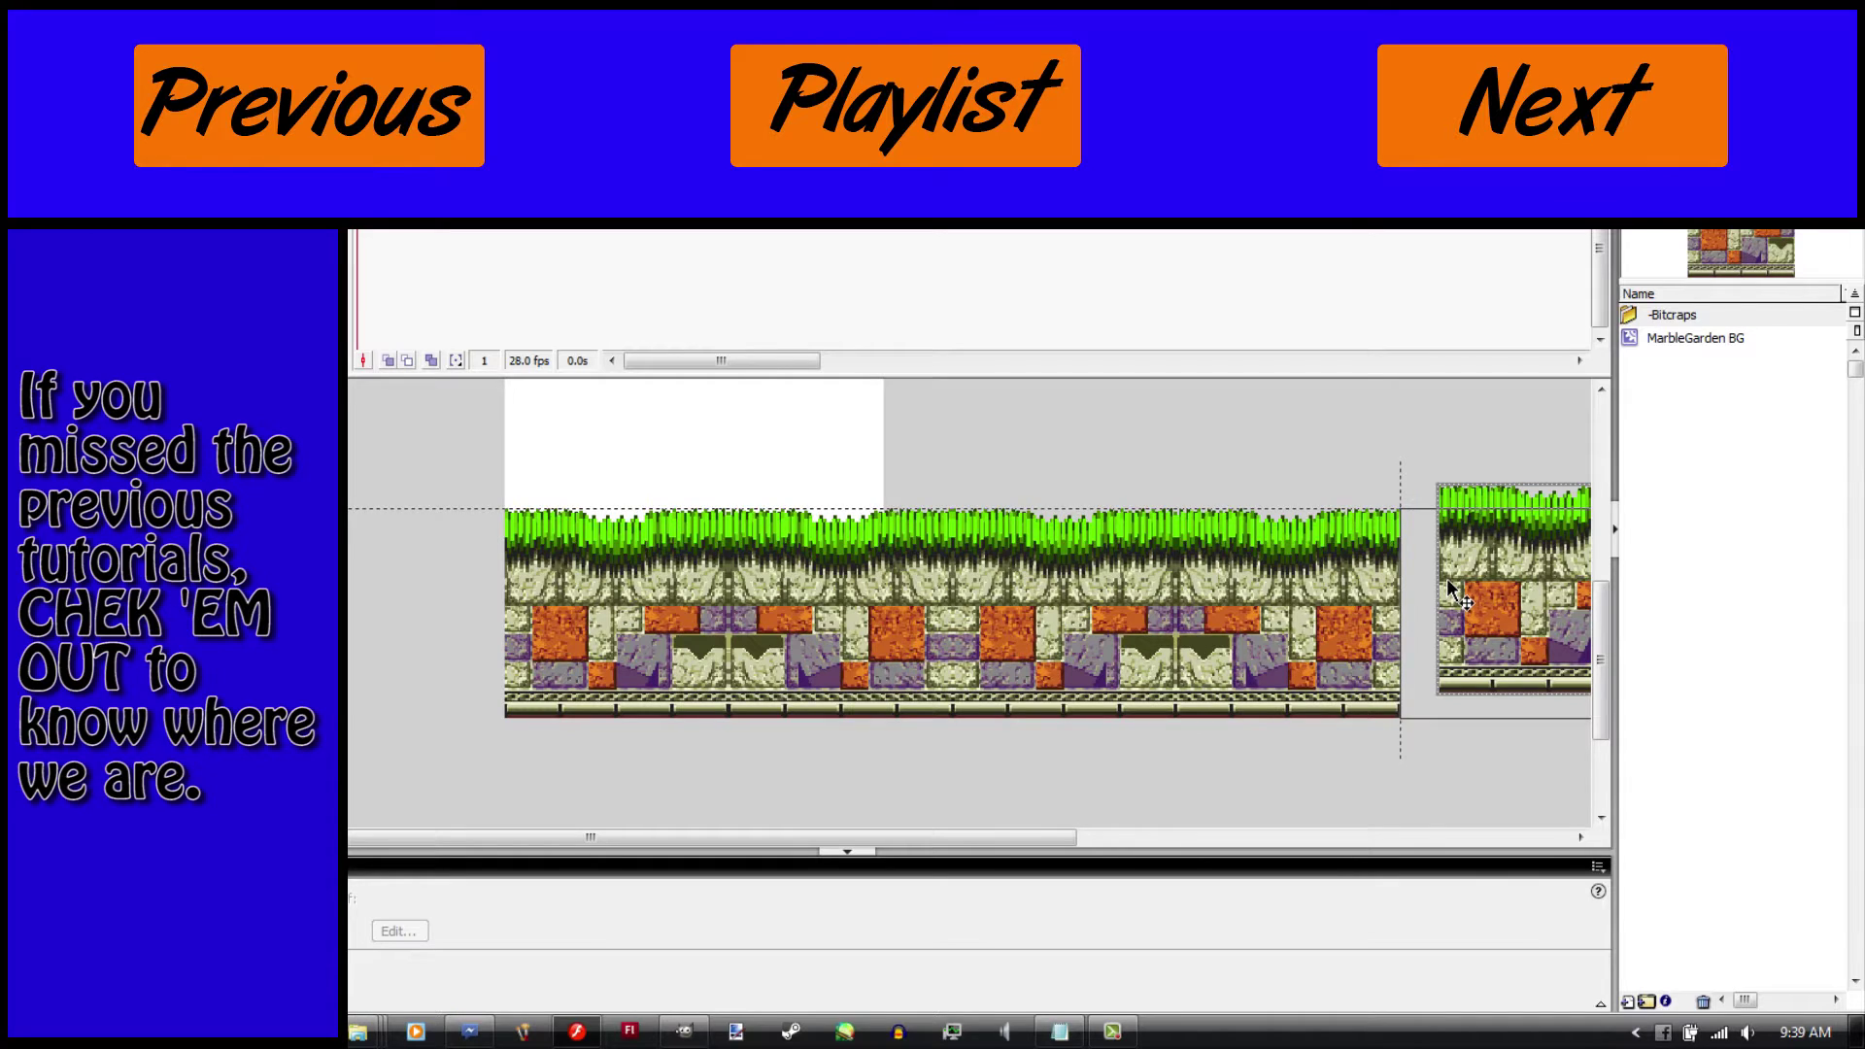
Step: Move the loose right-end tiles into line with the ground row, then select every tile
key("ctrl+minus")
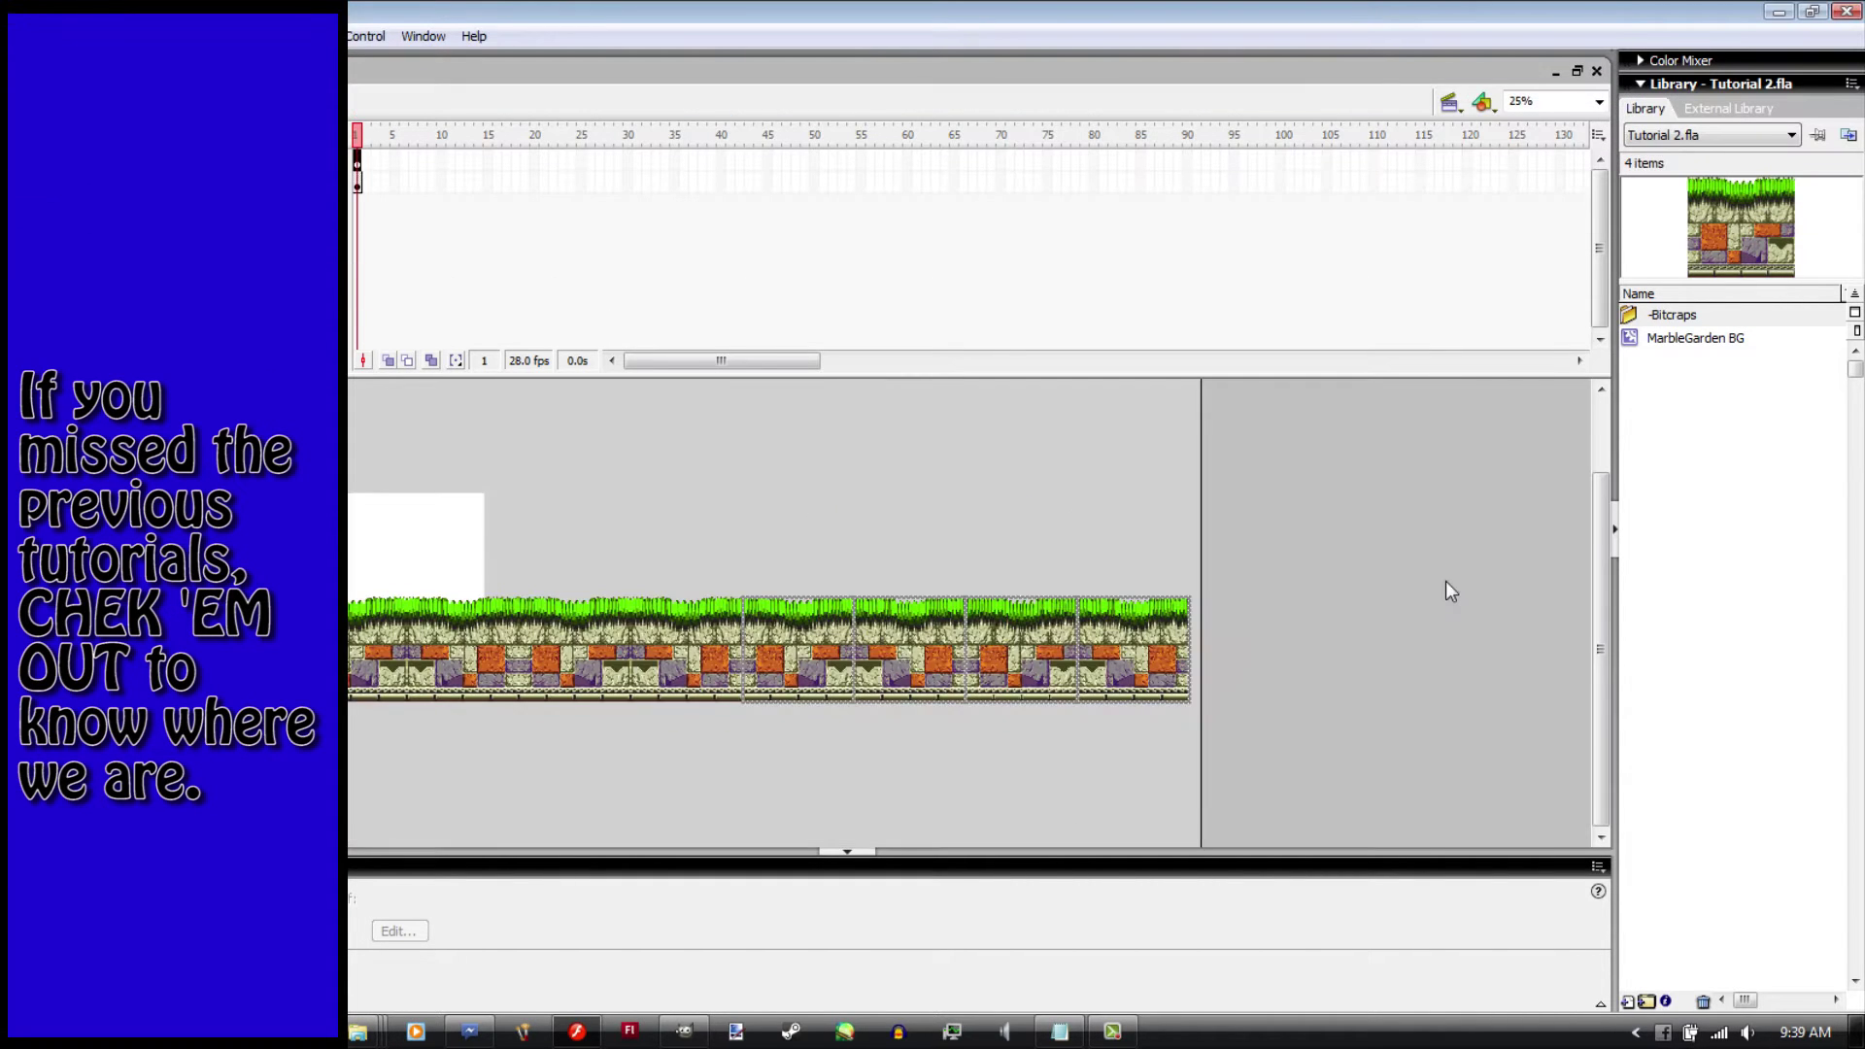
left_click(945, 542)
left_click_drag(1156, 521, 525, 714)
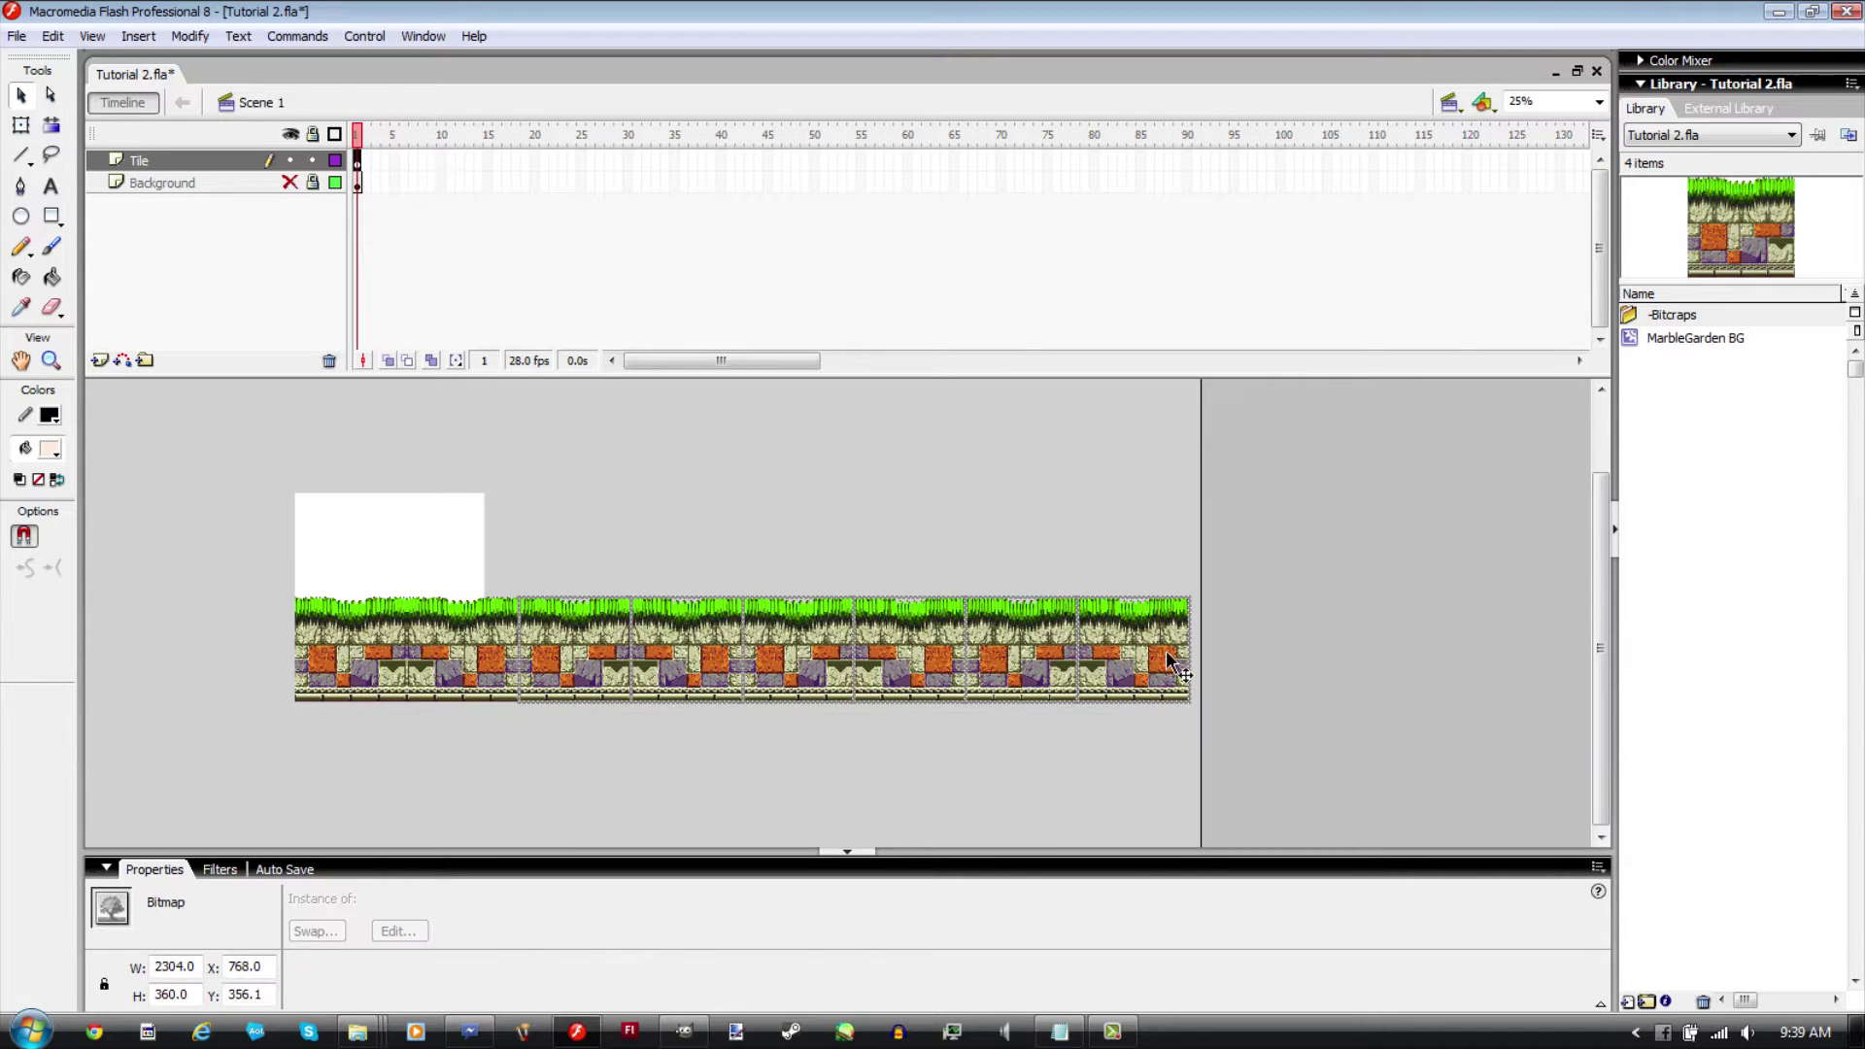
left_click_drag(1170, 669, 418, 663)
left_click(729, 504)
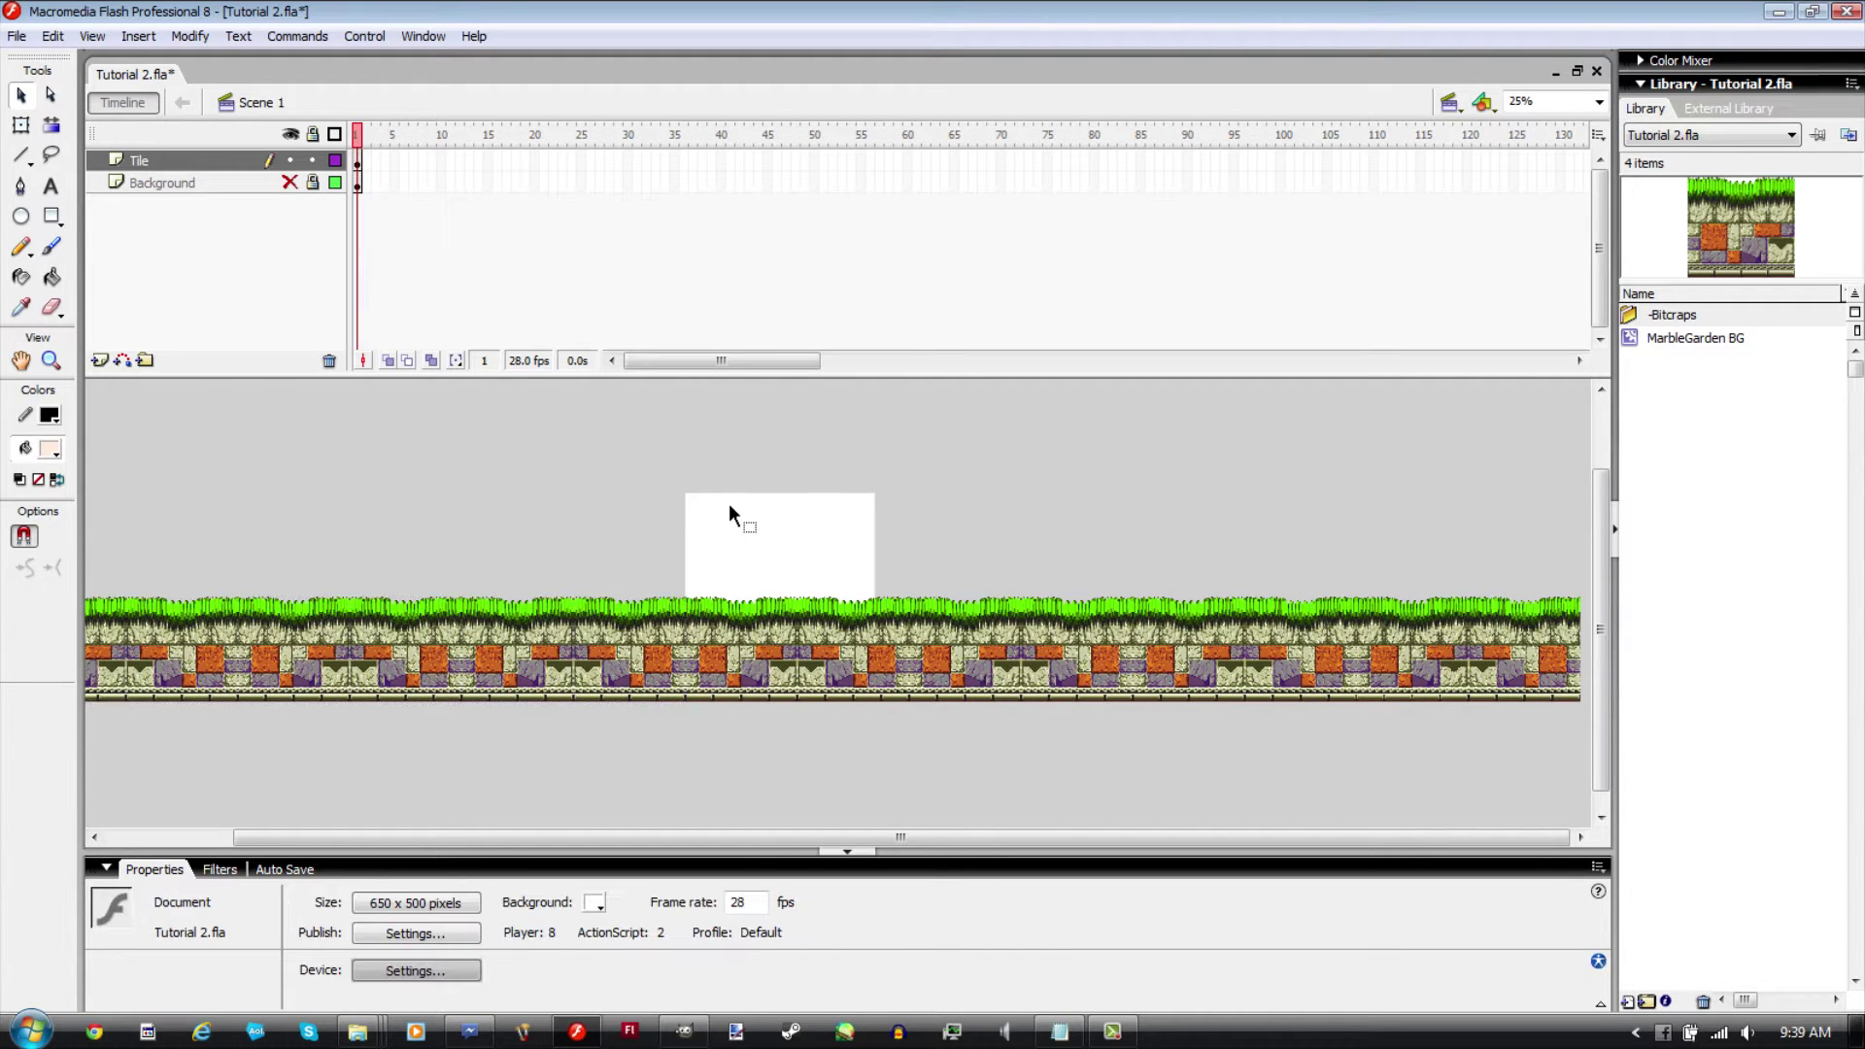
key("ctrl+minus")
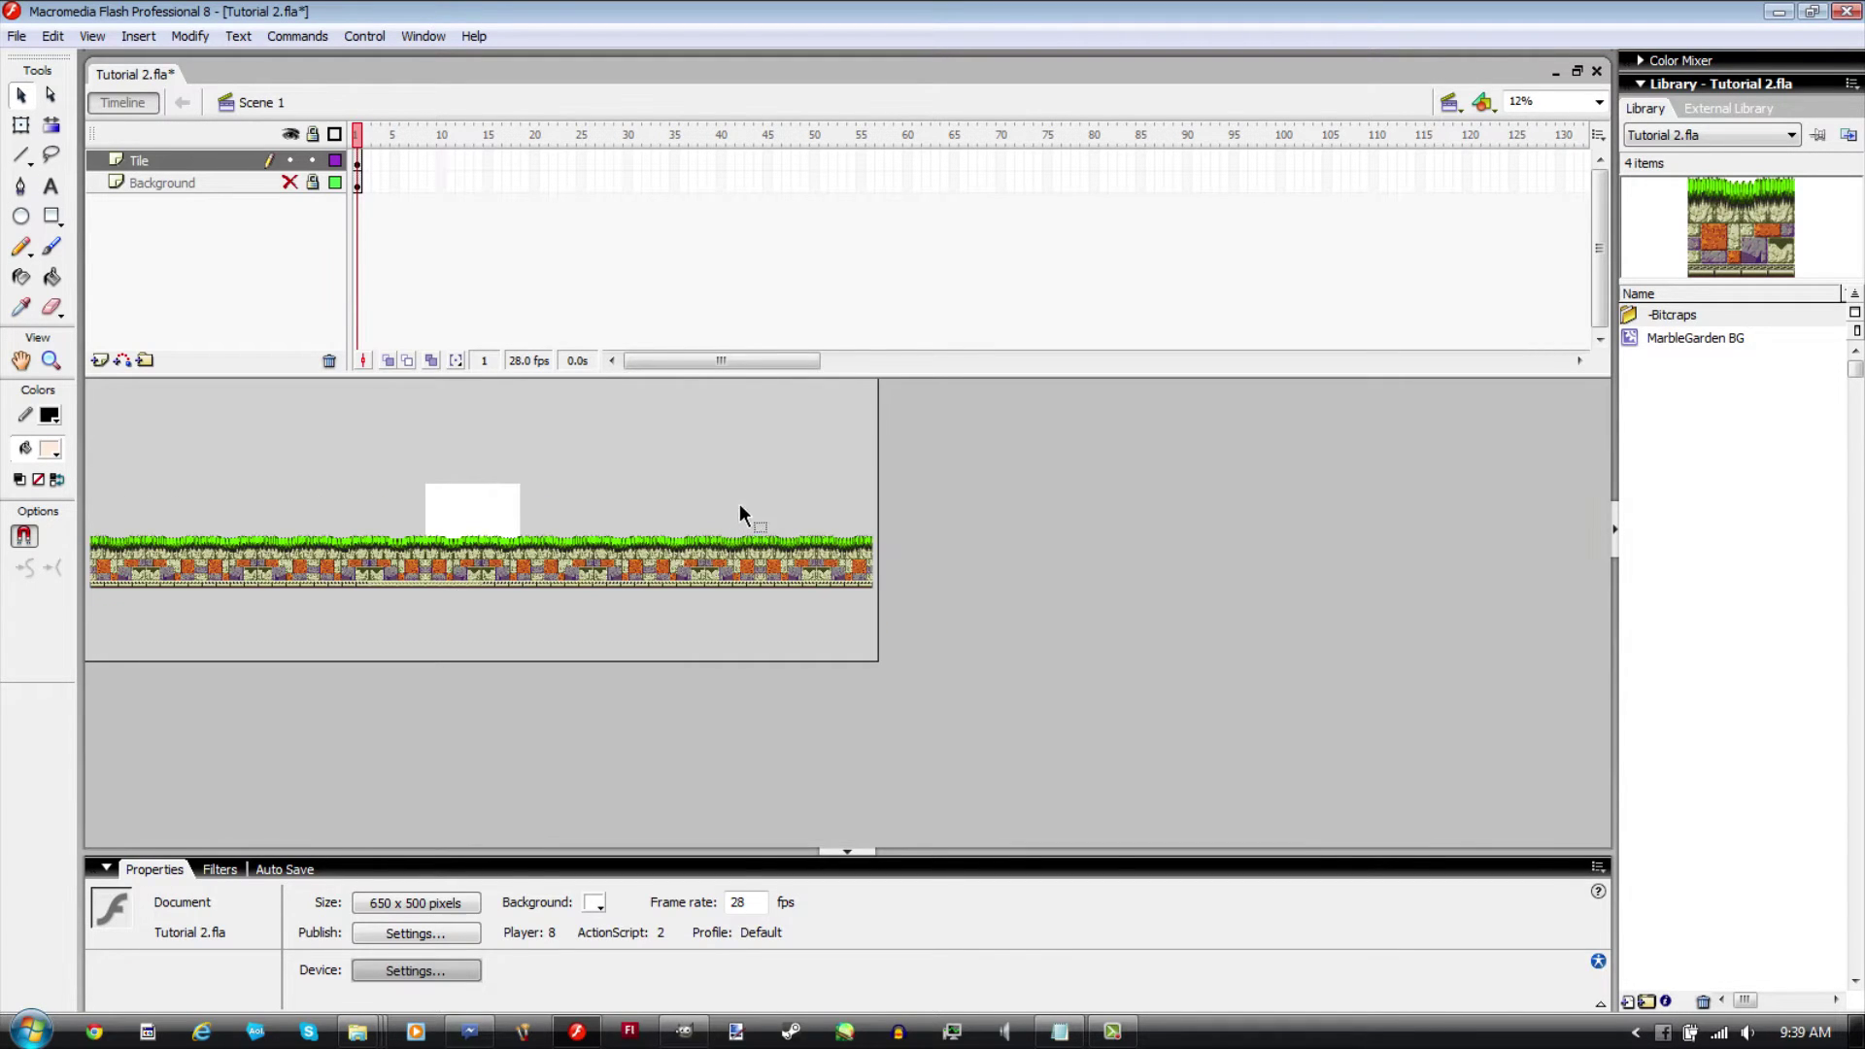
key("ctrl+a")
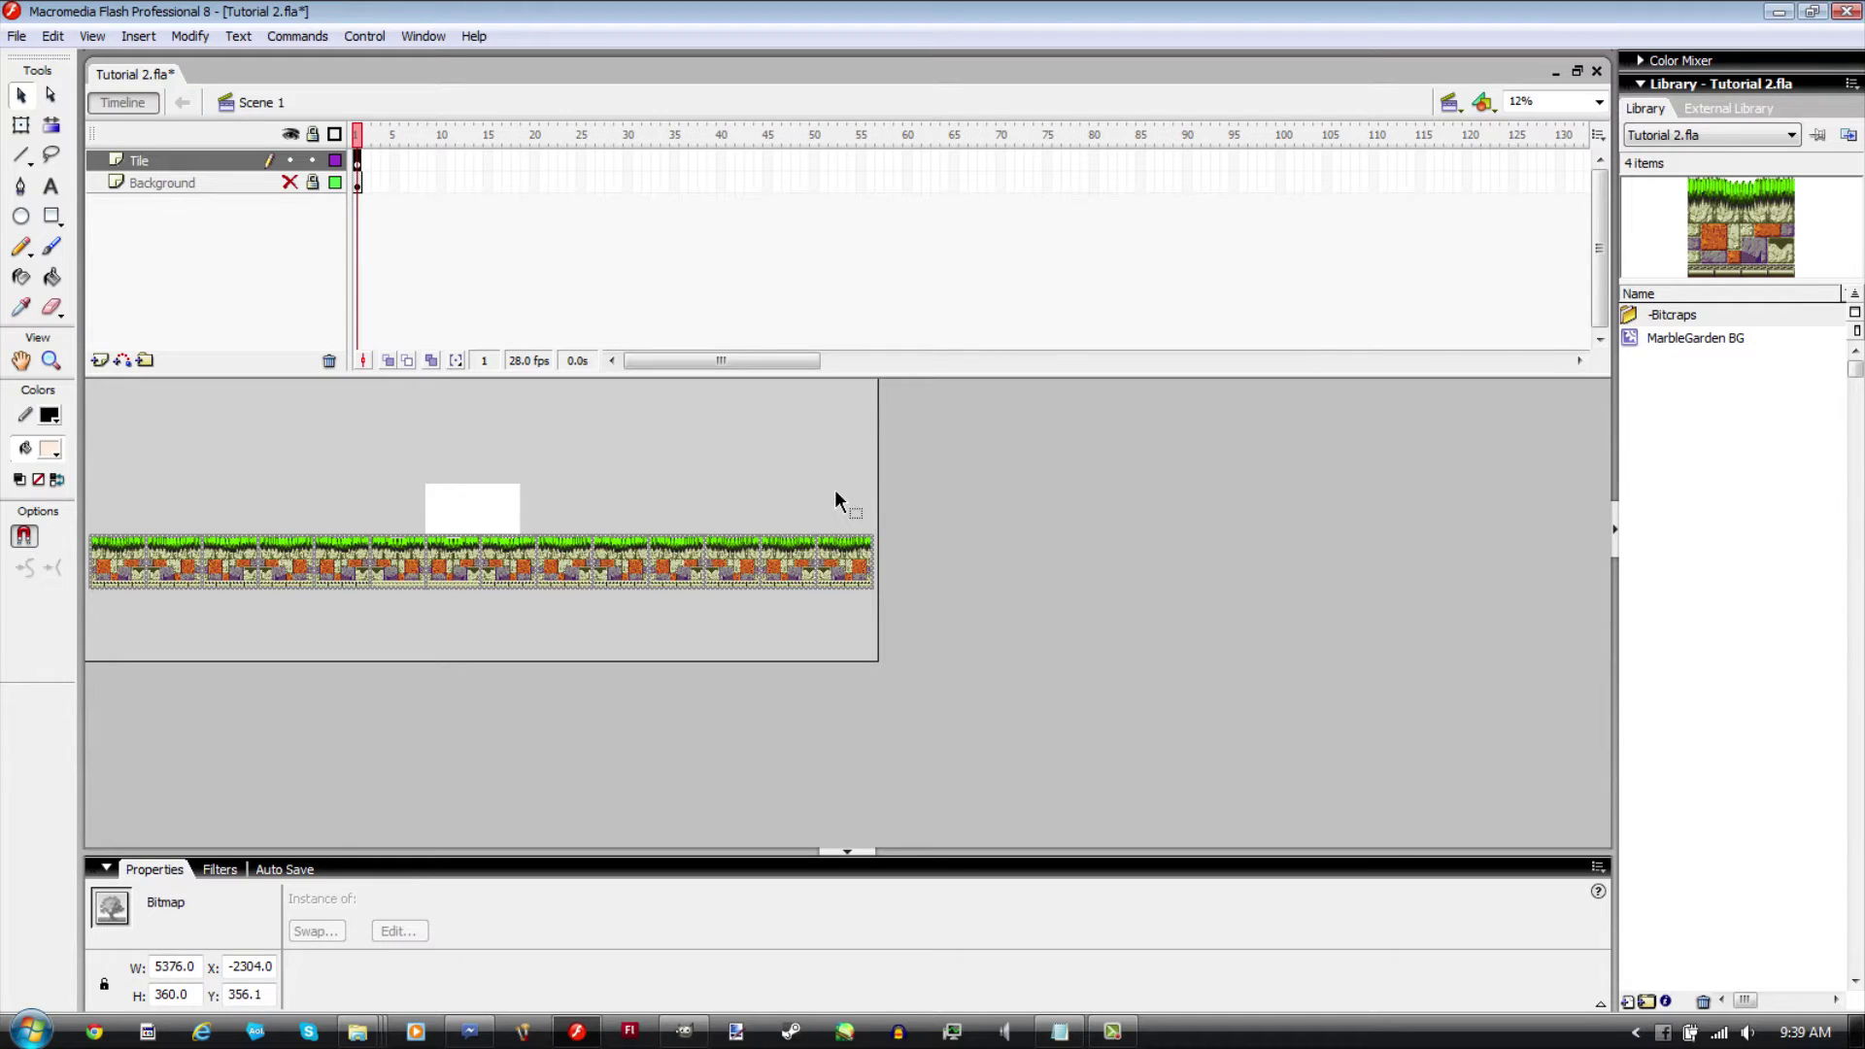
Step: Convert the selected tiles into a movie clip symbol named 'MarbleGarden Floor'
key("F8")
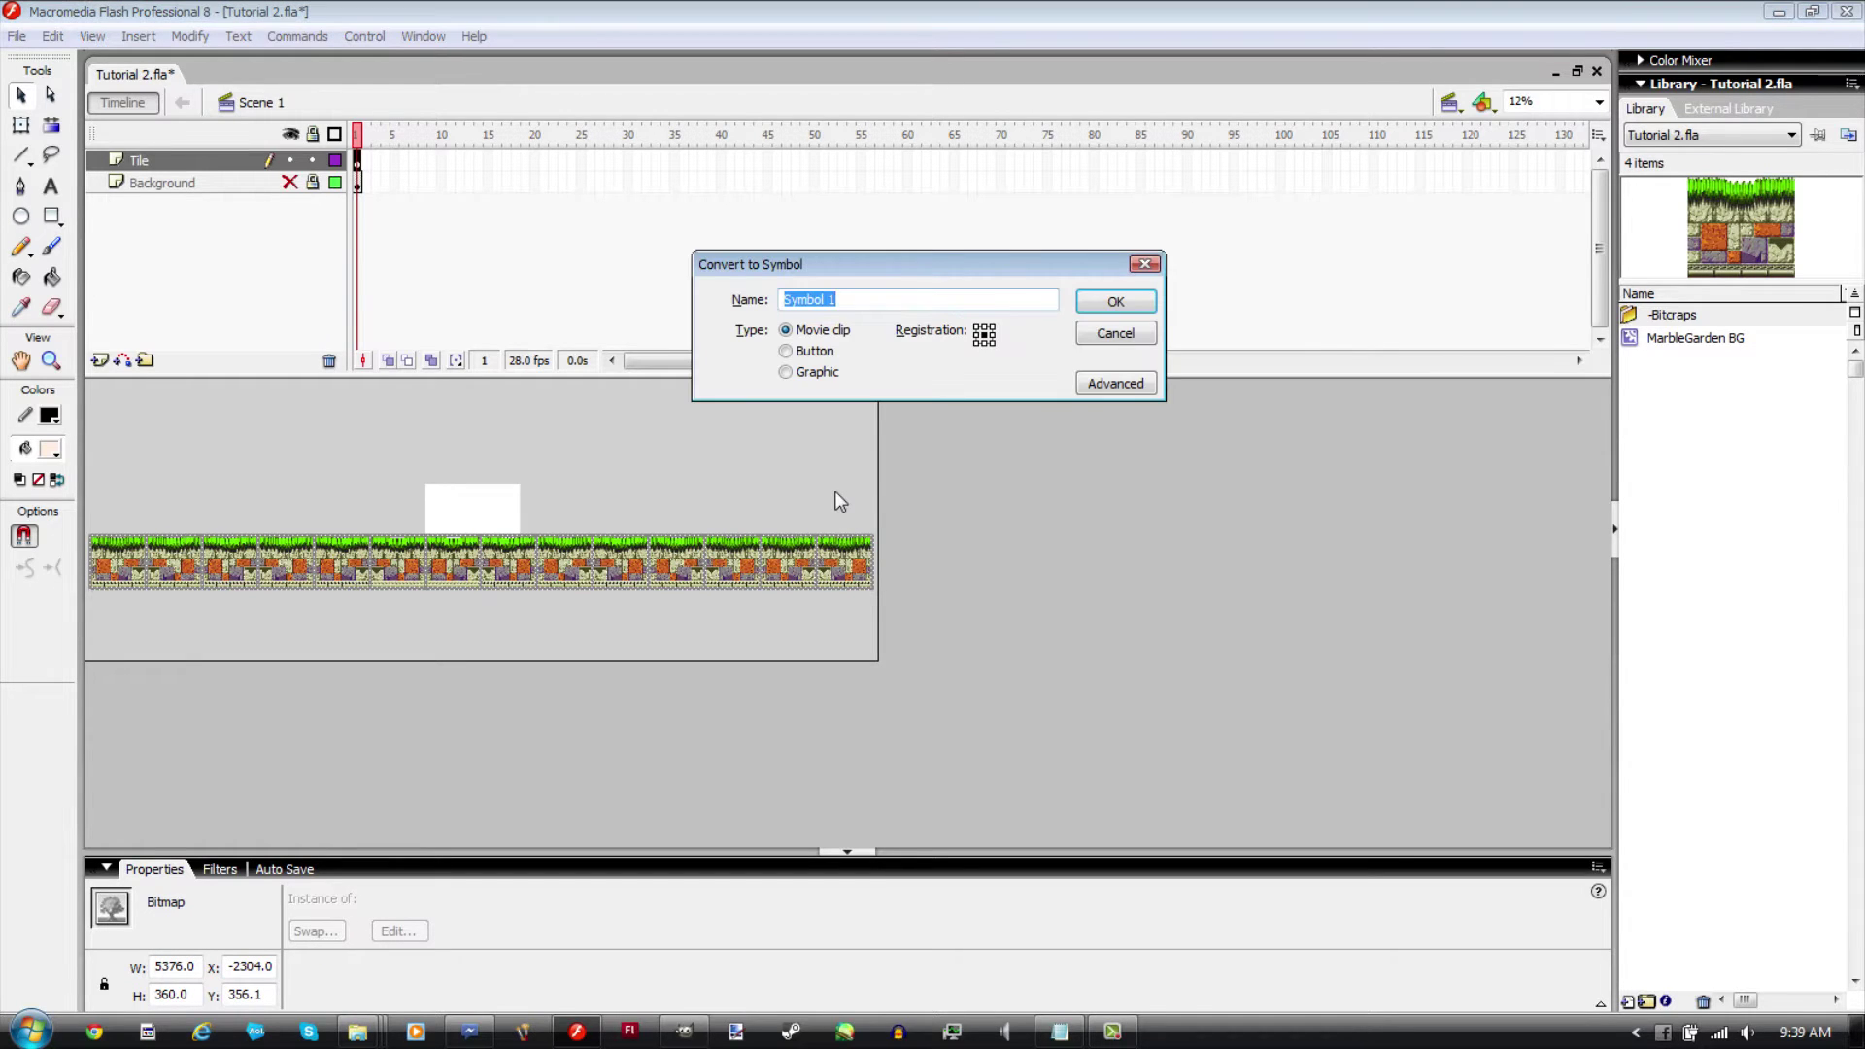
type("MarbleGarden Floor")
key("Return")
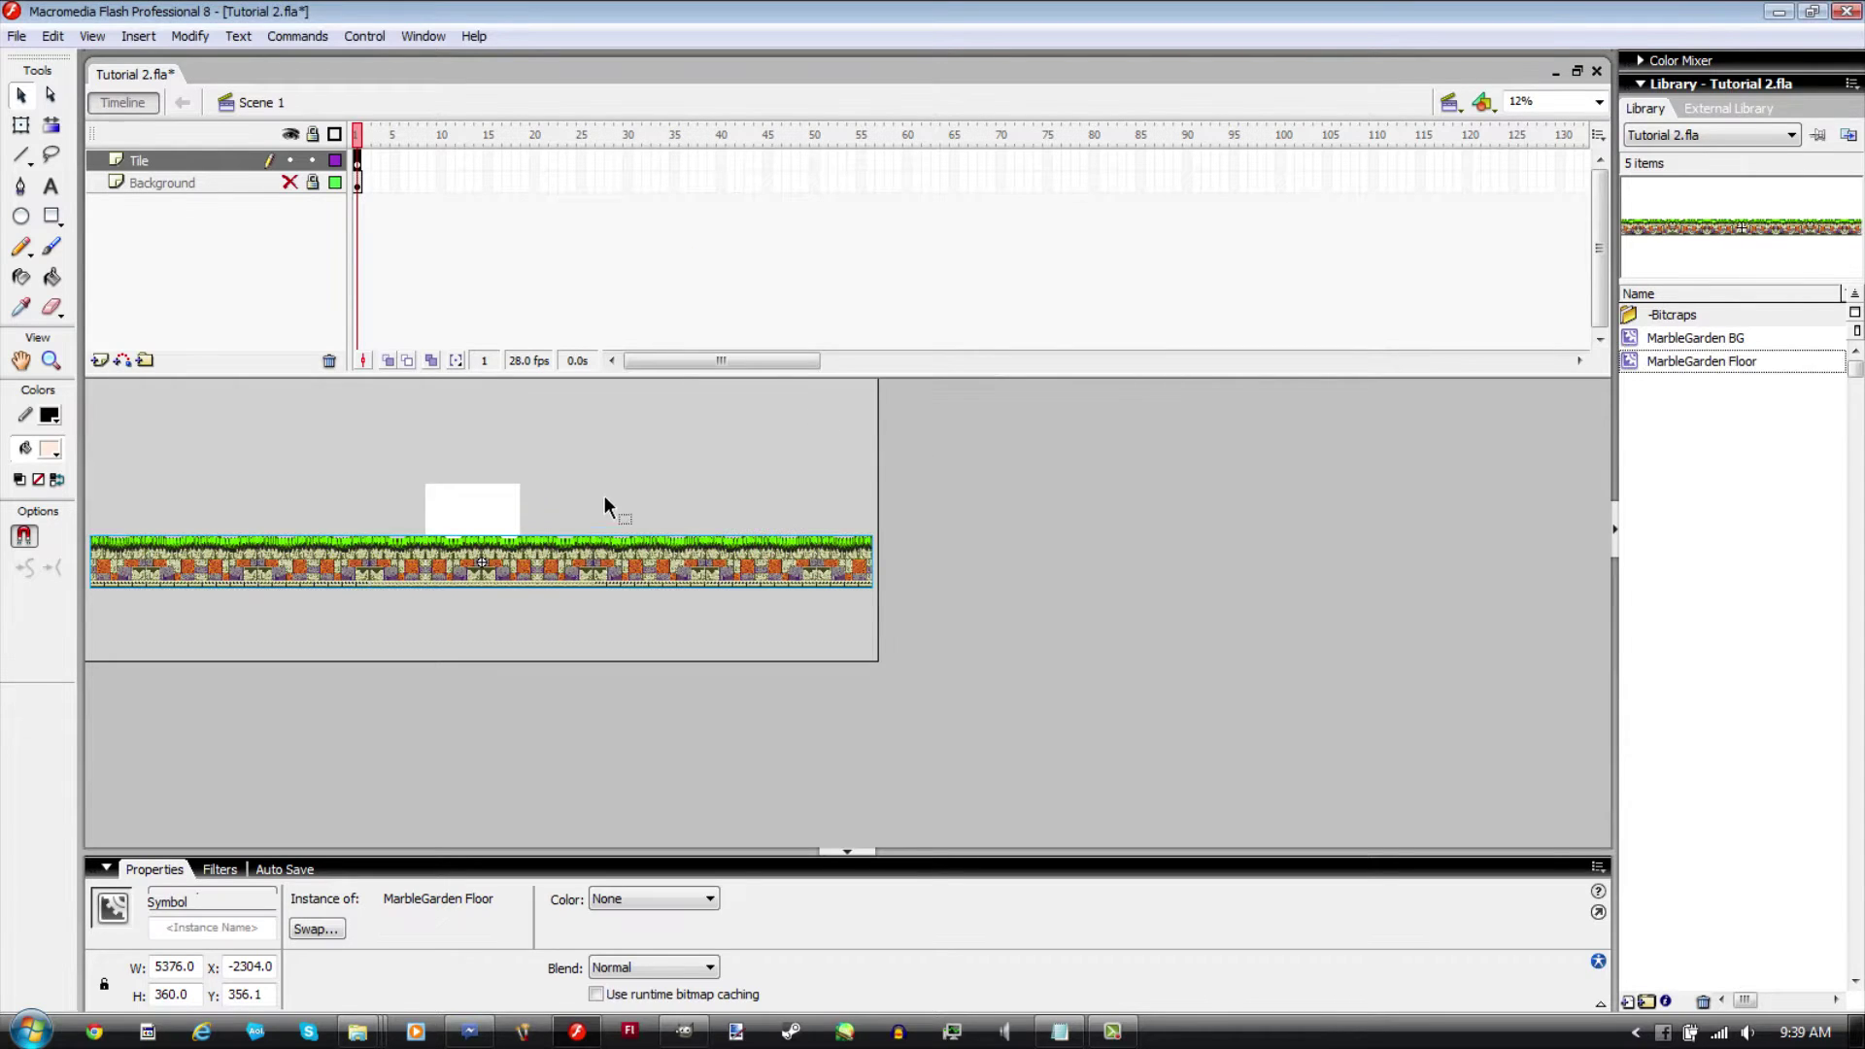
key("ctrl+equal")
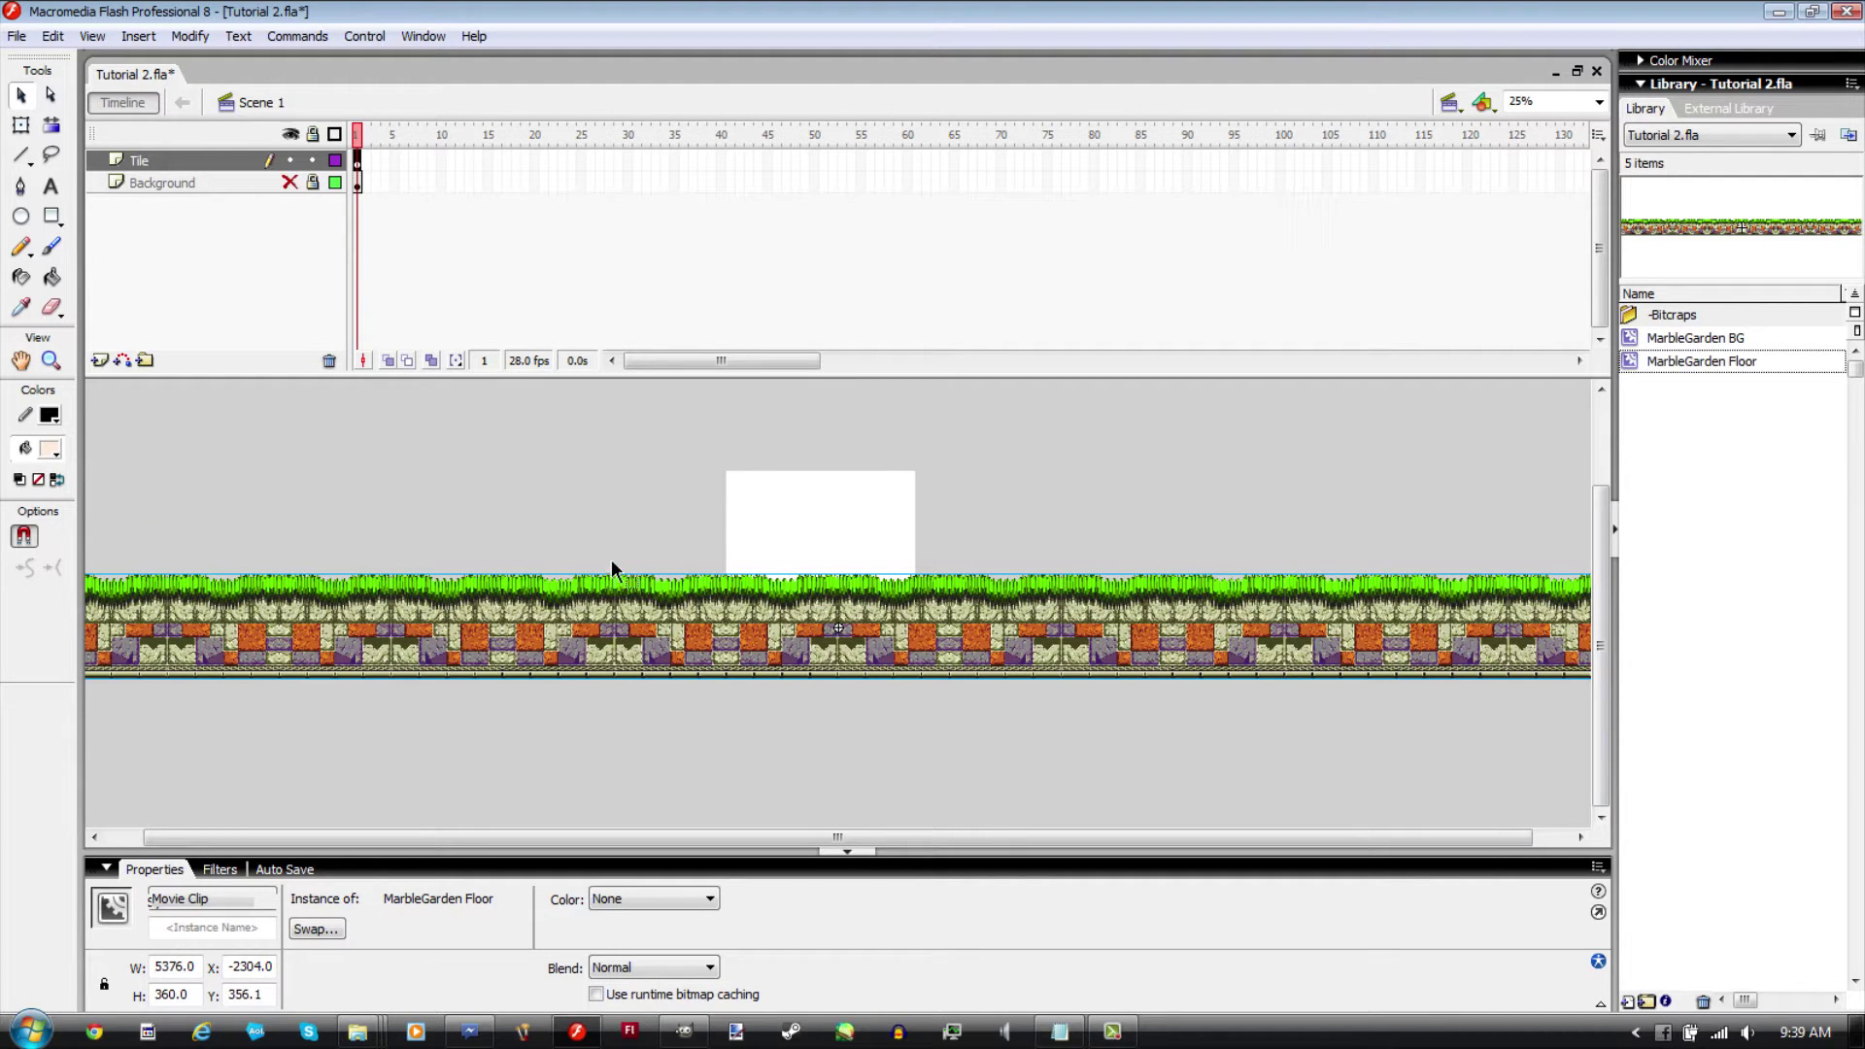
Step: Position the floor strip over the background and extend both layers' frames to frame 620
left_click(289, 183)
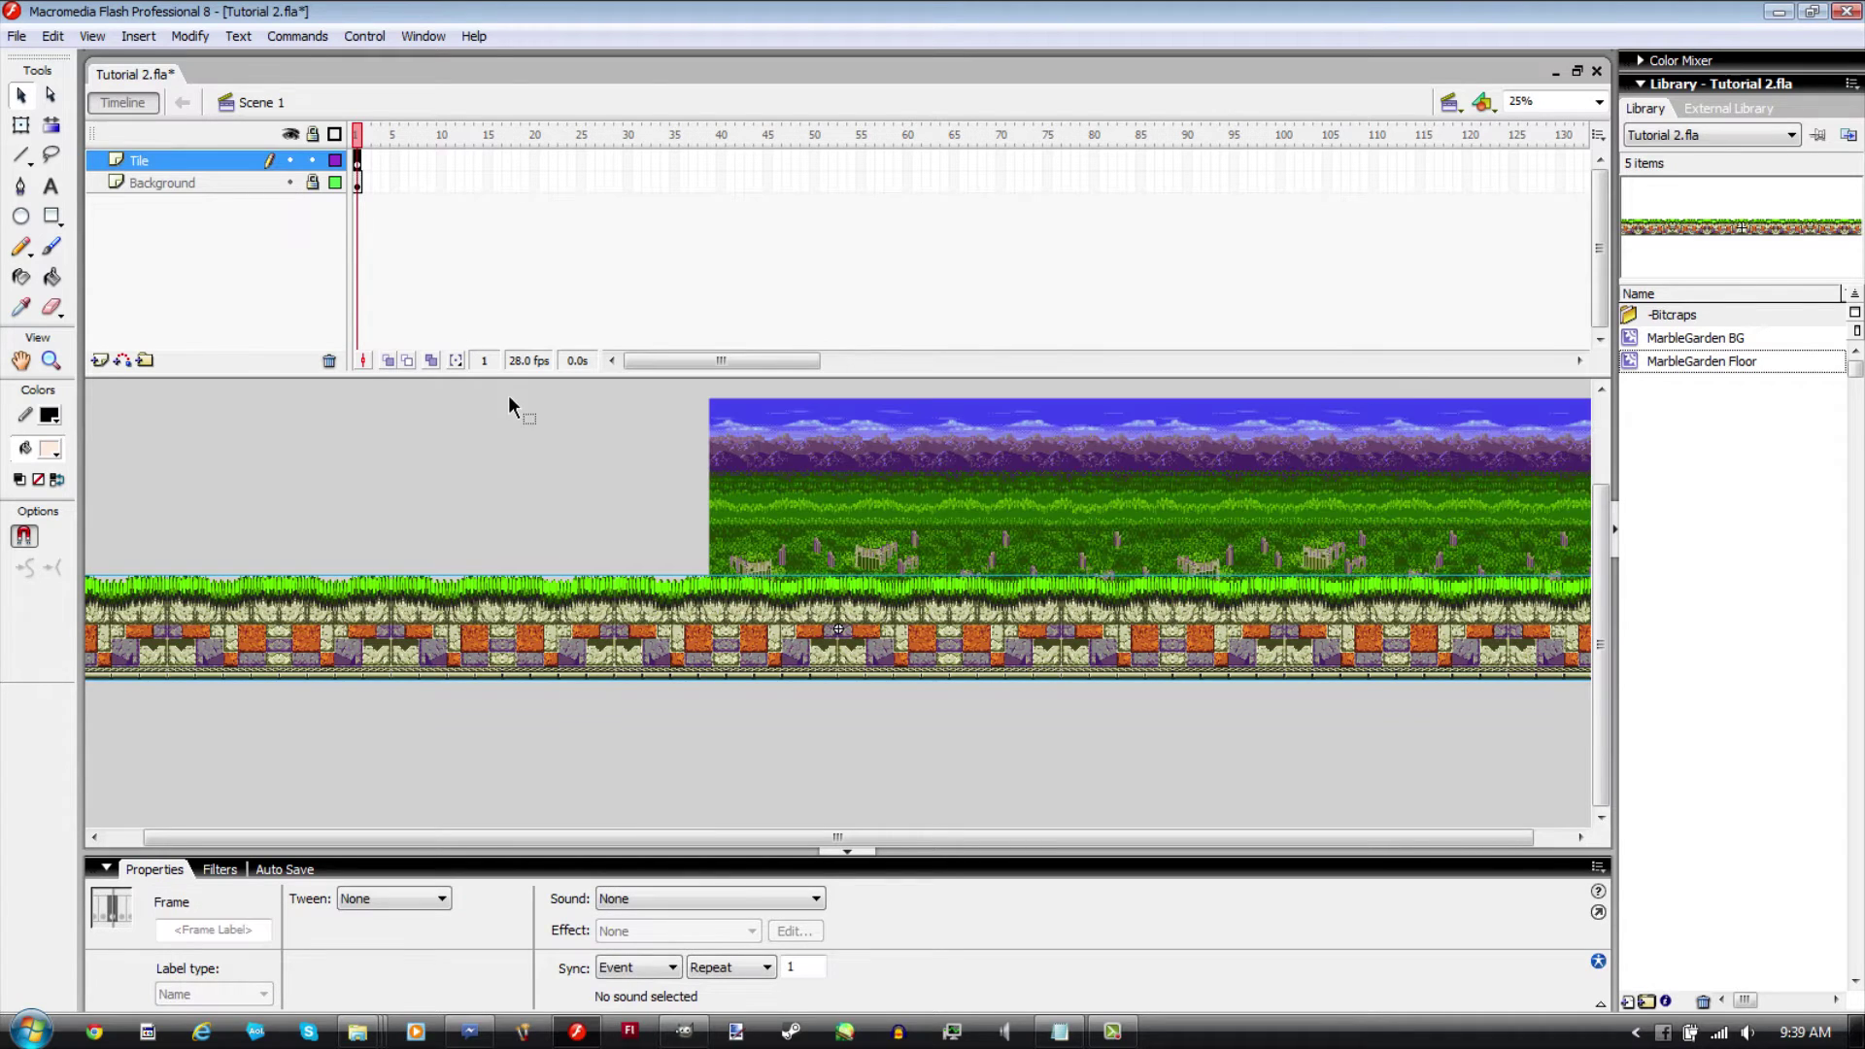
left_click_drag(272, 602, 791, 628)
left_click_drag(719, 361, 1547, 185)
key("F5")
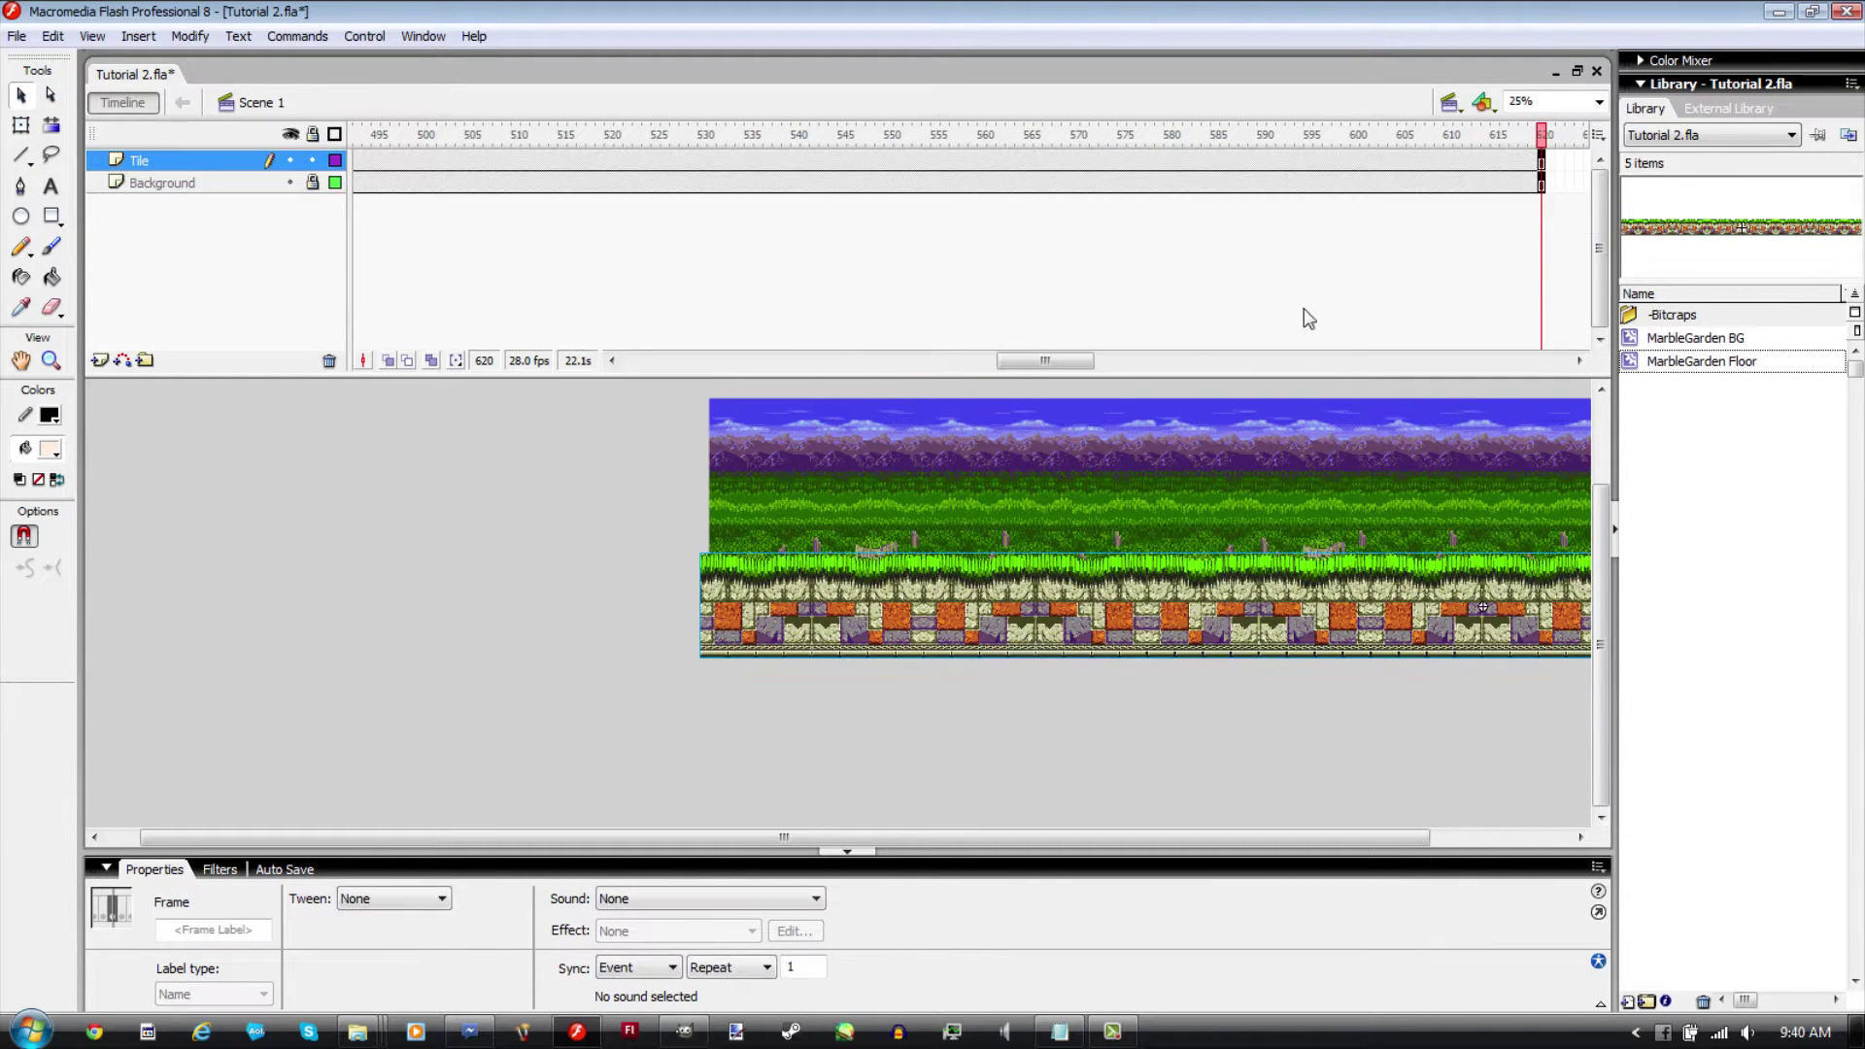
Step: Hide the Background layer and nudge the floor clip left and down into its starting position
left_click_drag(1046, 361, 618, 368)
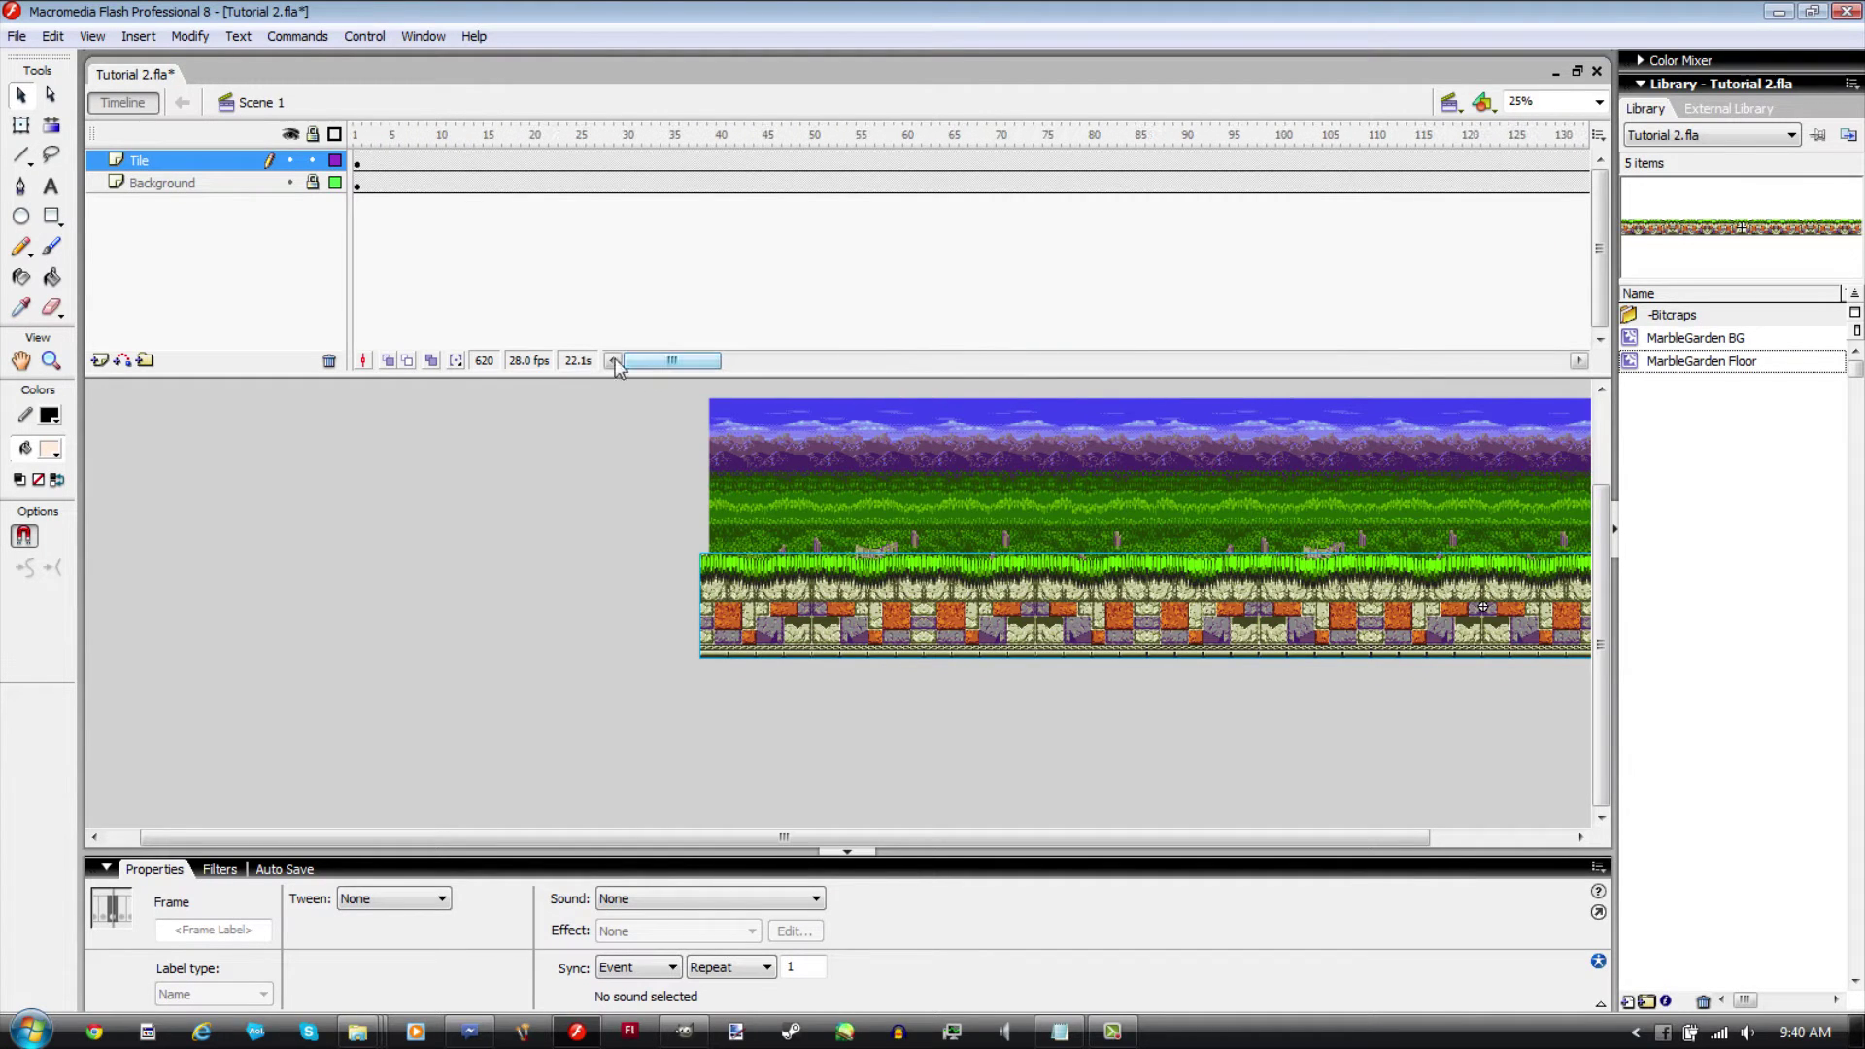
left_click(290, 183)
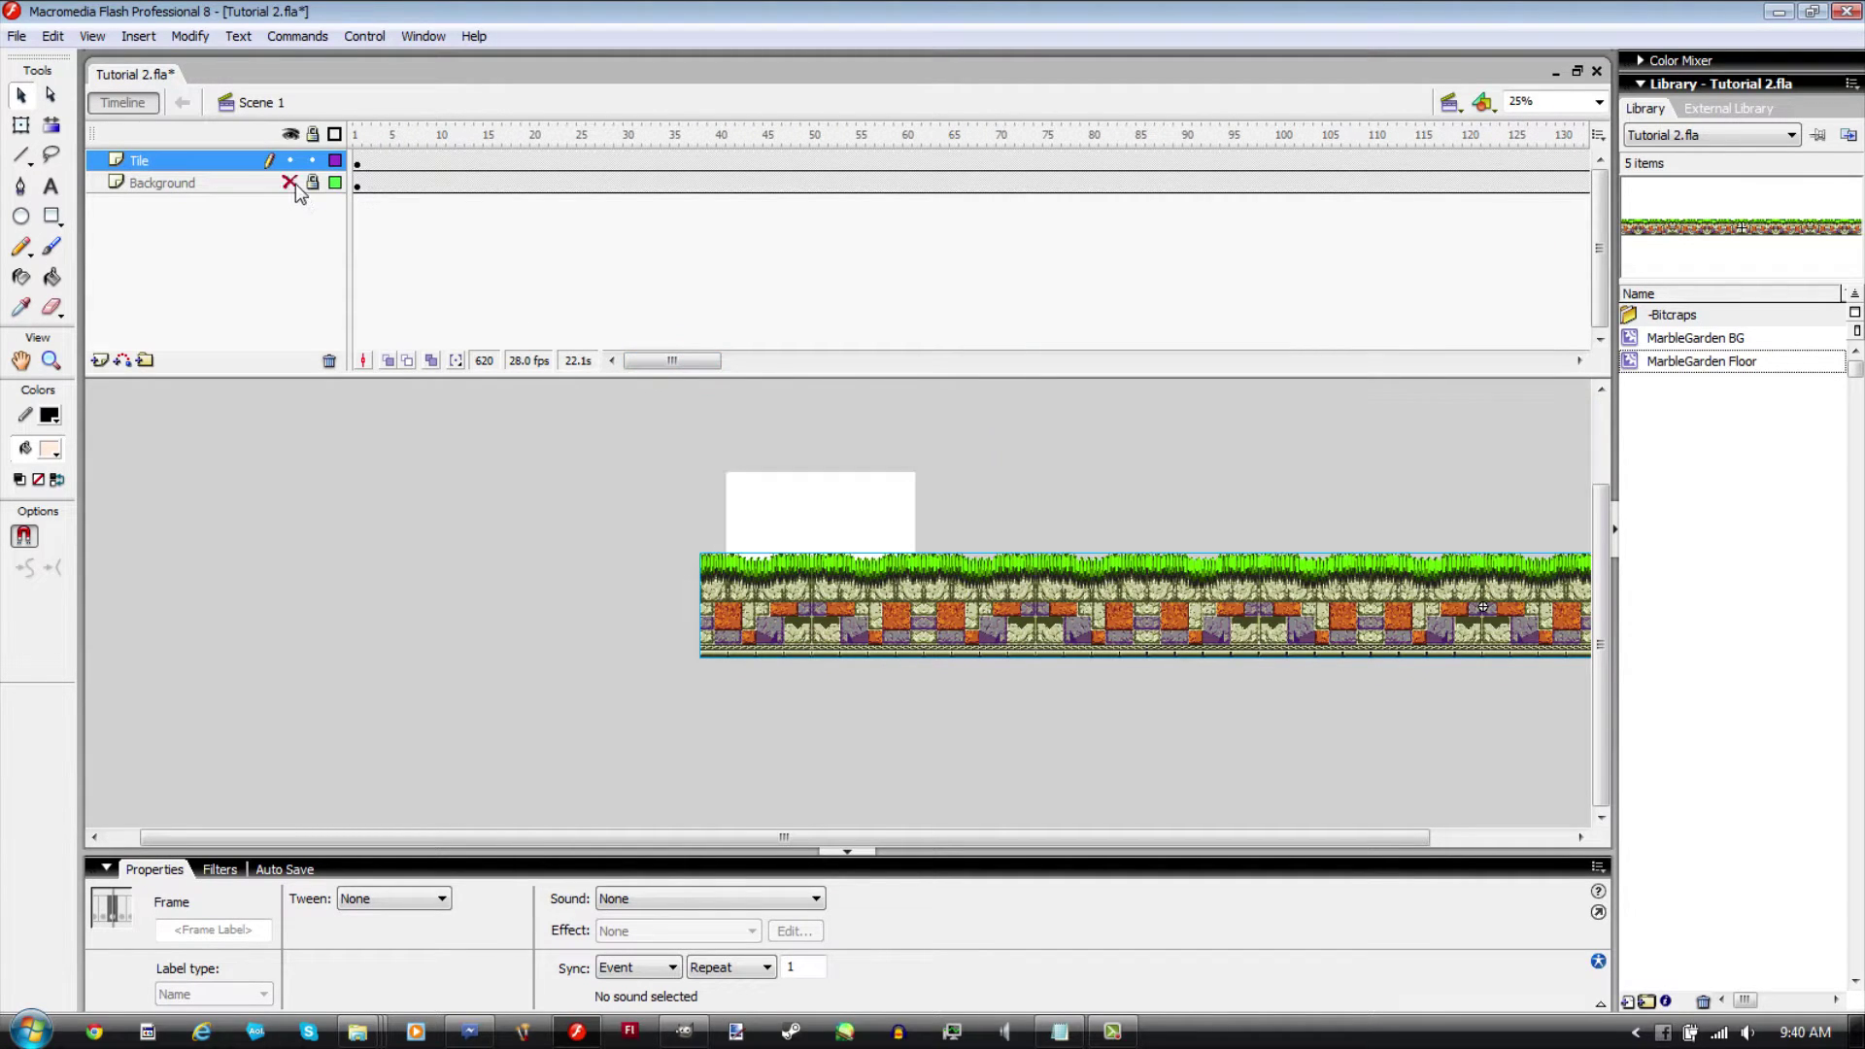
left_click(767, 583)
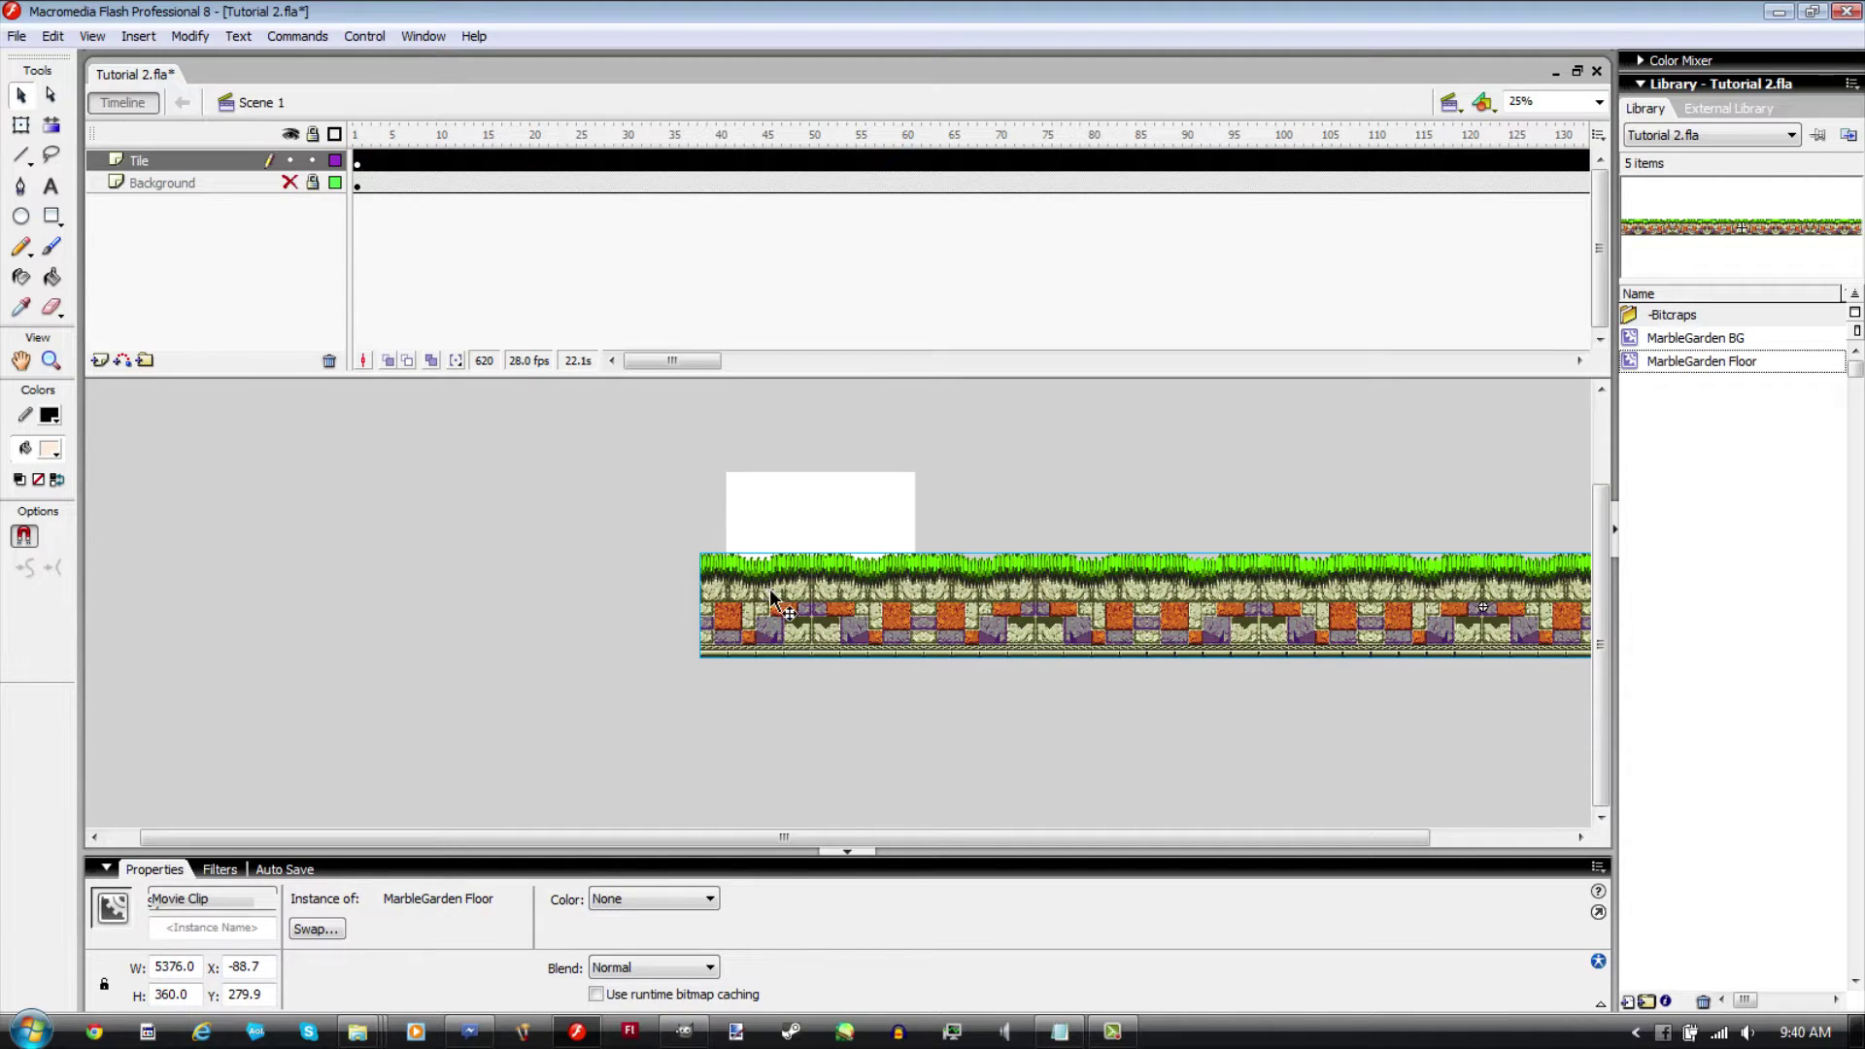
key("shift+Right")
key("shift+Right")
key("shift+Right")
key("shift+Right")
key("shift+Right")
key("shift+Right")
key("shift+Right")
key("shift+Right")
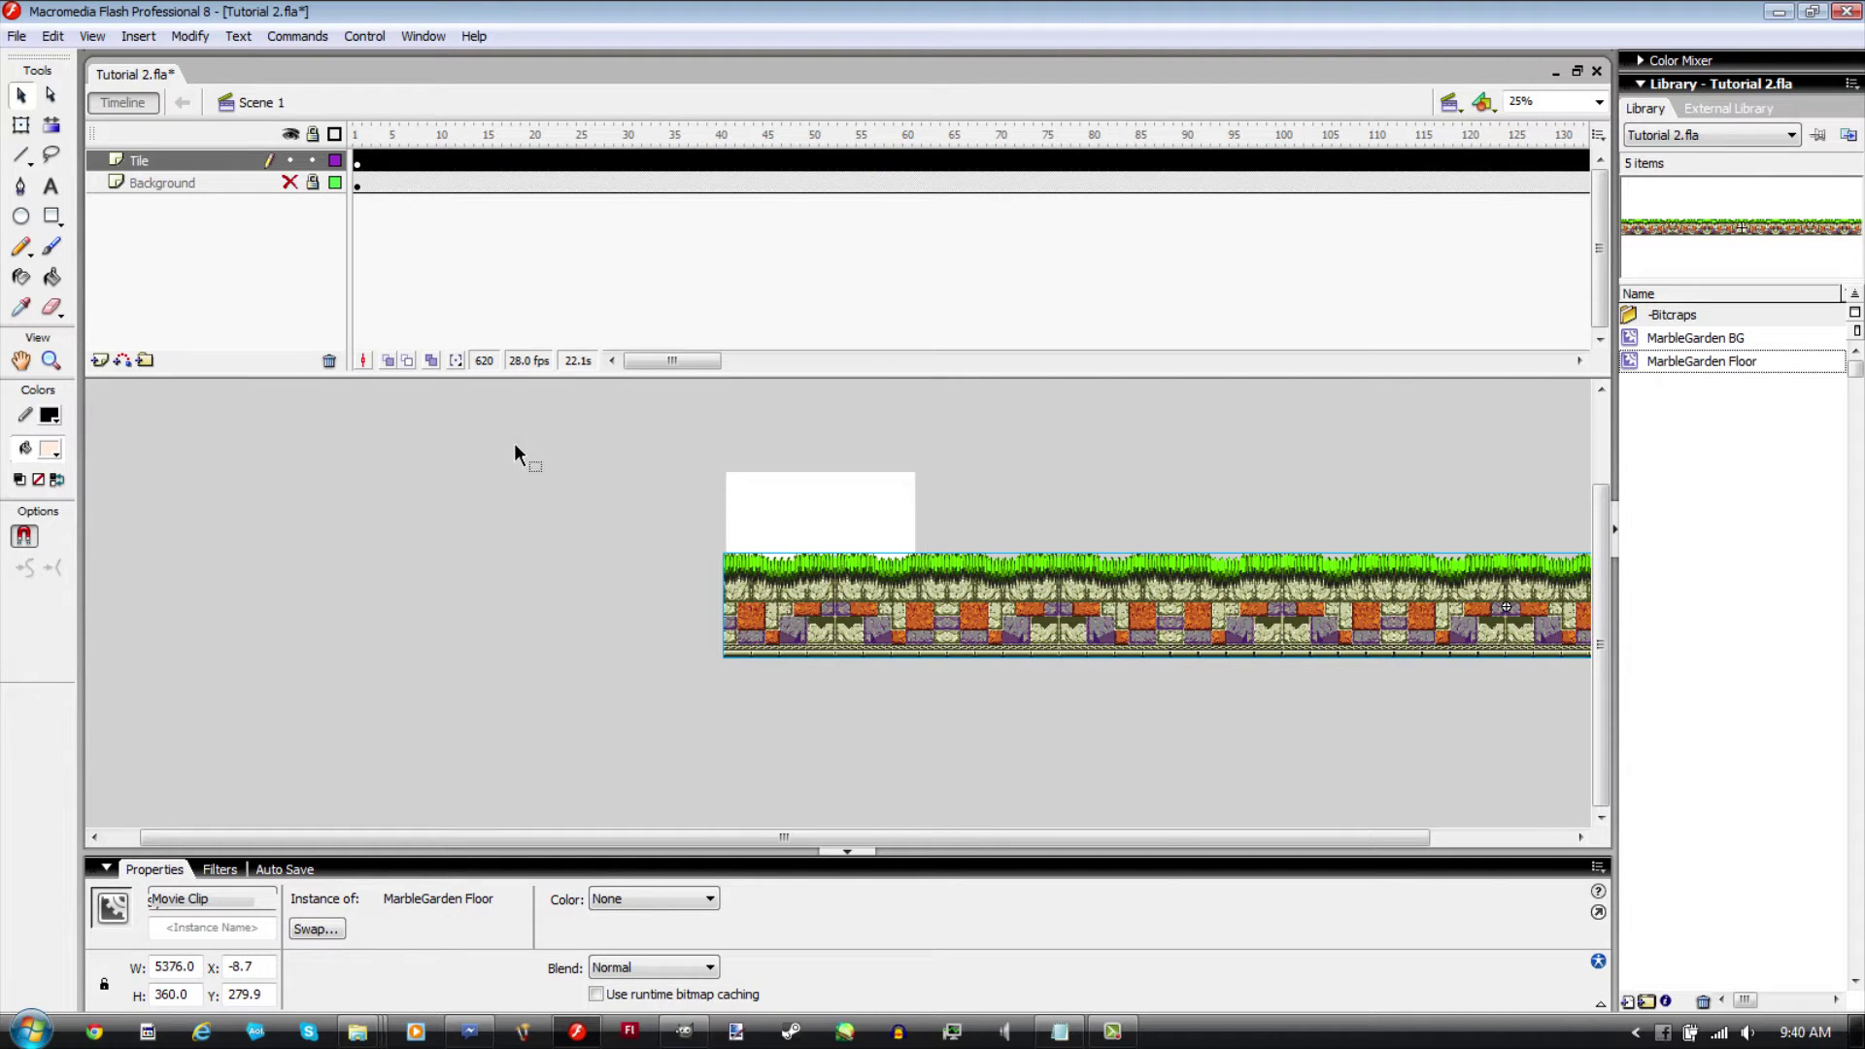
left_click(514, 446)
key("ctrl+a")
key("shift+Left")
key("shift+Left")
key("shift+Left")
key("shift+Left")
key("Down")
key("Down")
key("Down")
key("Down")
key("Down")
key("Down")
key("Down")
key("Down")
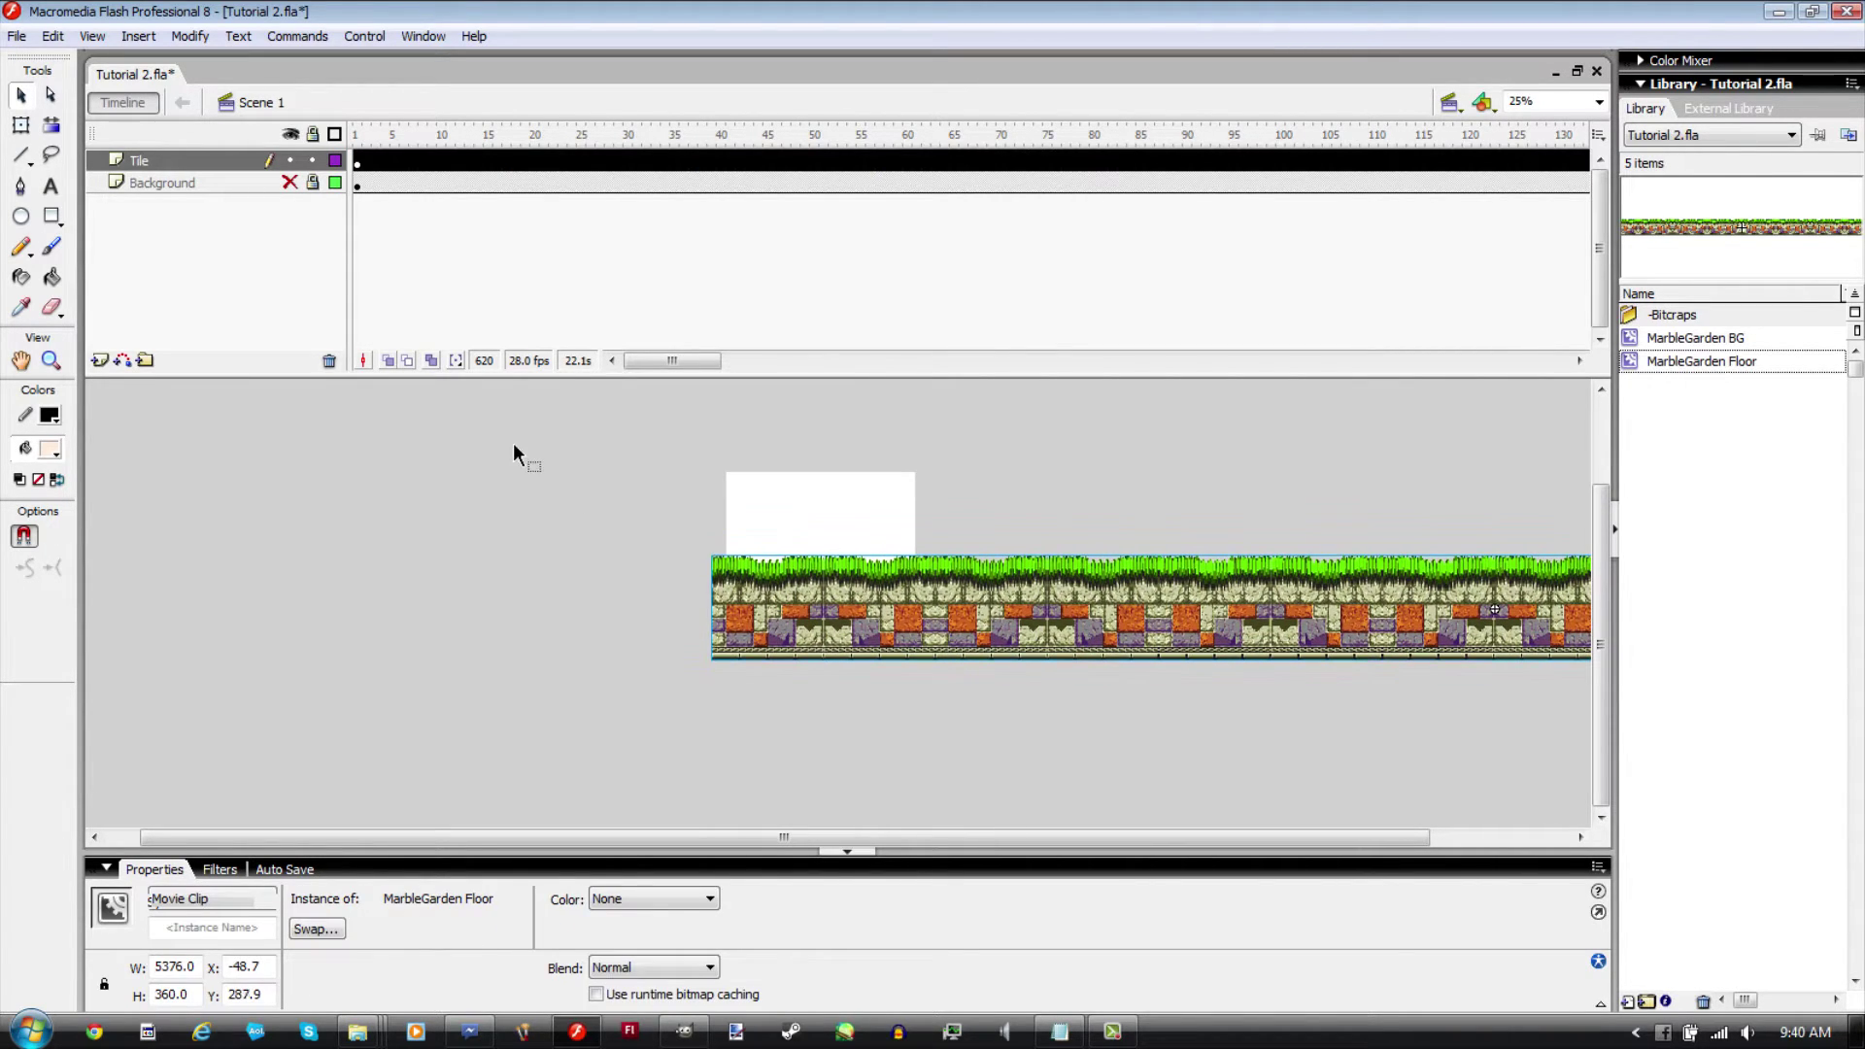
left_click(513, 443)
Step: Shift the floor left at frame 265 on Tile and motion-tween it from frame 1
left_click(1095, 159)
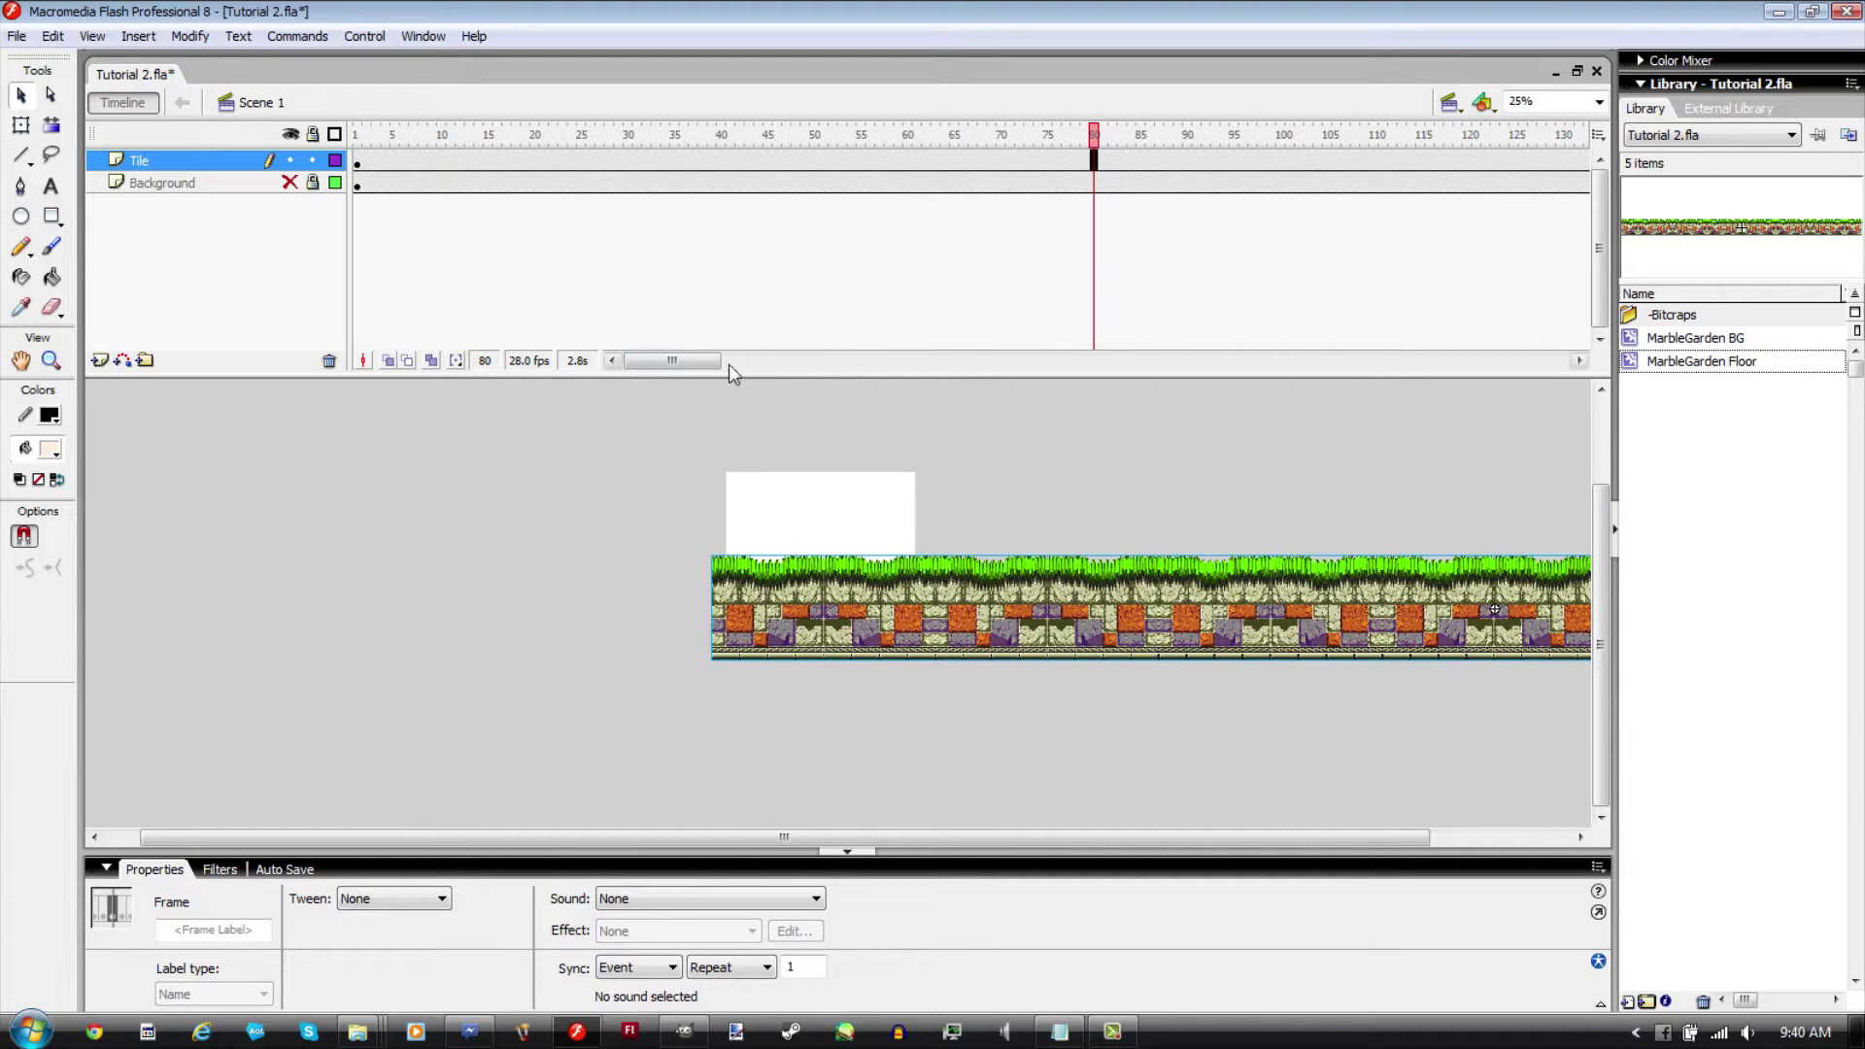
left_click_drag(728, 363, 836, 377)
left_click(1114, 161)
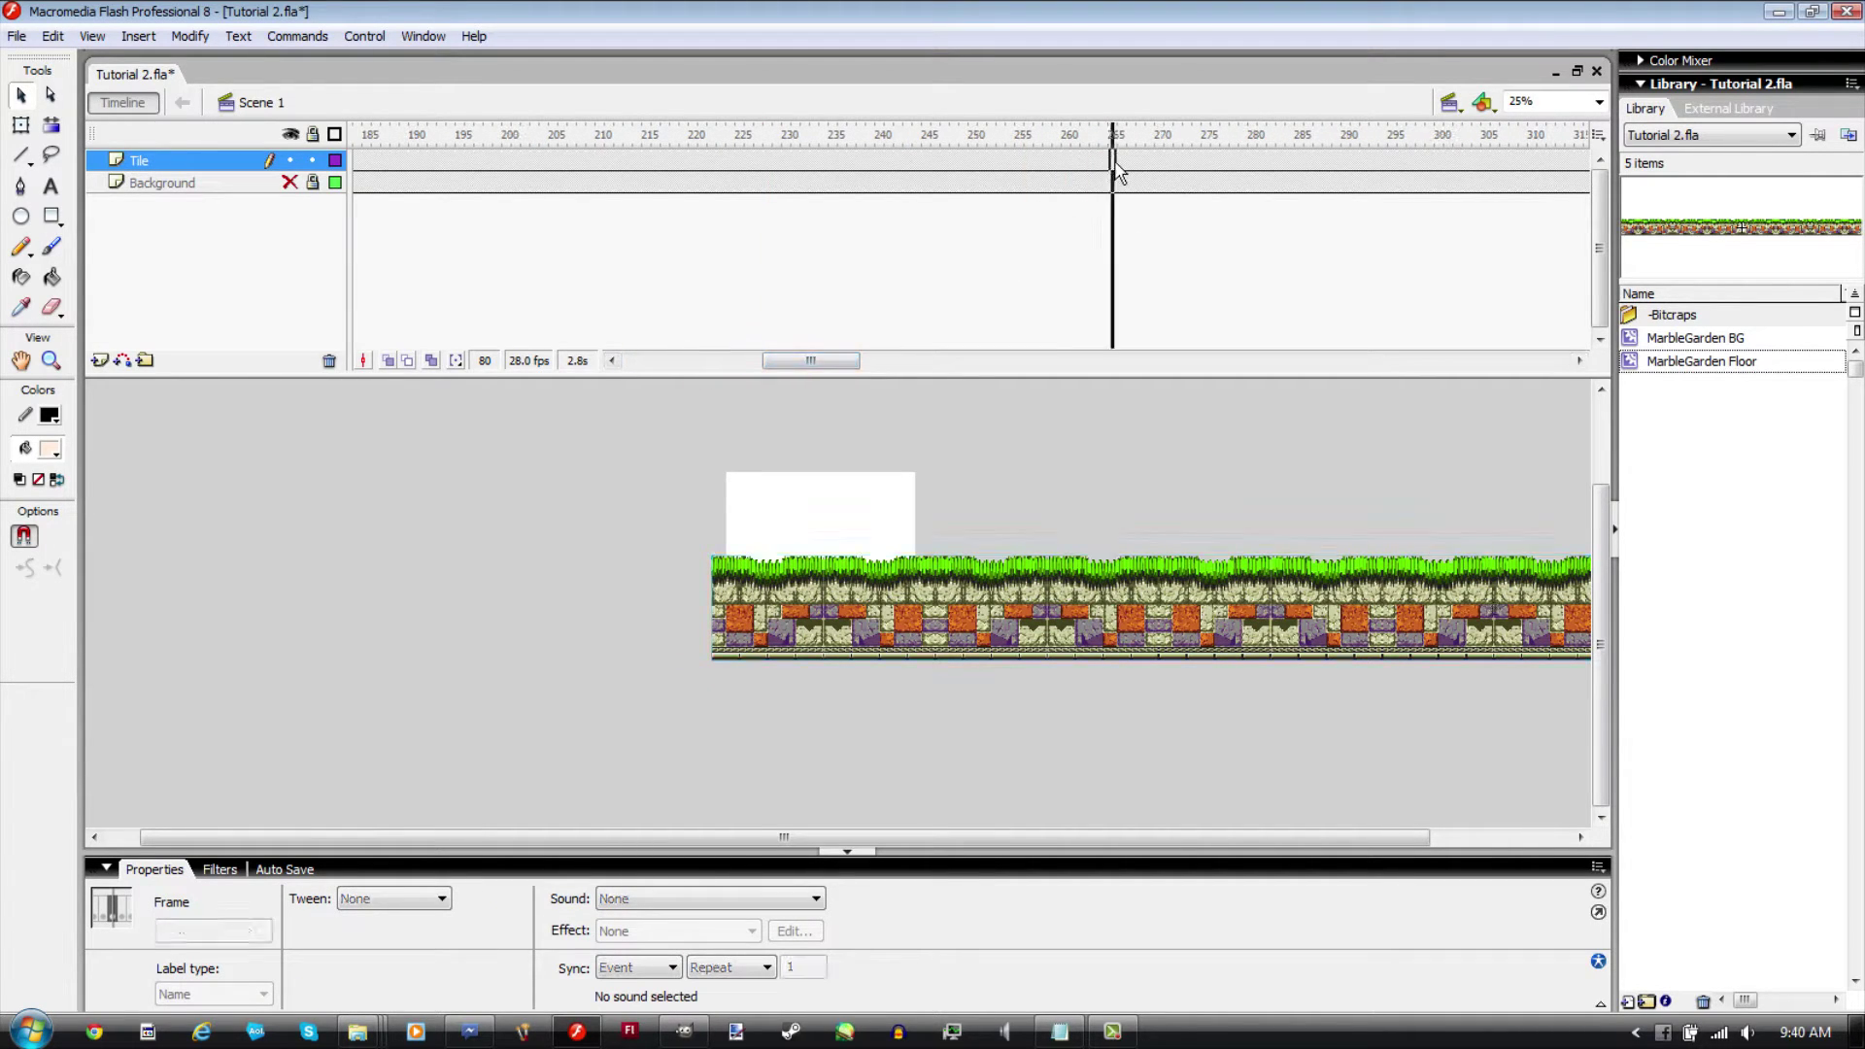
key("shift+Left")
key("shift+Left")
key("shift+Left")
key("shift+Left")
key("shift+Left")
key("shift+Left")
key("shift+Left")
key("shift+Left")
key("shift+Left")
key("shift+Left")
key("shift+Left")
key("shift+Left")
key("shift+Left")
key("shift+Left")
key("shift+Left")
key("shift+Left")
key("shift+Left")
key("shift+Left")
key("shift+Left")
key("shift+Left")
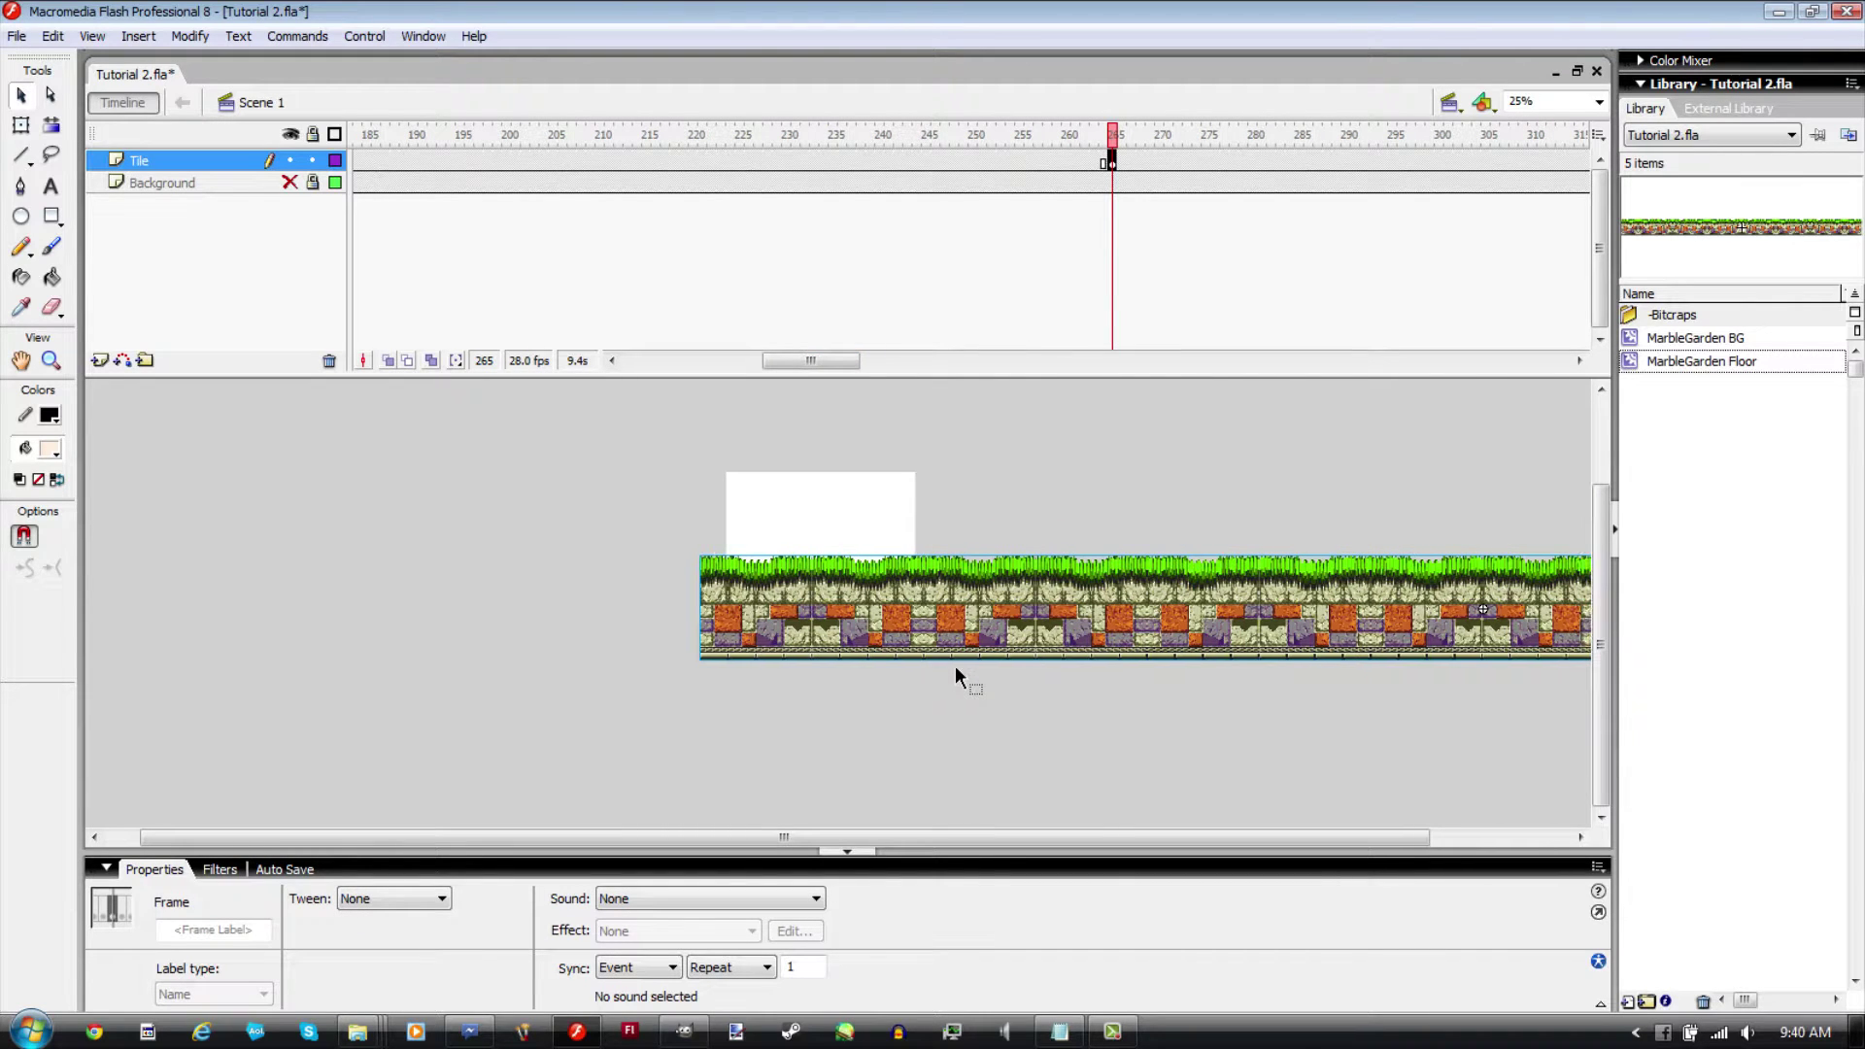
key("shift+Left")
key("shift+Left")
key("shift+Left")
key("shift+Left")
key("shift+Left")
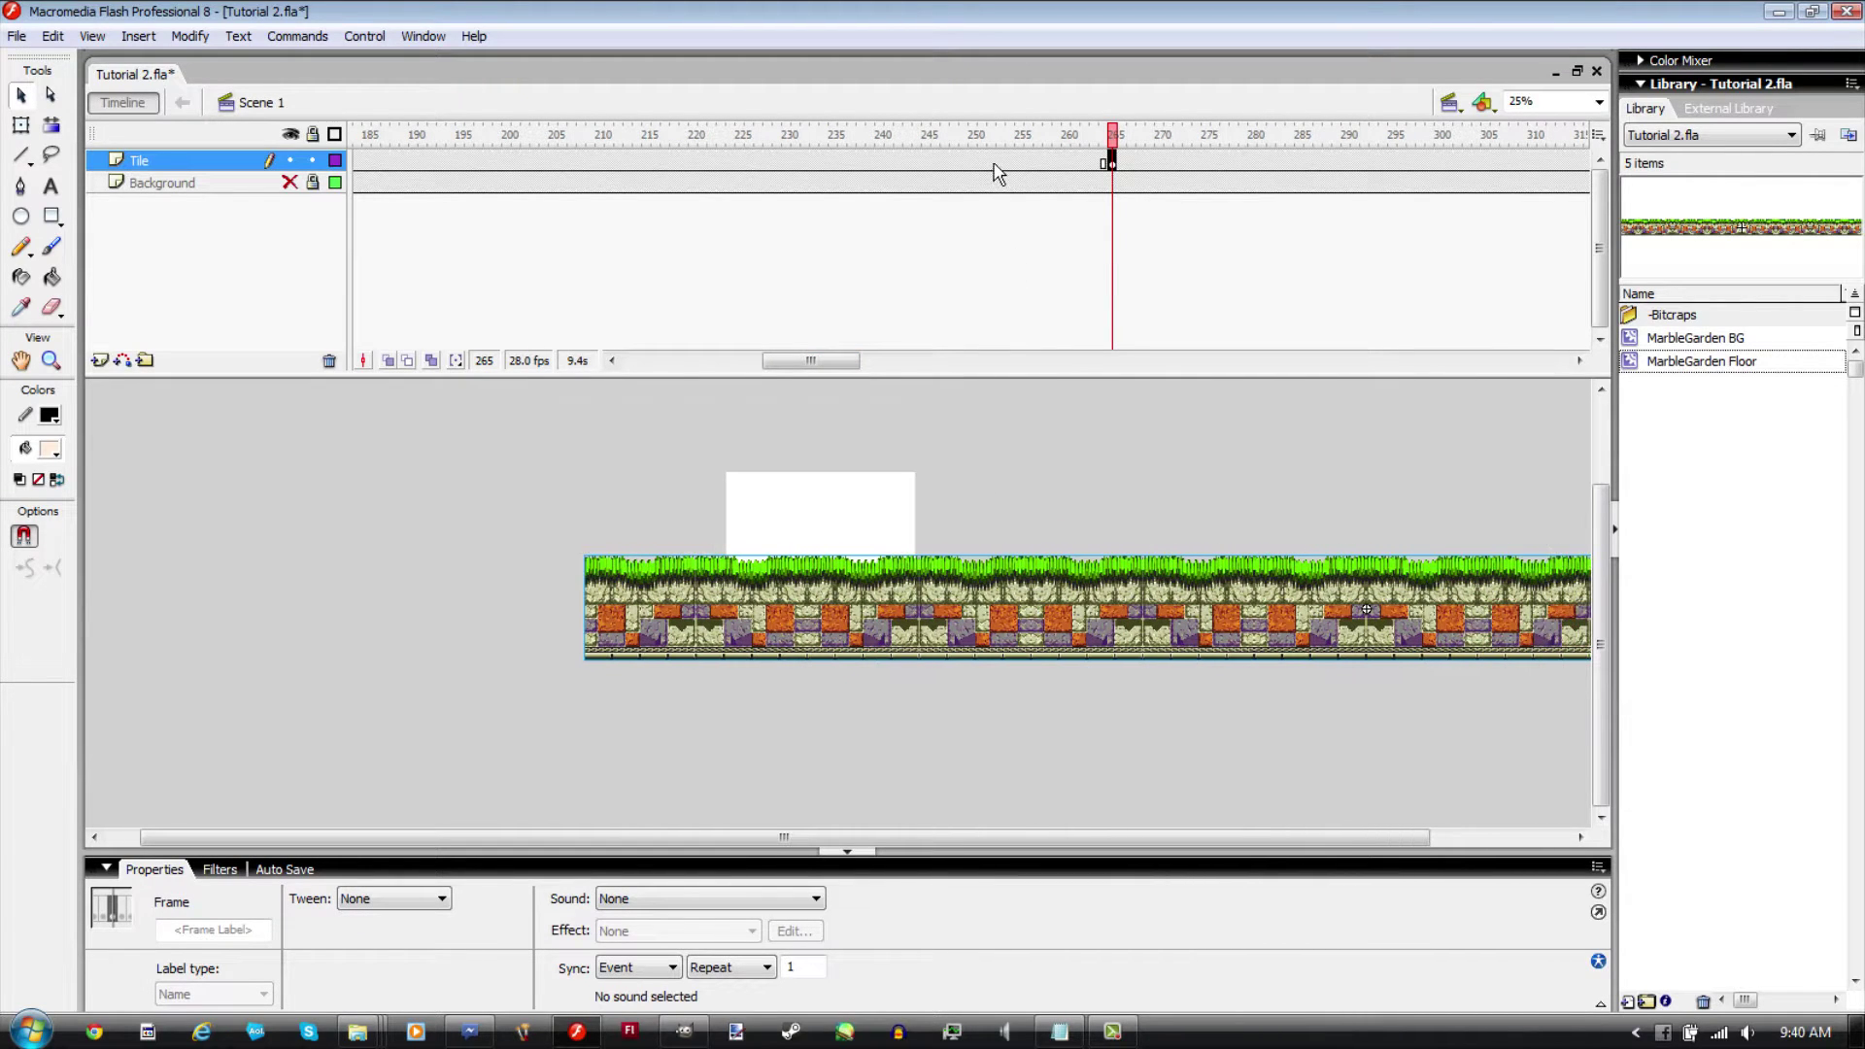
right_click(1012, 165)
left_click(1032, 176)
key("Return")
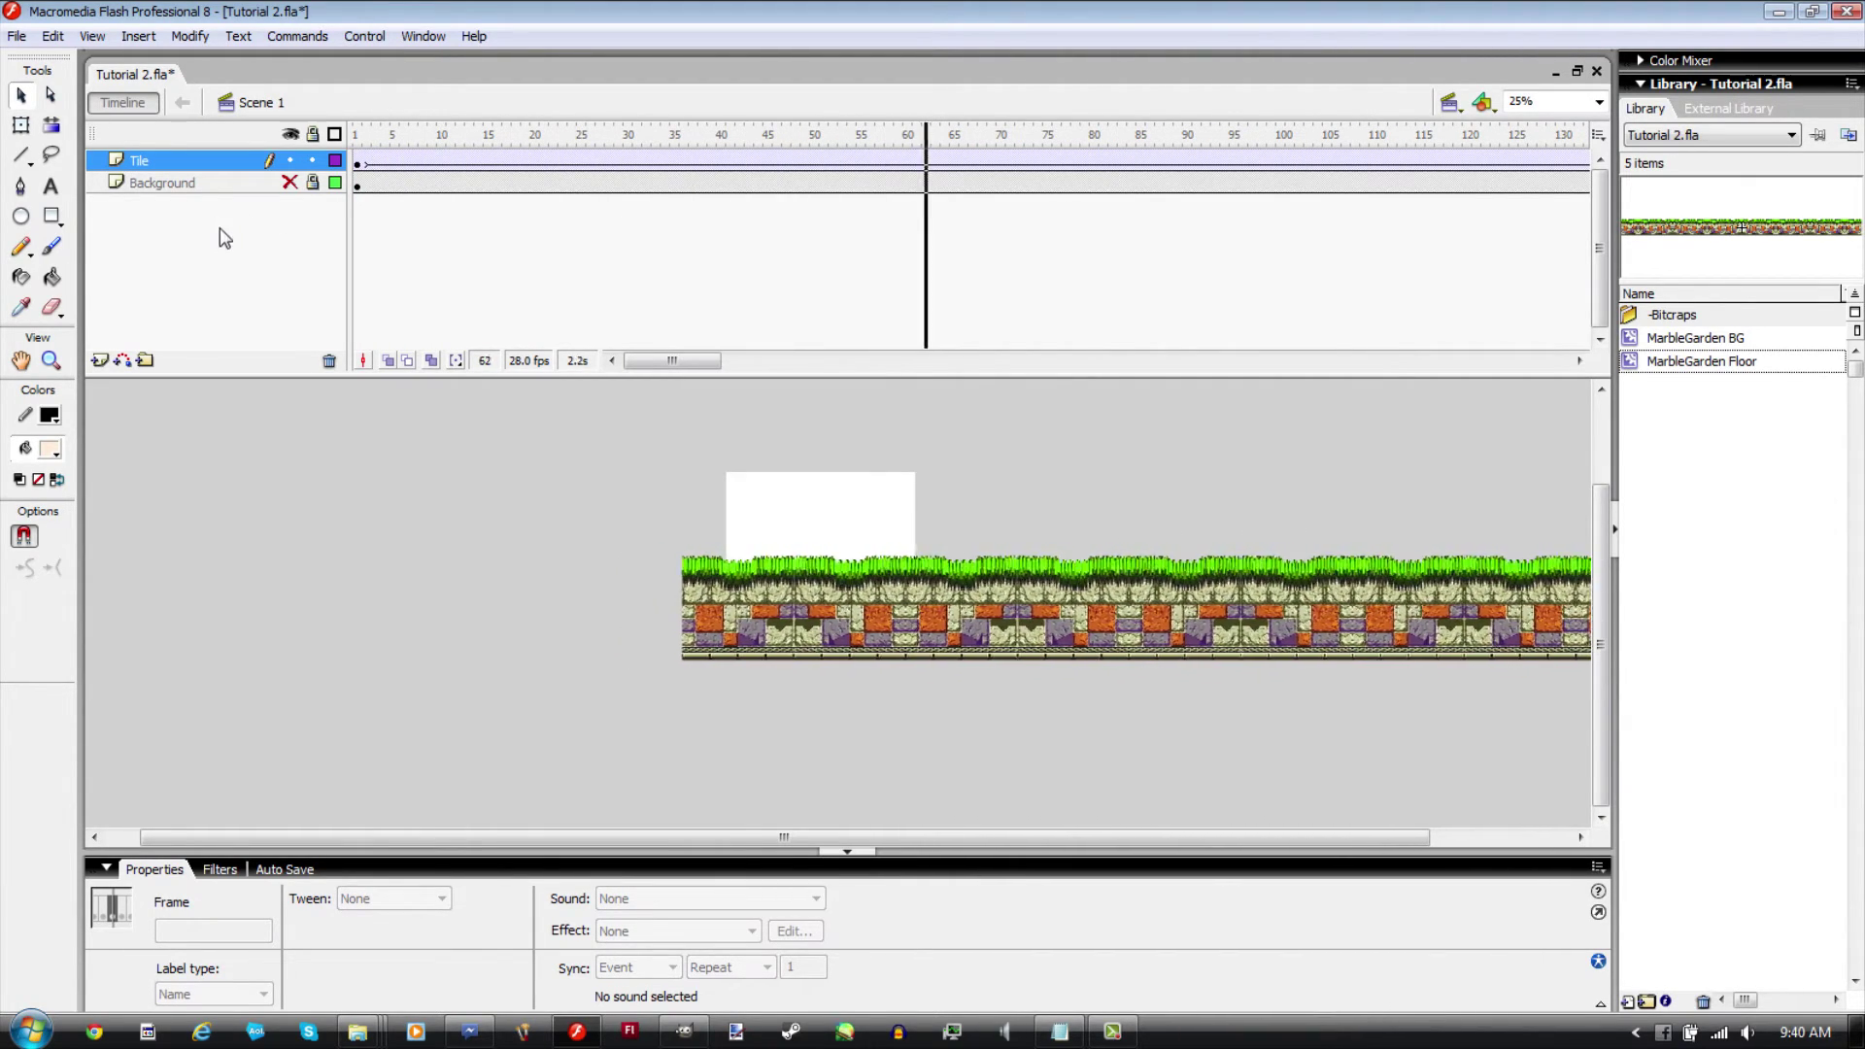
Step: Lock Tile and shift the background slightly left at frame 265 on the Background layer
left_click(310, 161)
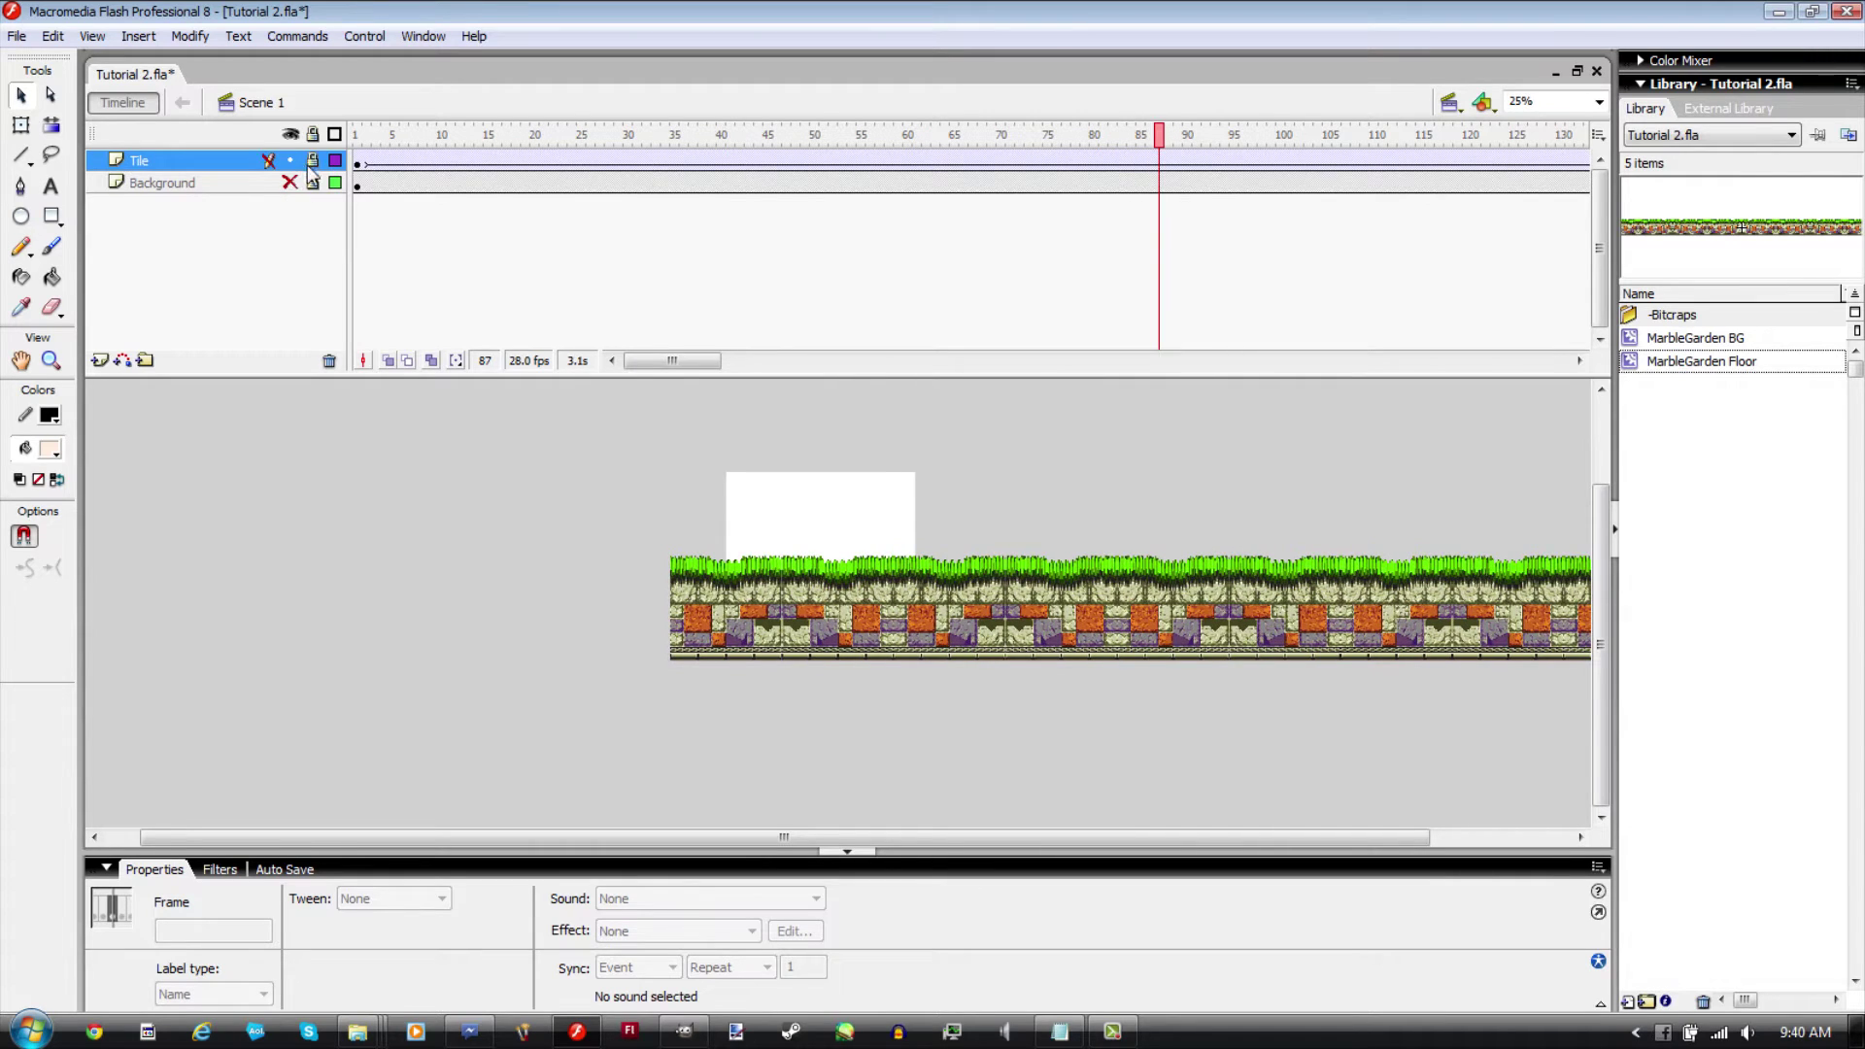
left_click(291, 183)
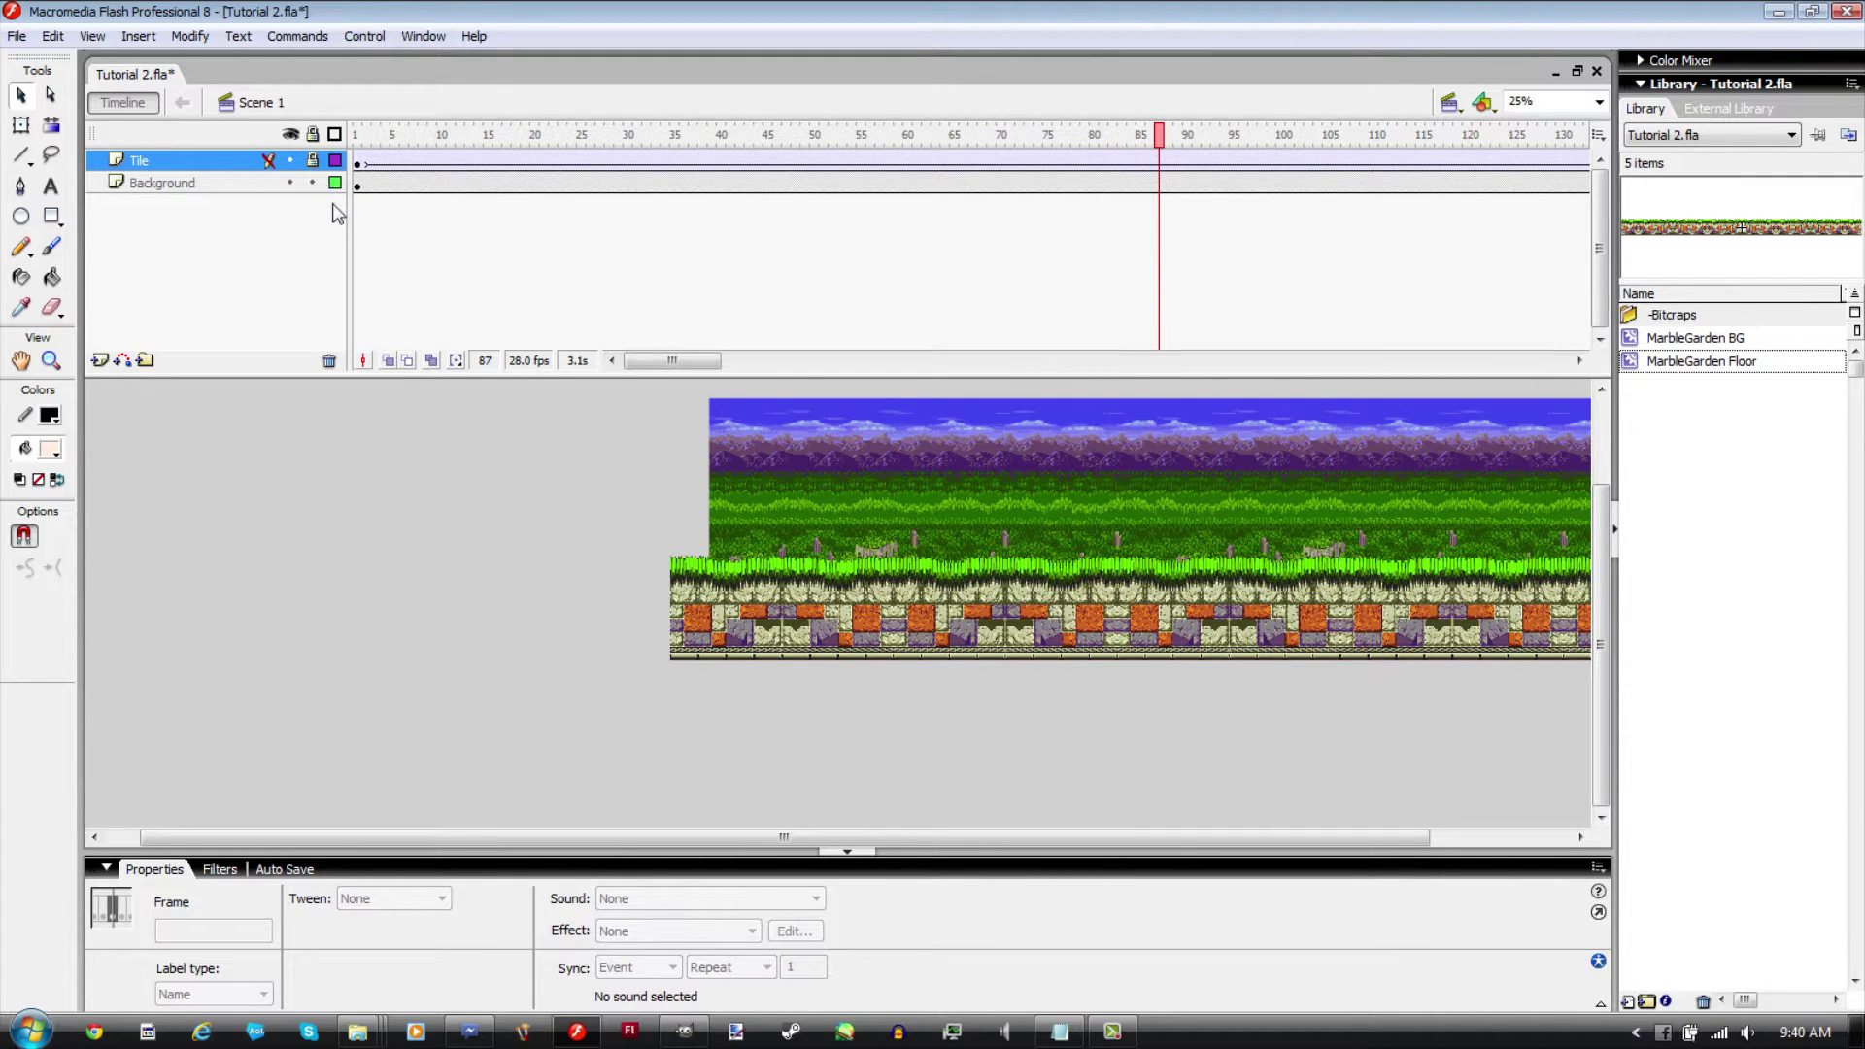
left_click_drag(649, 364, 824, 361)
left_click(668, 187)
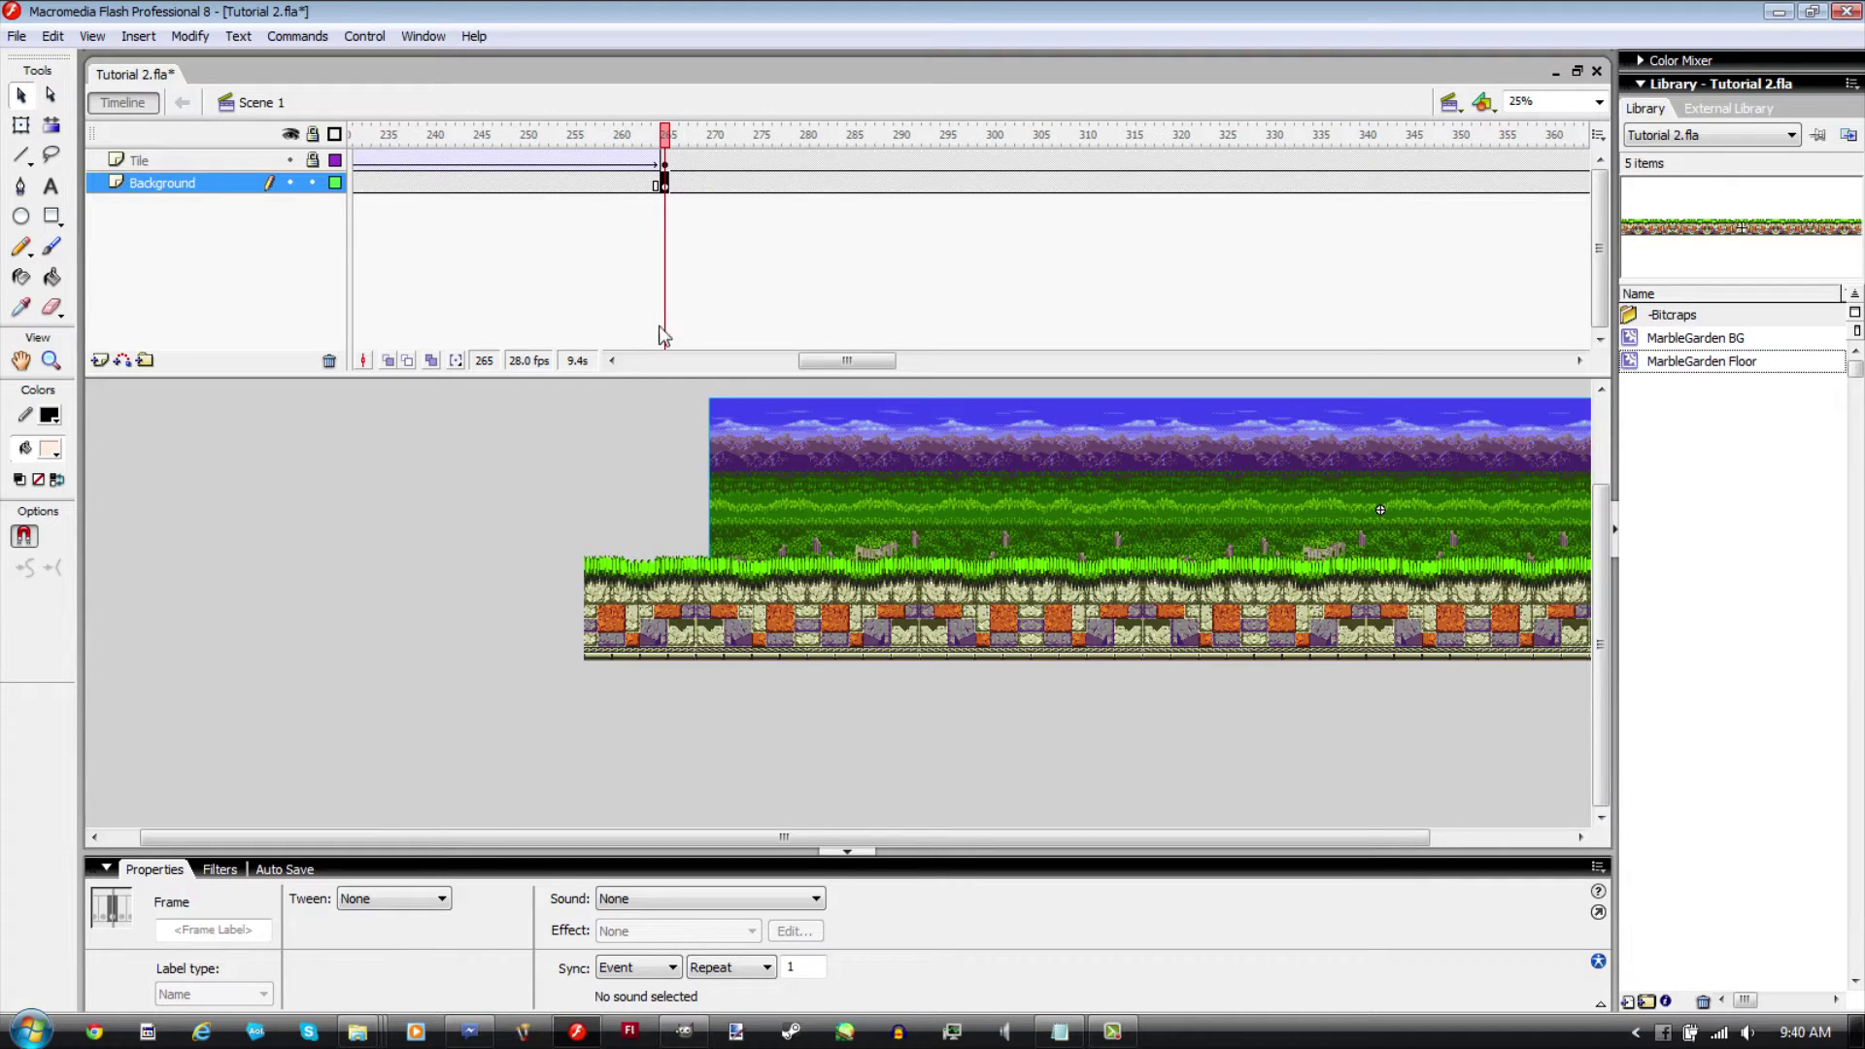
left_click_drag(870, 455, 858, 454)
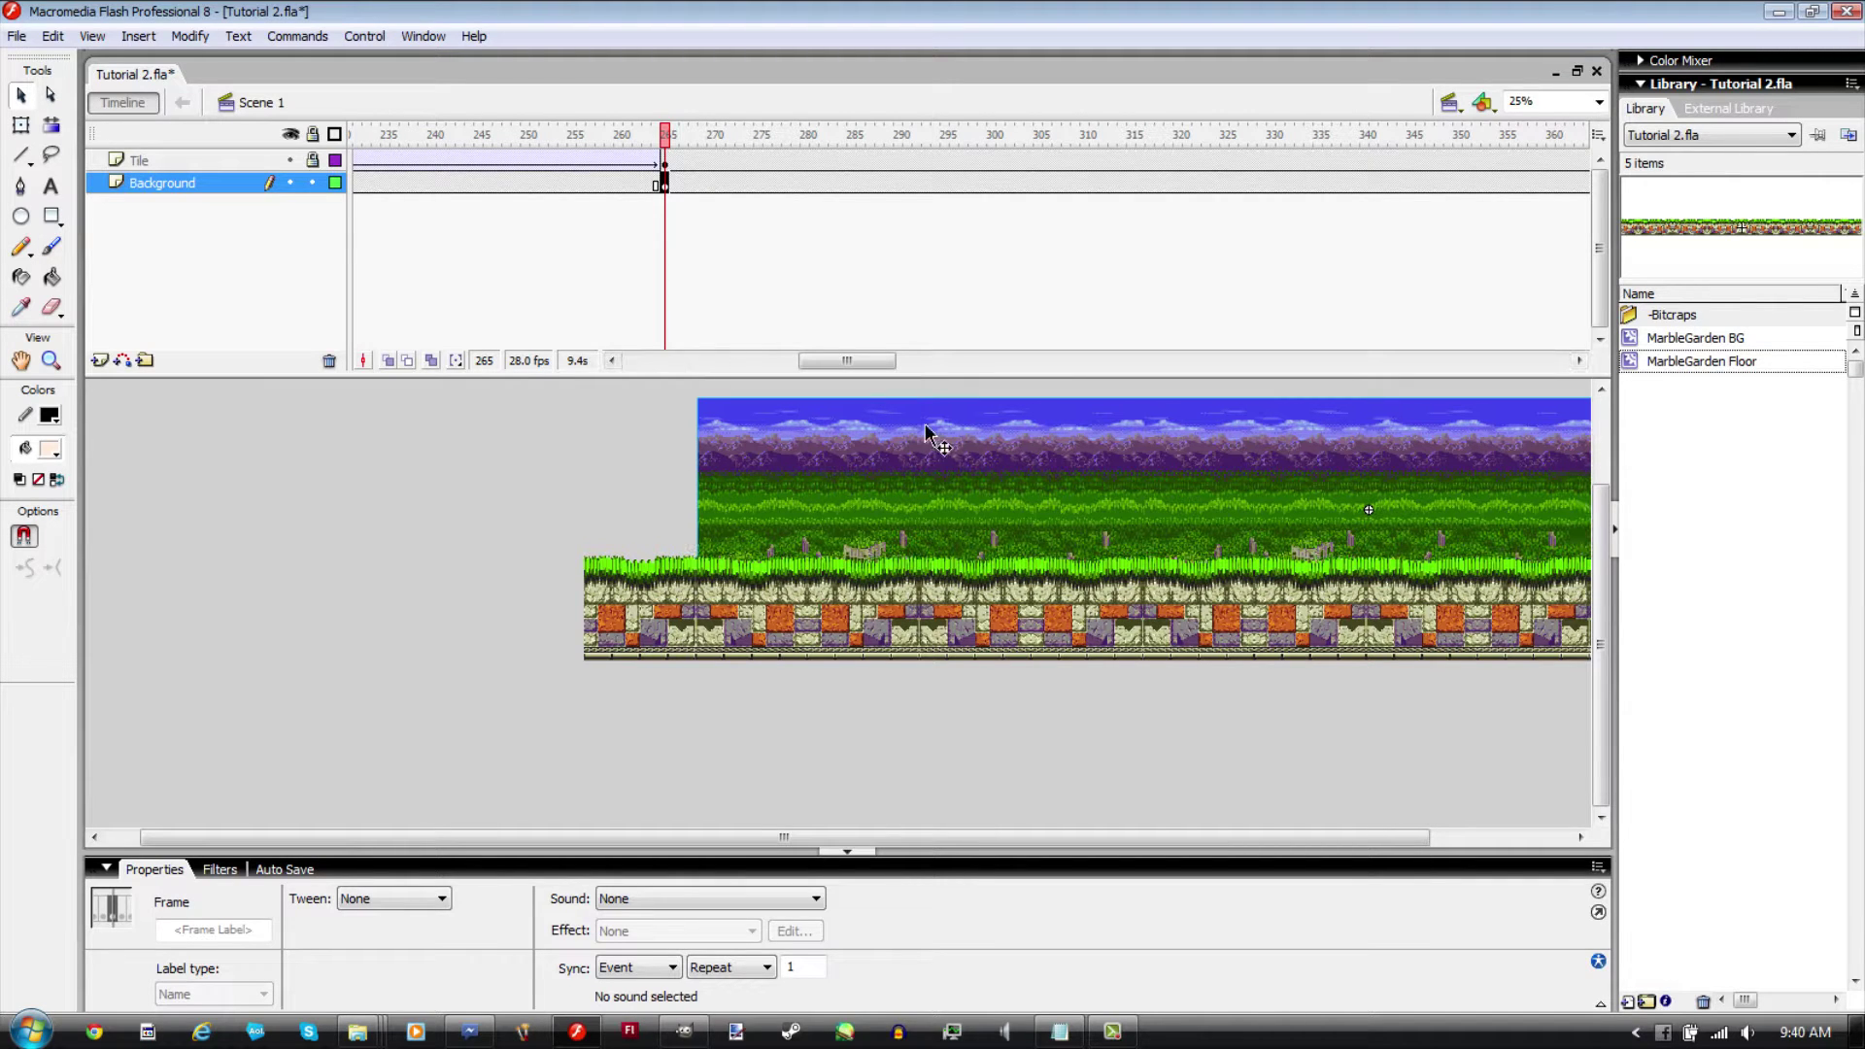
key("shift+Left")
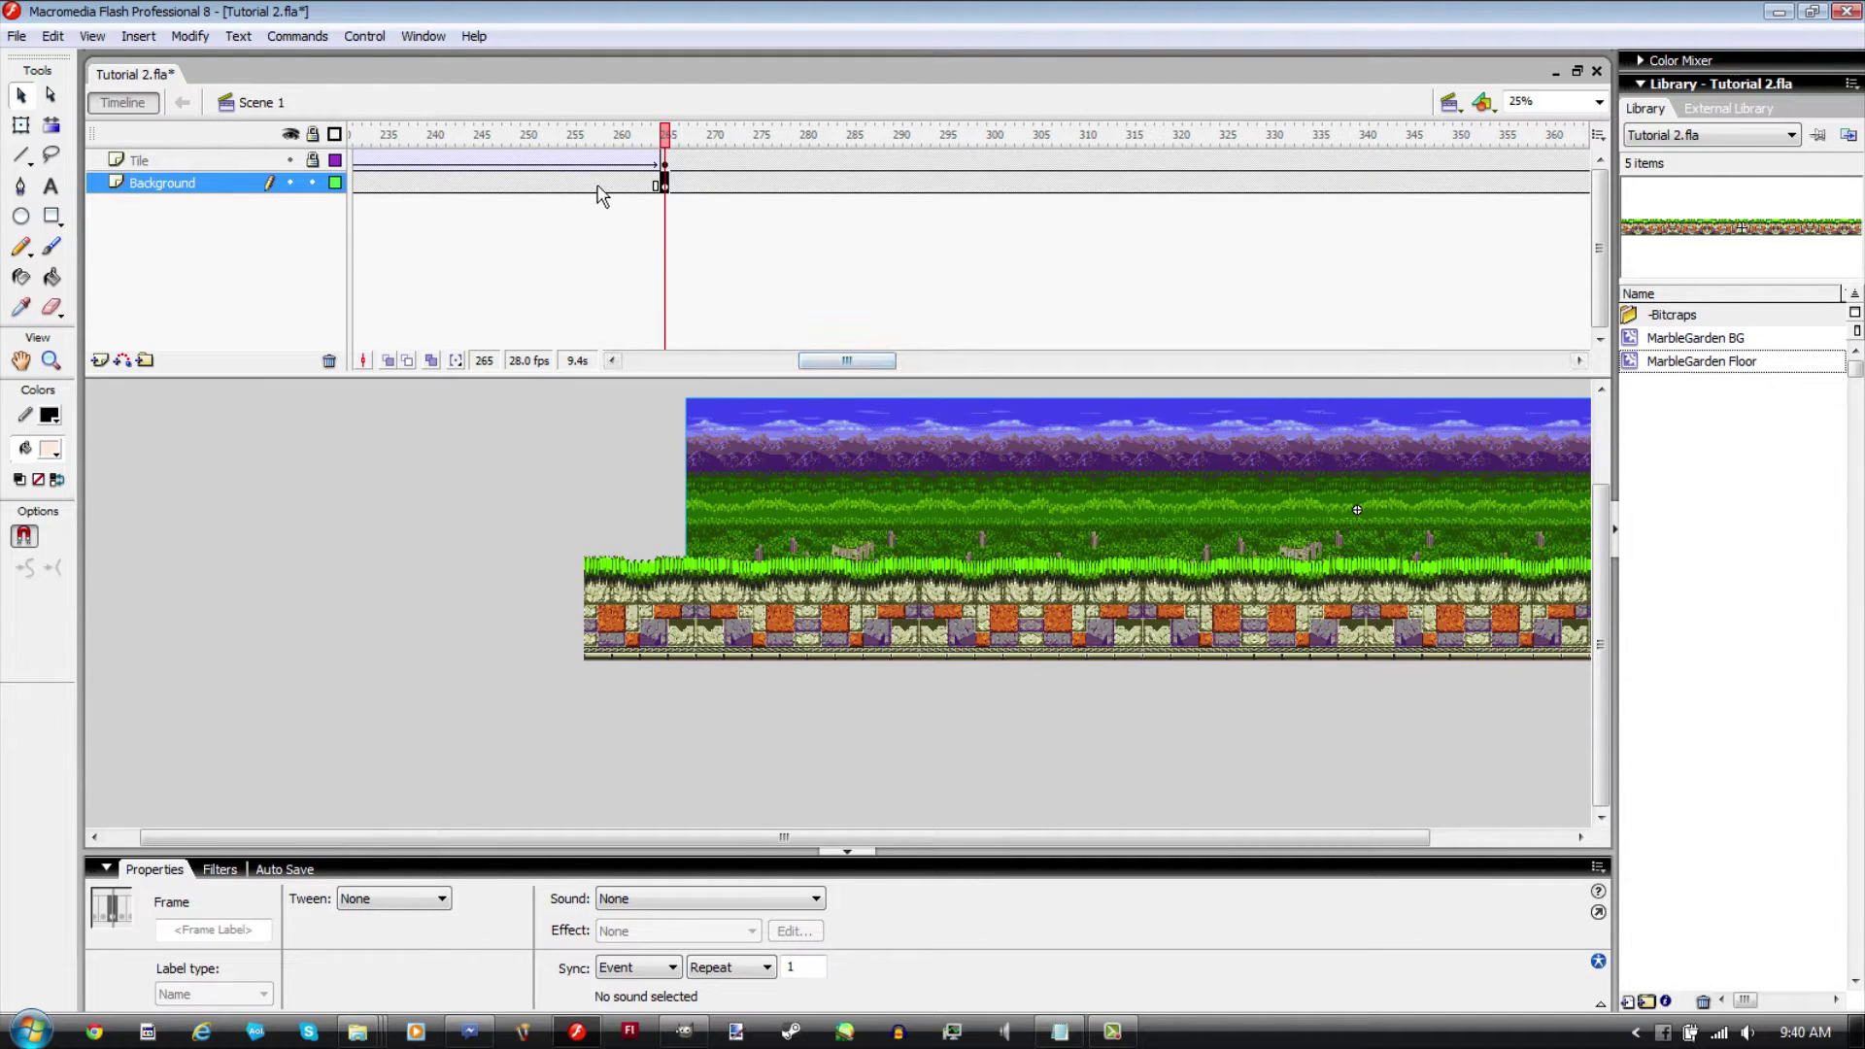
left_click_drag(601, 194, 294, 213)
Step: Save the document and test-play the movie as Tutorial 2.swf
left_click(290, 182)
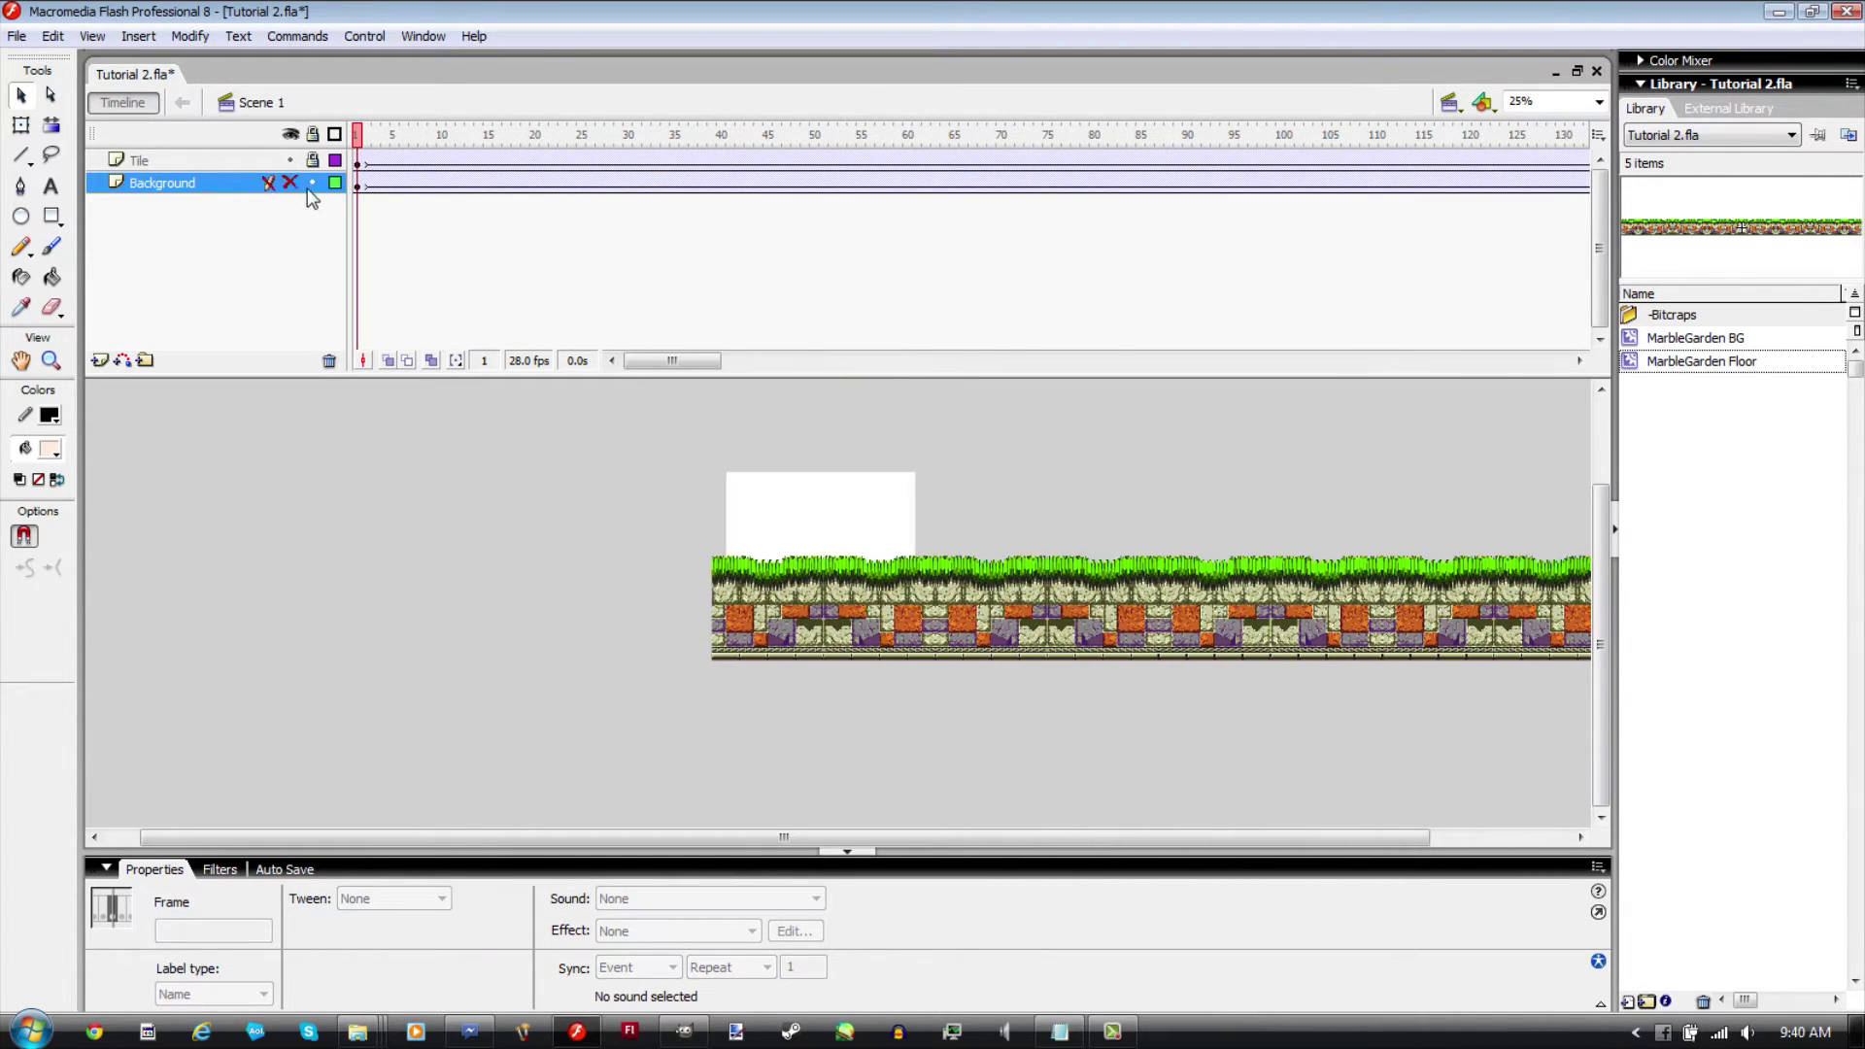
left_click(291, 183)
key("ctrl+s")
key("ctrl+Return")
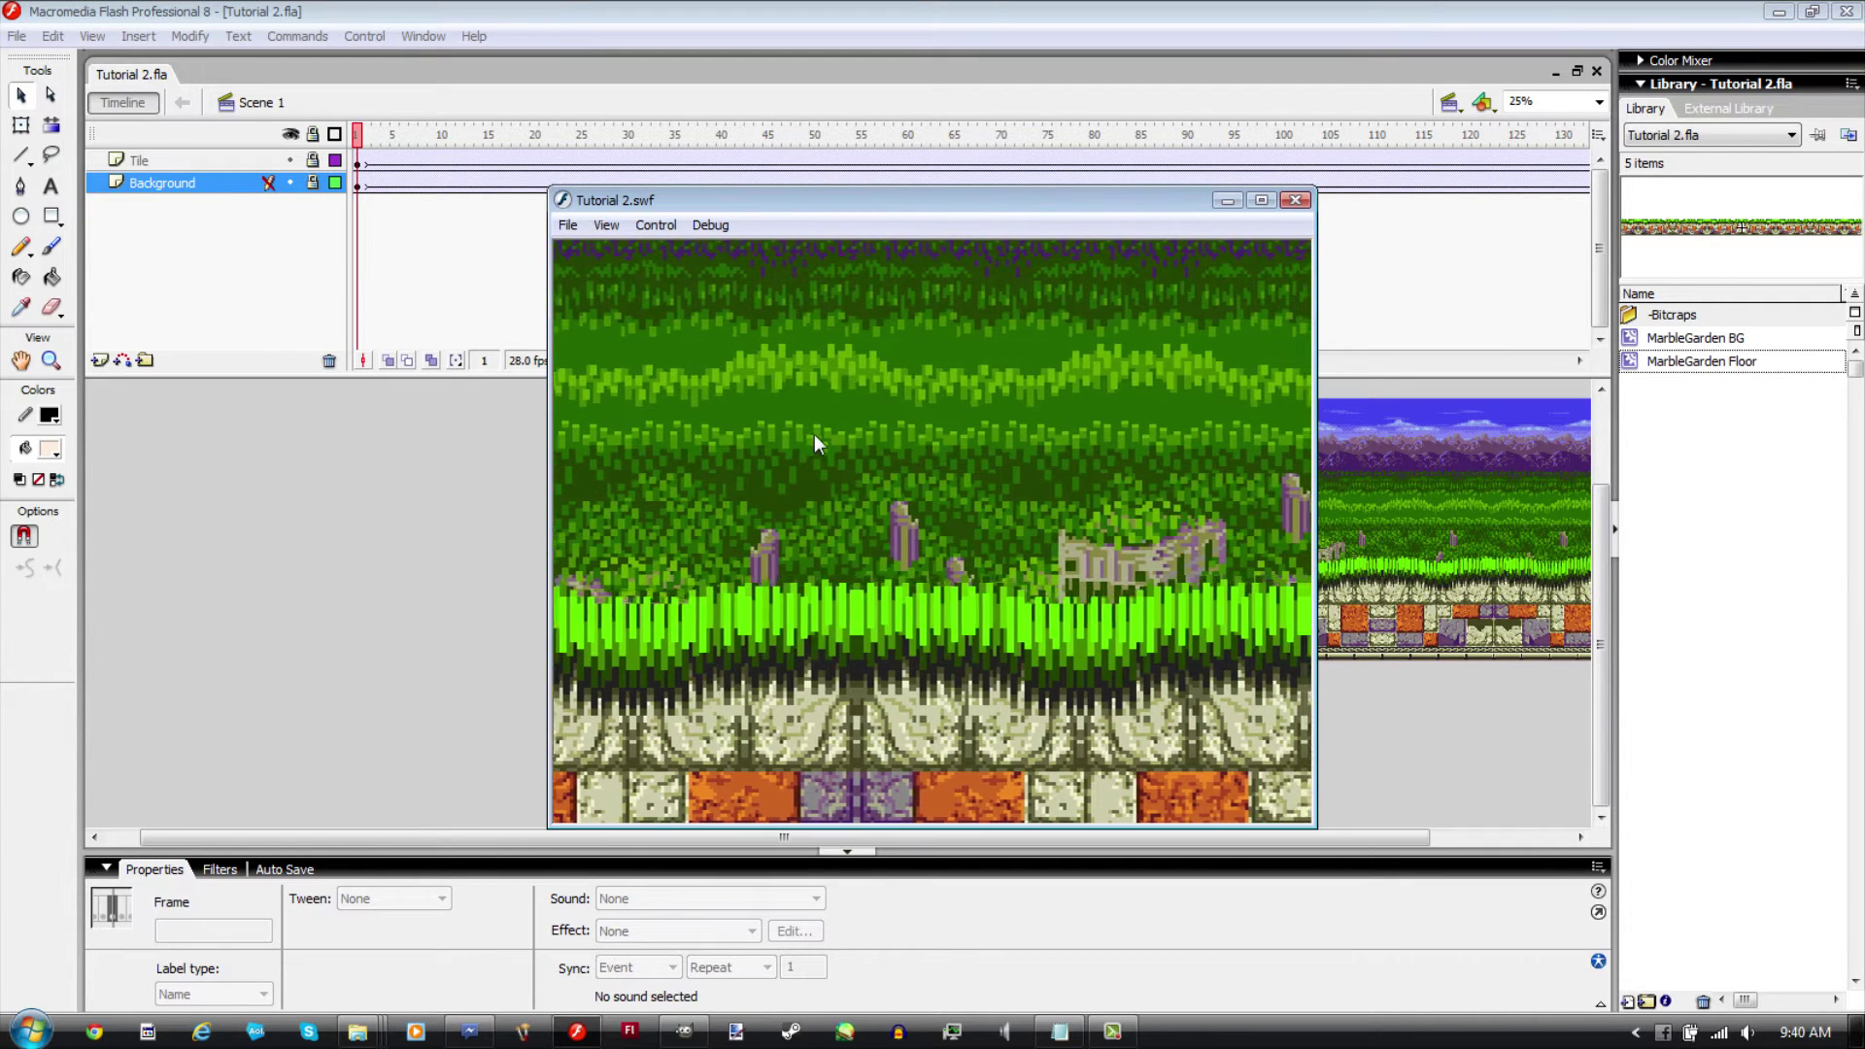
left_click(1296, 199)
left_click(312, 183)
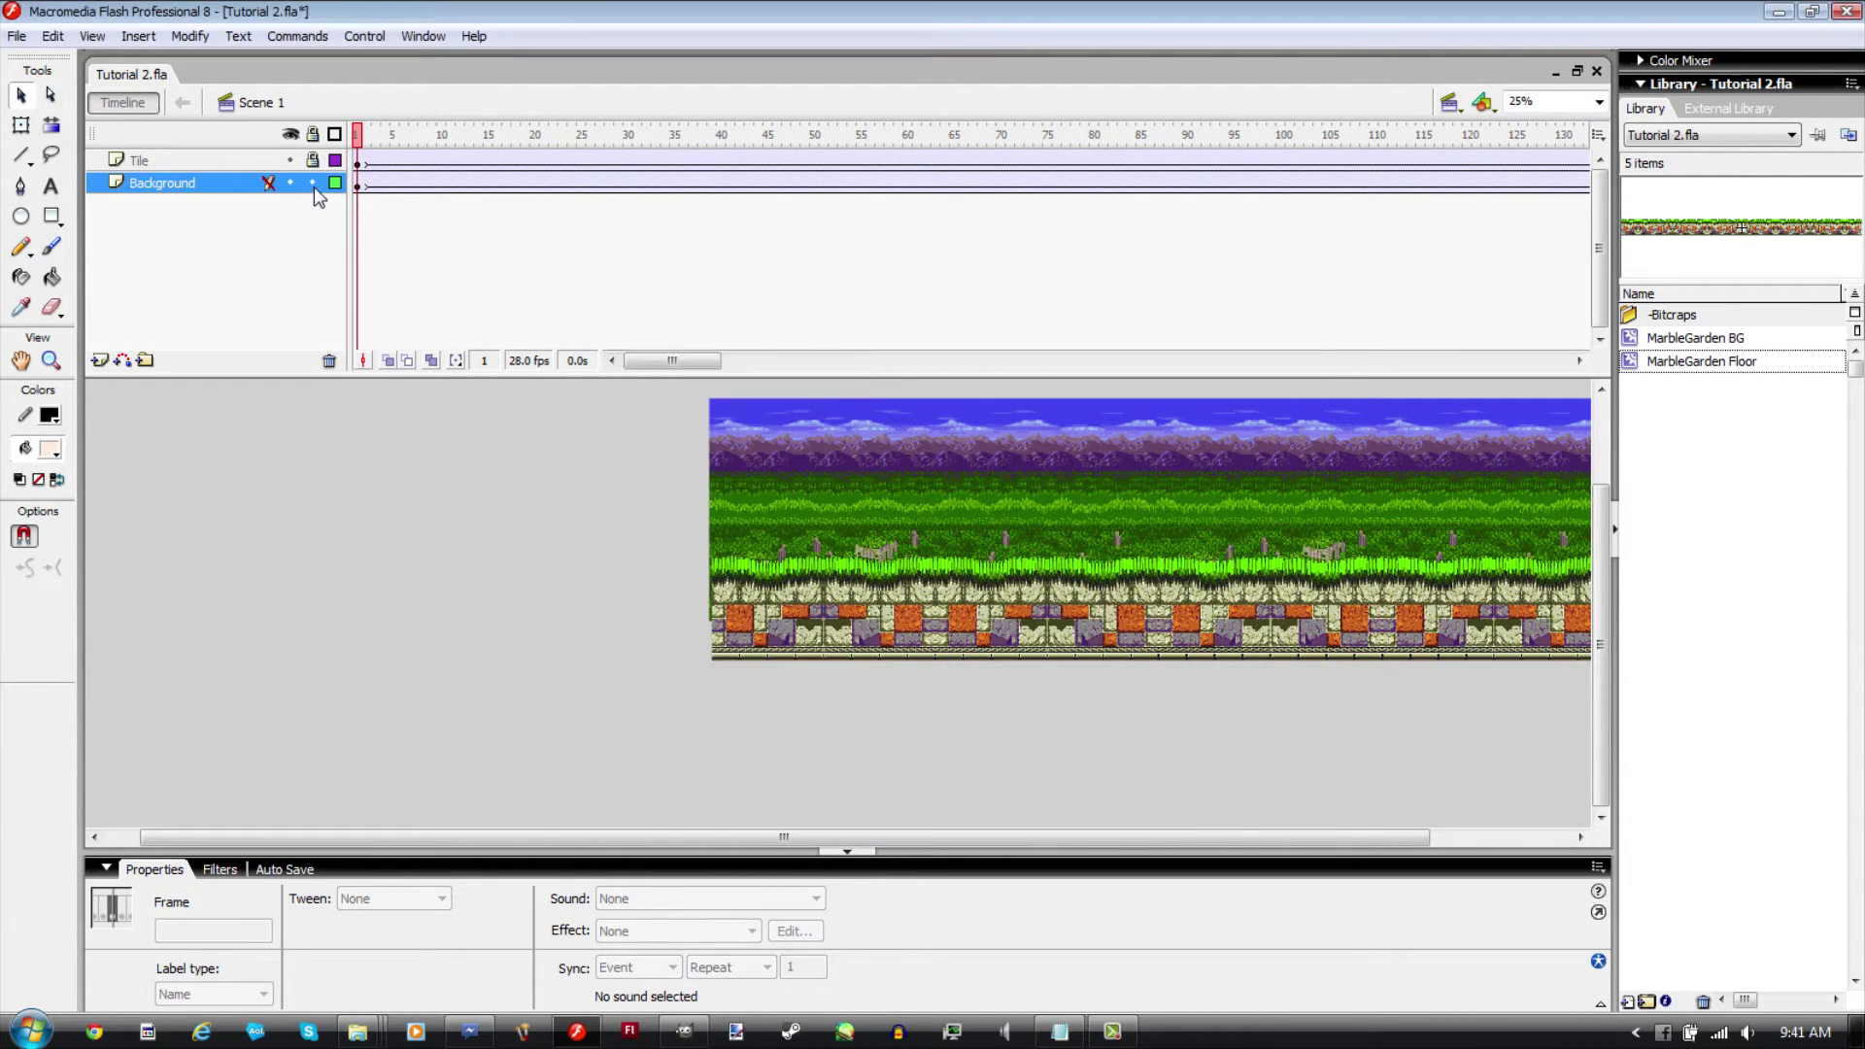
left_click_drag(694, 366, 887, 363)
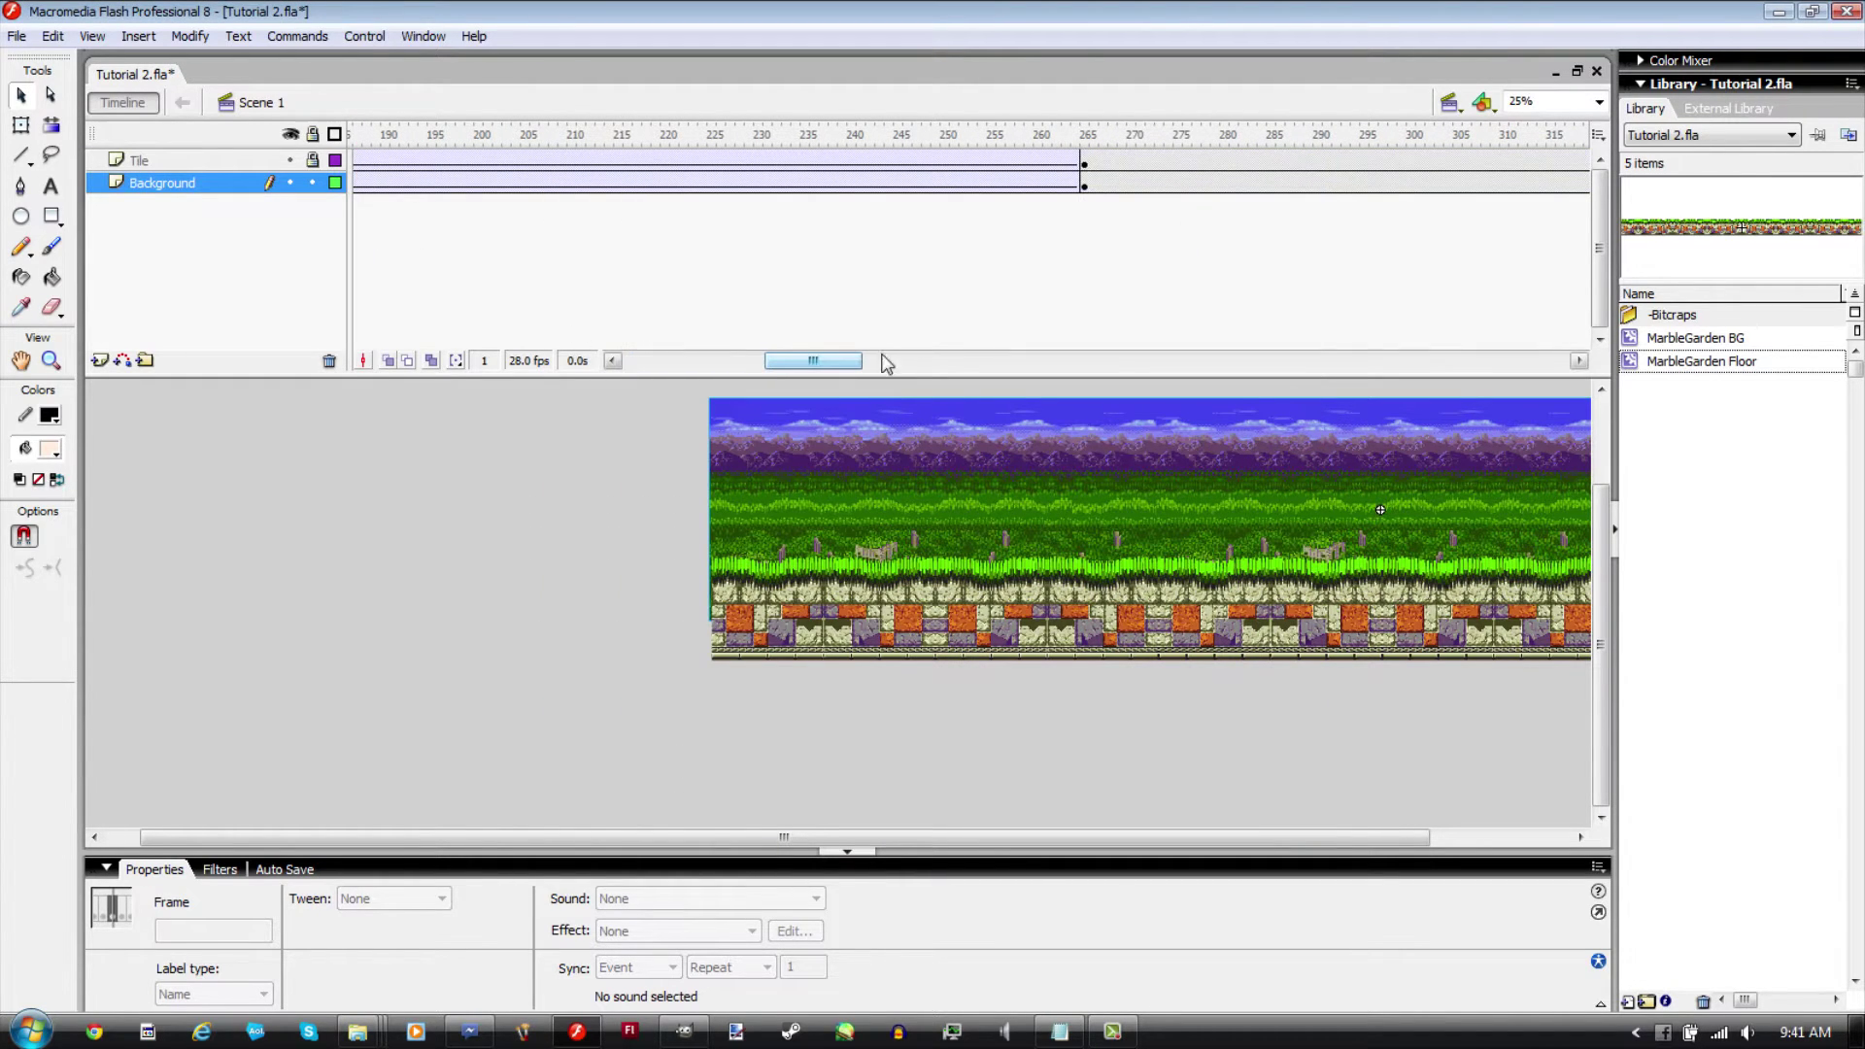
left_click(1085, 182)
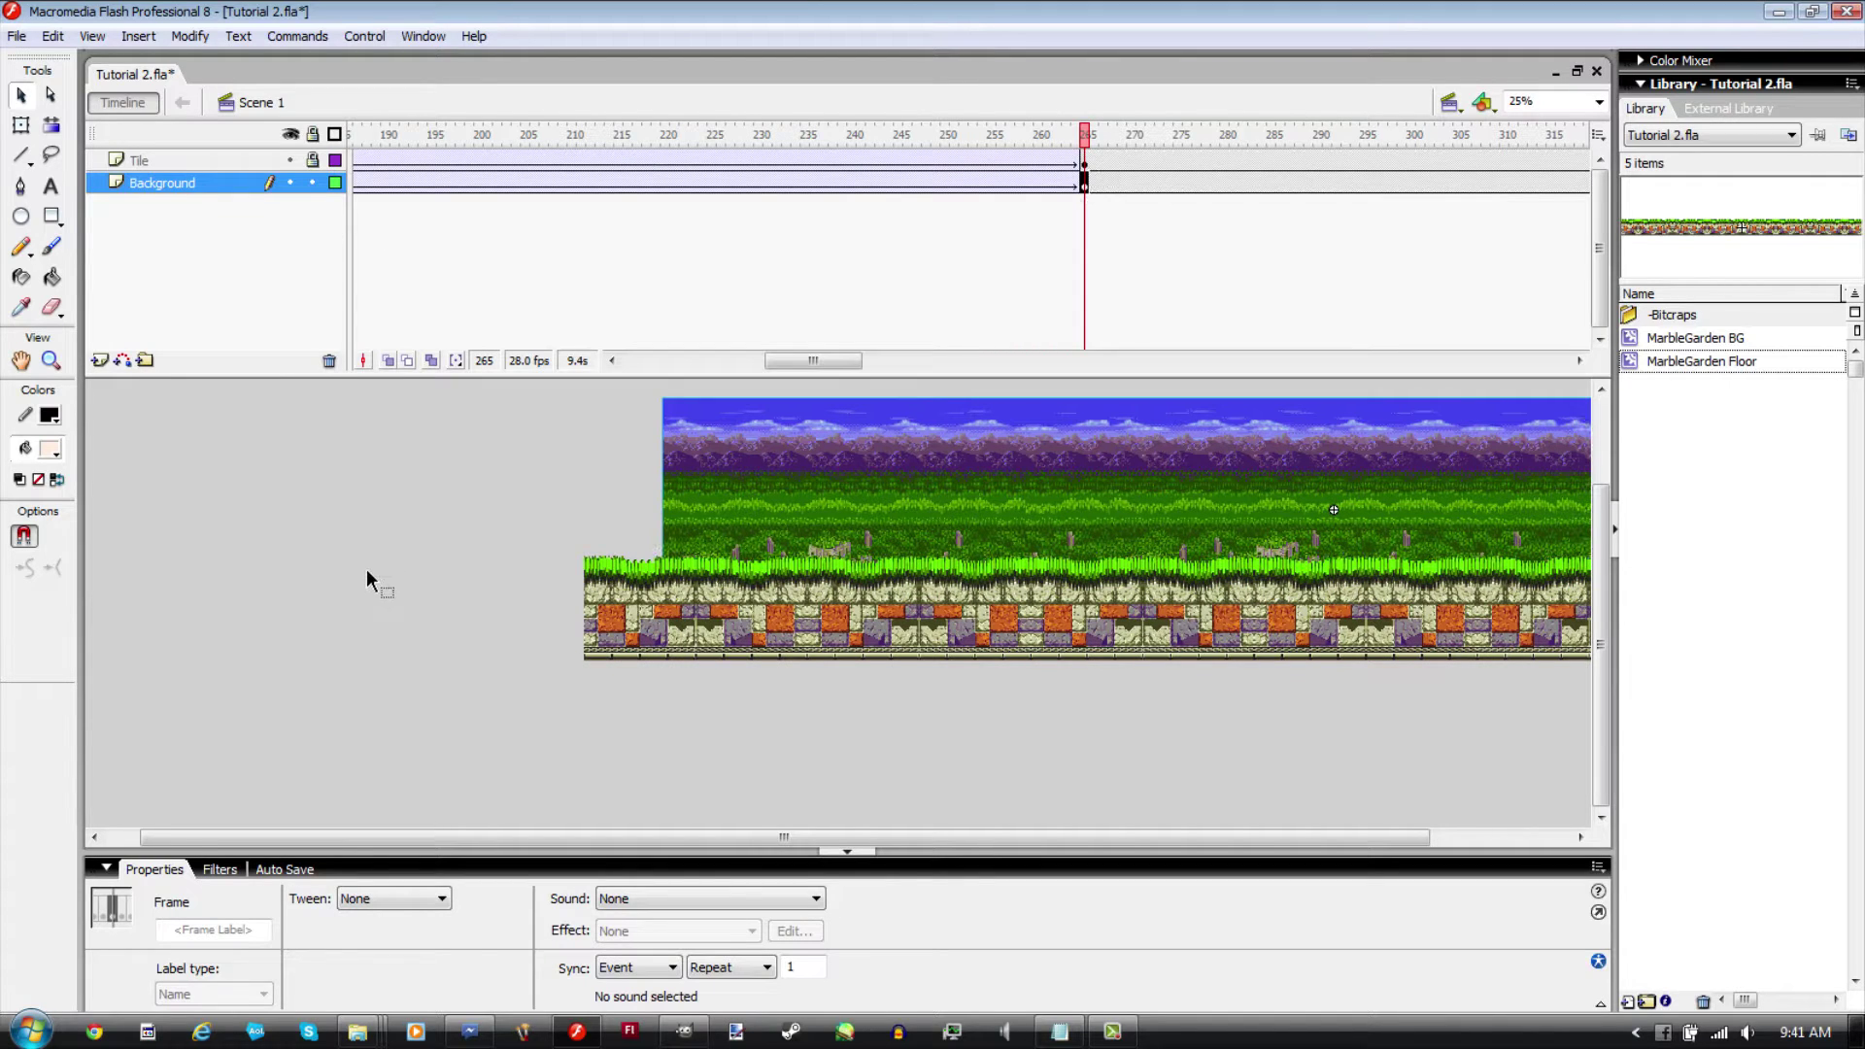
left_click(374, 503)
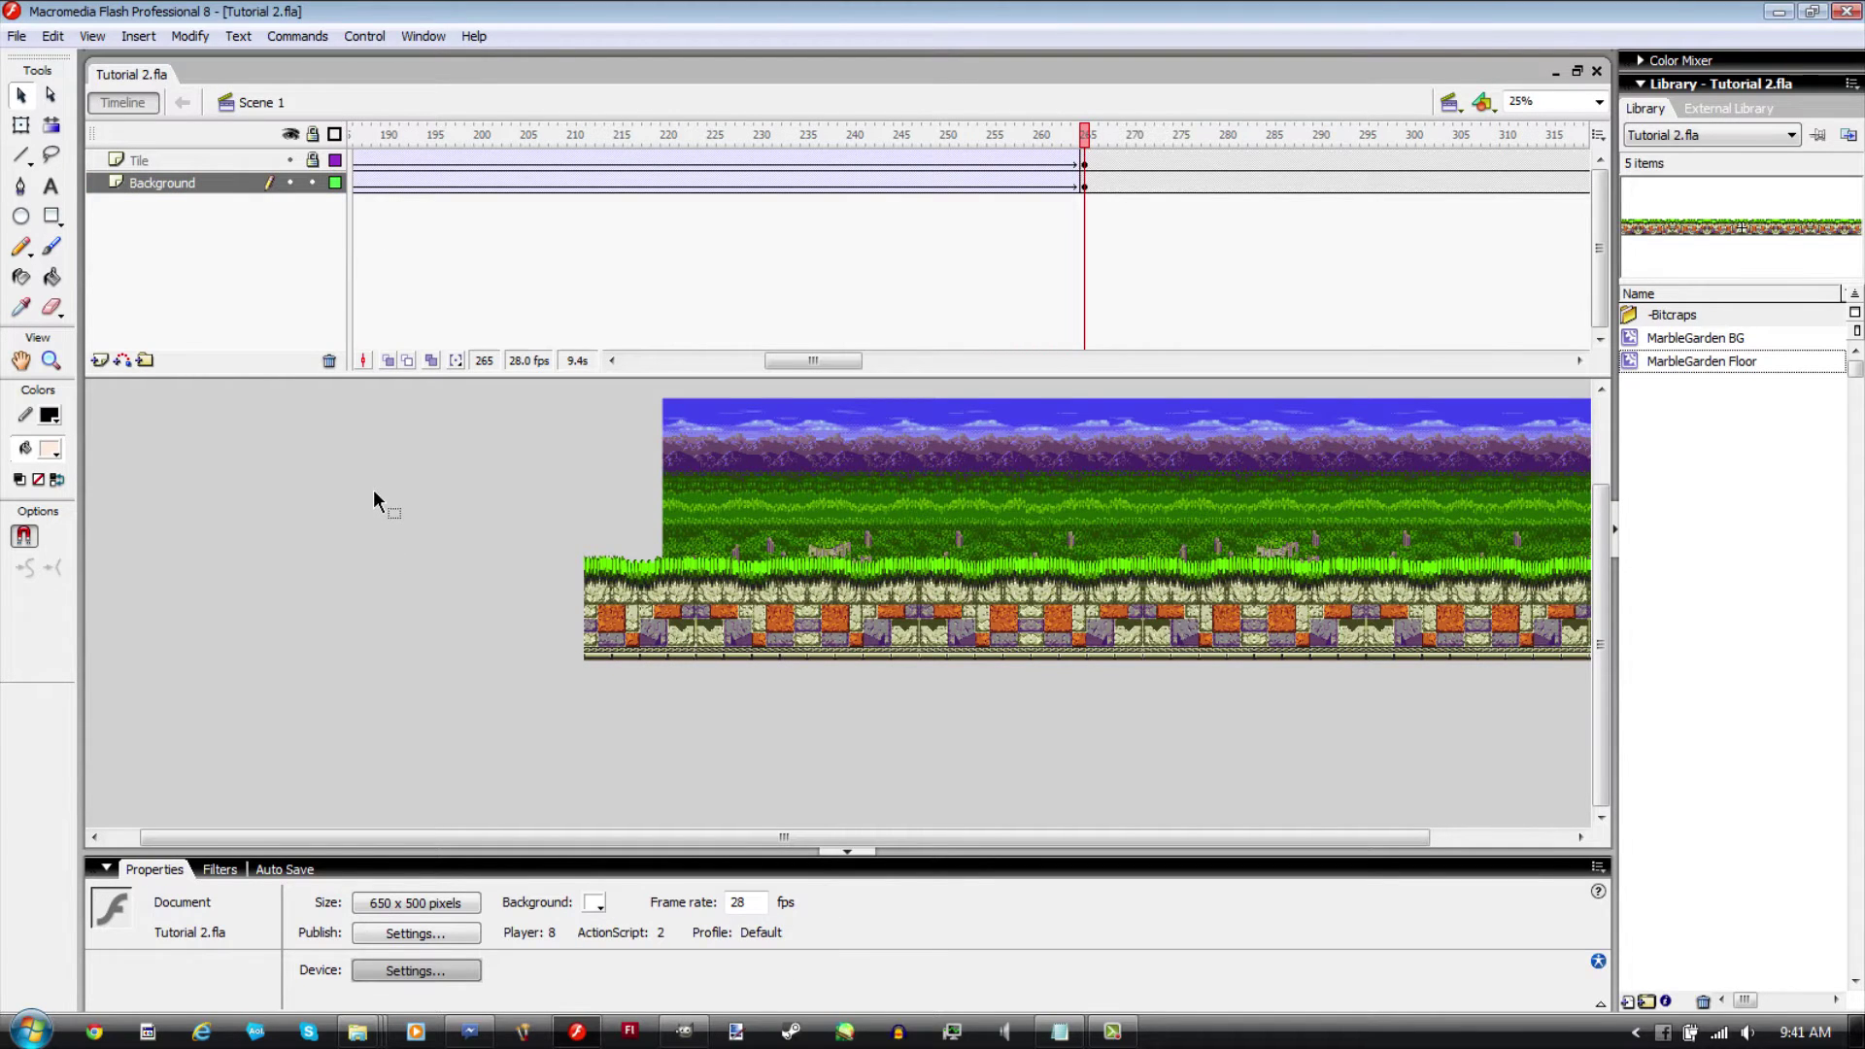
key("ctrl+Return")
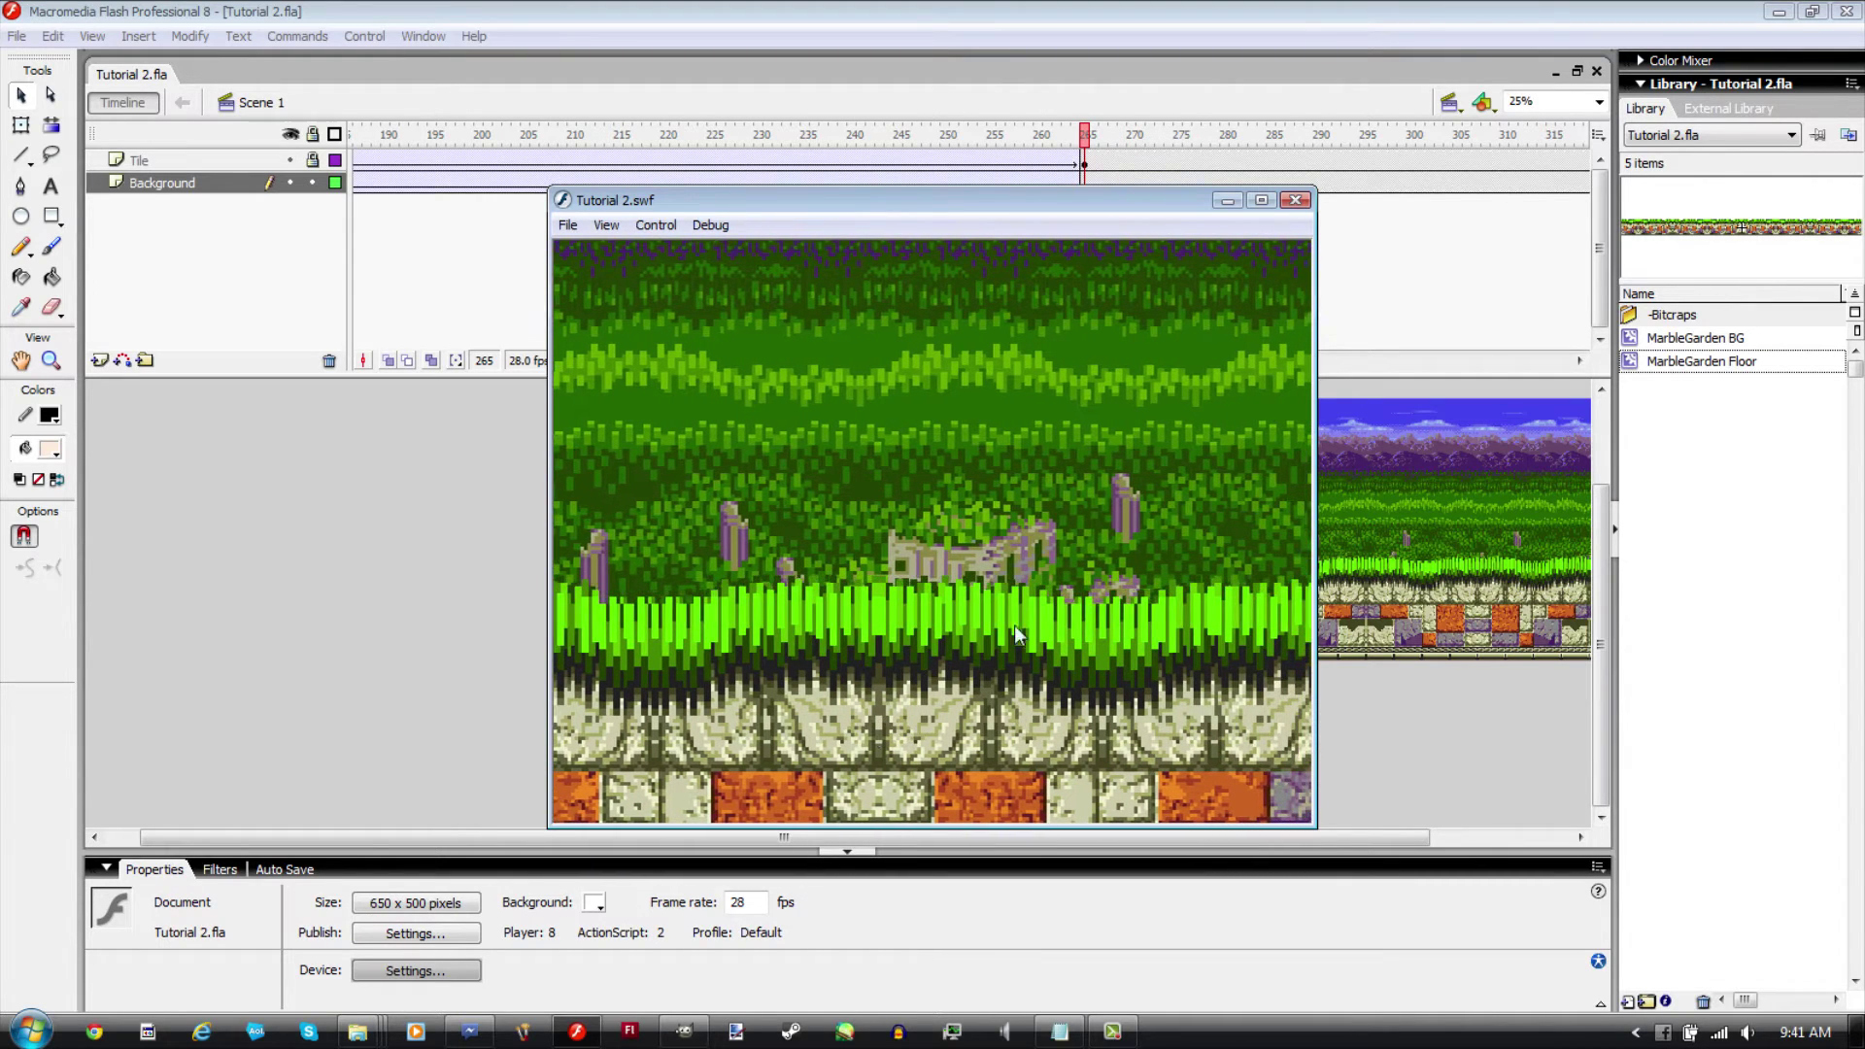
left_click(1295, 200)
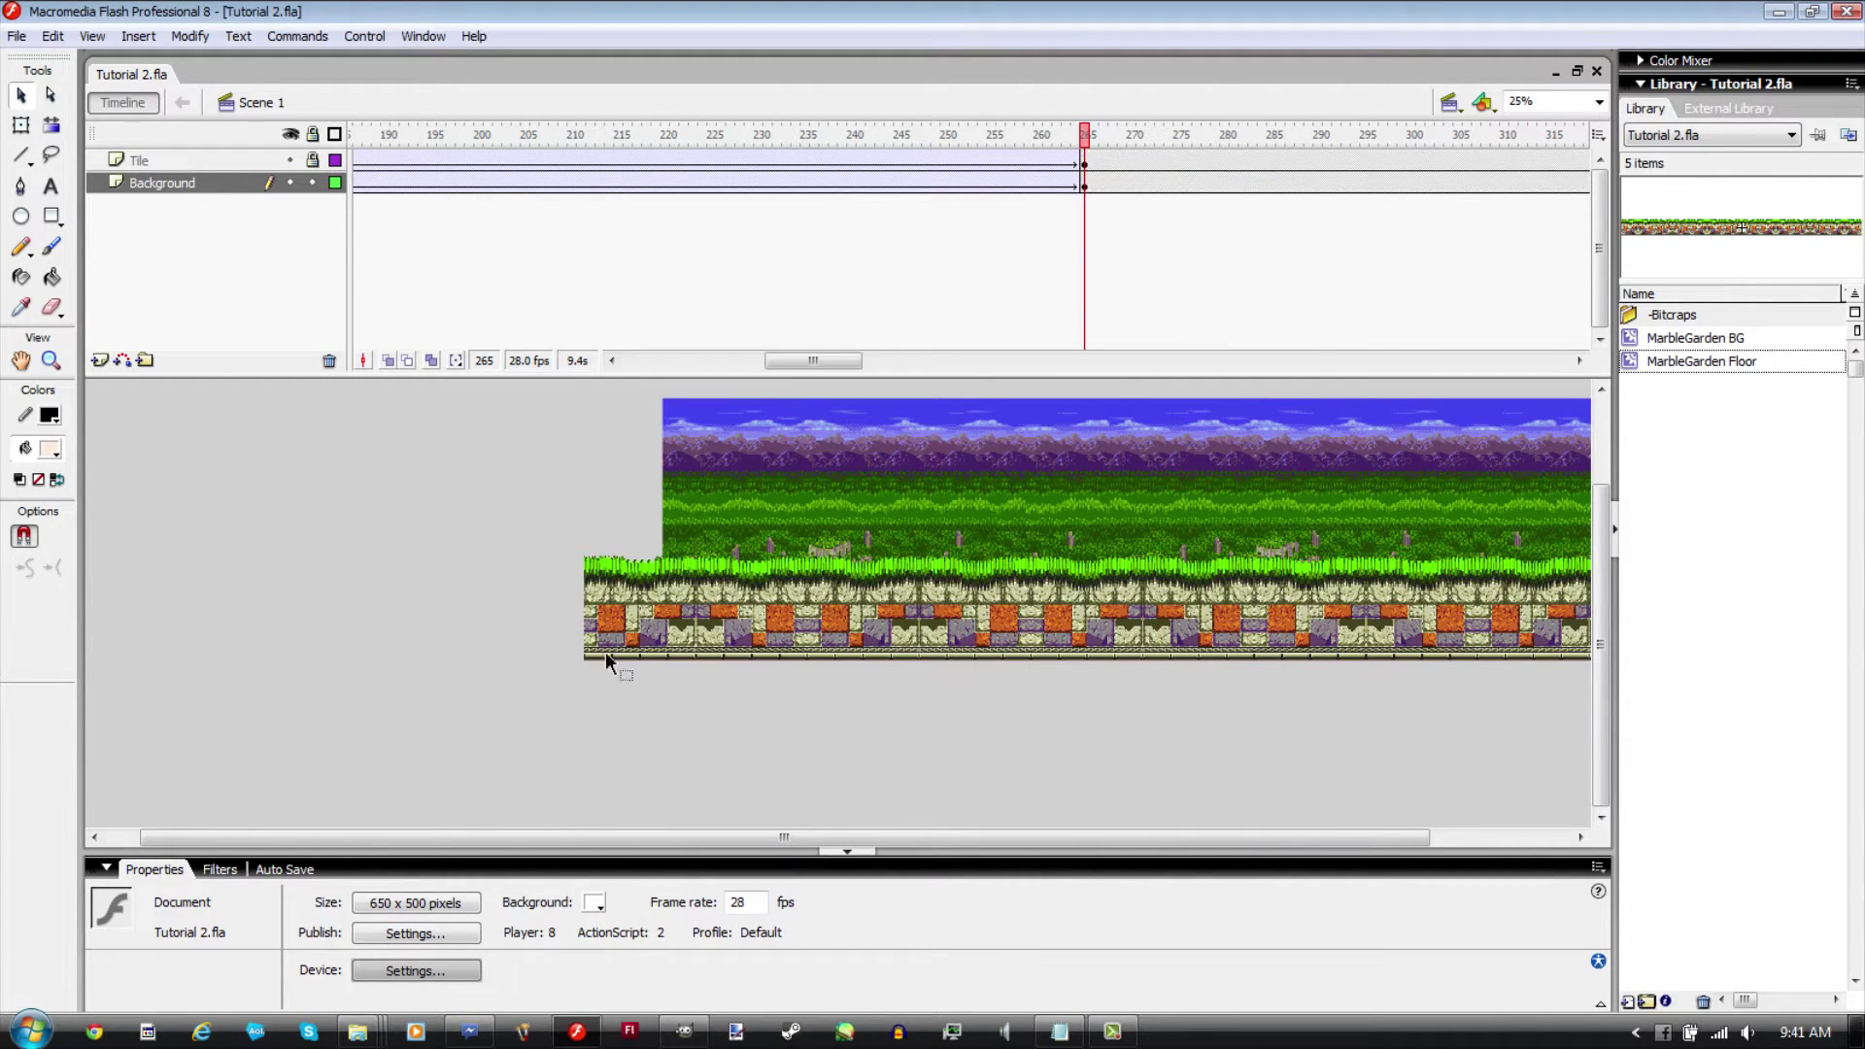
Step: Lock the Background layer and scrub the timeline to check the floor and background scrolling
left_click(311, 183)
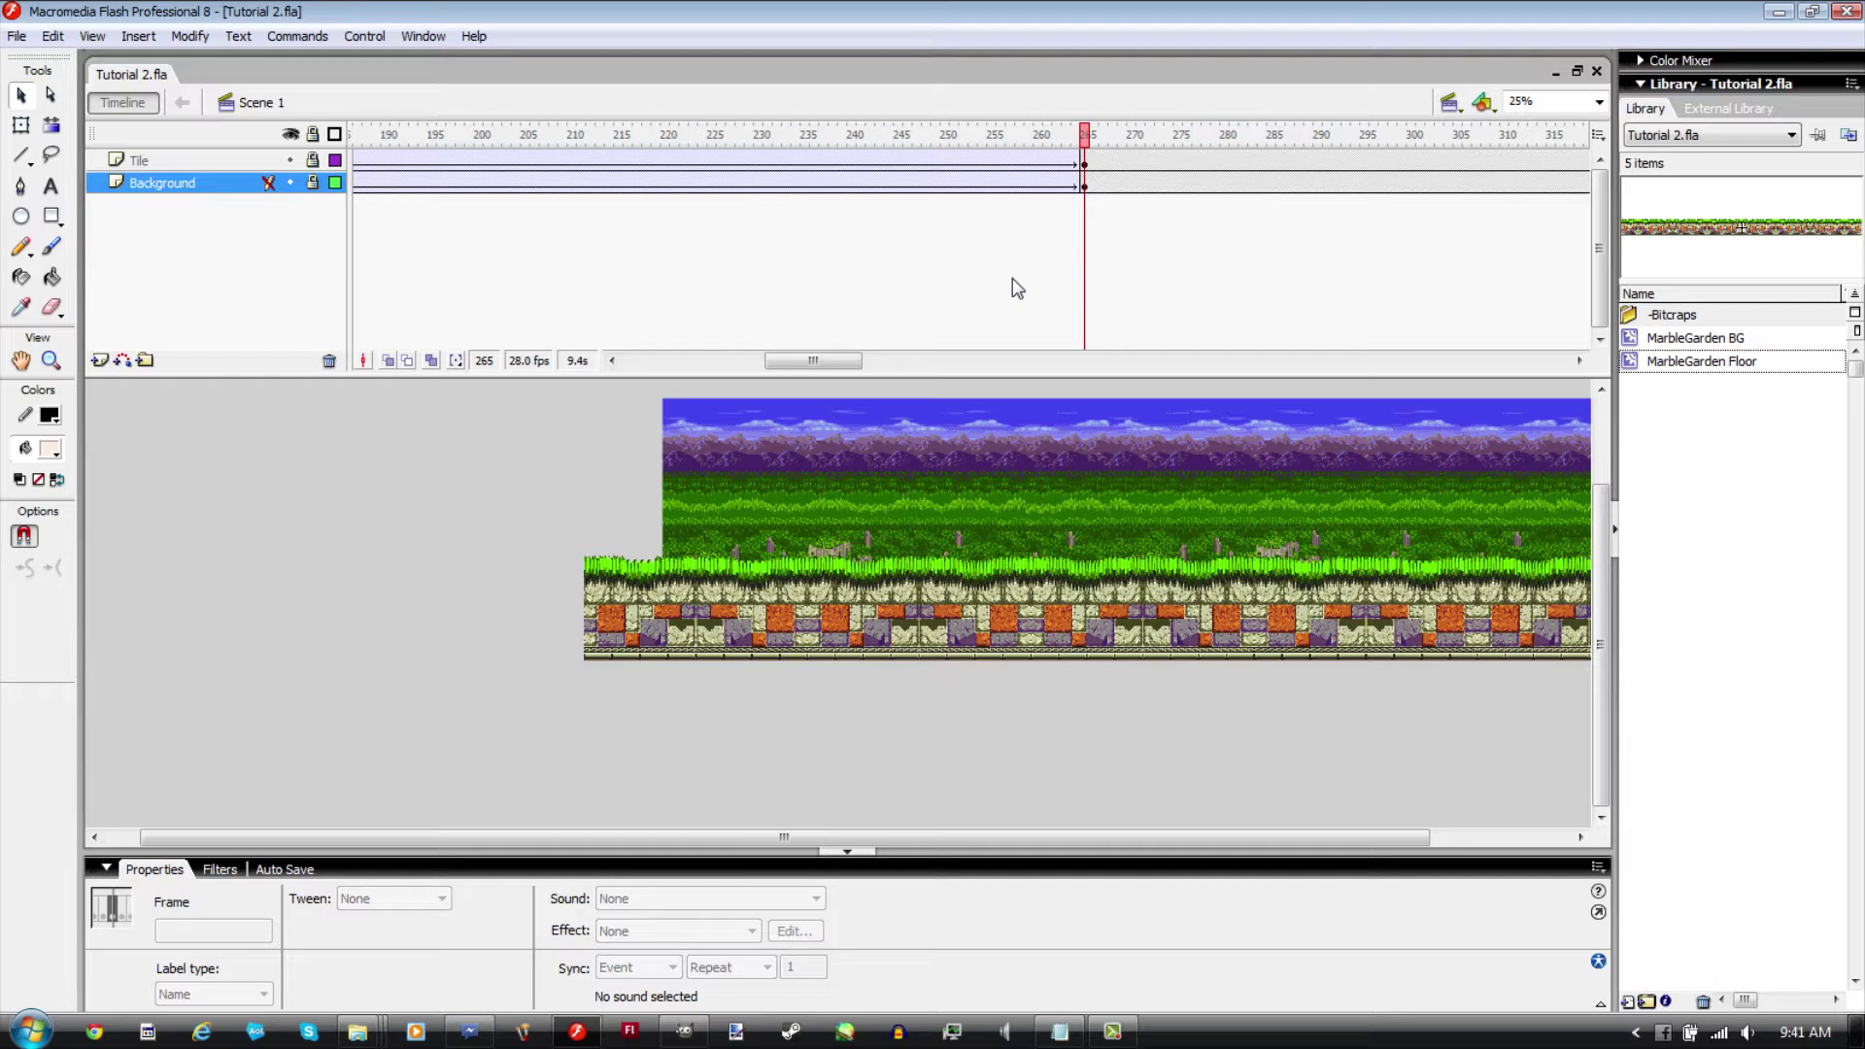
left_click_drag(1054, 165, 1006, 294)
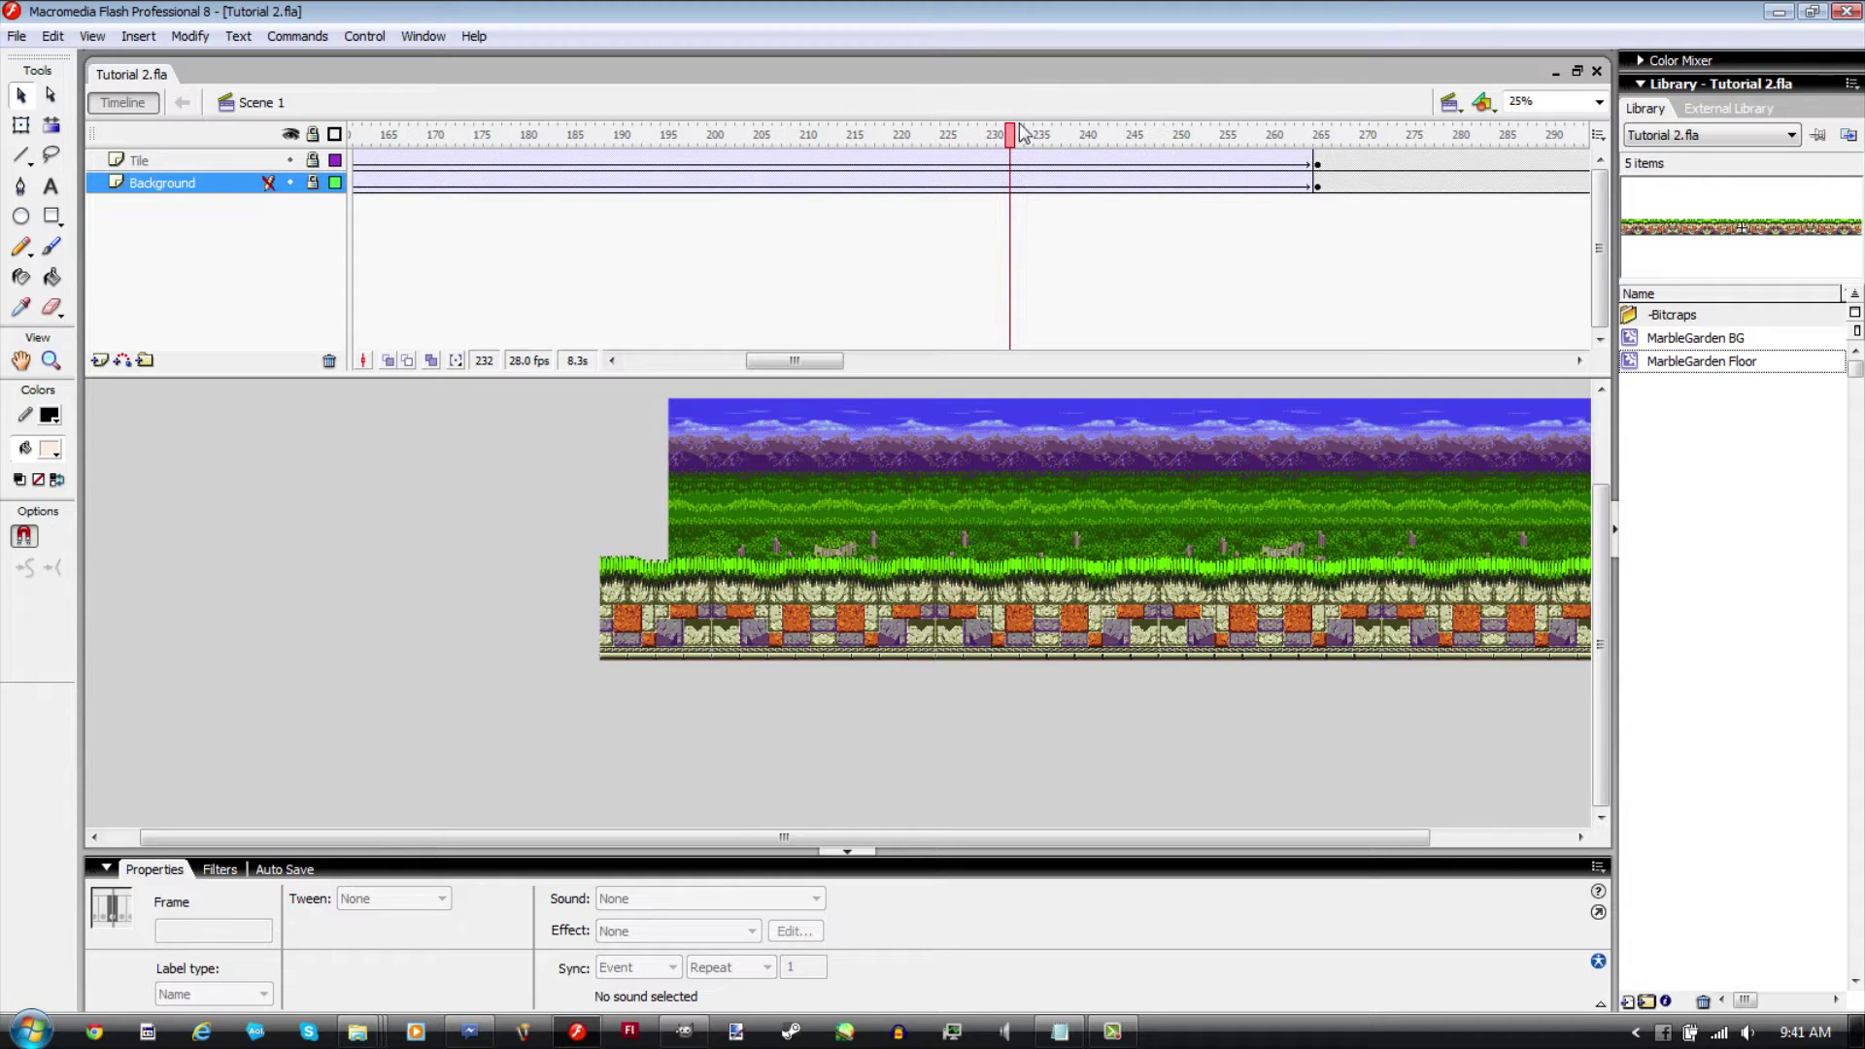
left_click_drag(1008, 170, 1351, 279)
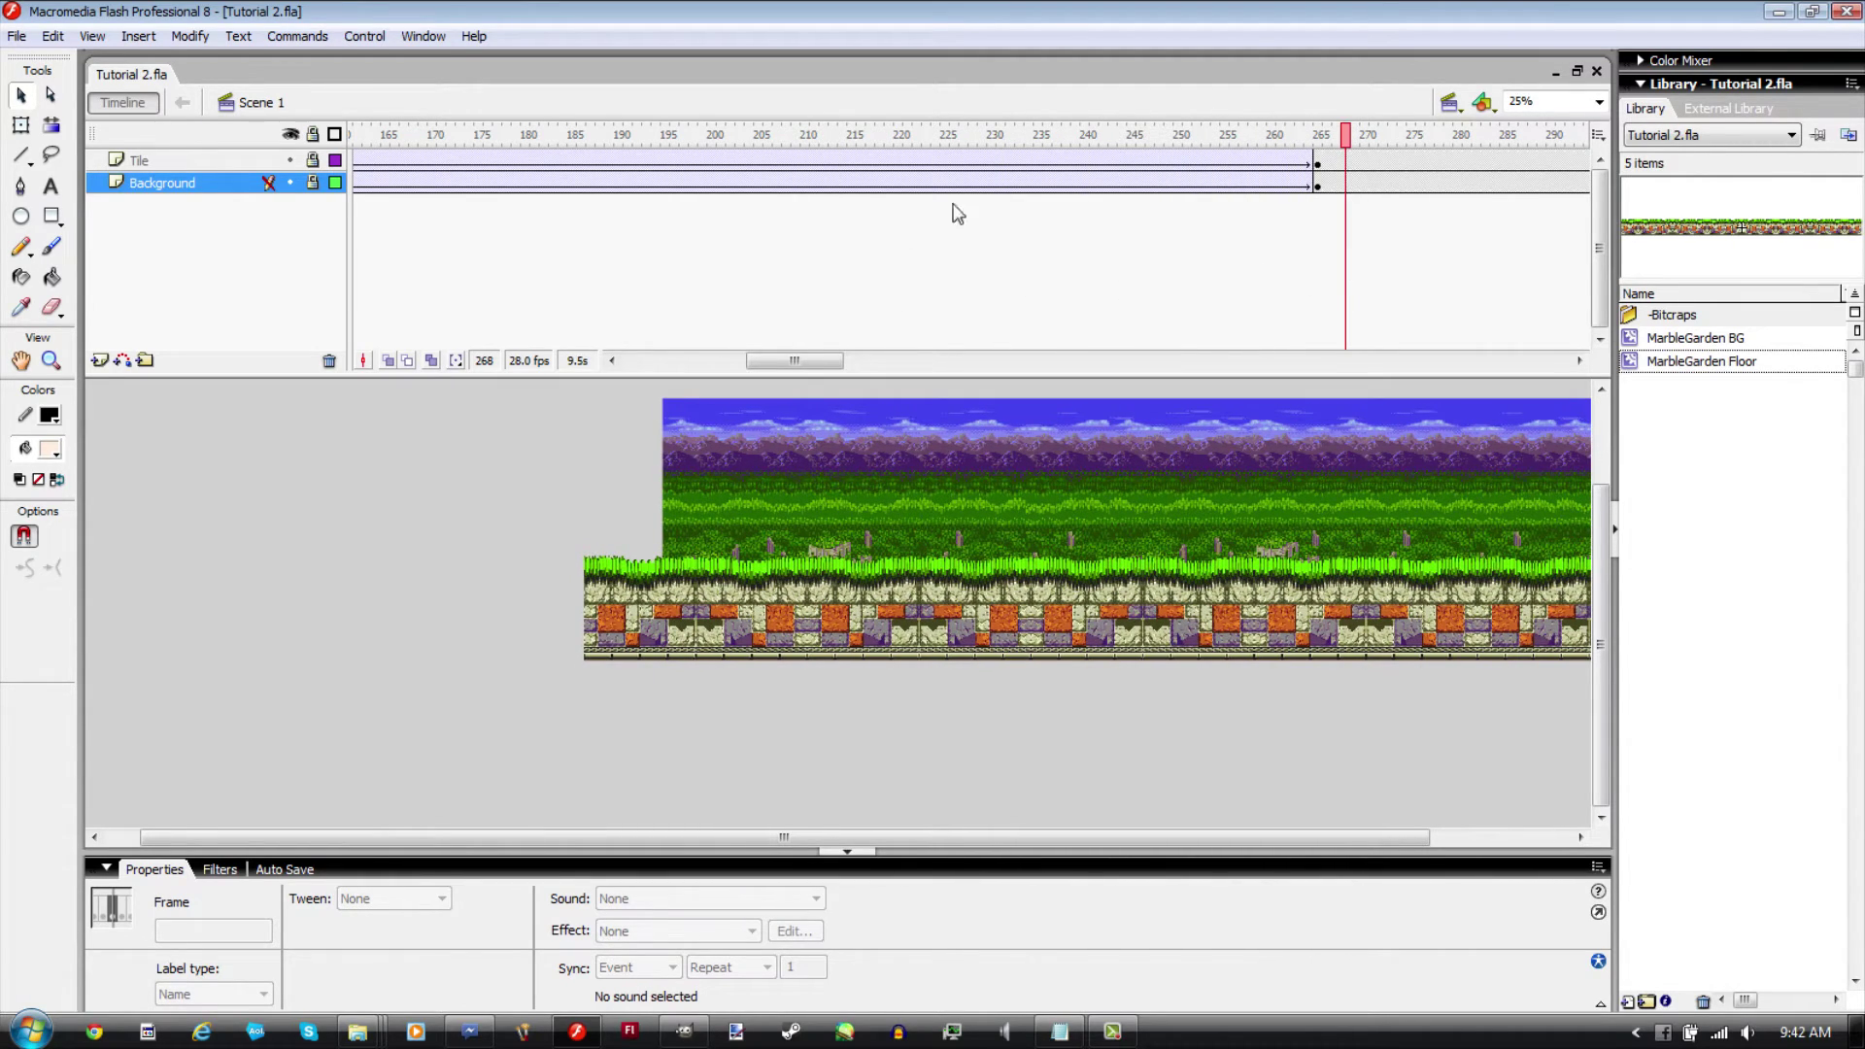
Step: Extend the Background and Tile layers to about frame 290, removing the extra frames beyond it
left_click_drag(807, 361, 684, 372)
left_click(358, 185)
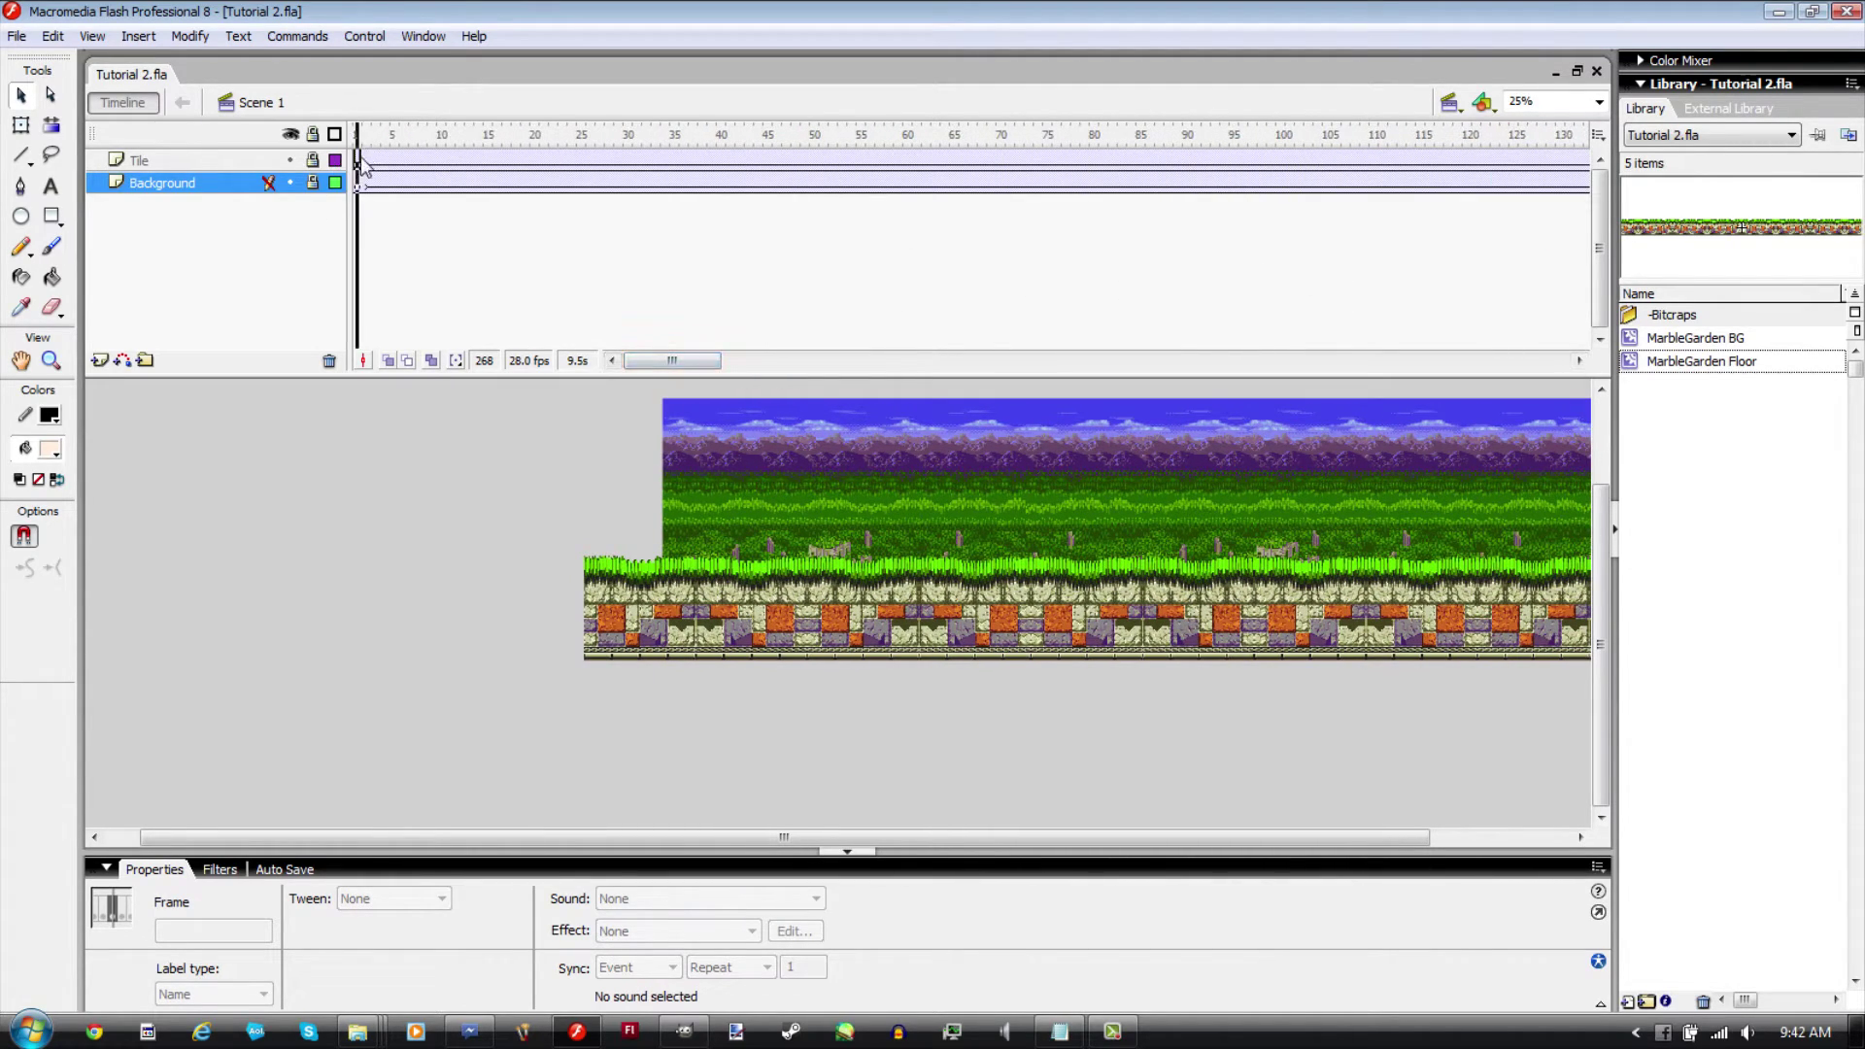
left_click_drag(363, 199, 1190, 189)
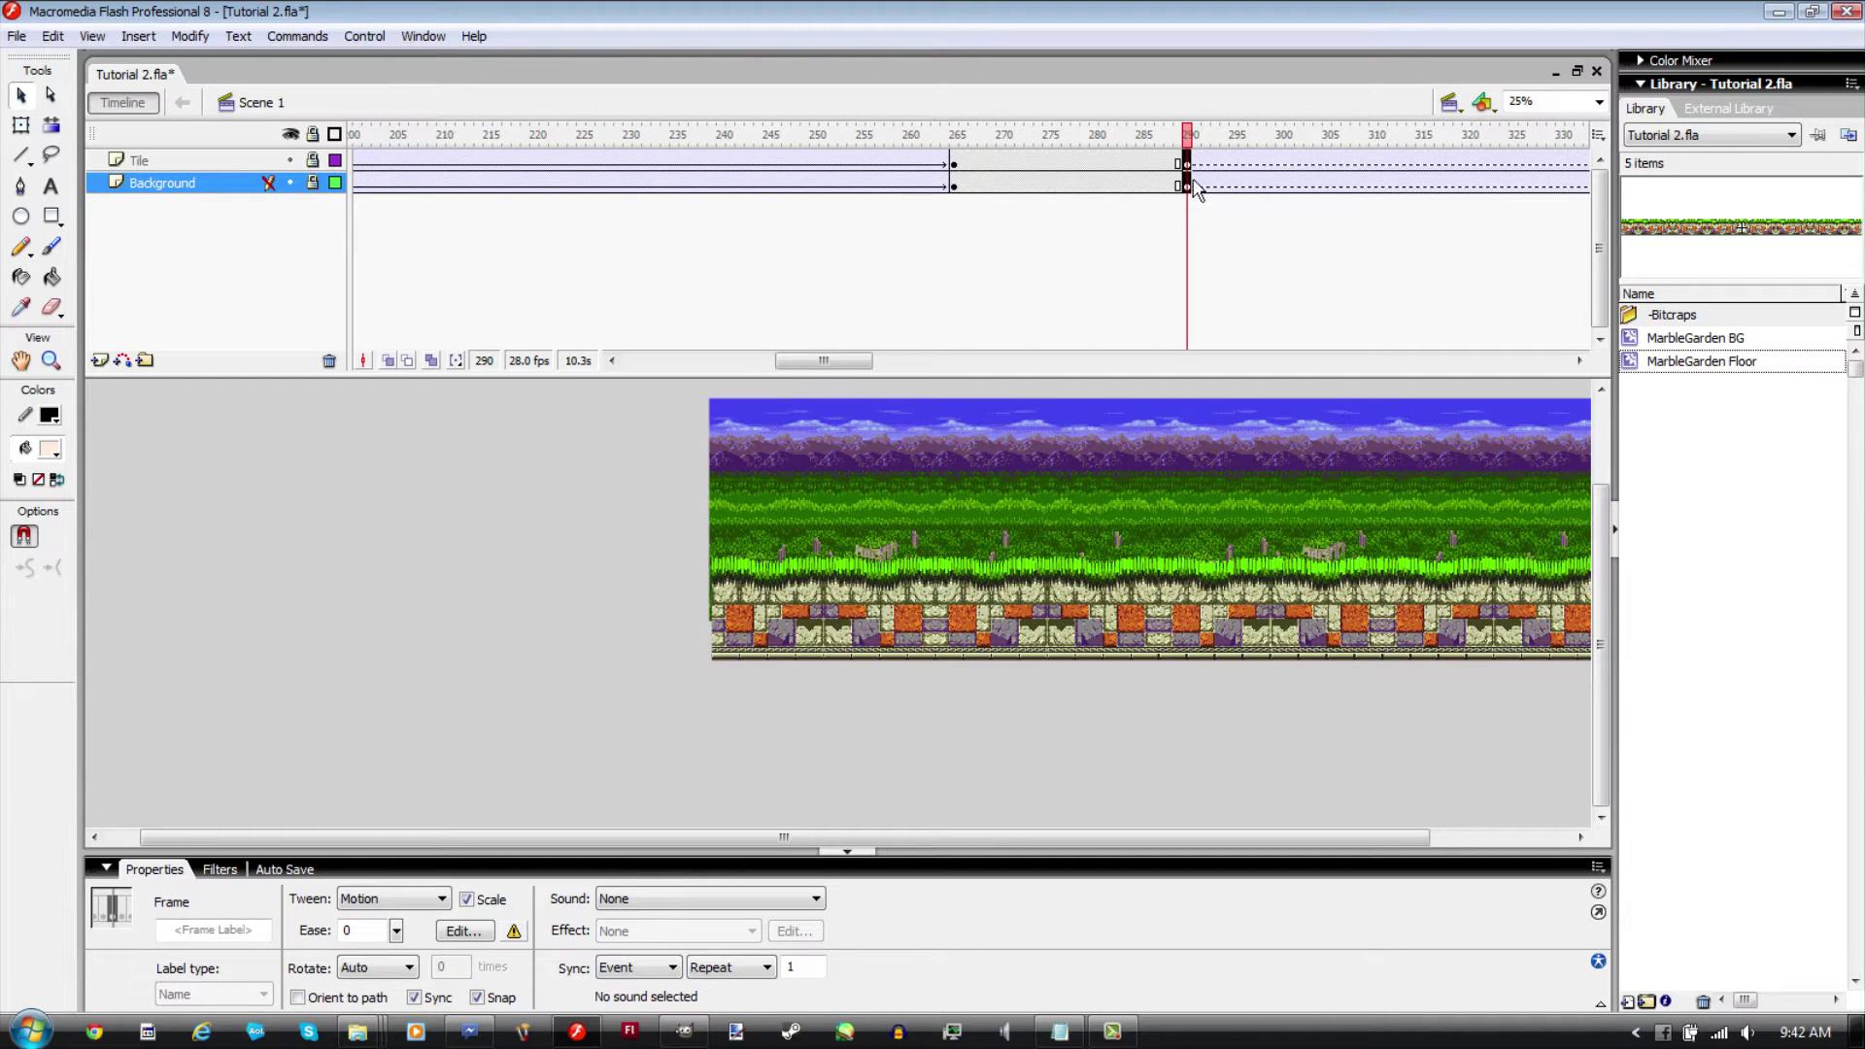
left_click(1215, 182)
right_click(1219, 181)
left_click(1321, 318)
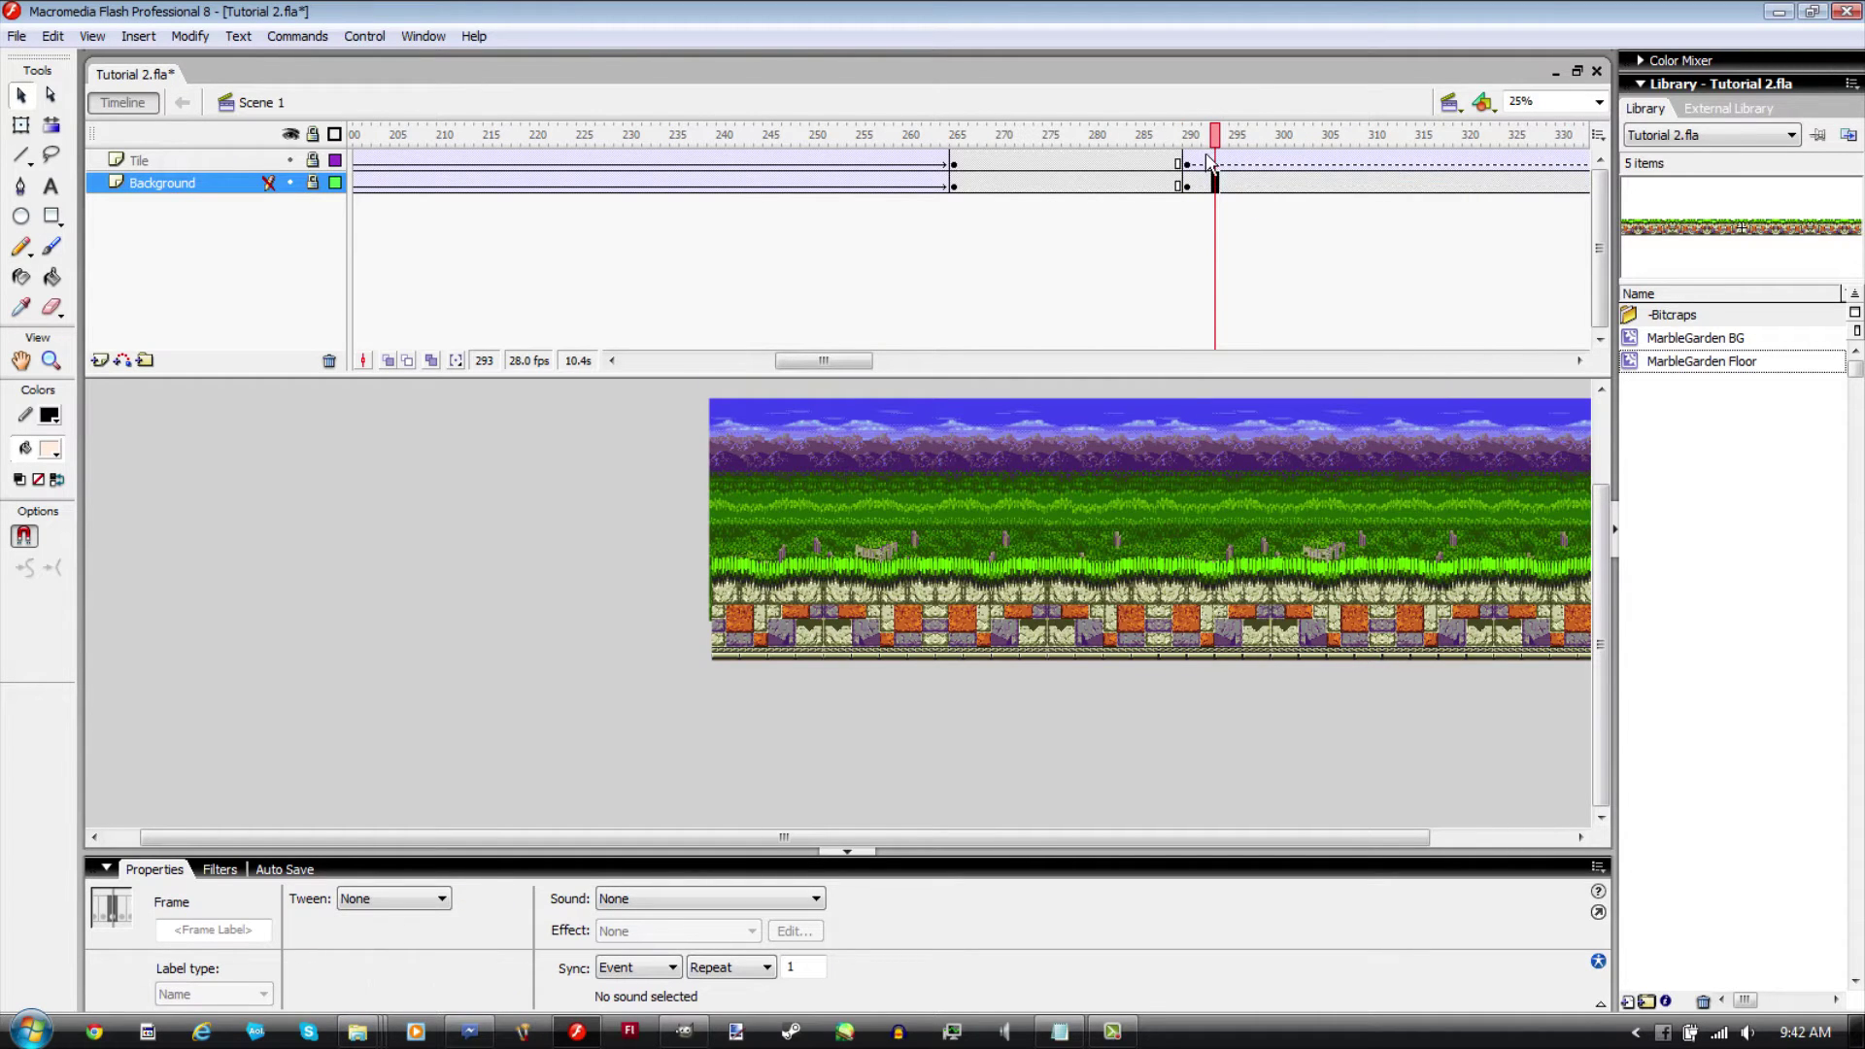
right_click(1219, 180)
left_click(1263, 263)
left_click_drag(1179, 152, 1193, 195)
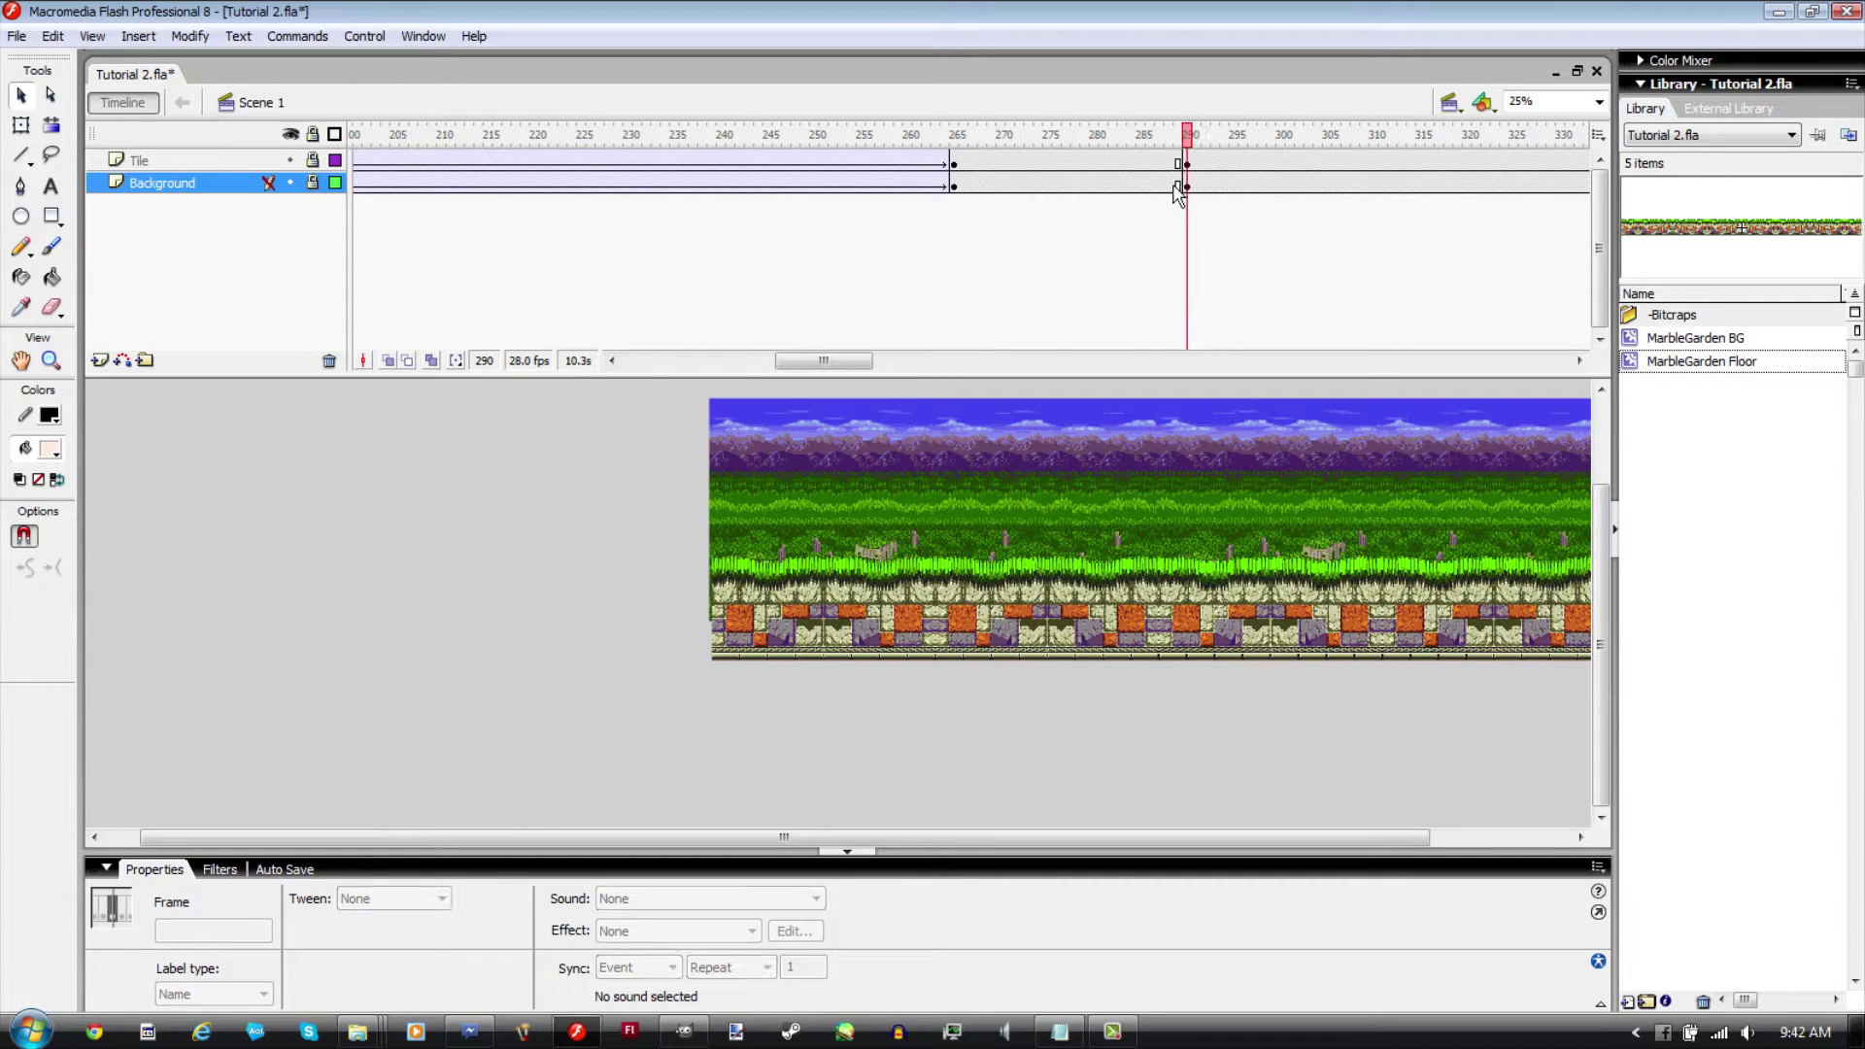
Step: Unlock the Tile layer and select the floor clip on the stage
left_click(312, 159)
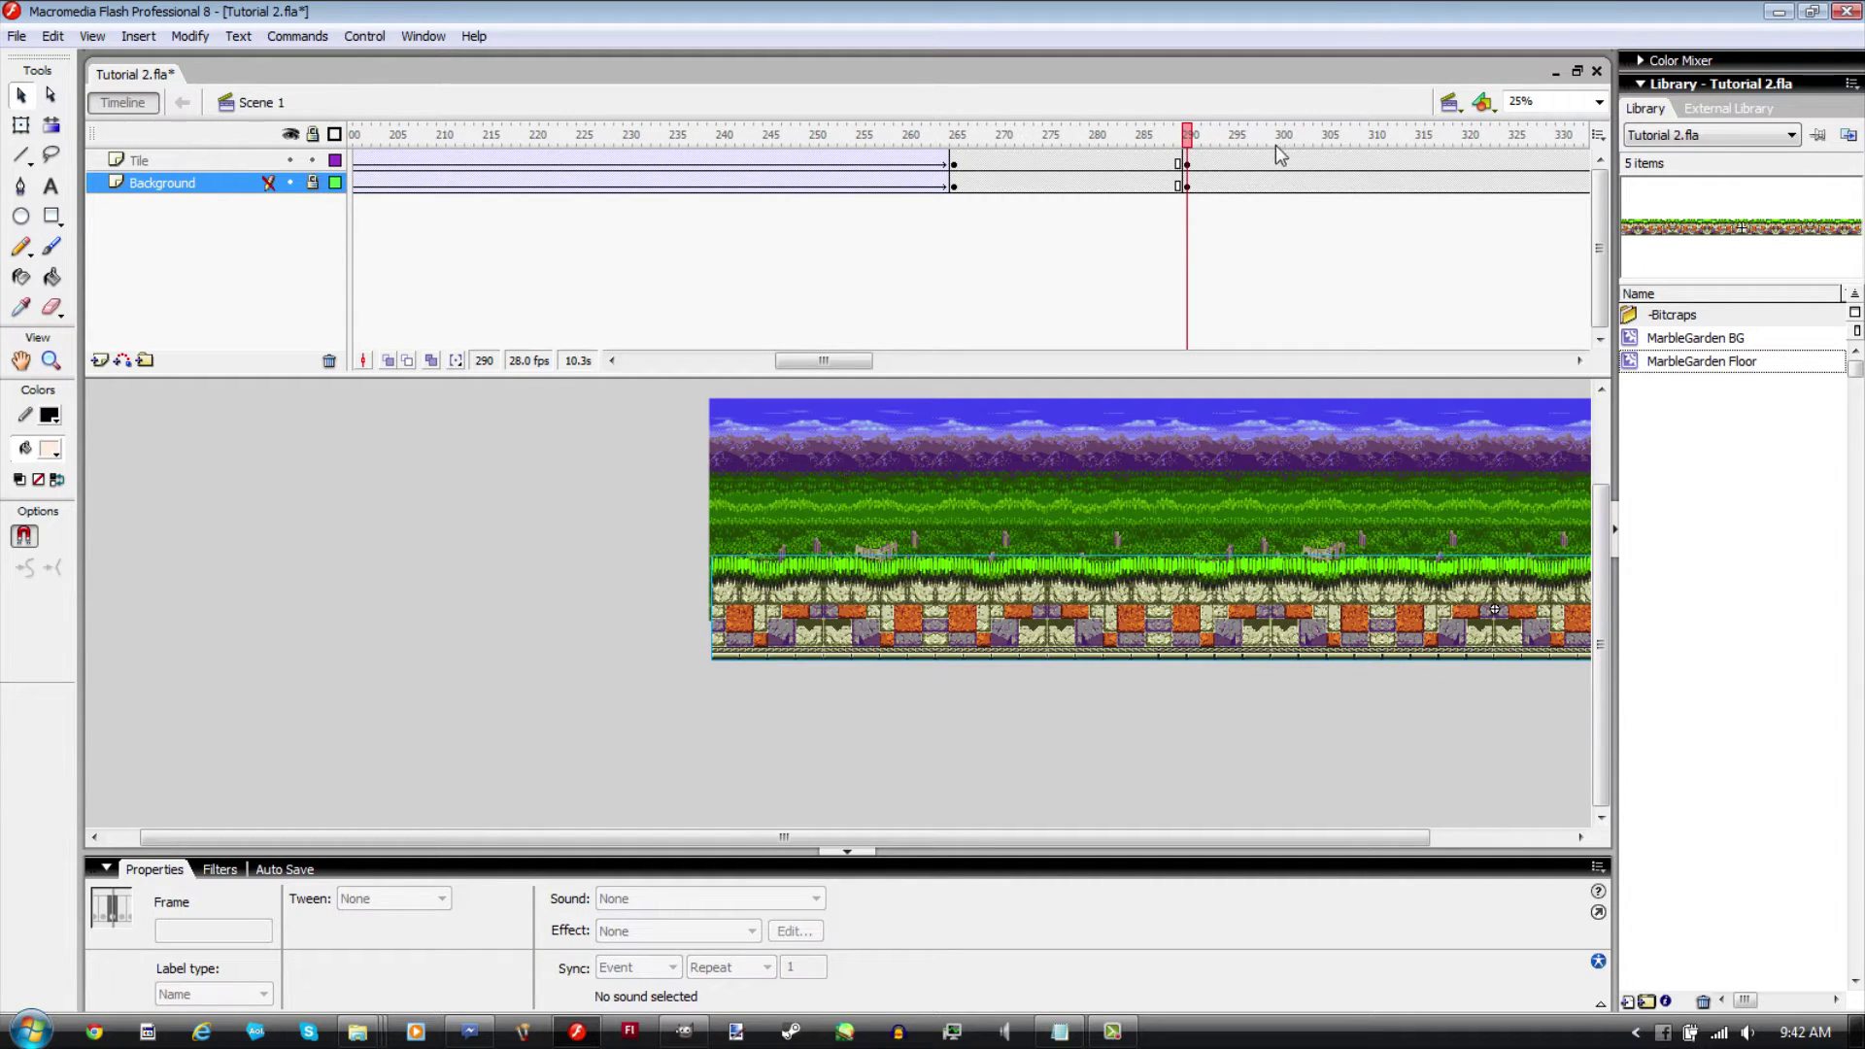
left_click(1155, 604)
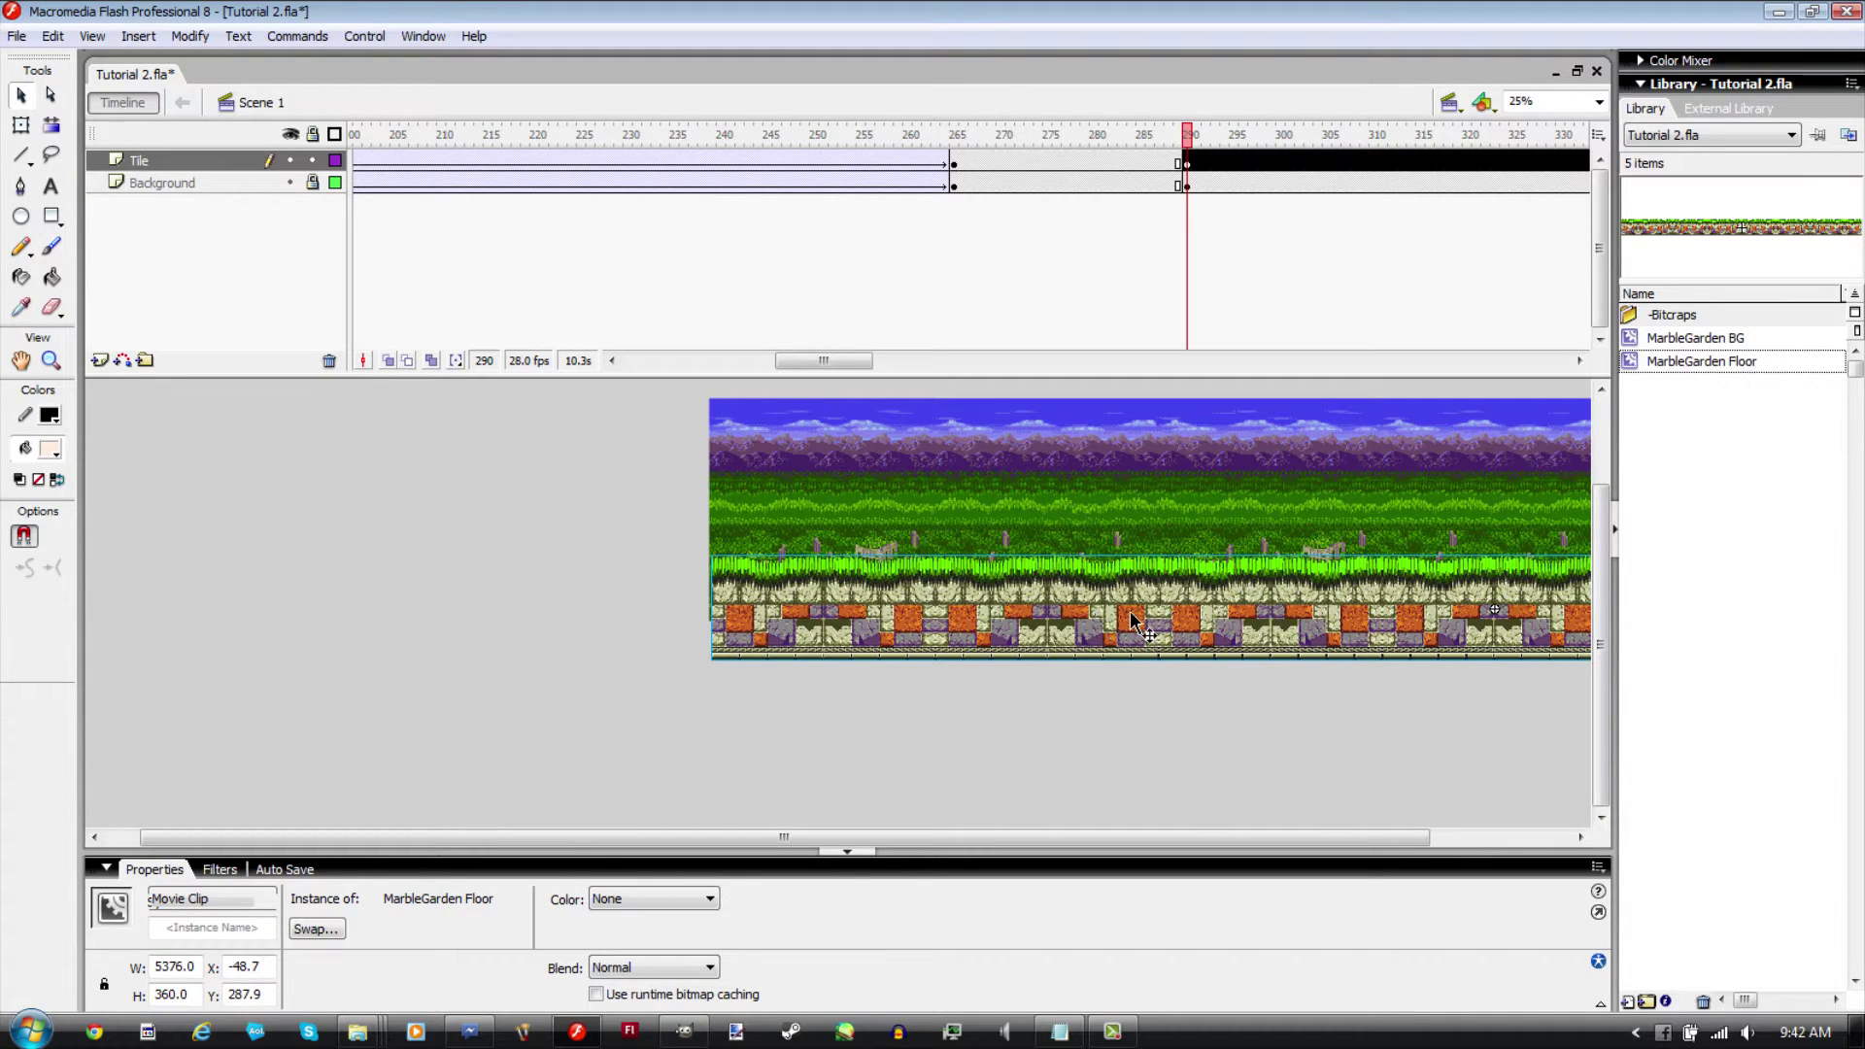
left_click(685, 1027)
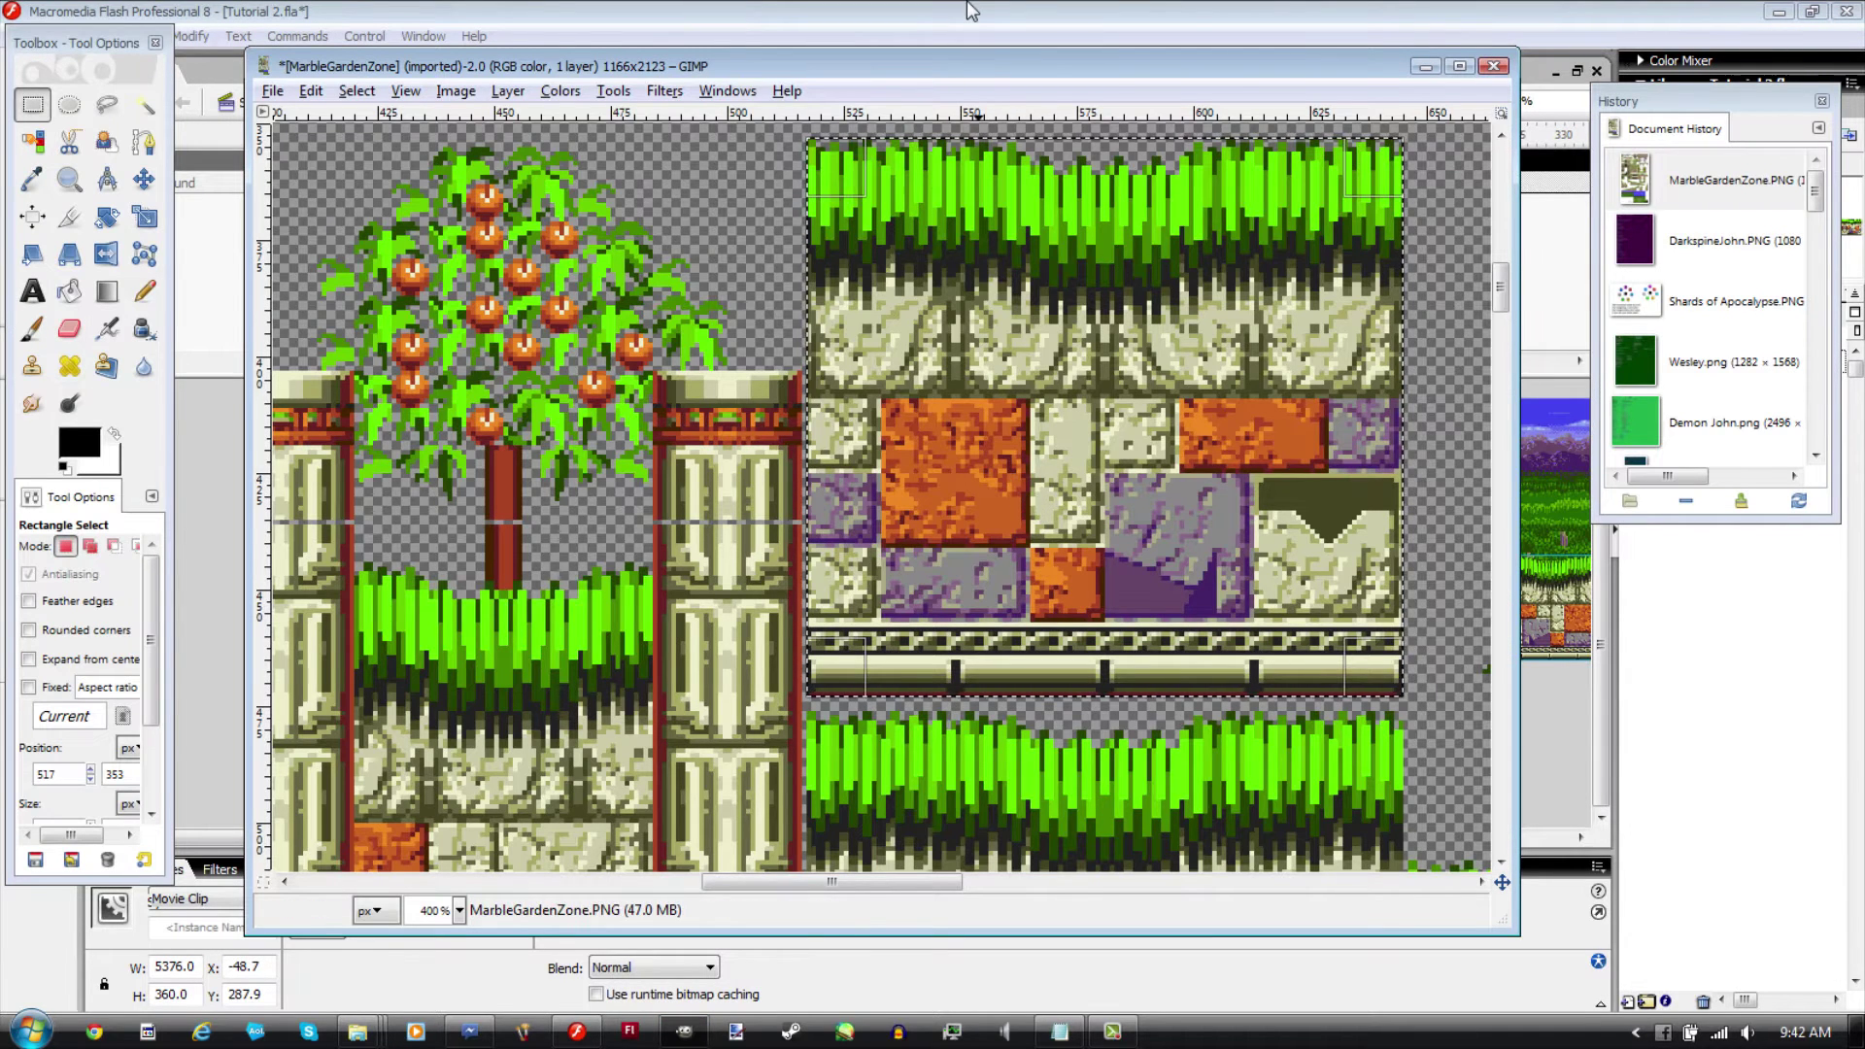
key("alt+Tab")
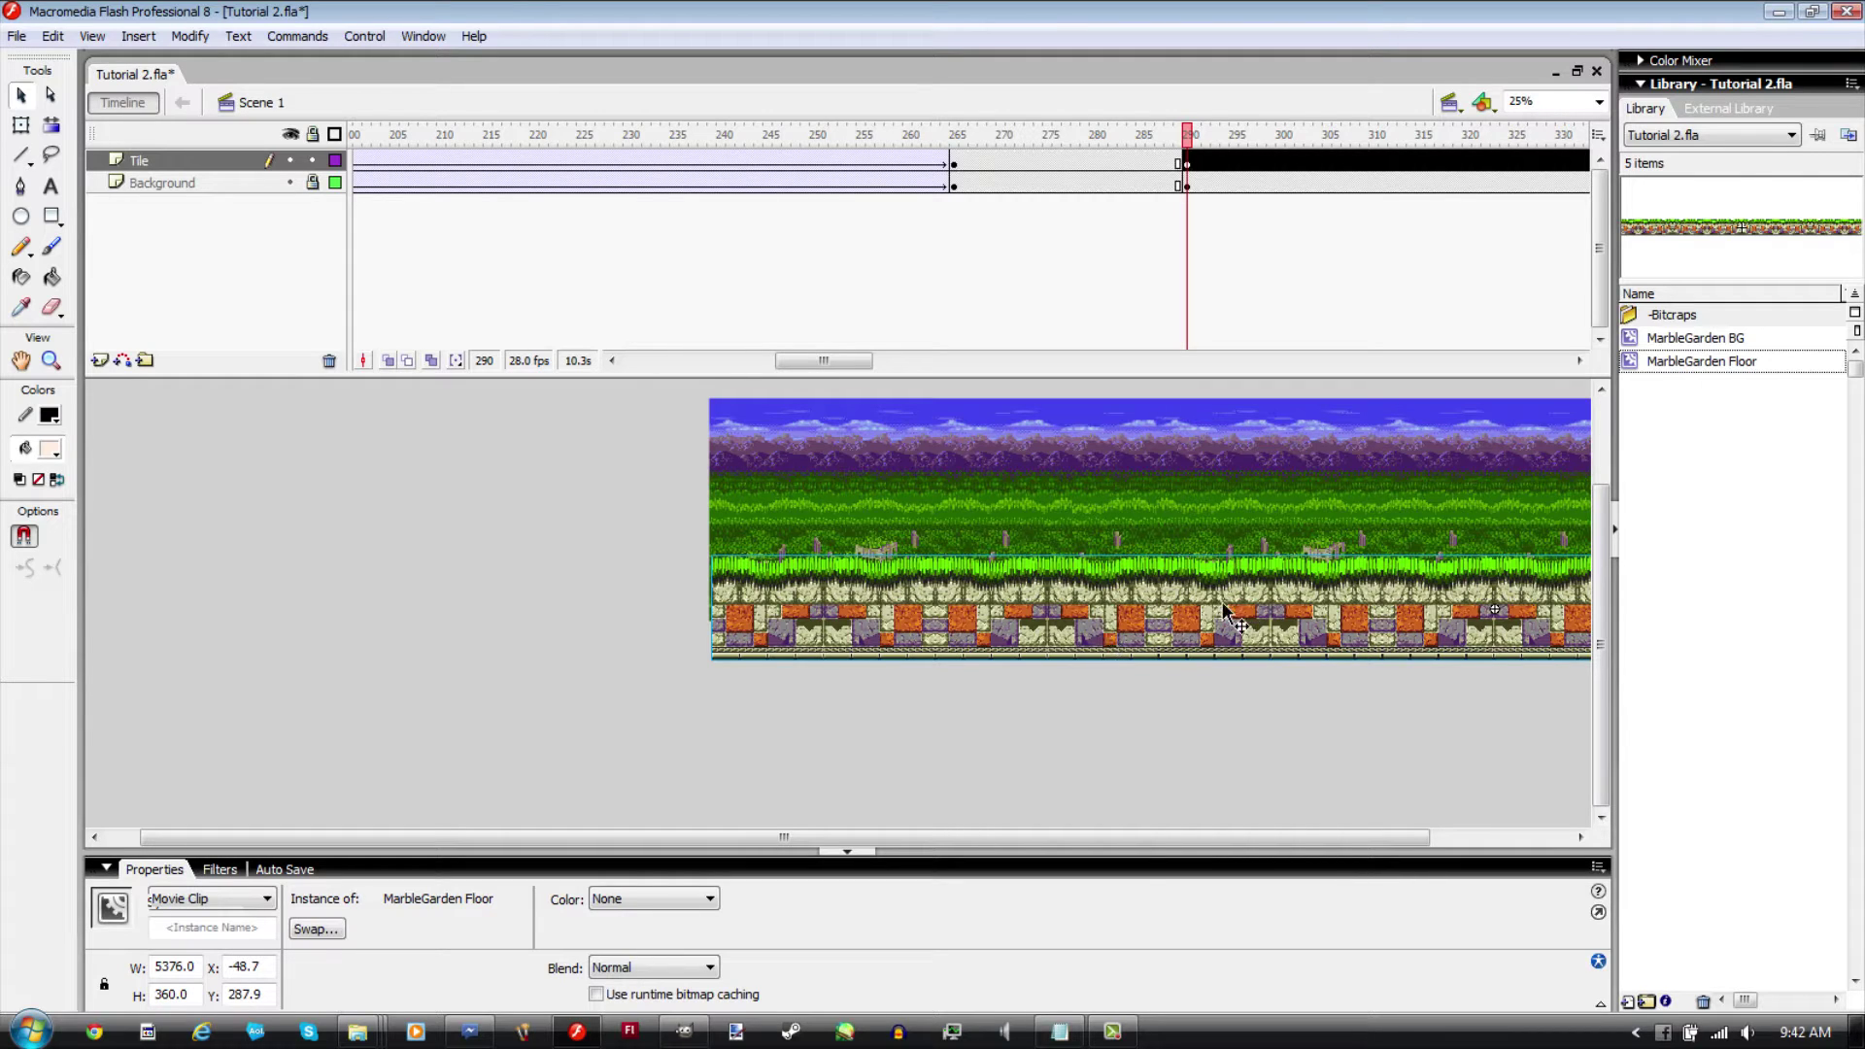
Step: Paste the MarbleGarden Floor clip into a new document and open it for editing
key("ctrl+n")
key("Return")
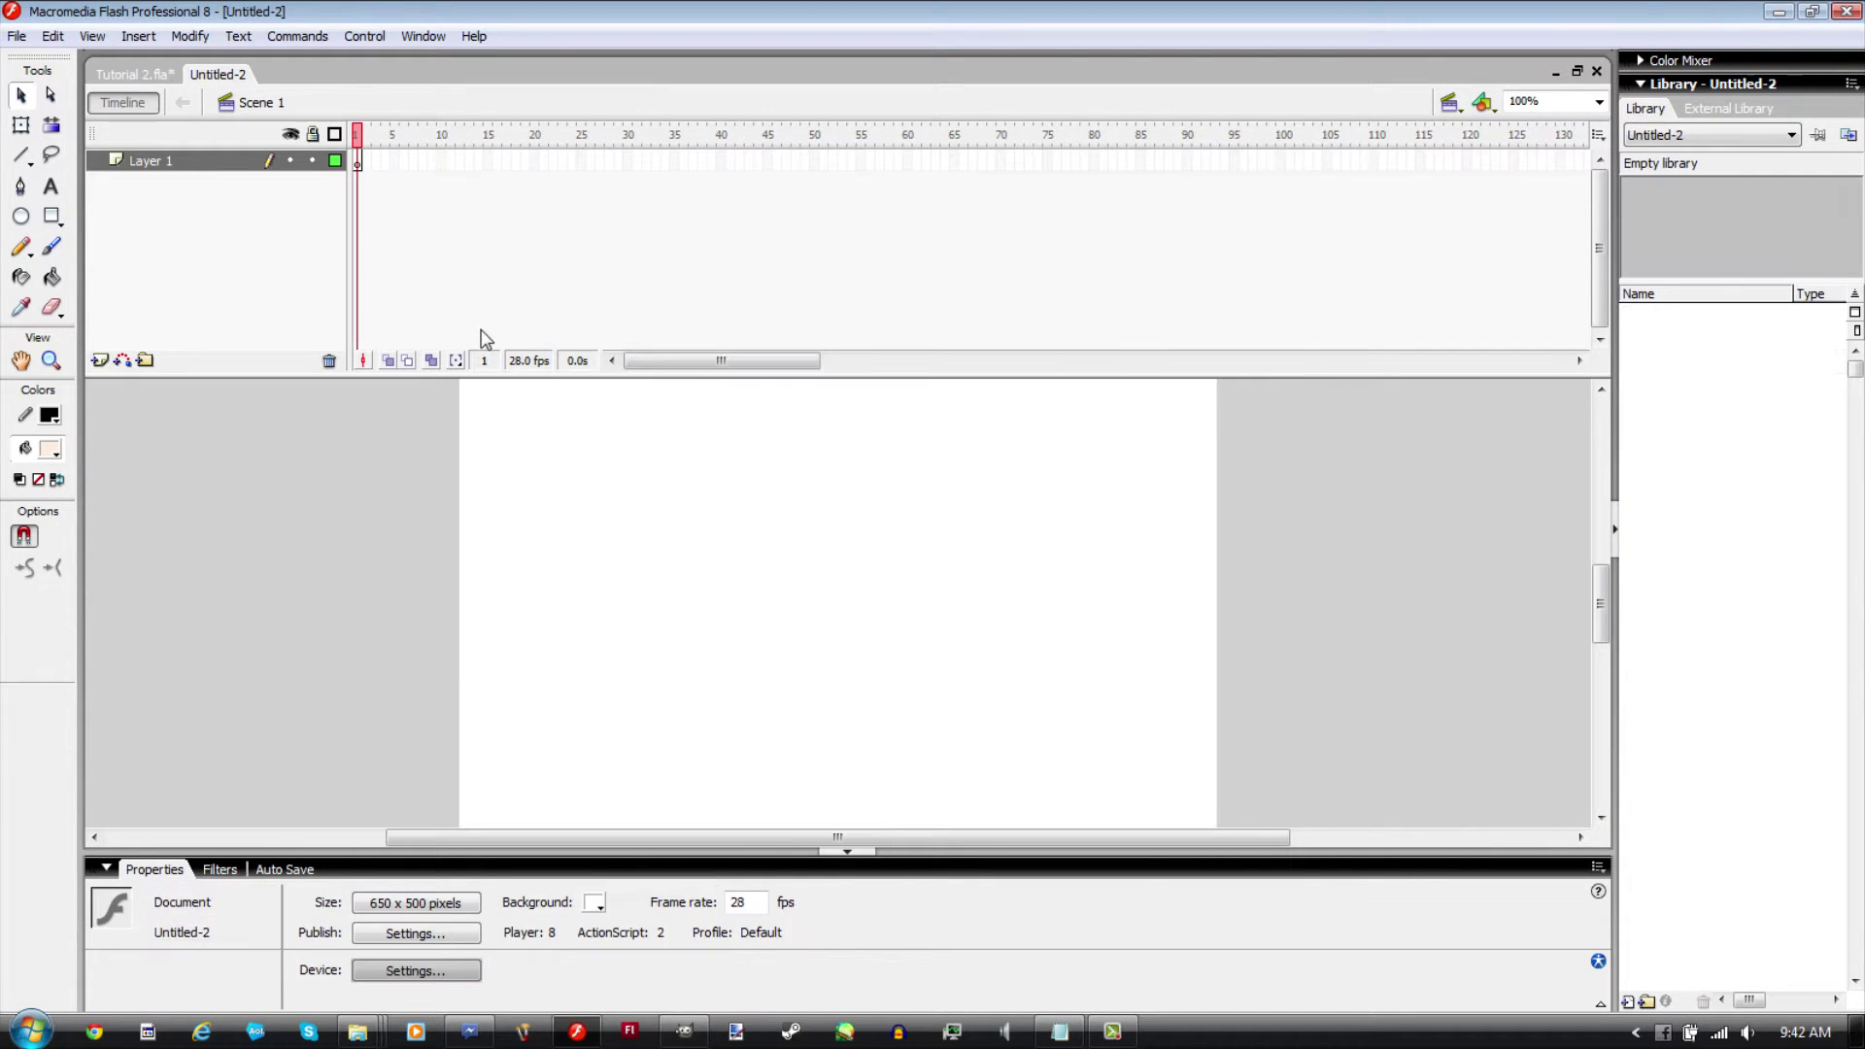
key("ctrl+v")
key("ctrl+minus")
key("ctrl+minus")
key("ctrl+minus")
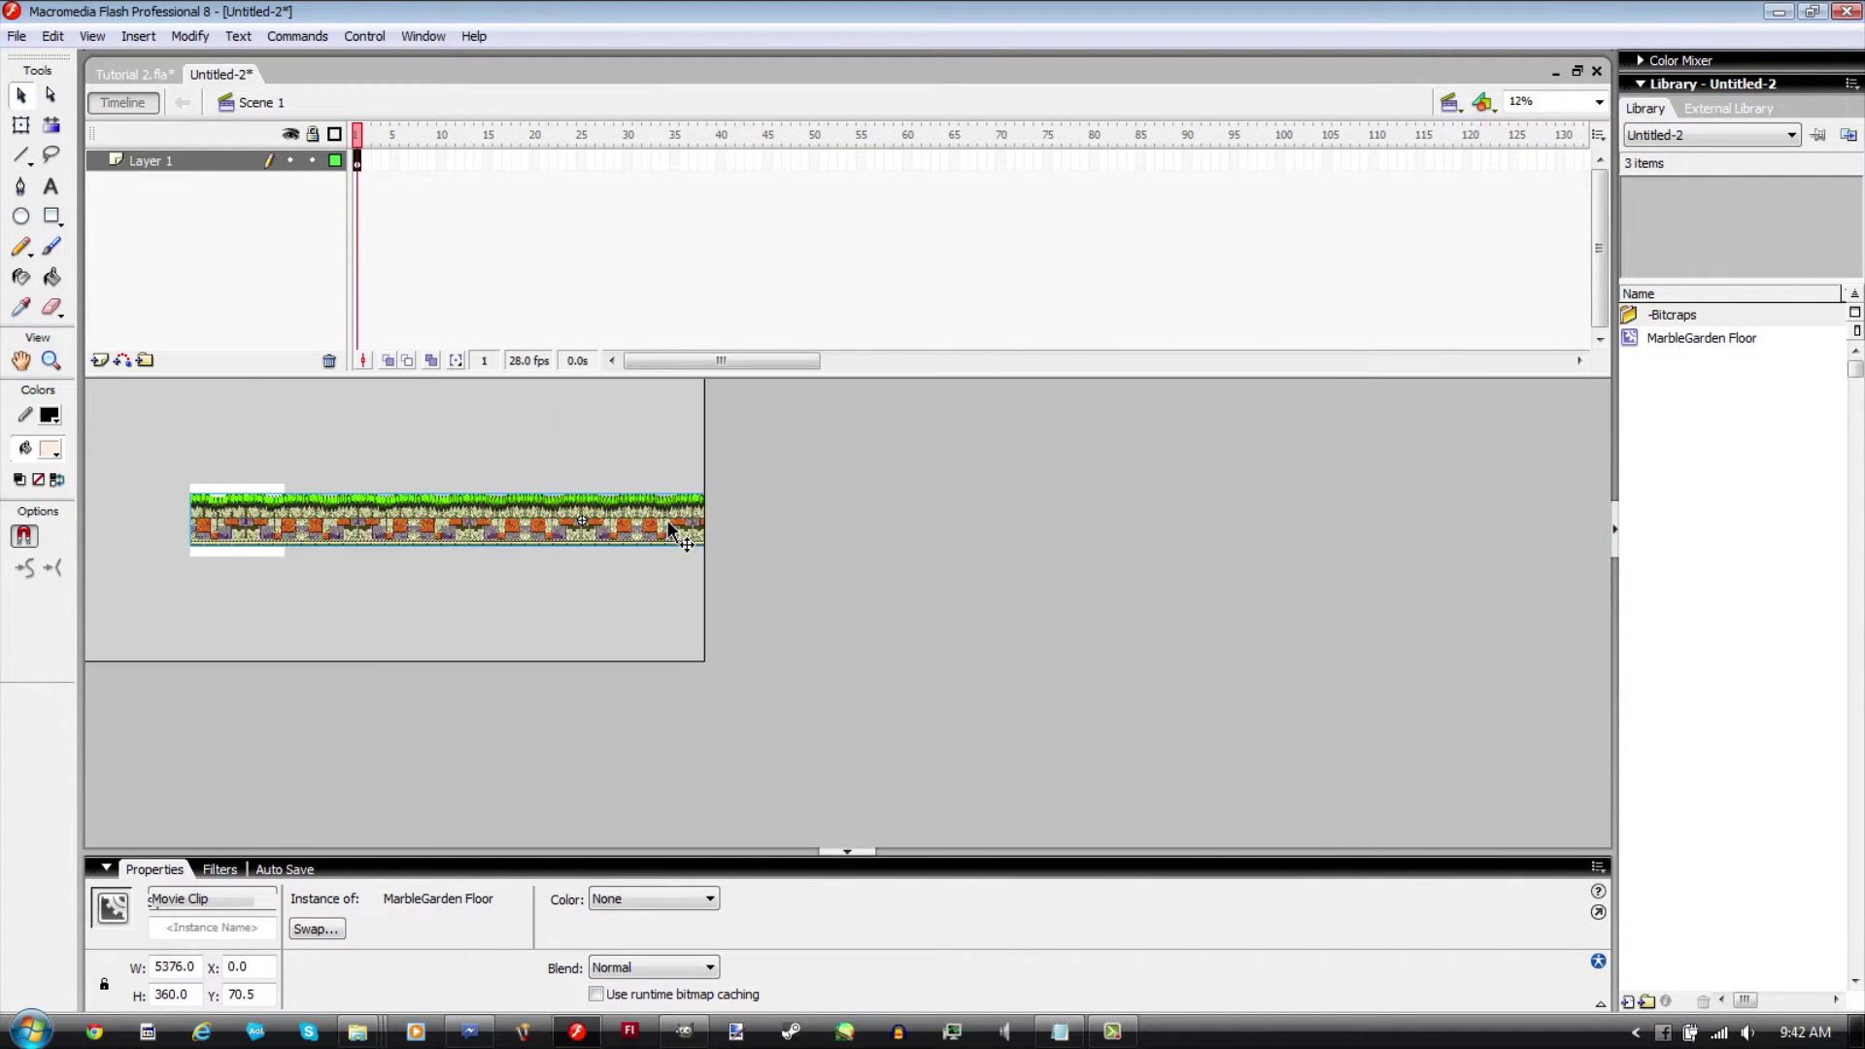
double_click(524, 540)
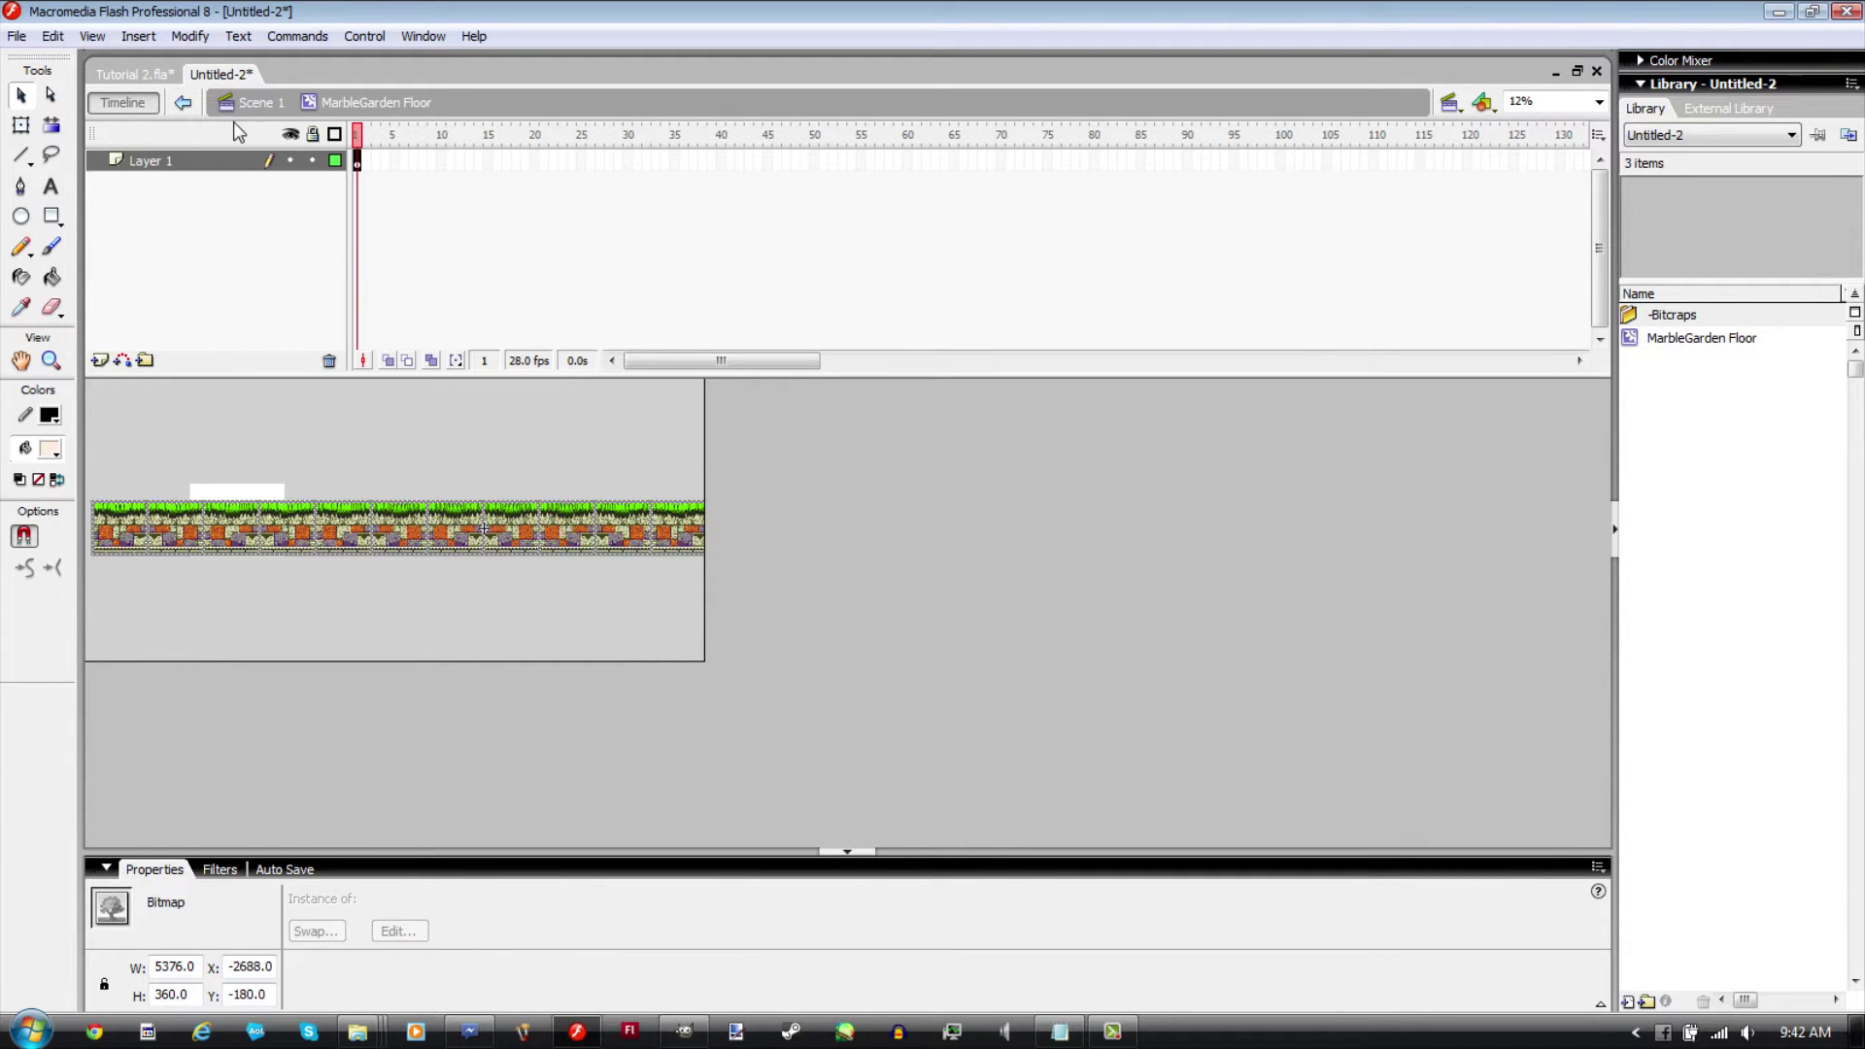
Step: Reposition the pasted floor strip on stage, then select the floor bitmap inside the clip
left_click(245, 107)
left_click(534, 557)
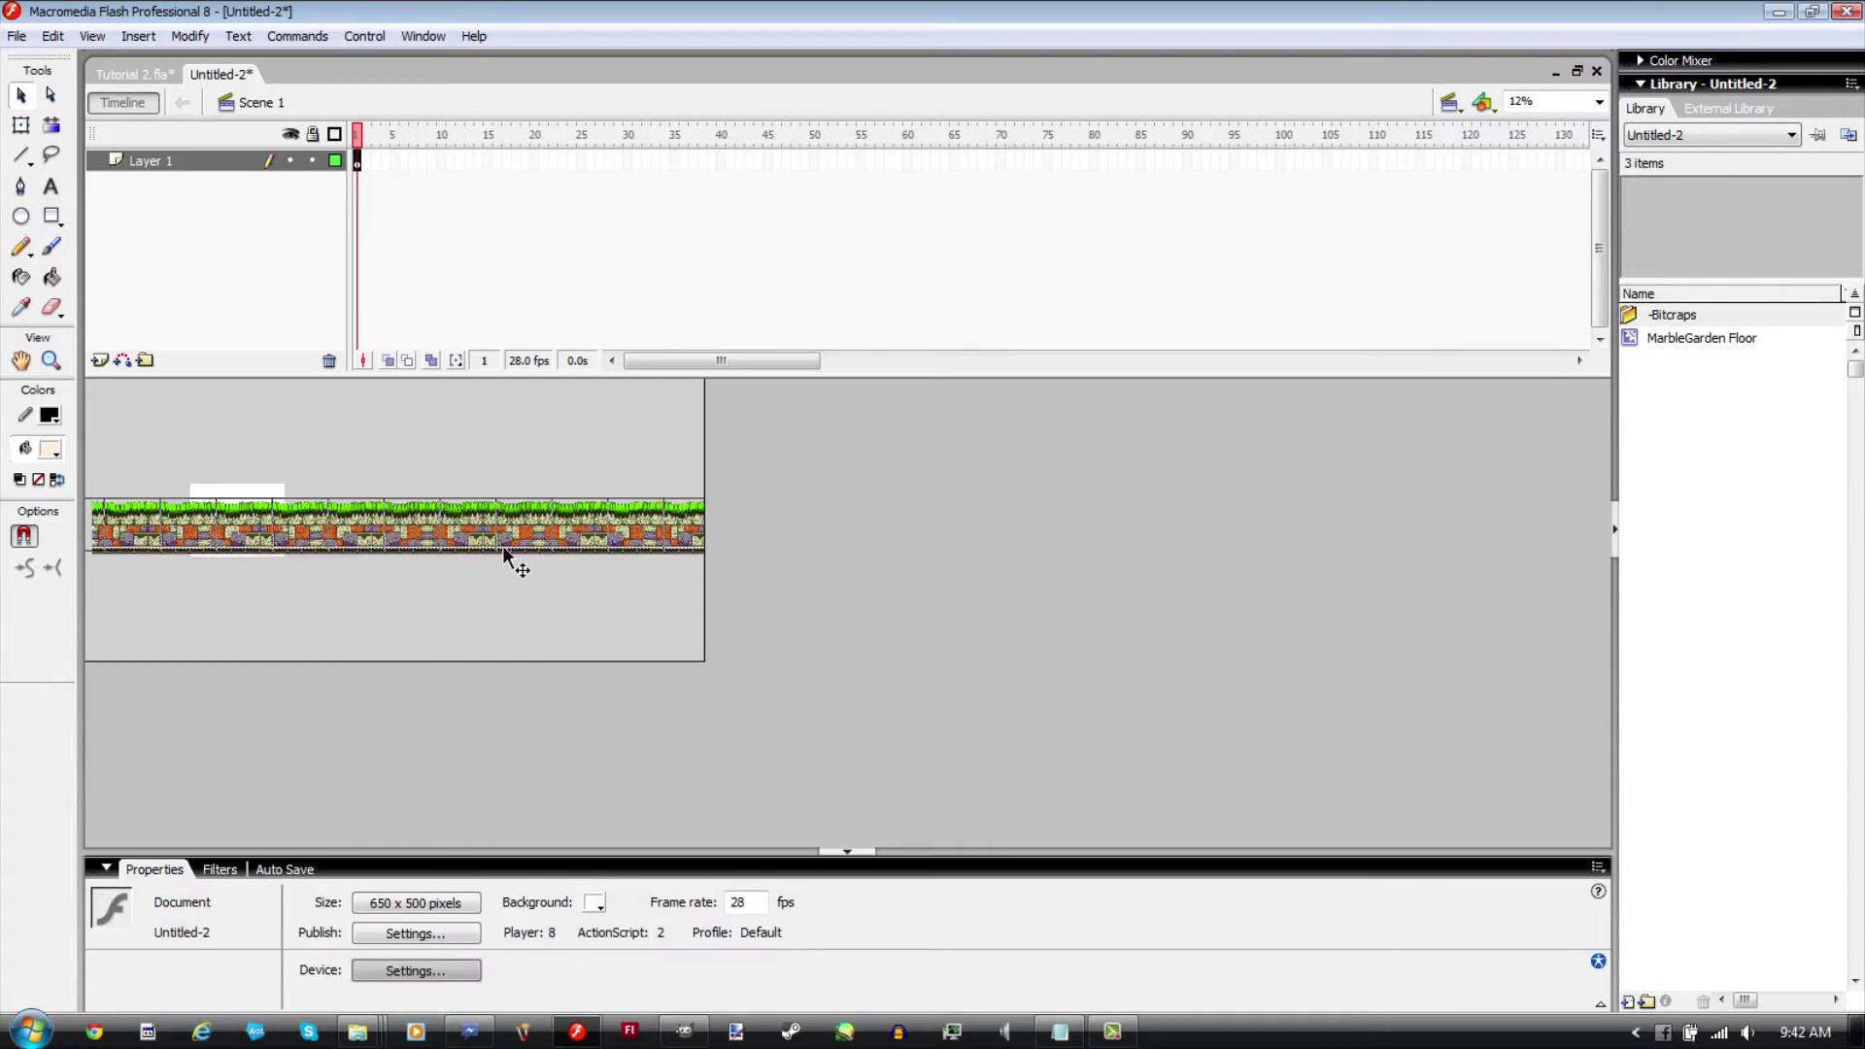
mouse_move(512, 550)
left_mouse_down()
mouse_move(553, 546)
mouse_move(520, 527)
left_mouse_up()
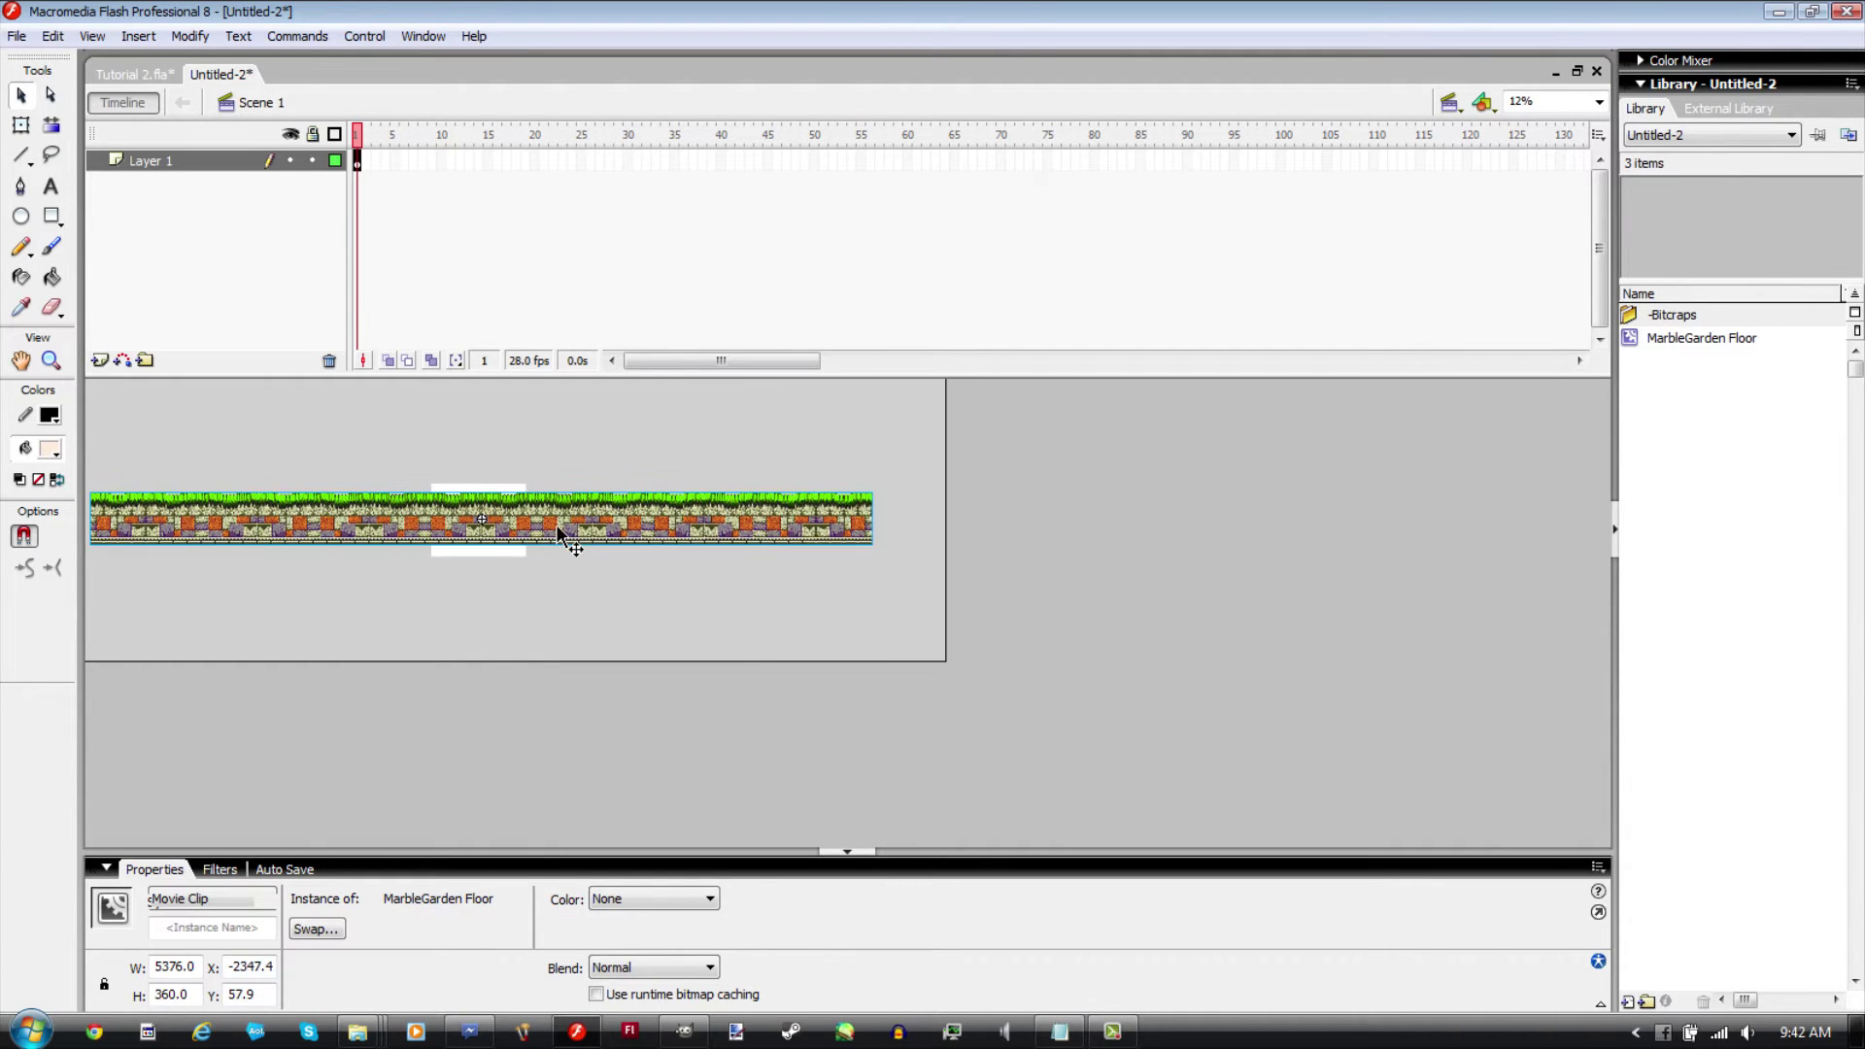
left_click_drag(557, 530, 581, 531)
double_click(581, 531)
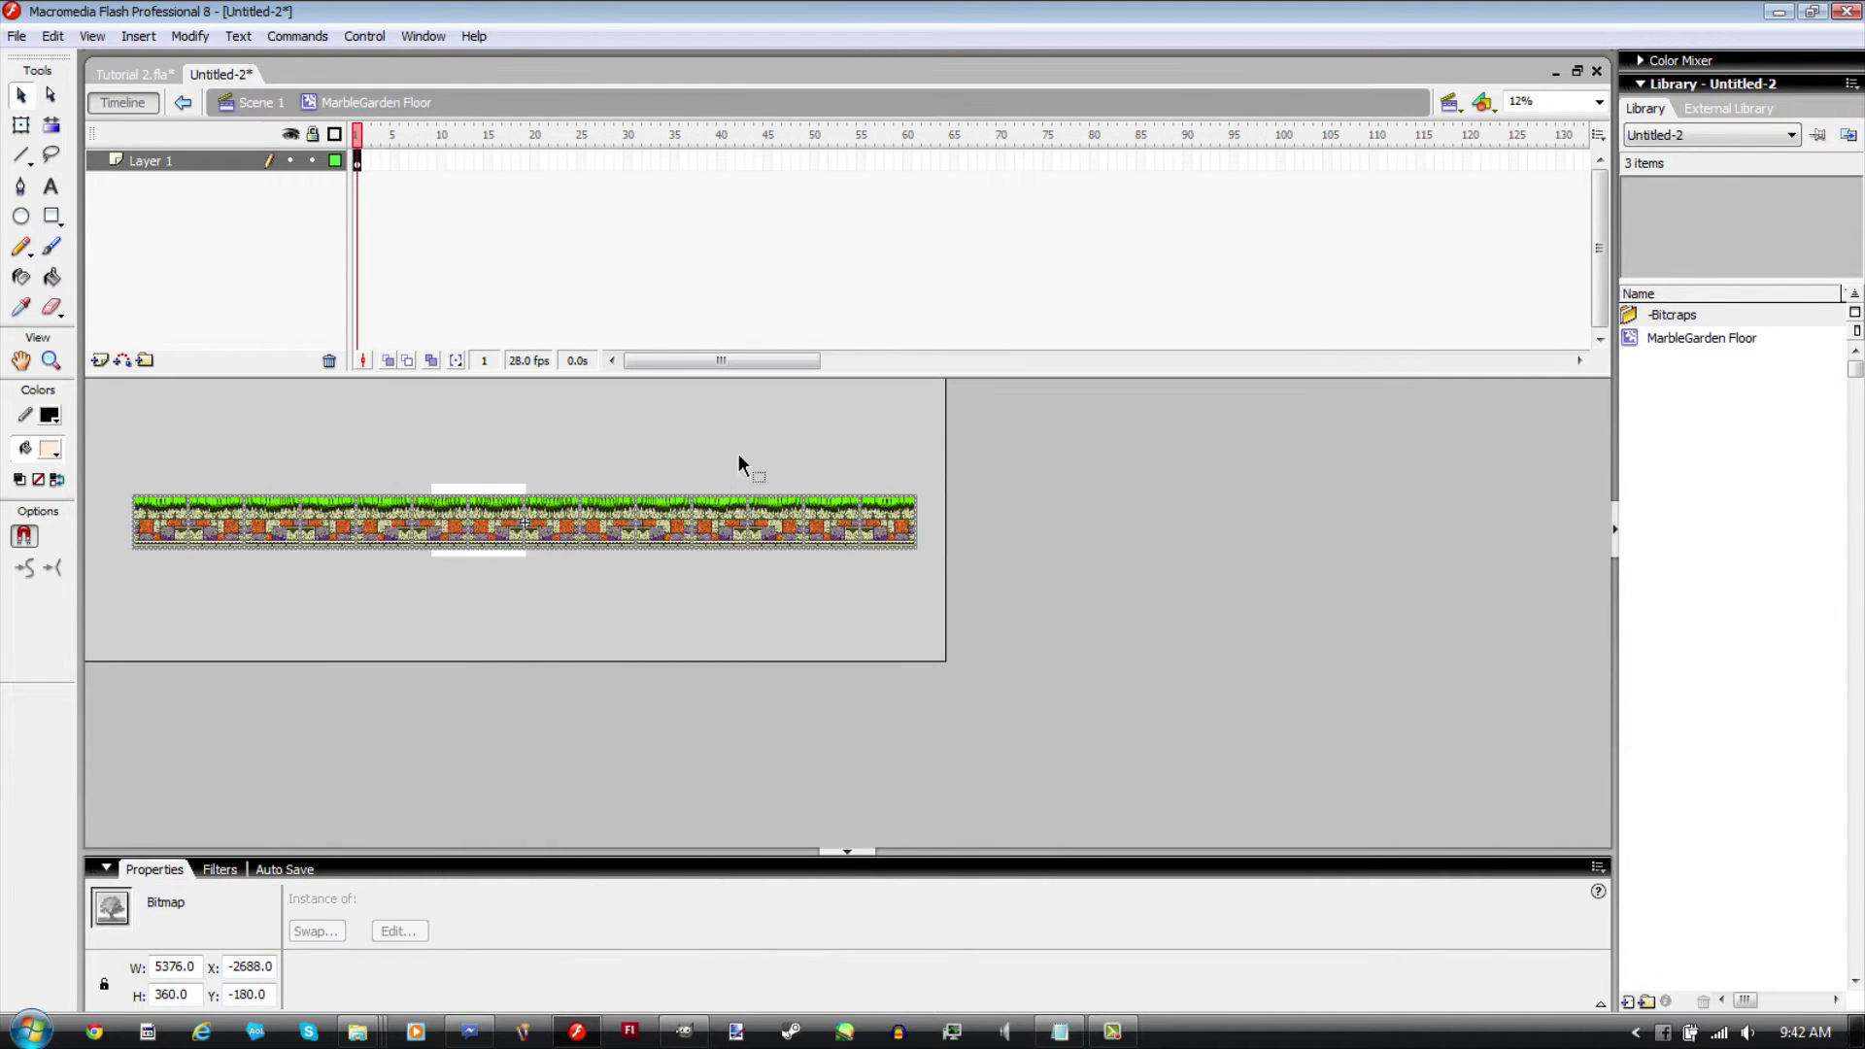
left_click_drag(824, 470, 191, 557)
Step: Export the floor as 'MarbleGarden Floor.png' at 5376 × 360, then close Untitled-2 unsaved
left_click(17, 36)
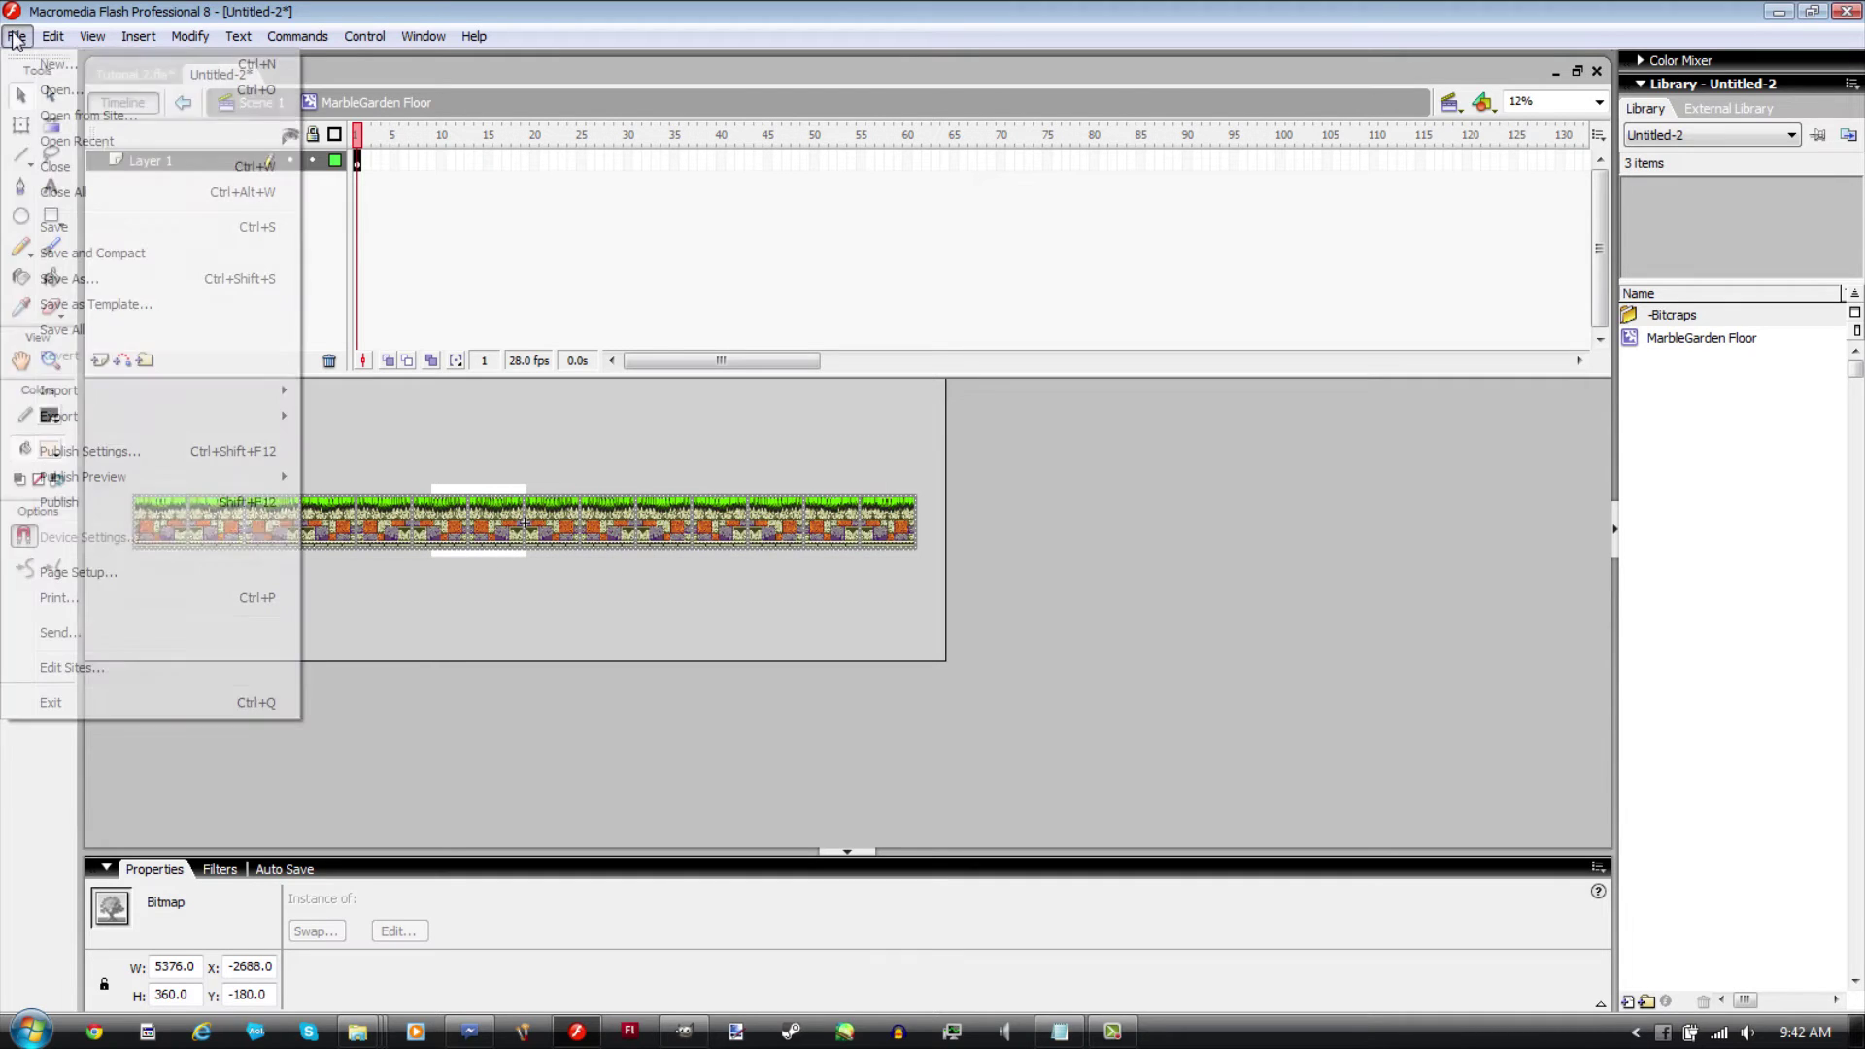
mouse_move(169, 414)
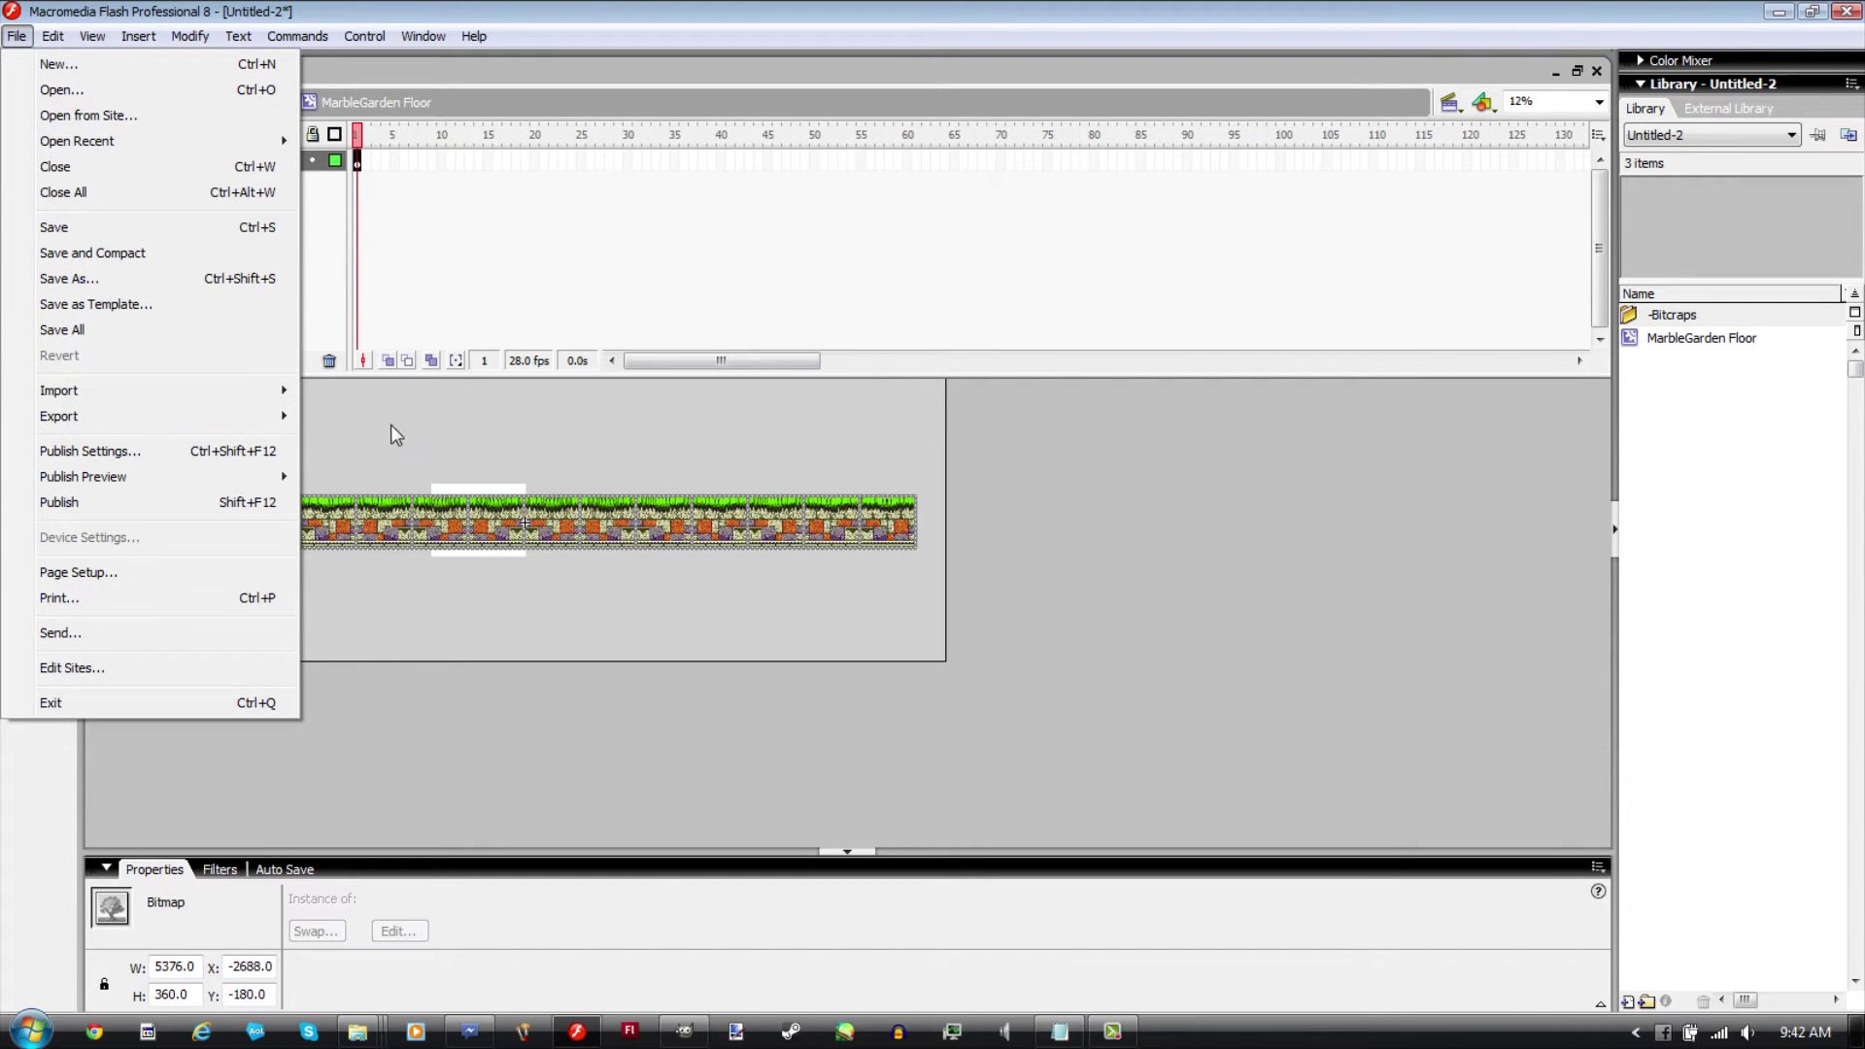
left_click(328, 420)
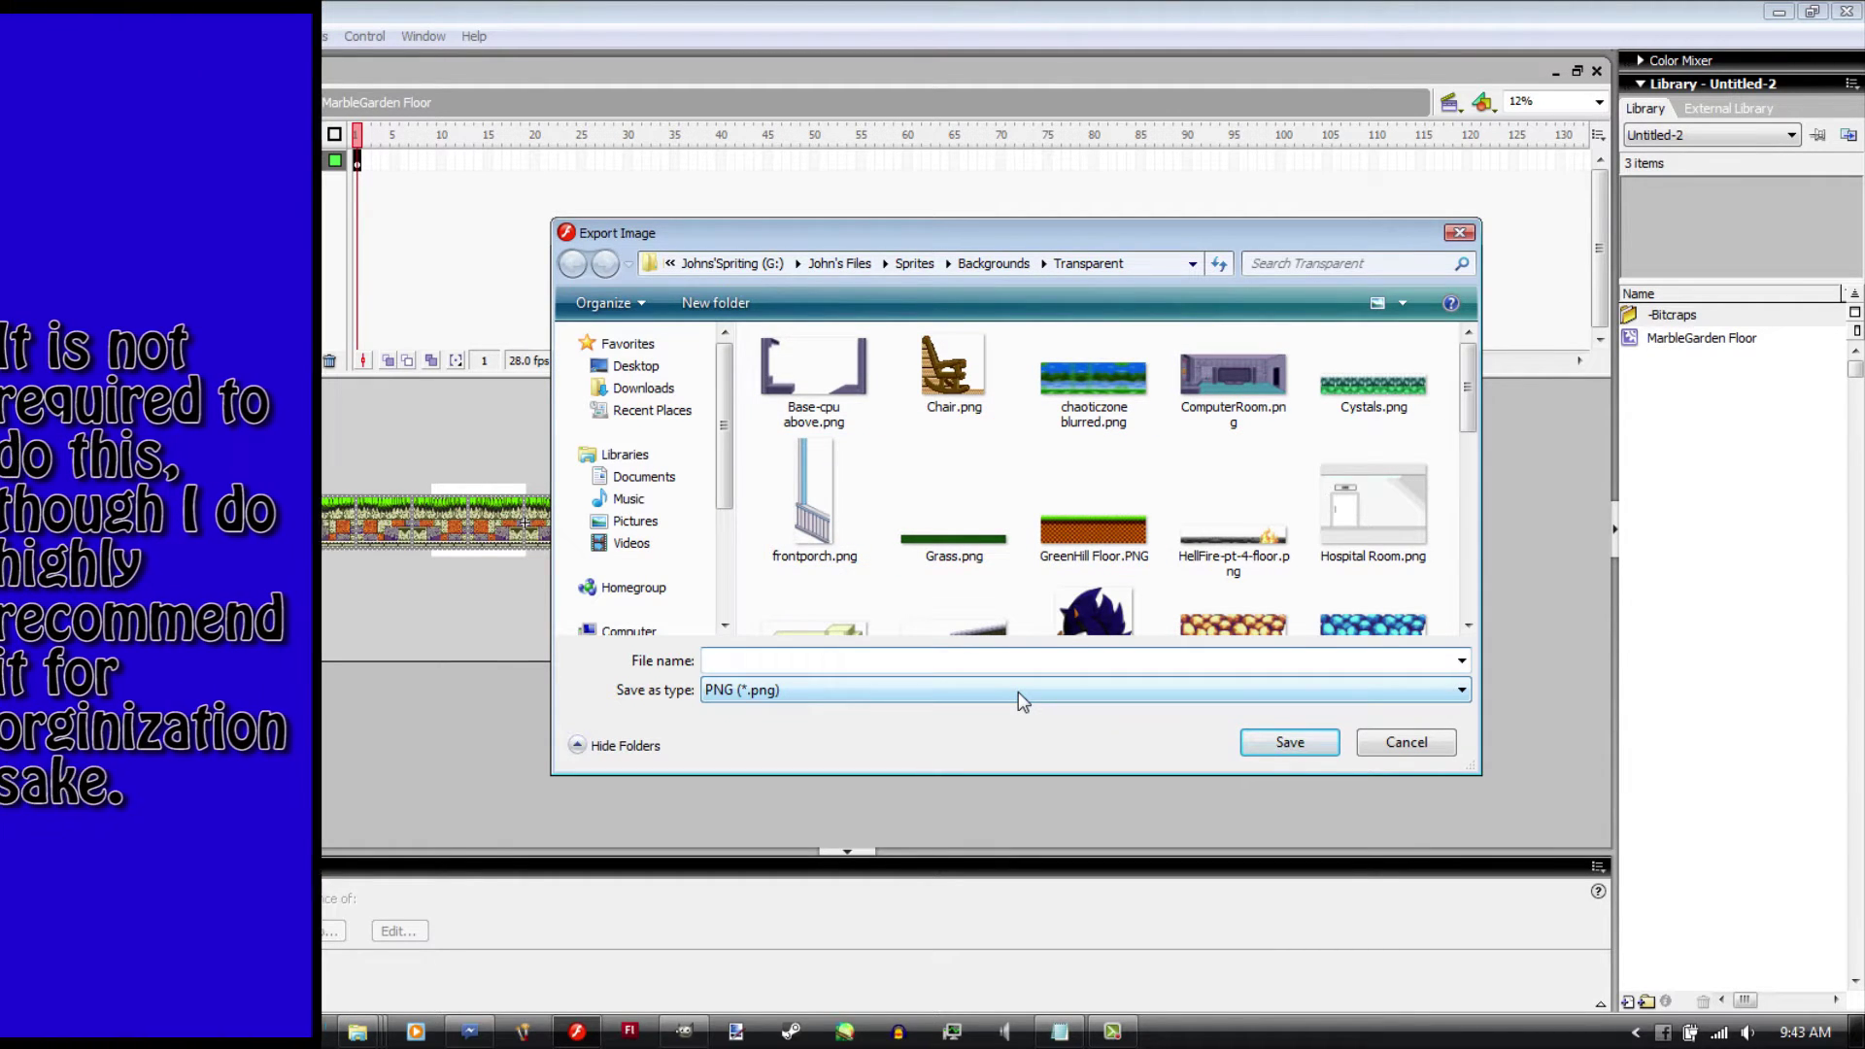
type("MarbleGarden Floor")
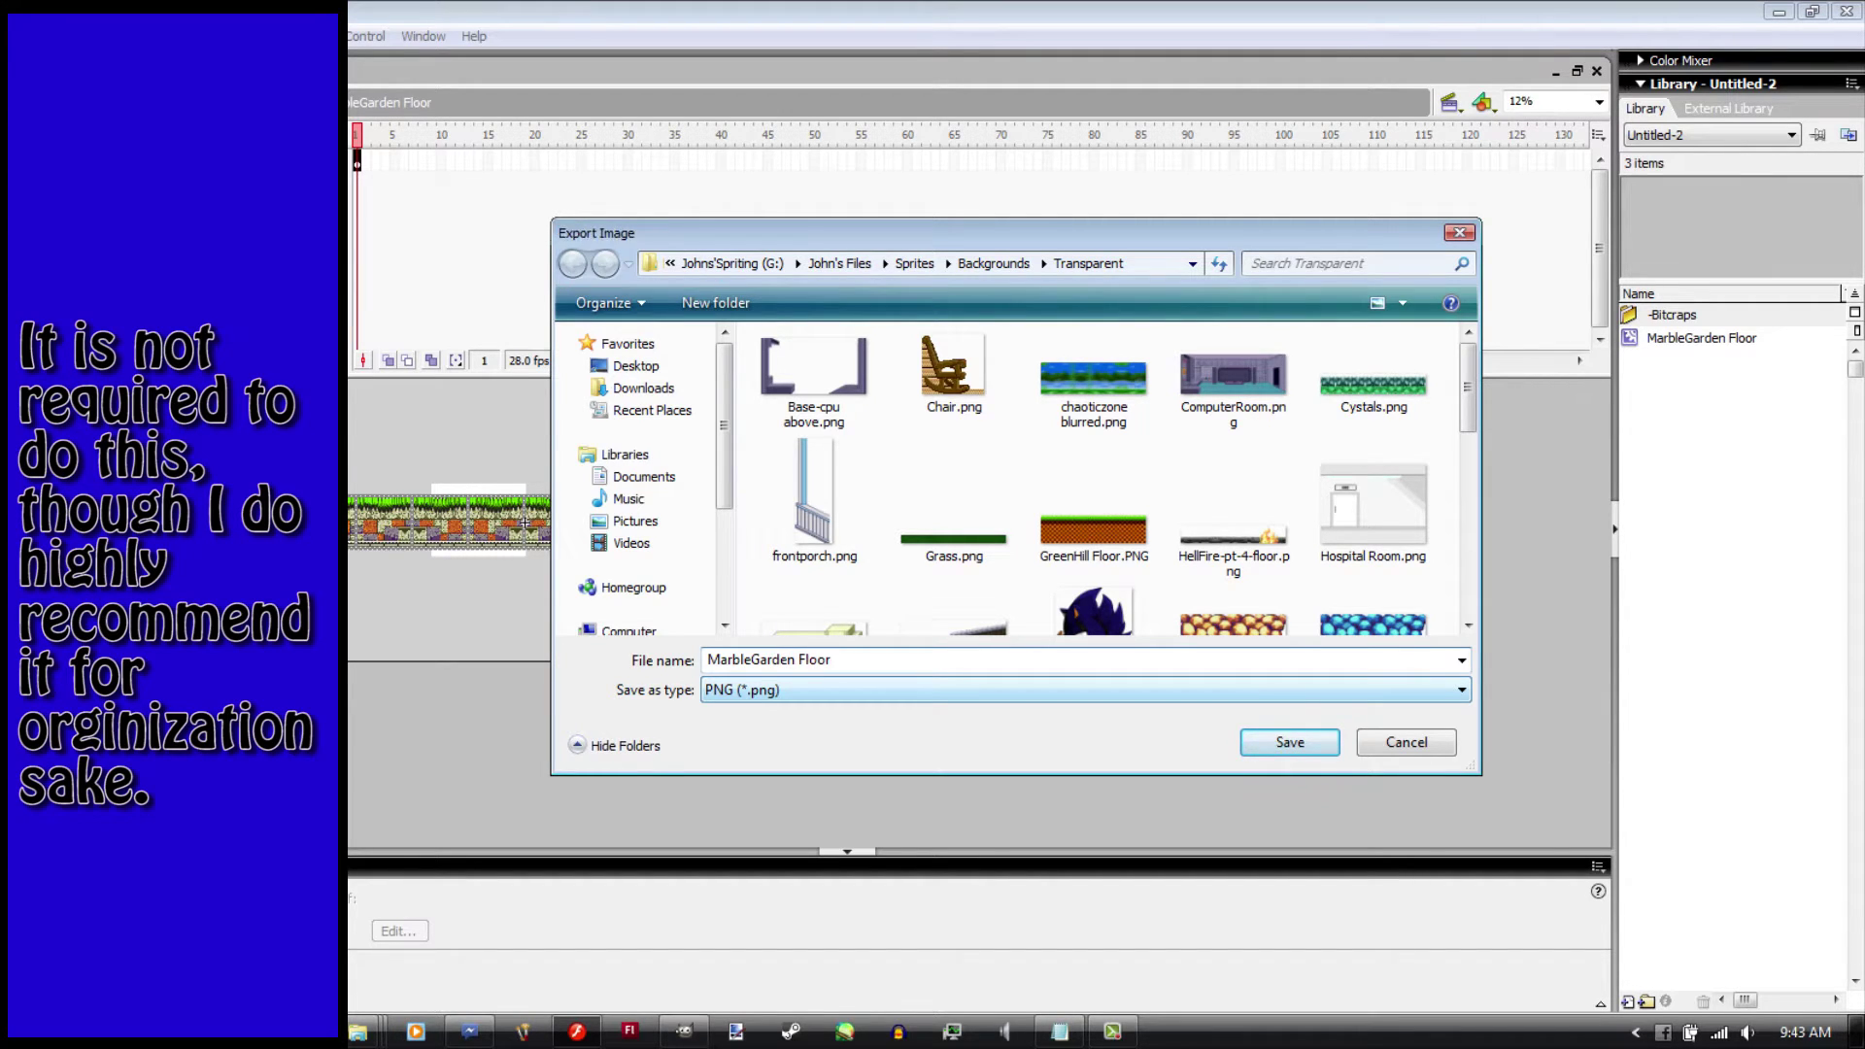
key("Return")
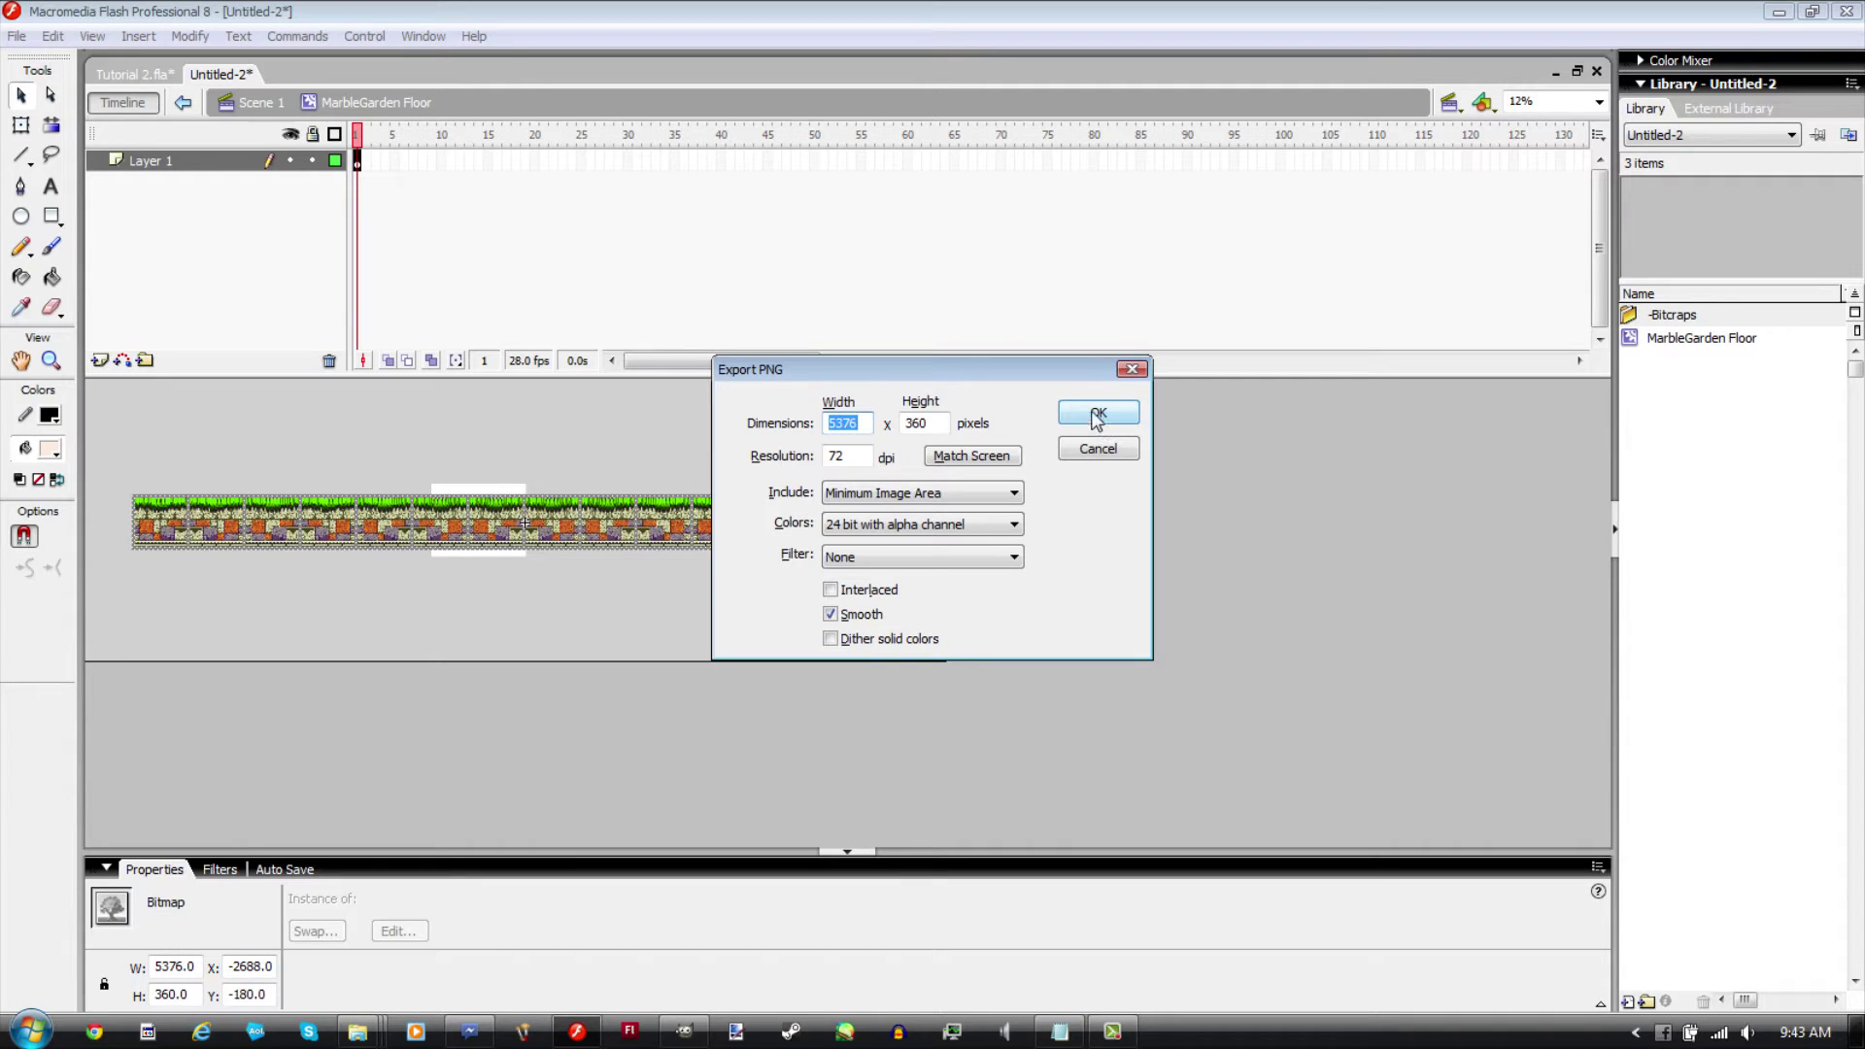
left_click(989, 459)
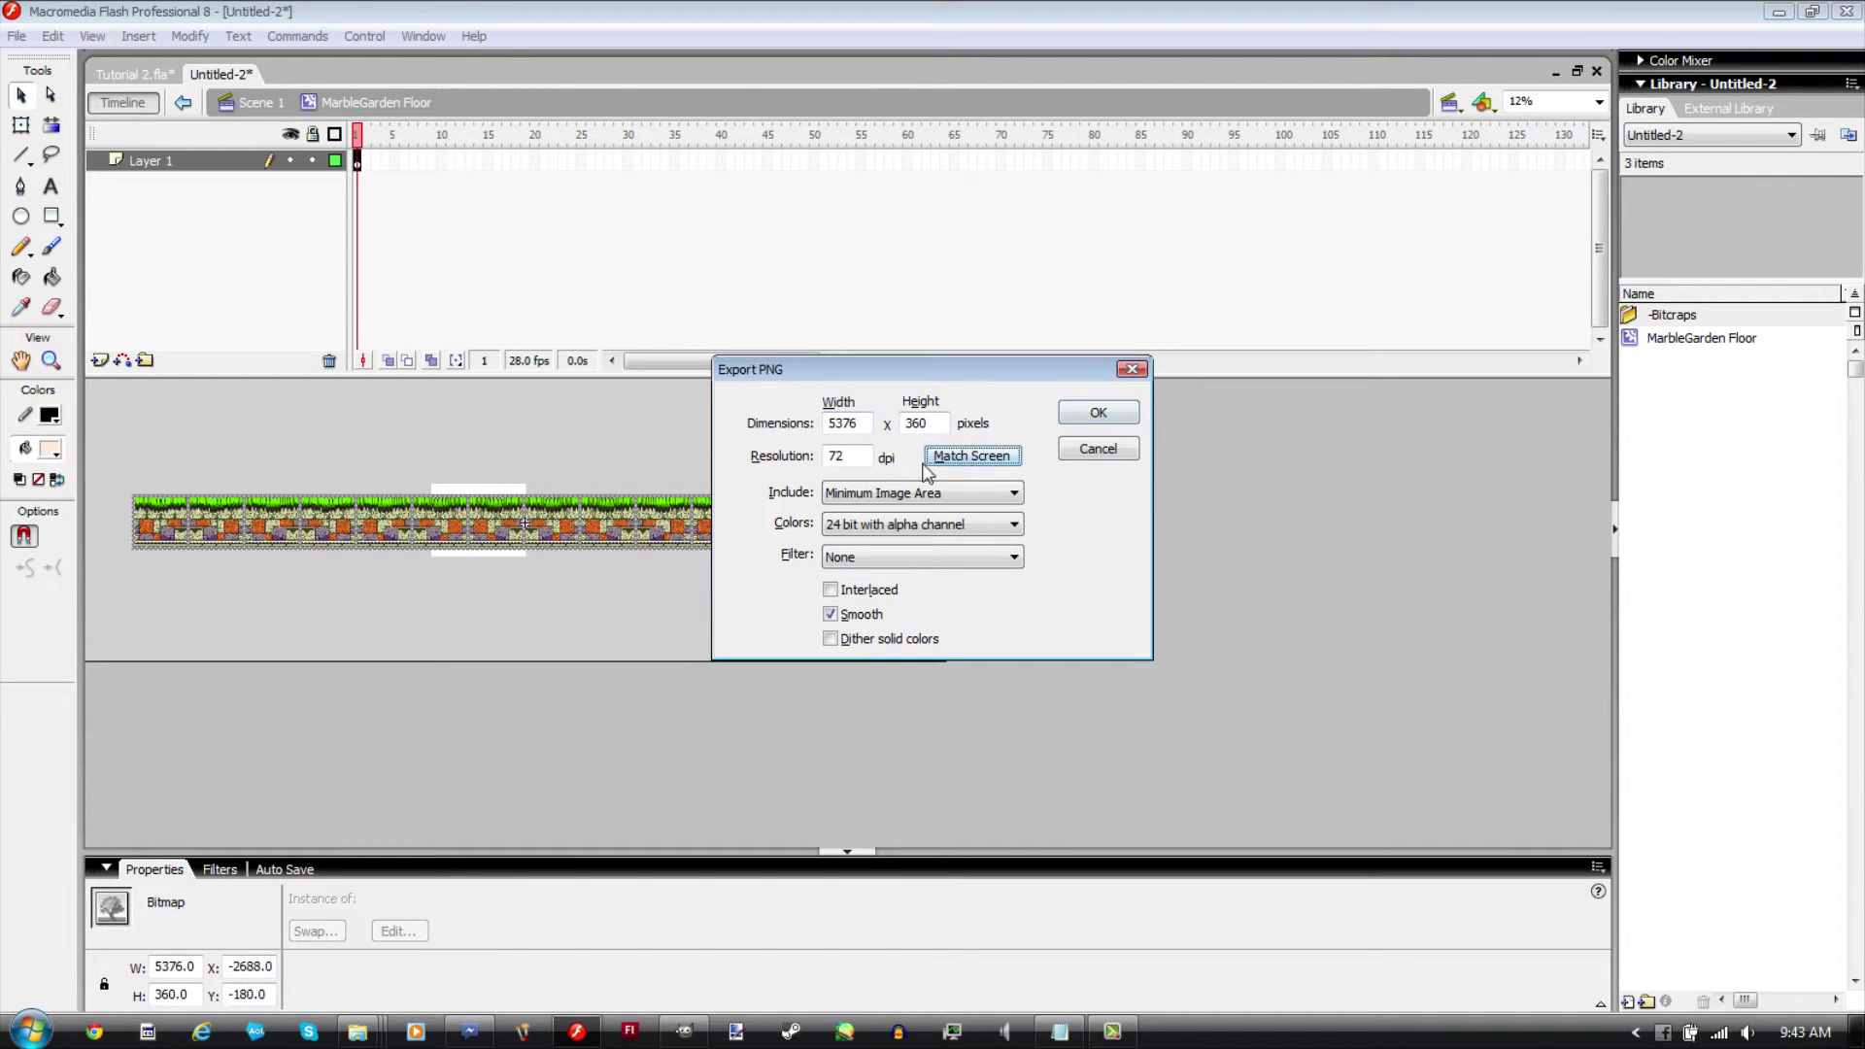
left_click(1088, 416)
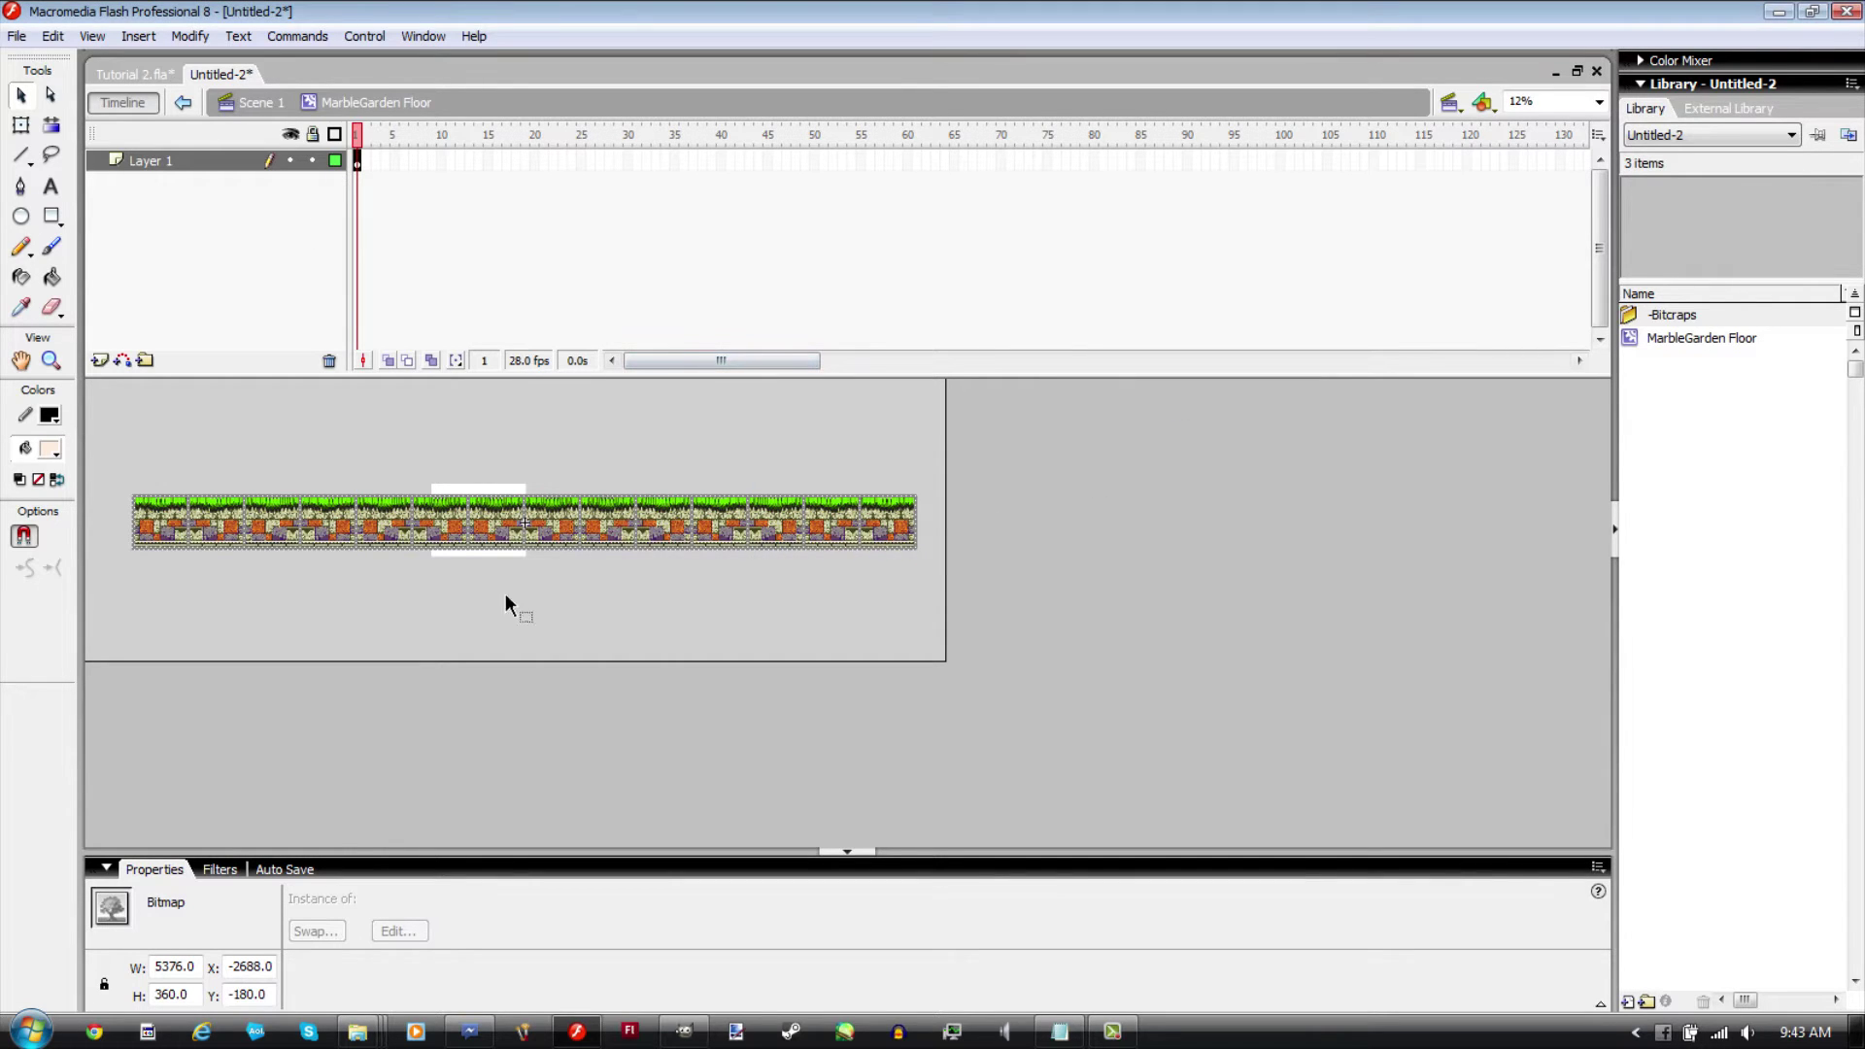
key("ctrl+w")
left_click(945, 558)
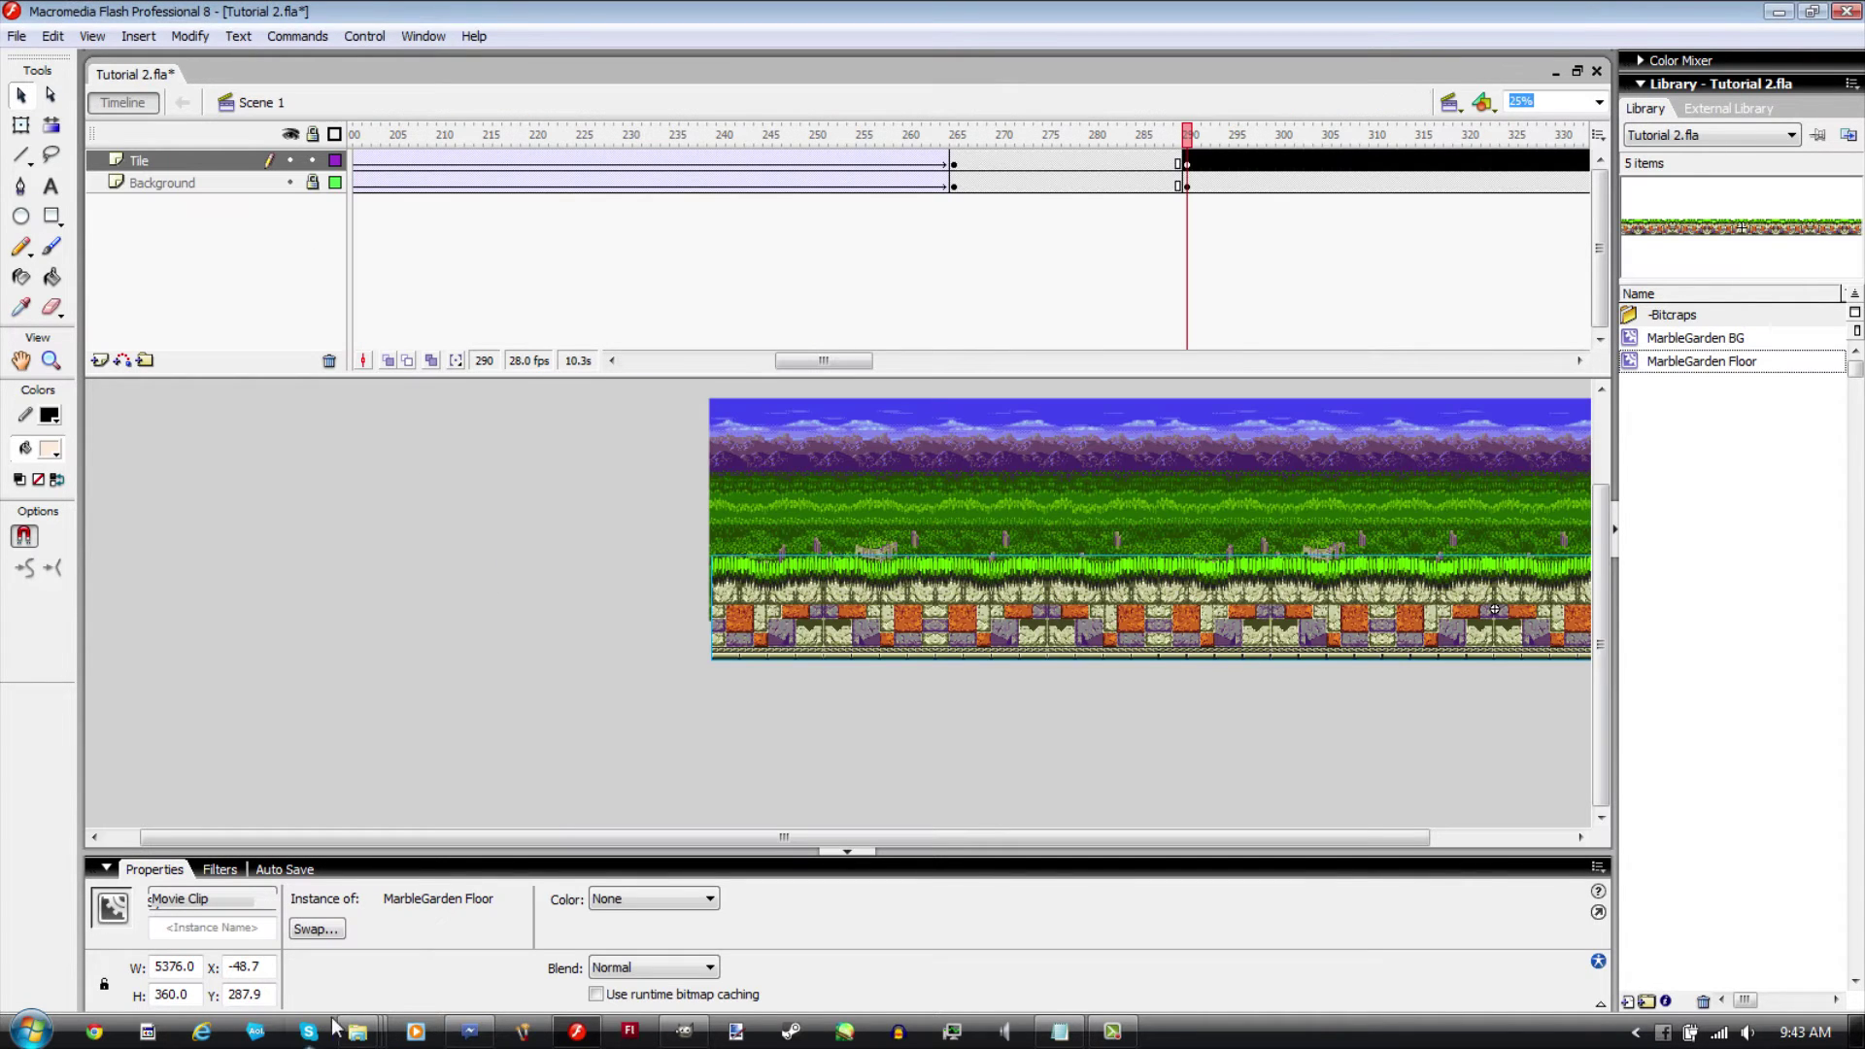
Step: Preview MarbleGarden Floor.png from the Backgrounds > Transparent folder, then launch Paint.NET
mouse_move(358, 1032)
left_click(358, 915)
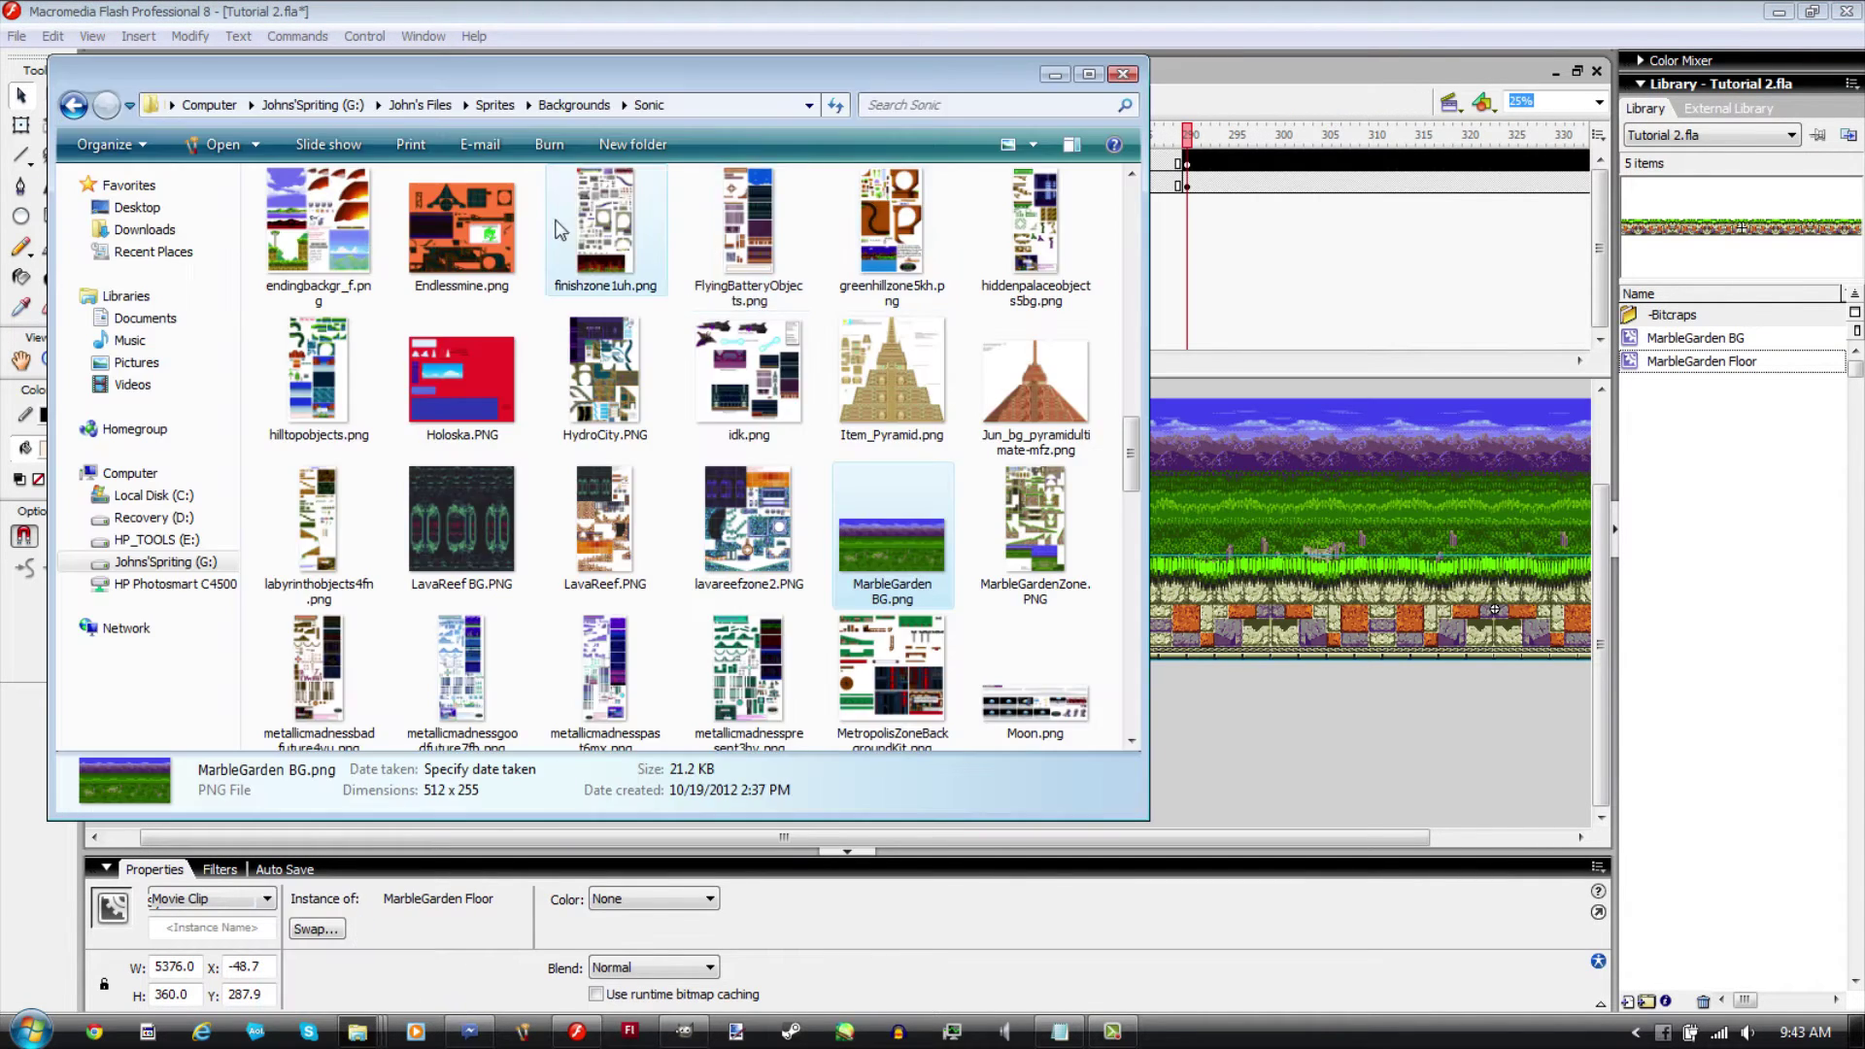
left_click(595, 105)
double_click(311, 329)
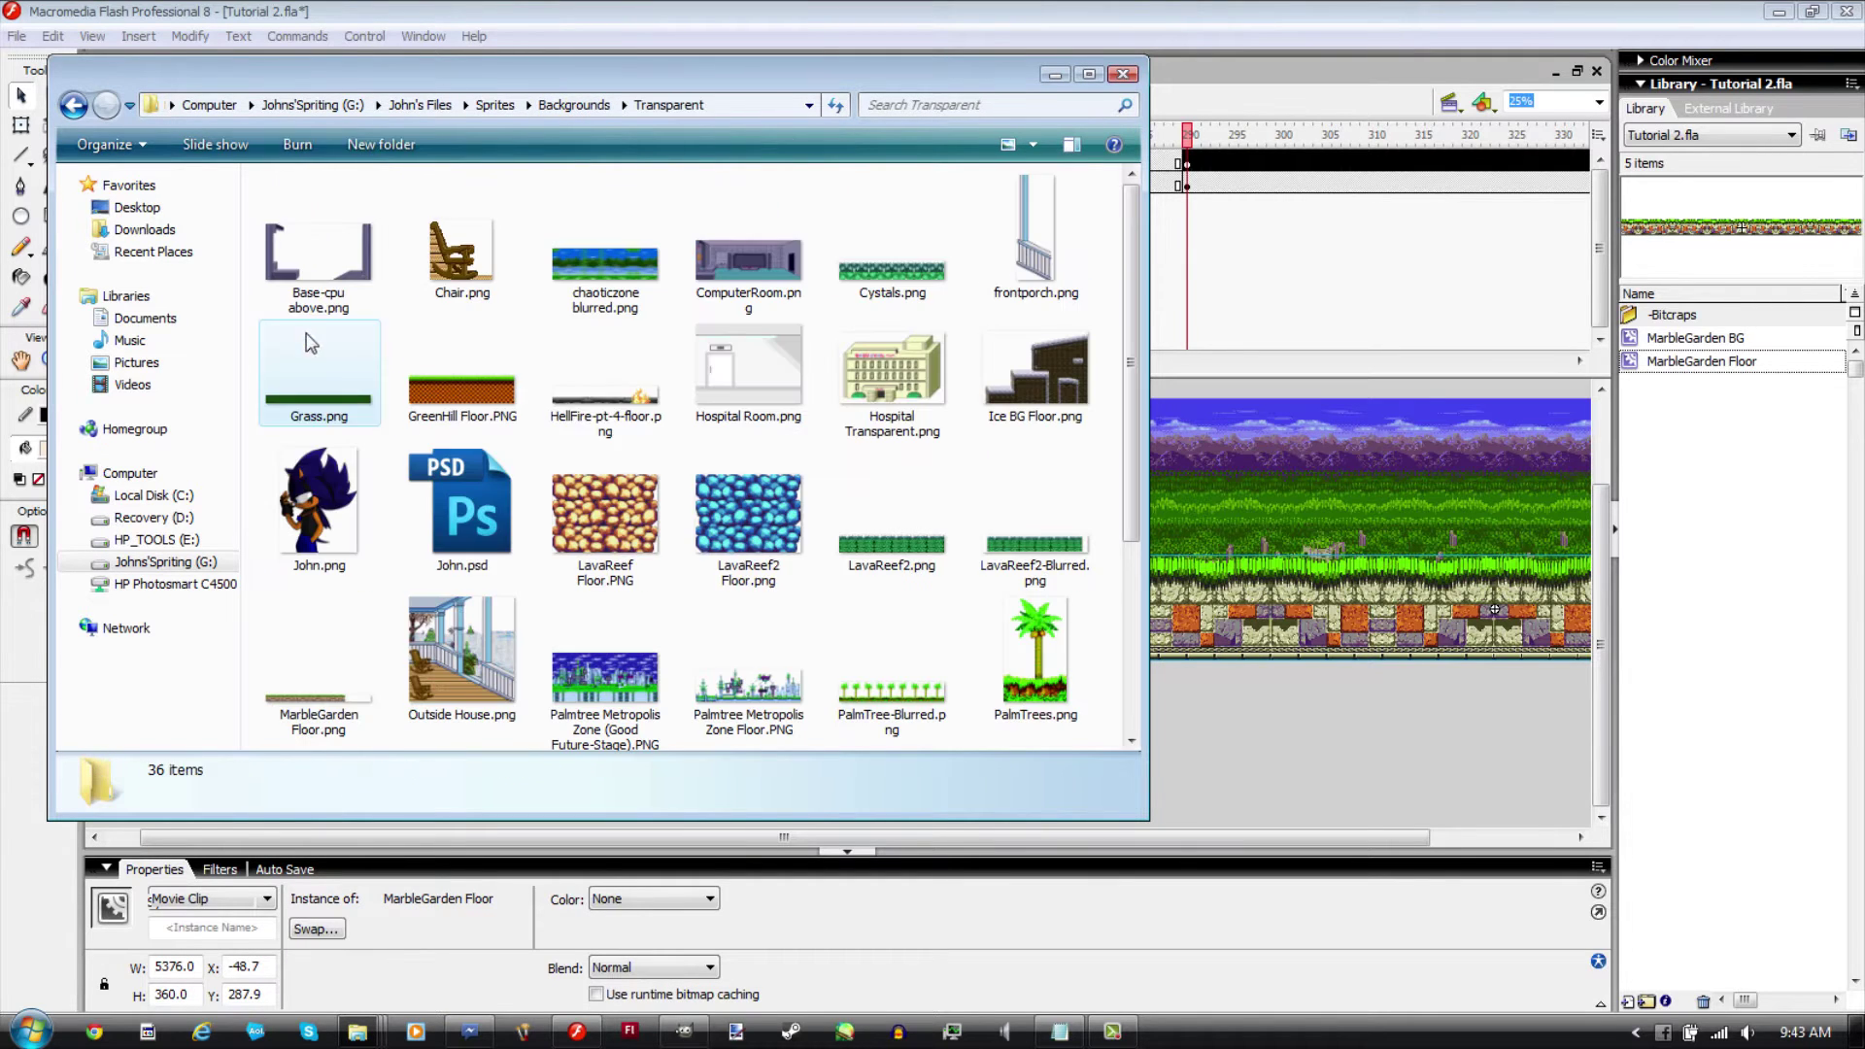
scroll(620, 412, "down", 3)
left_click(321, 379)
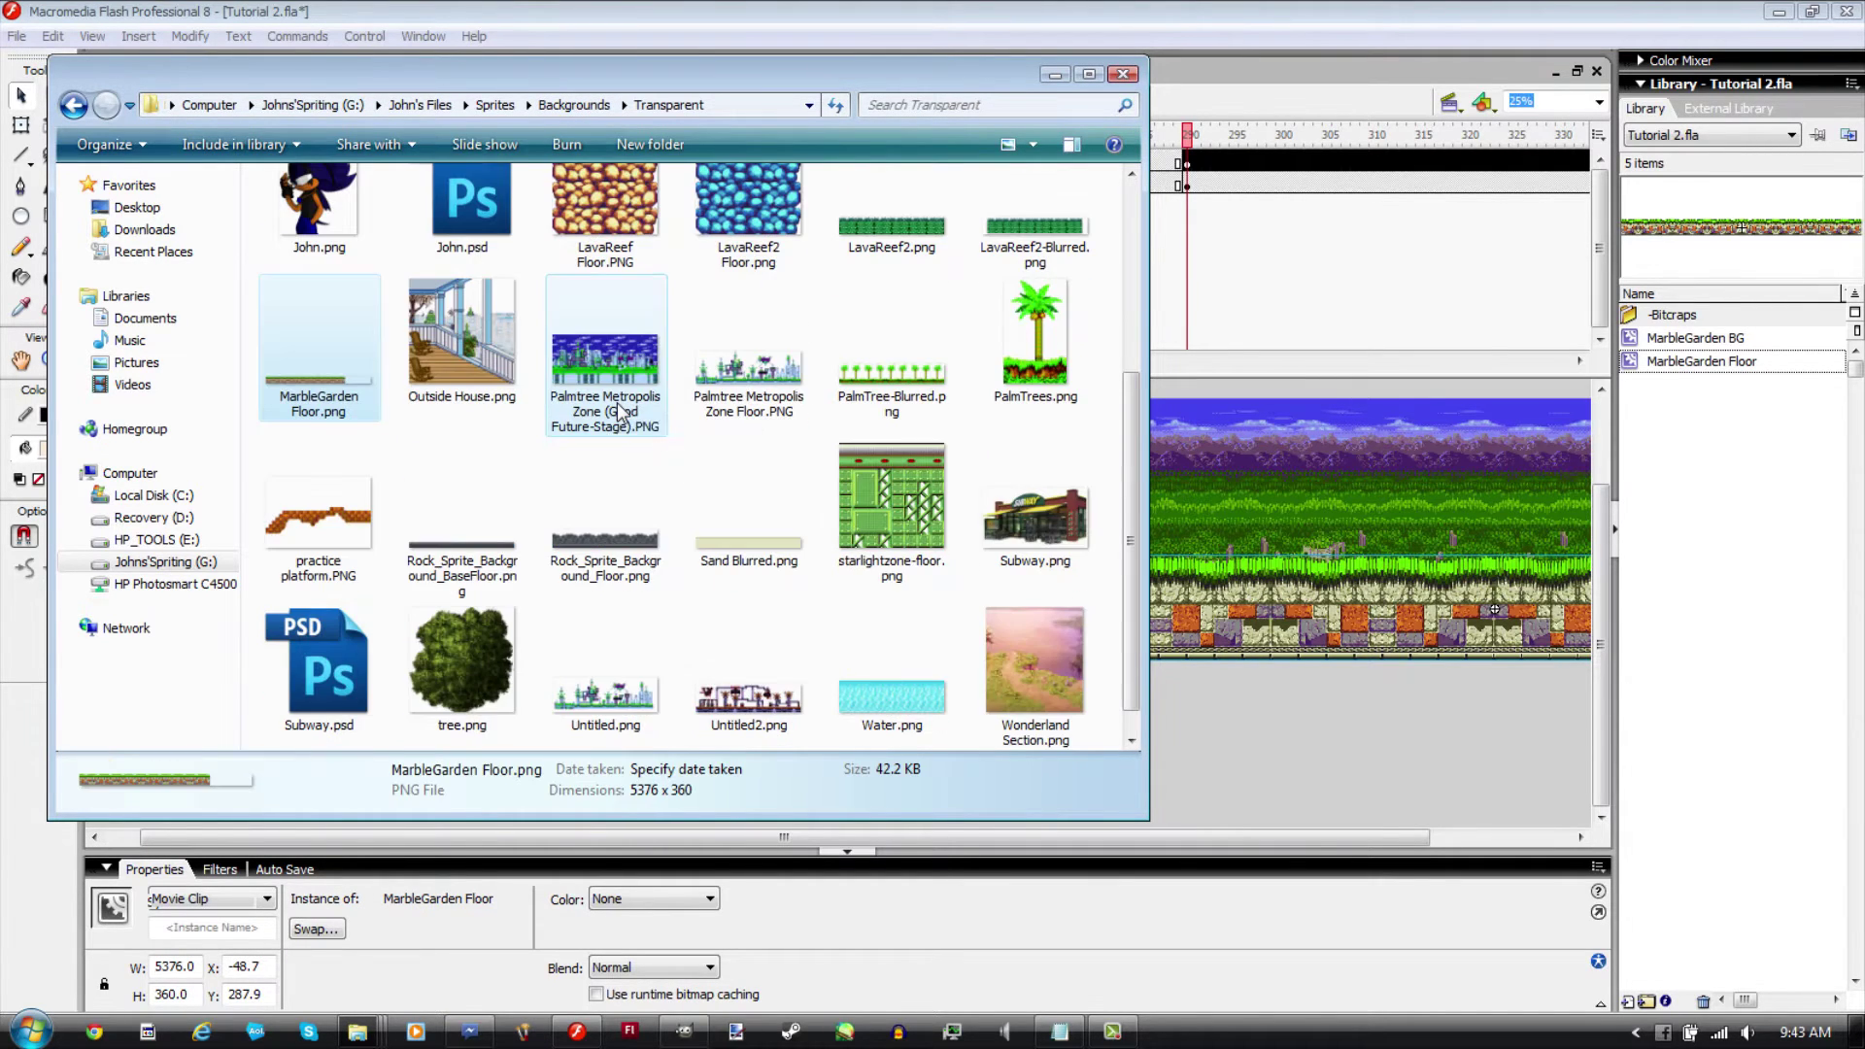
double_click(324, 390)
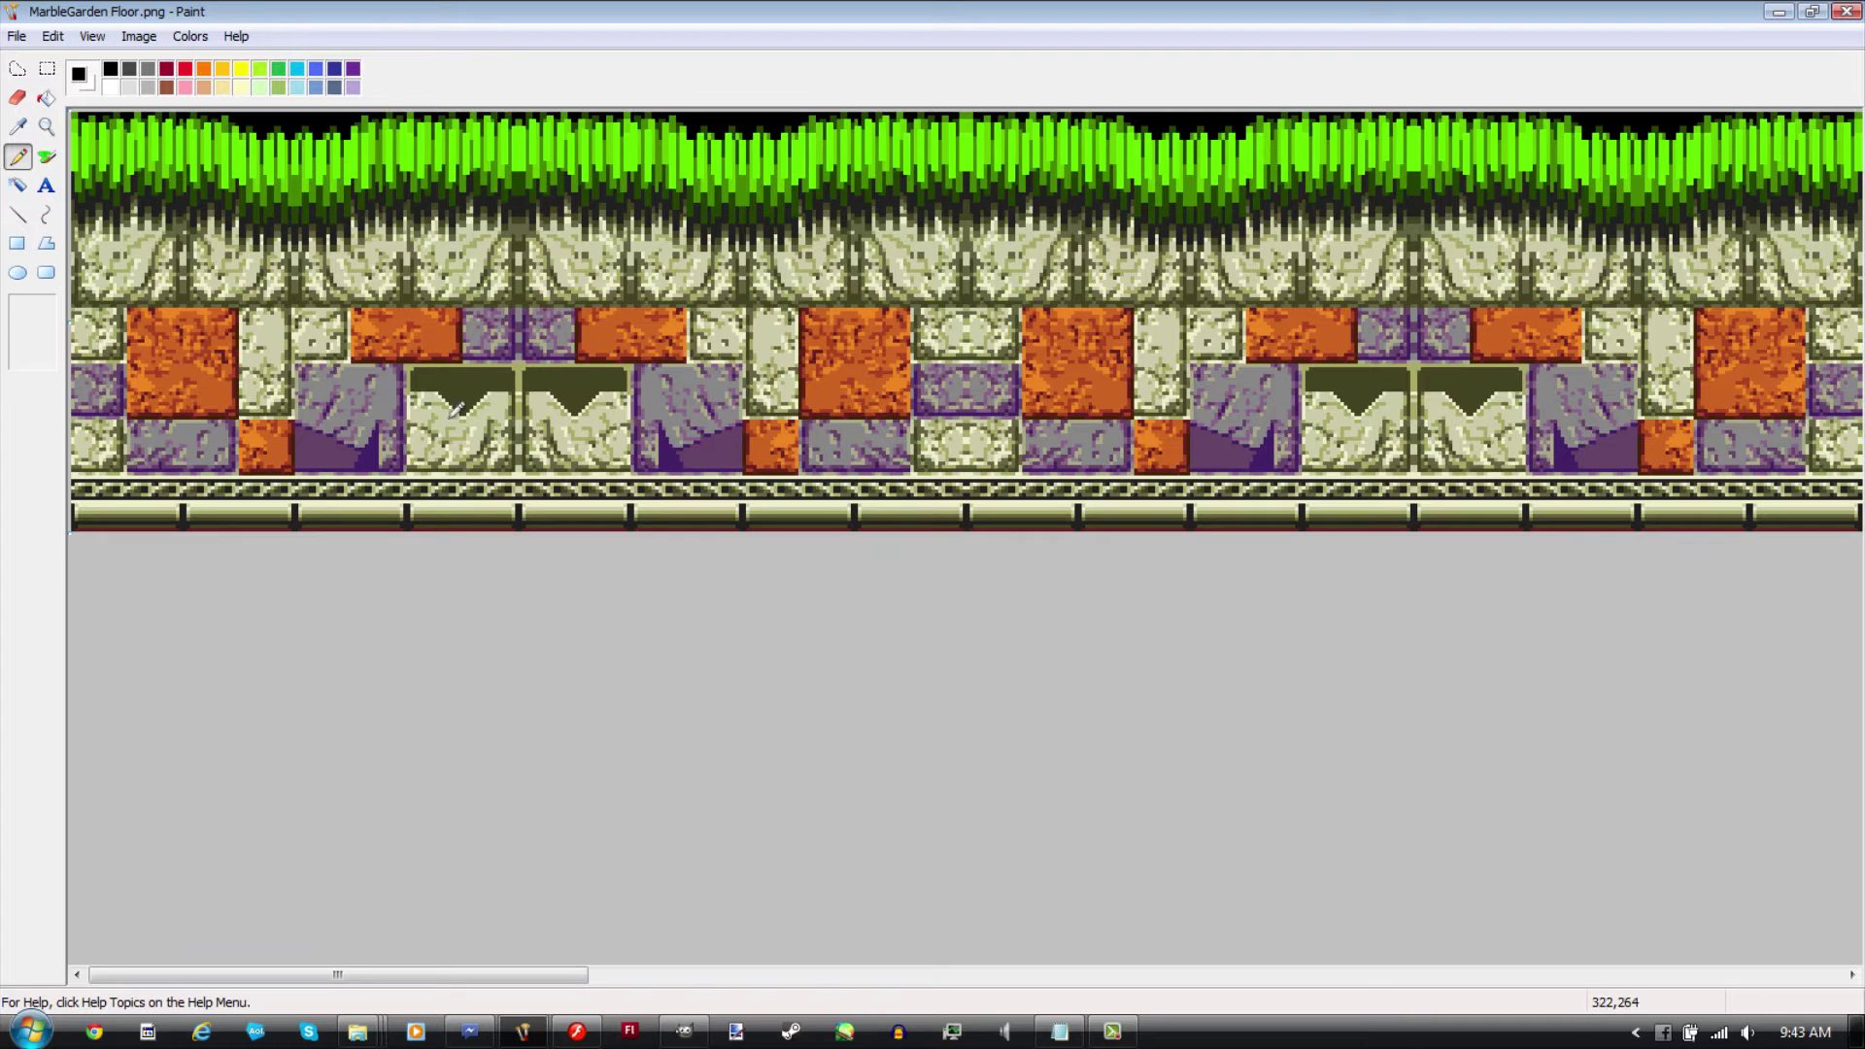
left_click(1849, 9)
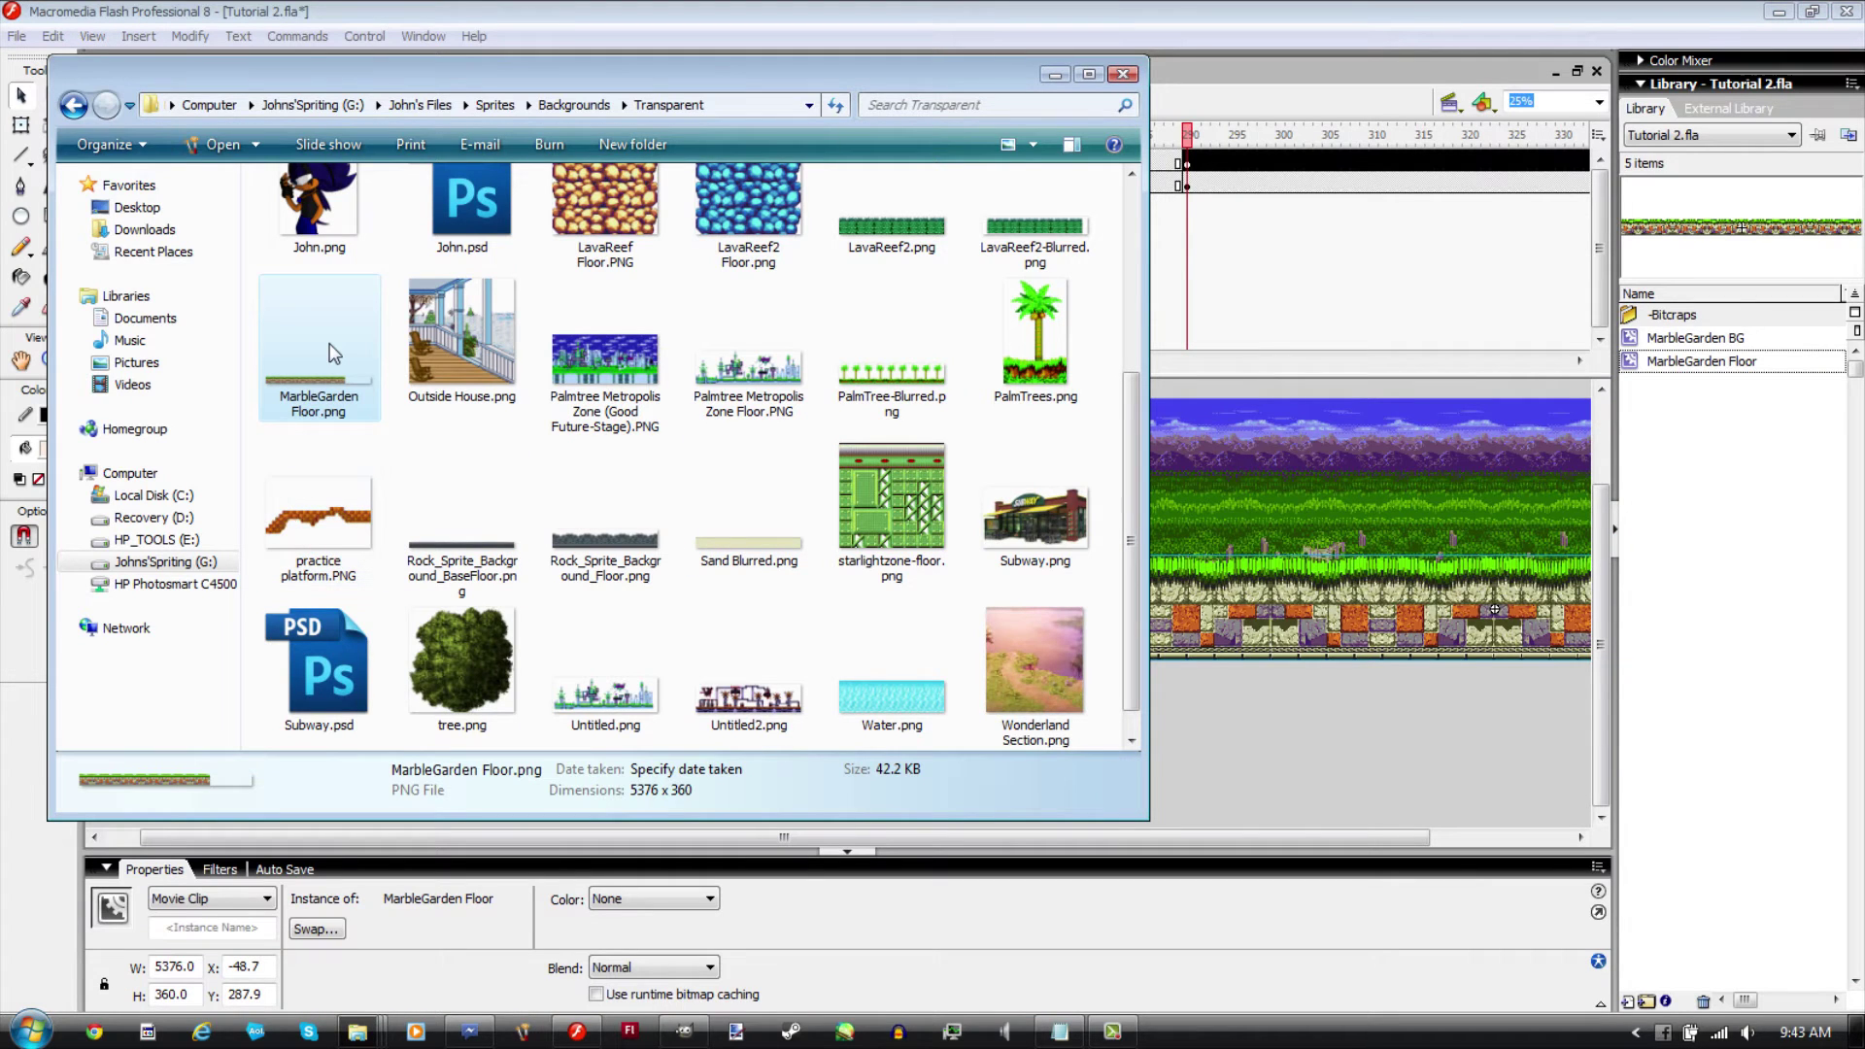
left_click(743, 1036)
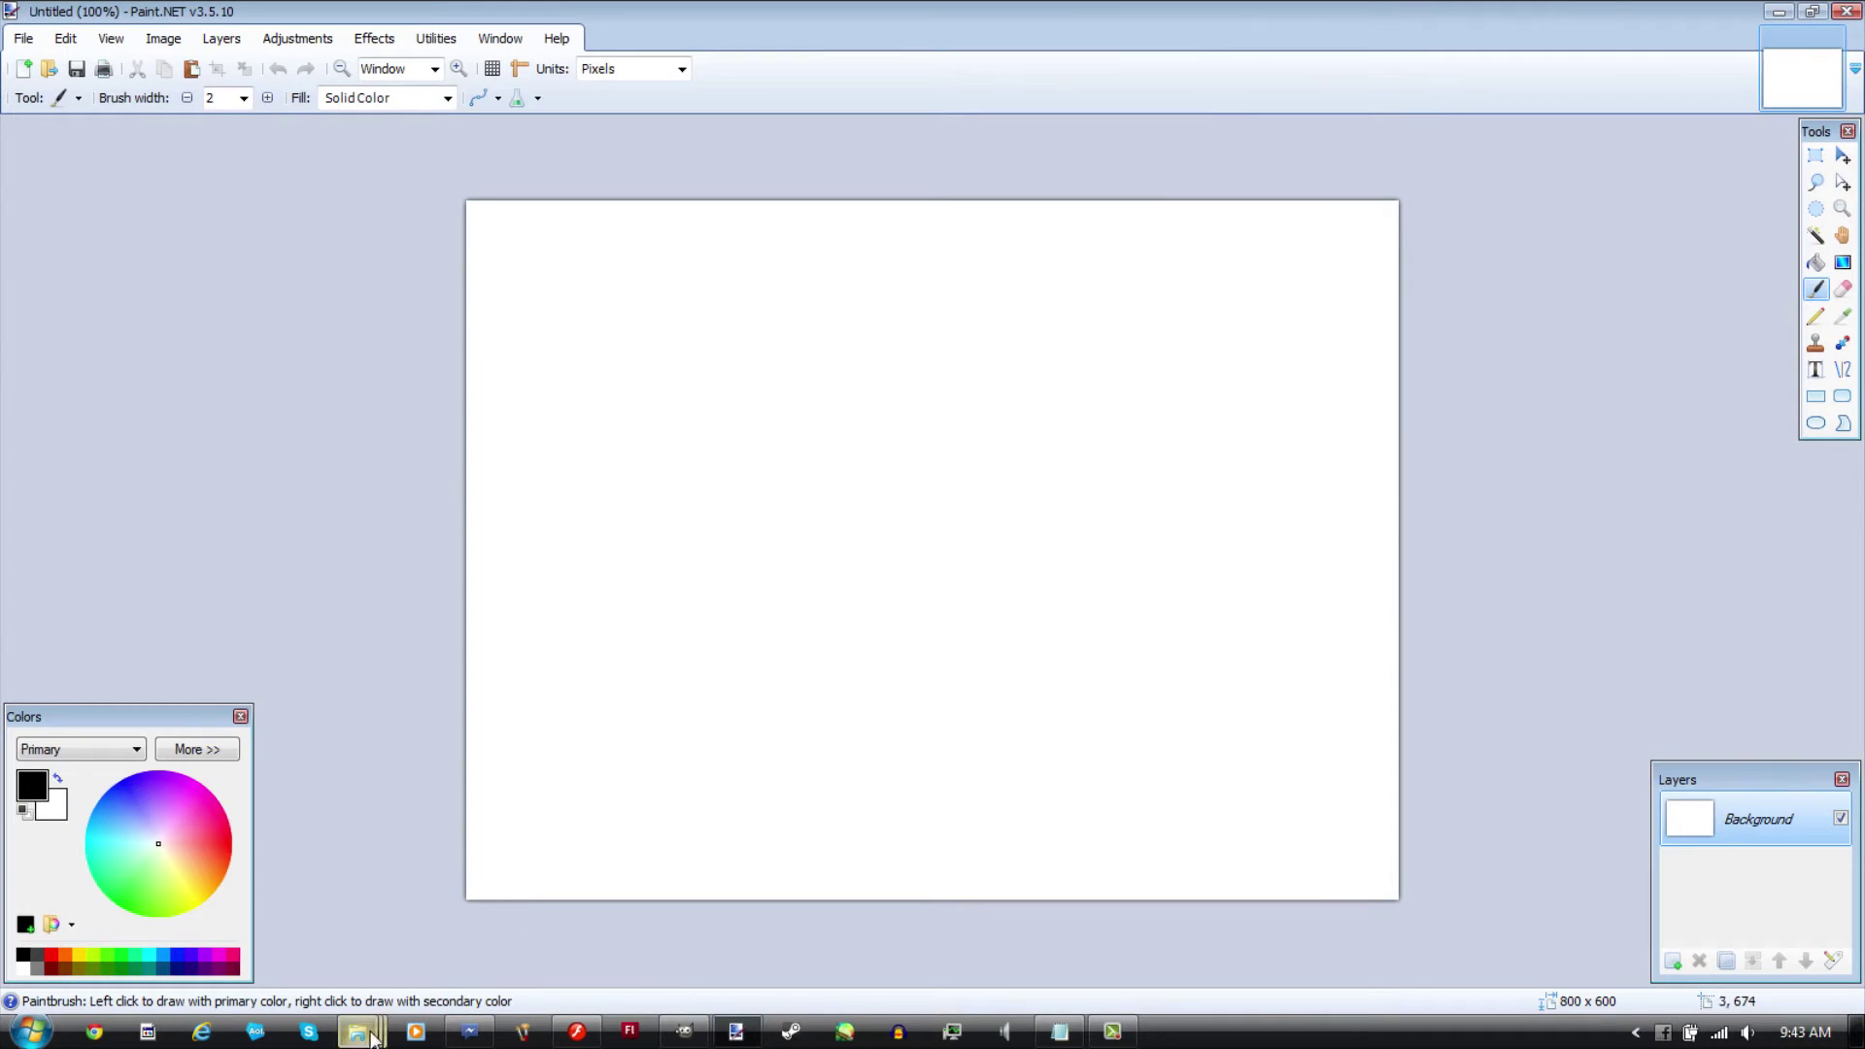
Step: Open MarbleGarden Floor.png in Paint.NET by dropping it from the Transparent folder
mouse_move(373, 1035)
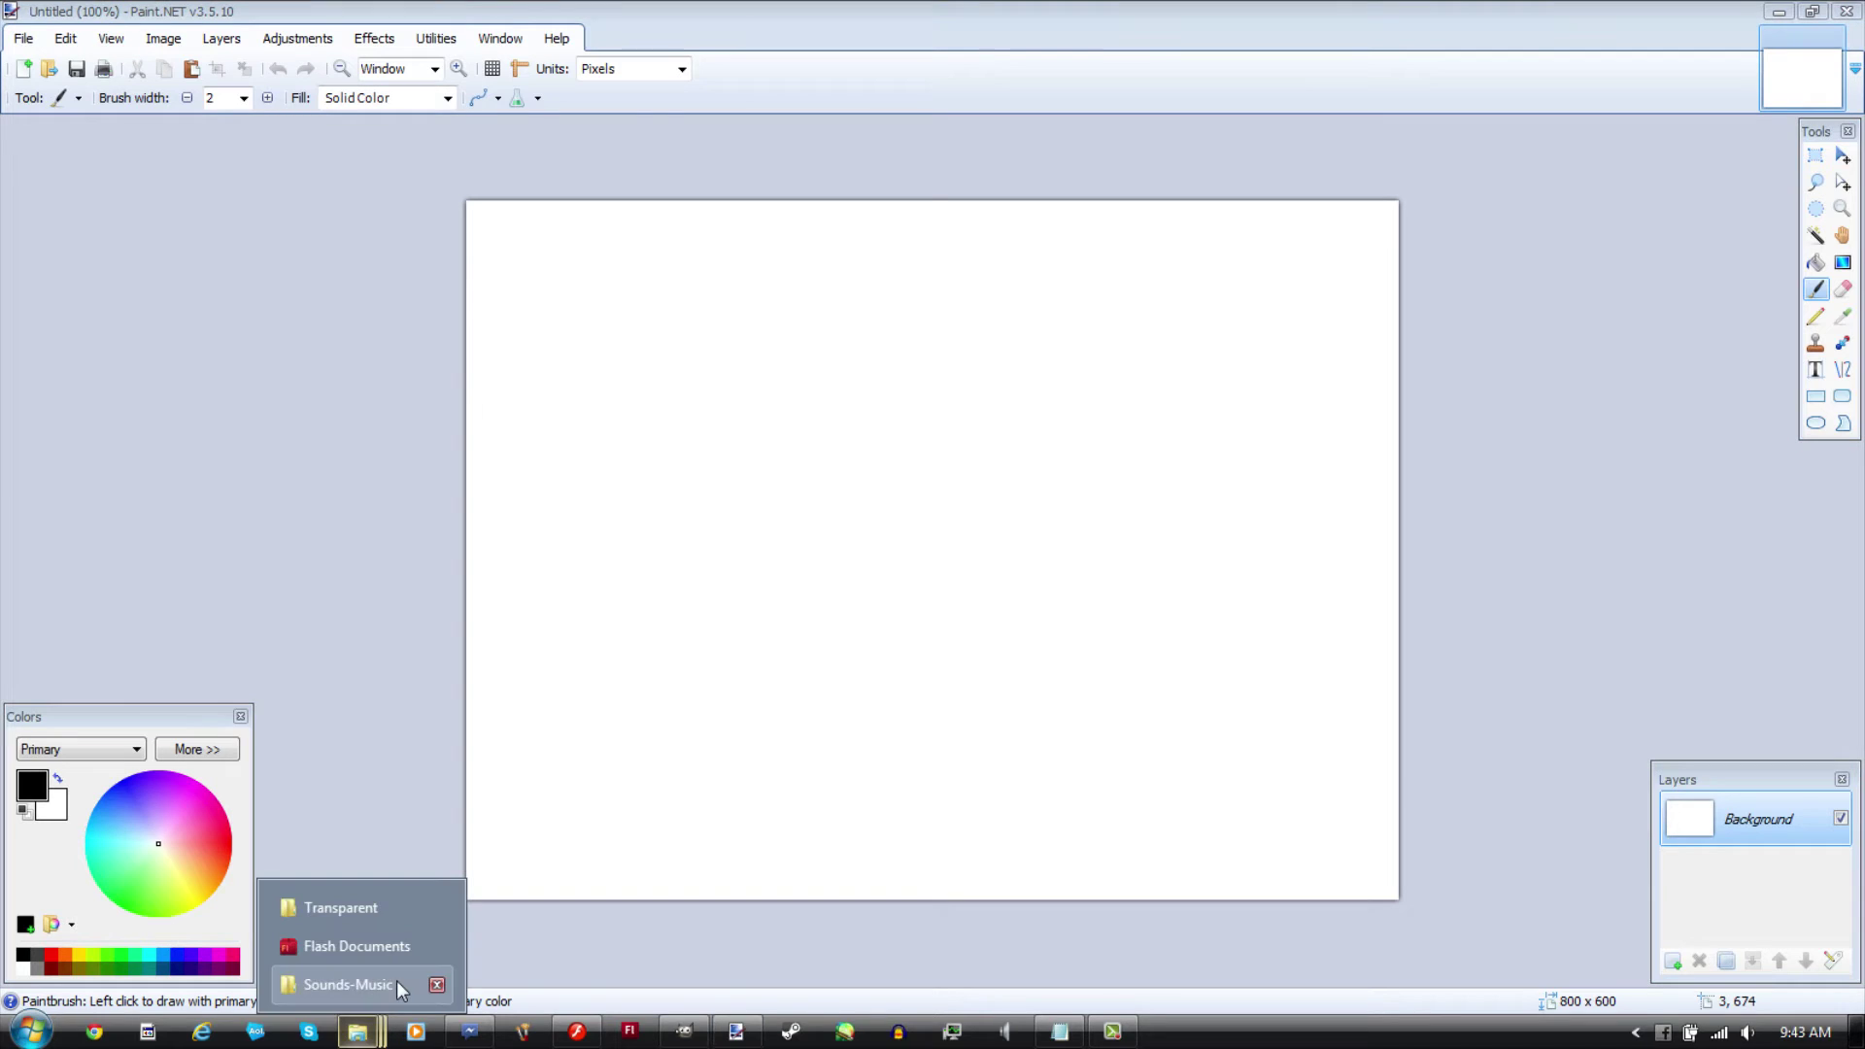
left_click(379, 904)
left_click_drag(323, 351, 1349, 457)
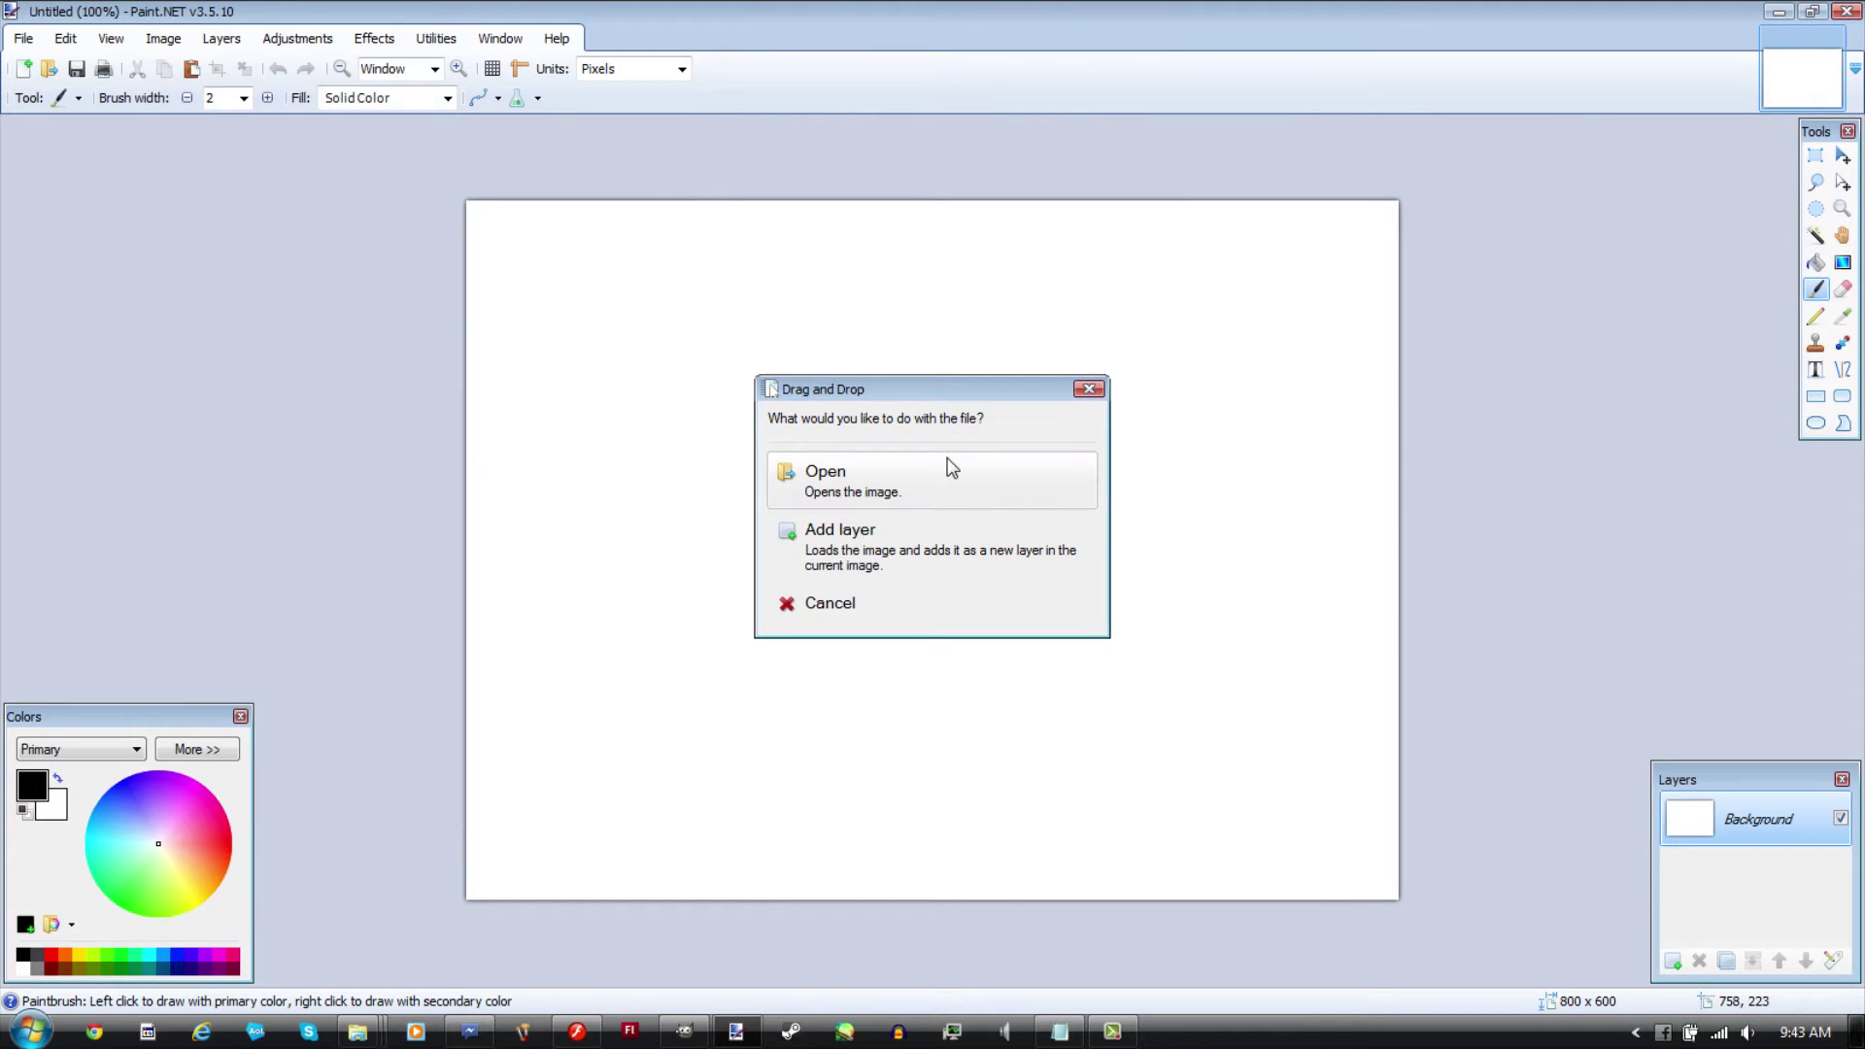
left_click(948, 462)
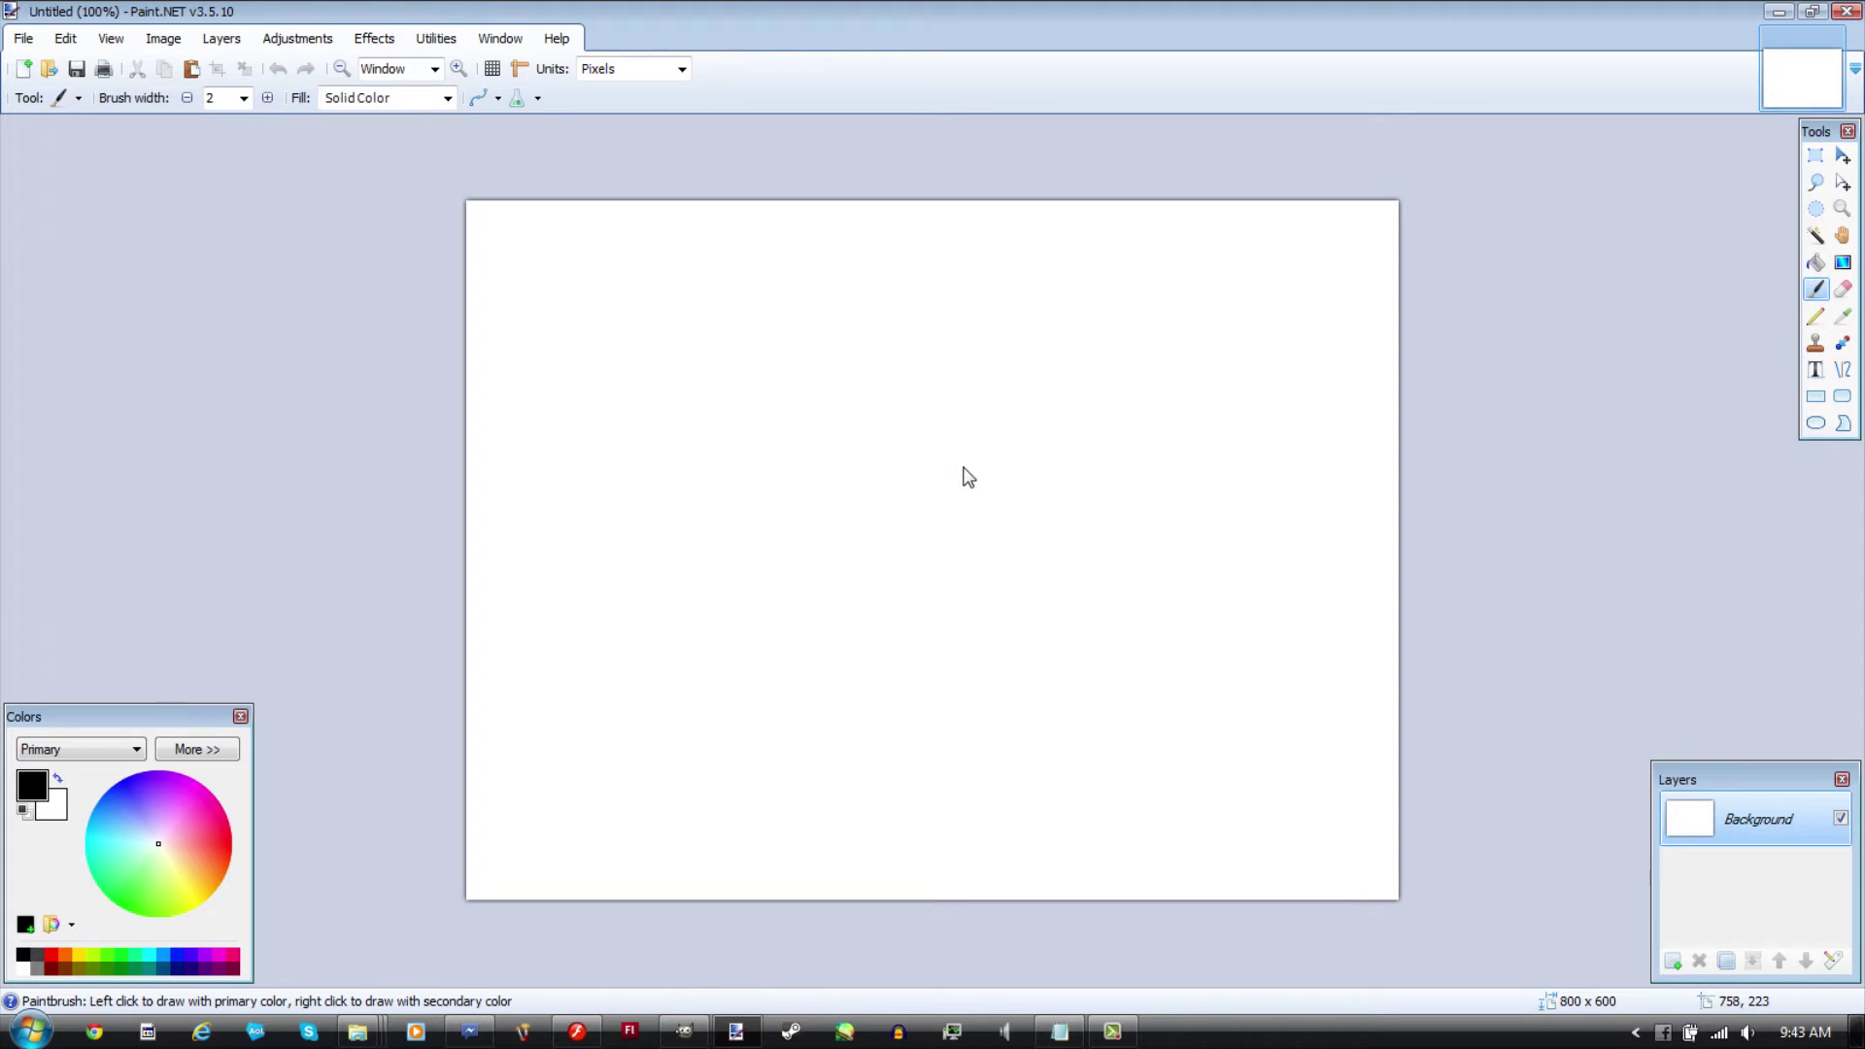
key("ctrl+Tab")
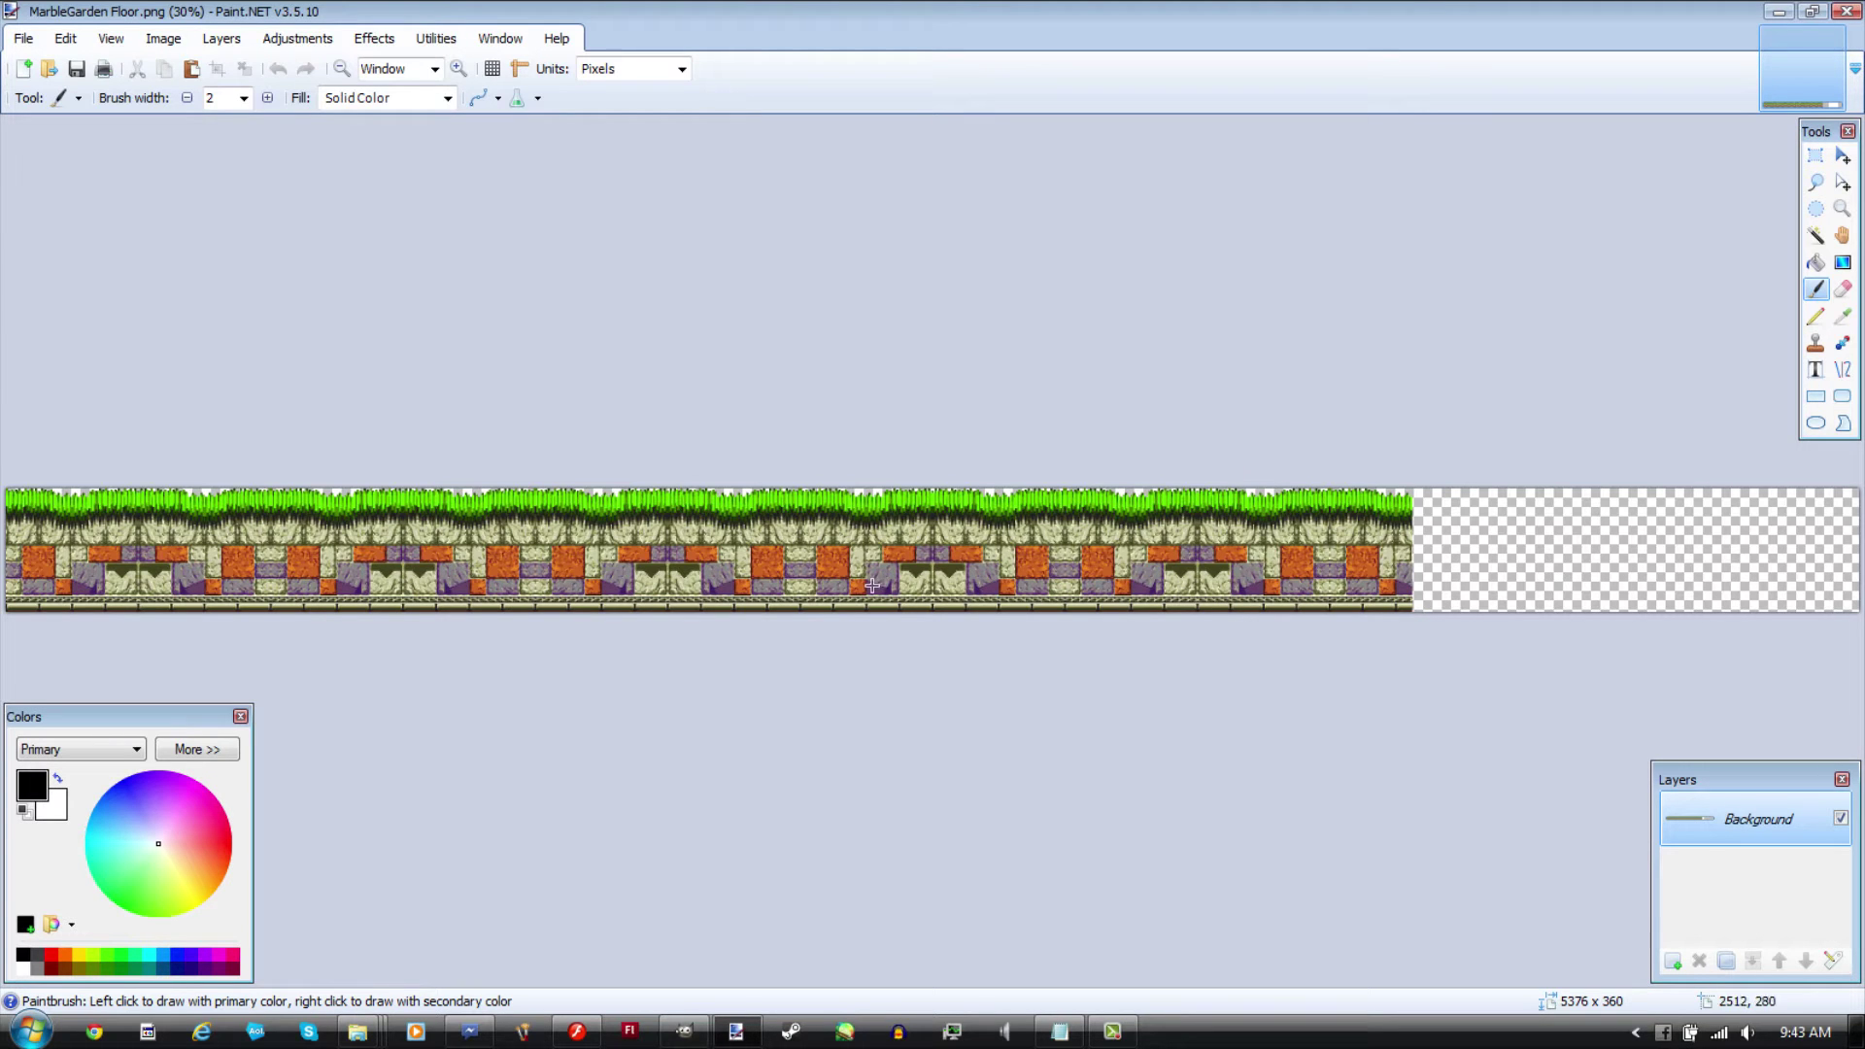
Step: Select and copy the leftmost 4079 × 360 px of the strip, then start a new image
left_click(1816, 156)
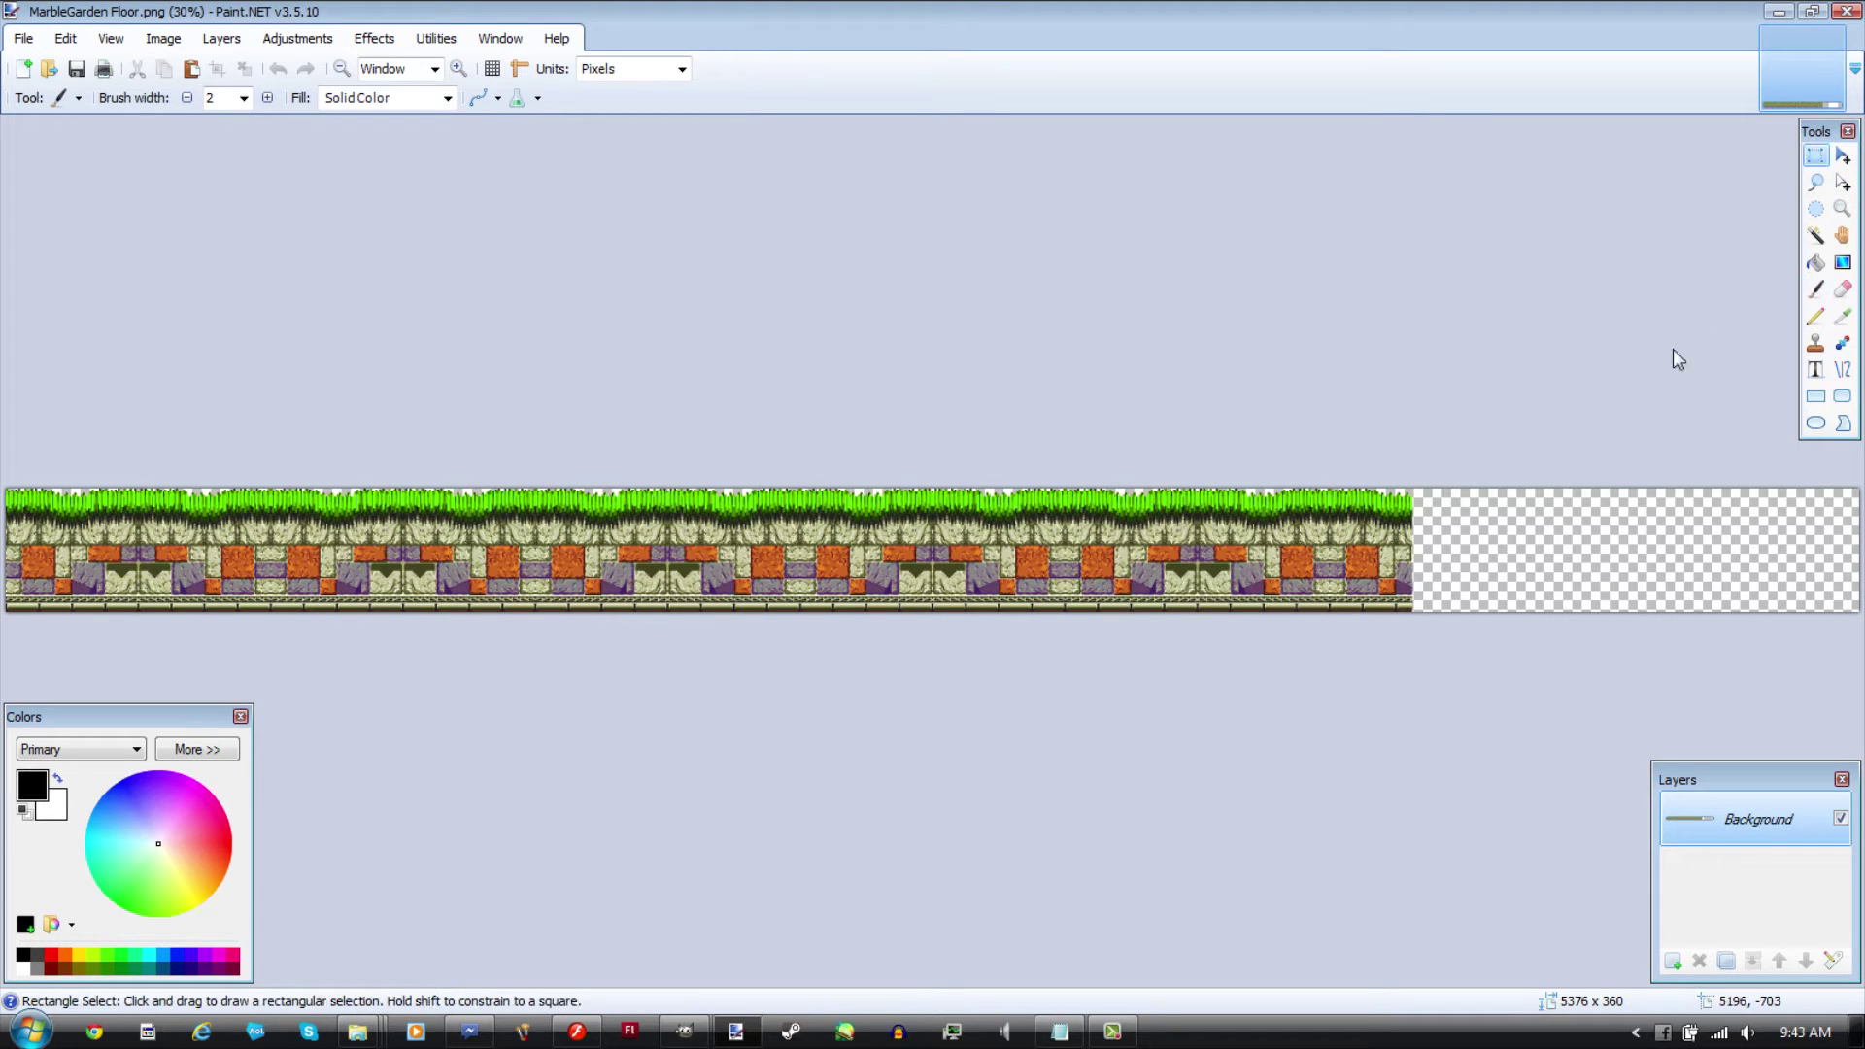
scroll(1446, 636, "up", 3)
scroll(1447, 636, "up", 4)
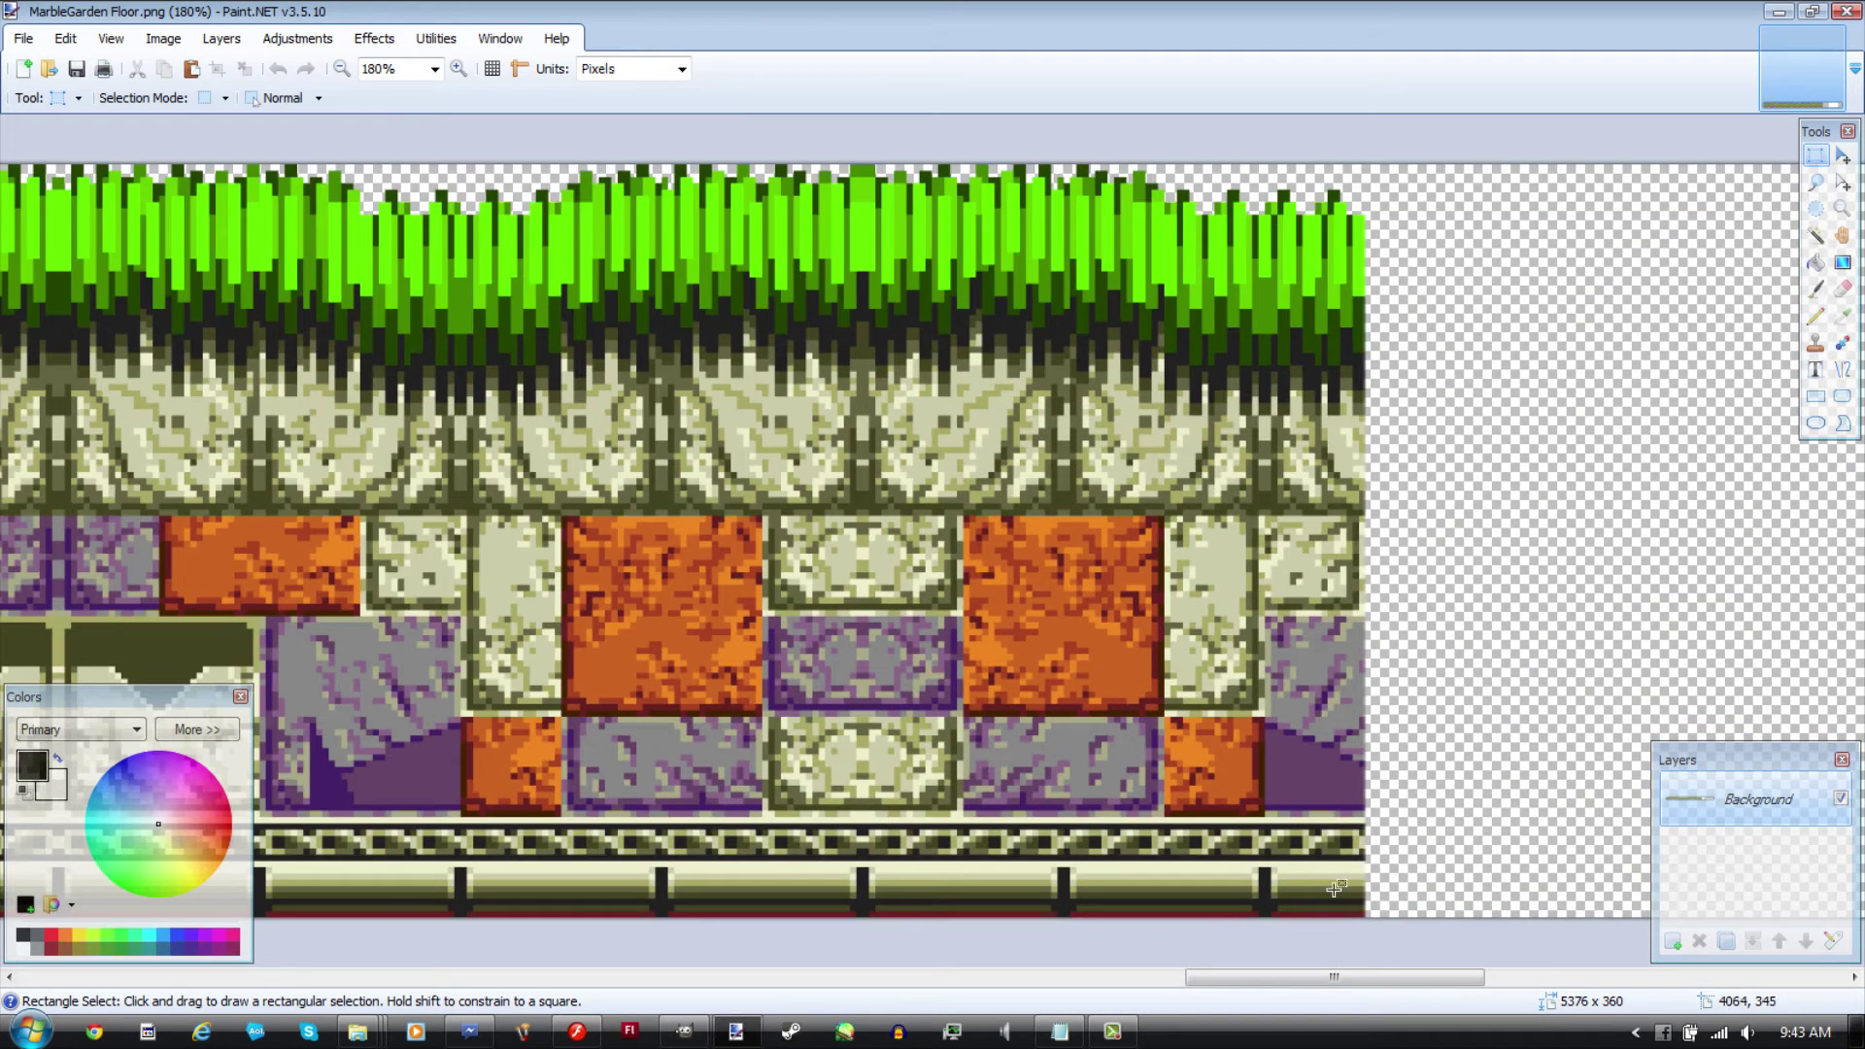
left_click_drag(1298, 847, 1055, 393)
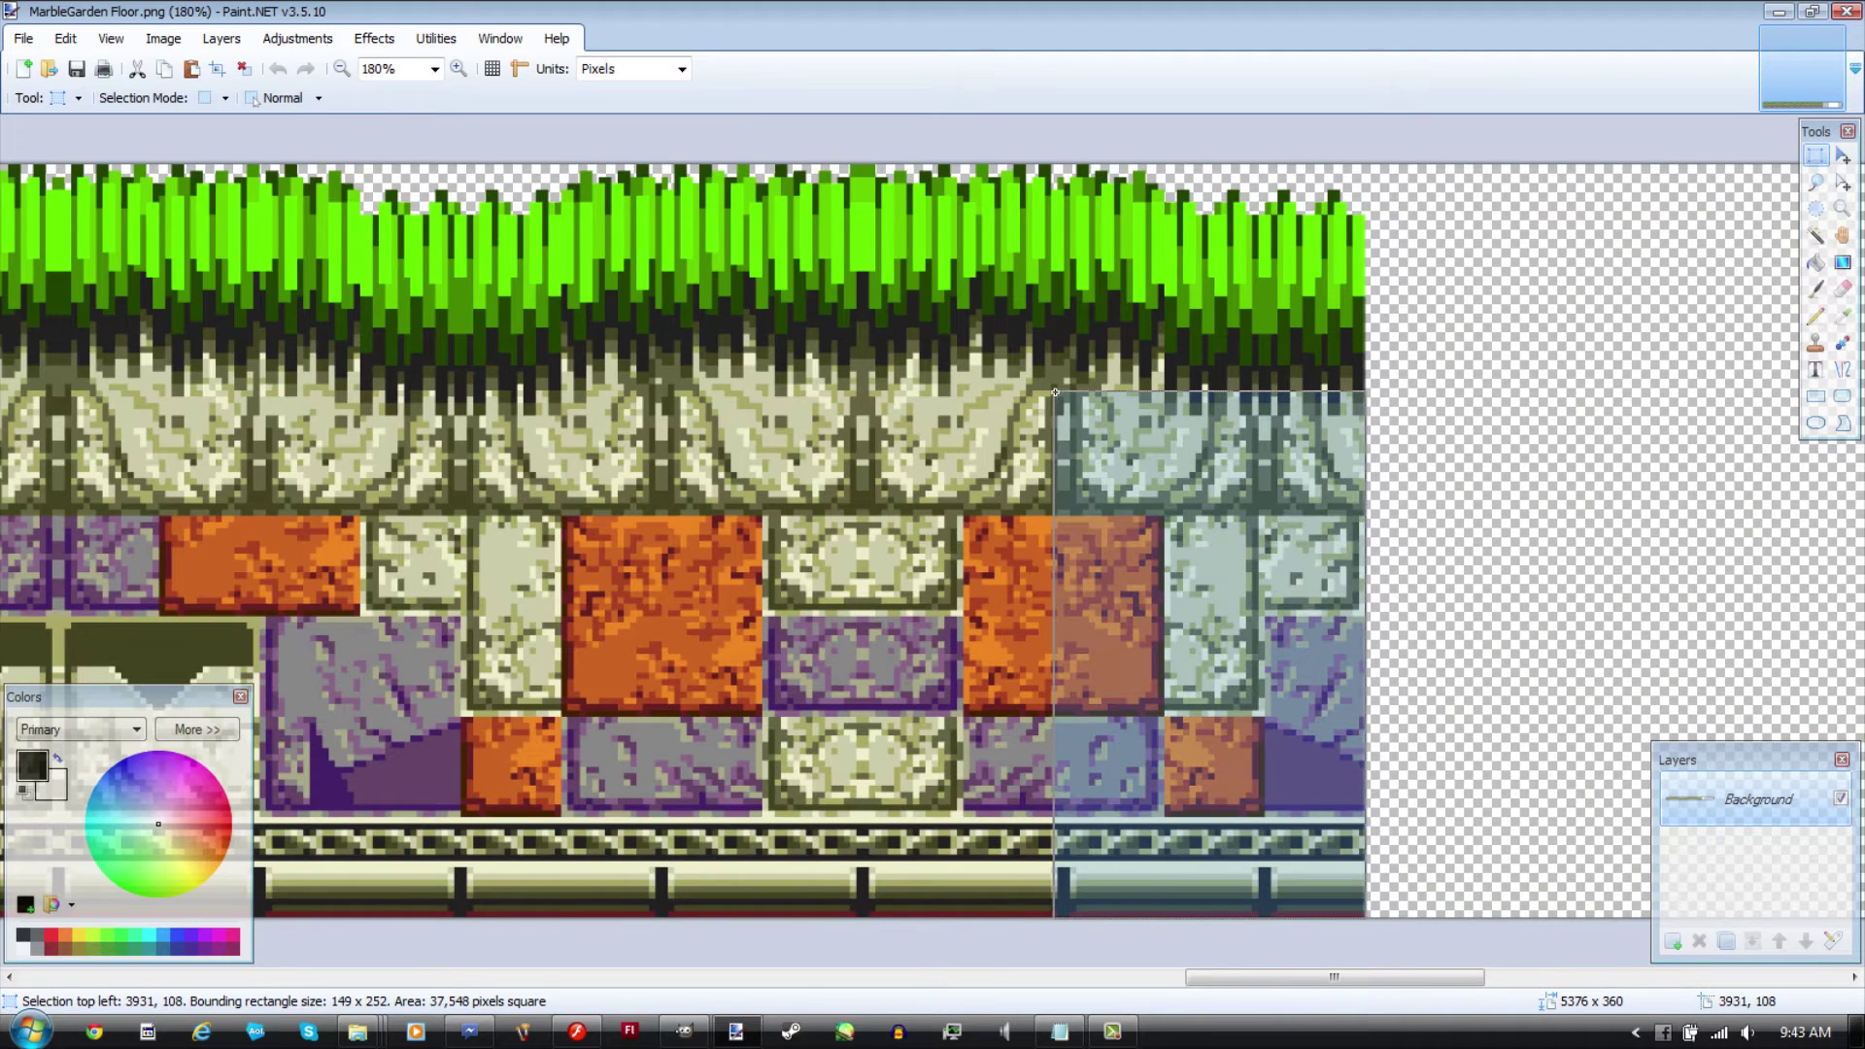
scroll(1364, 186, "up", 3)
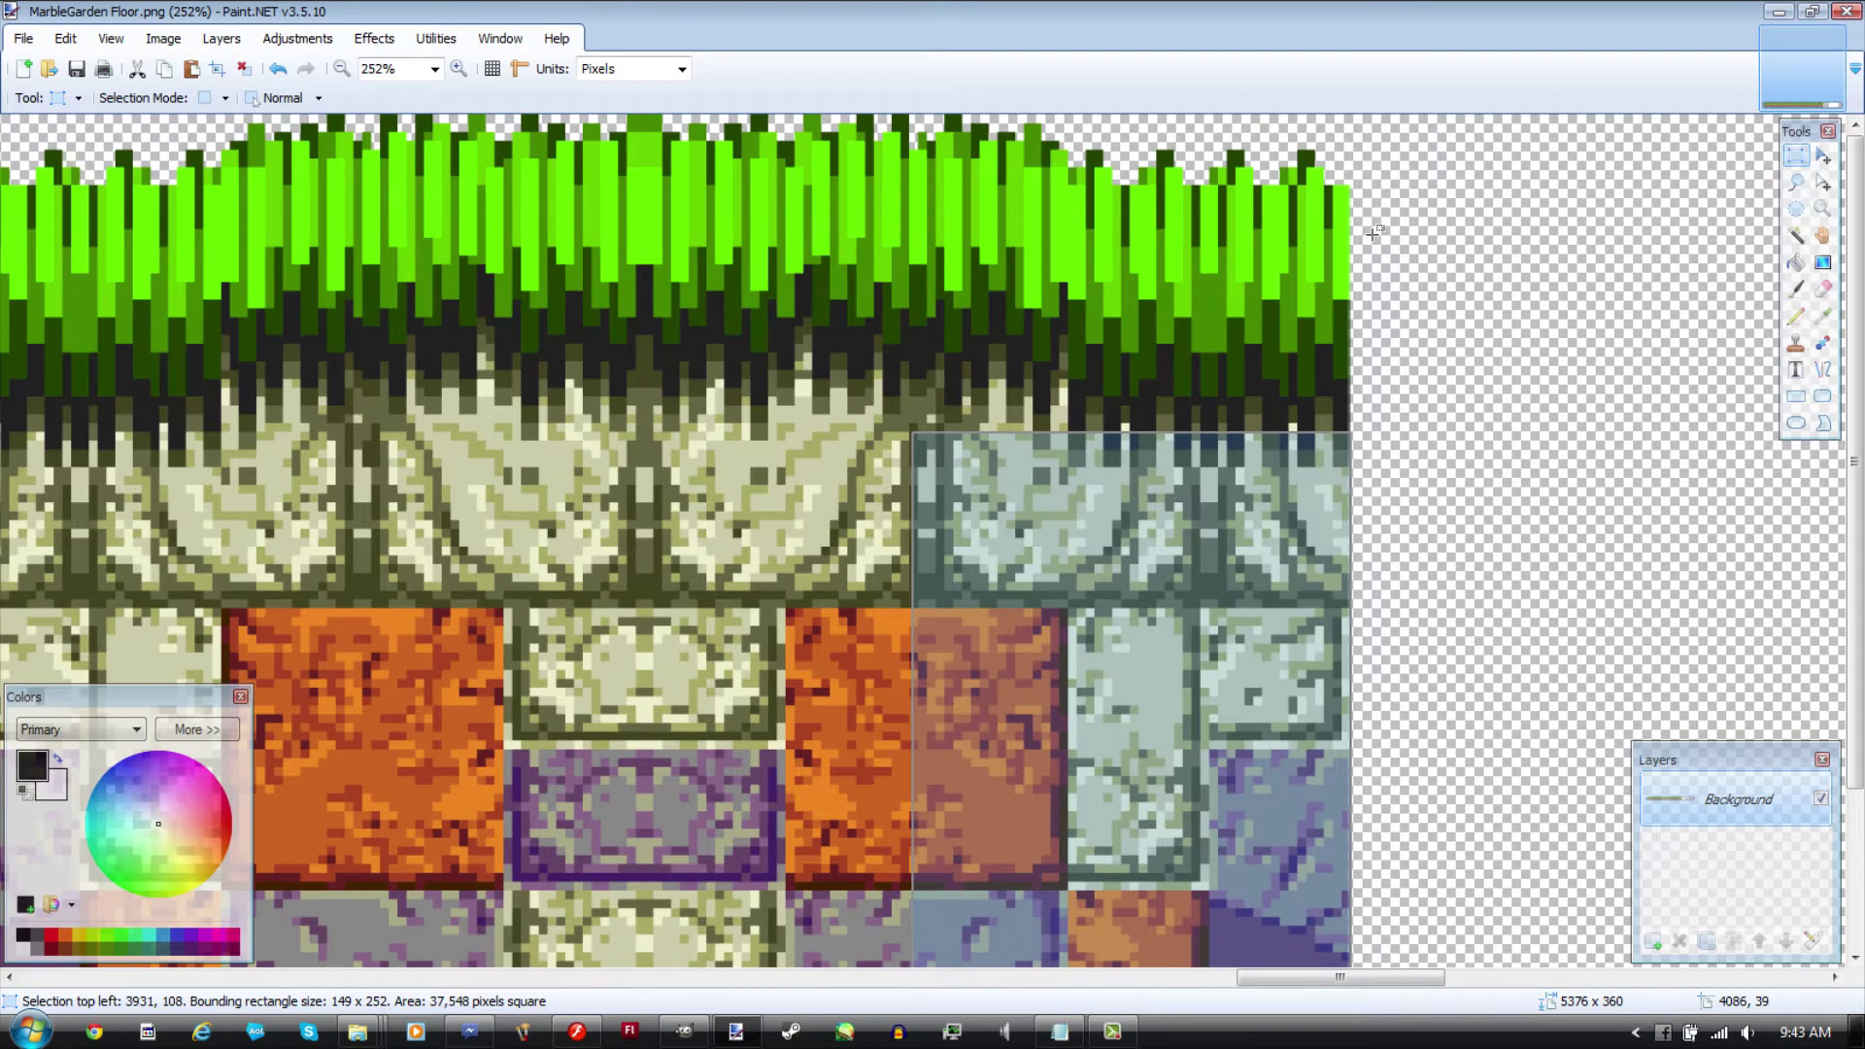
left_click(1373, 233)
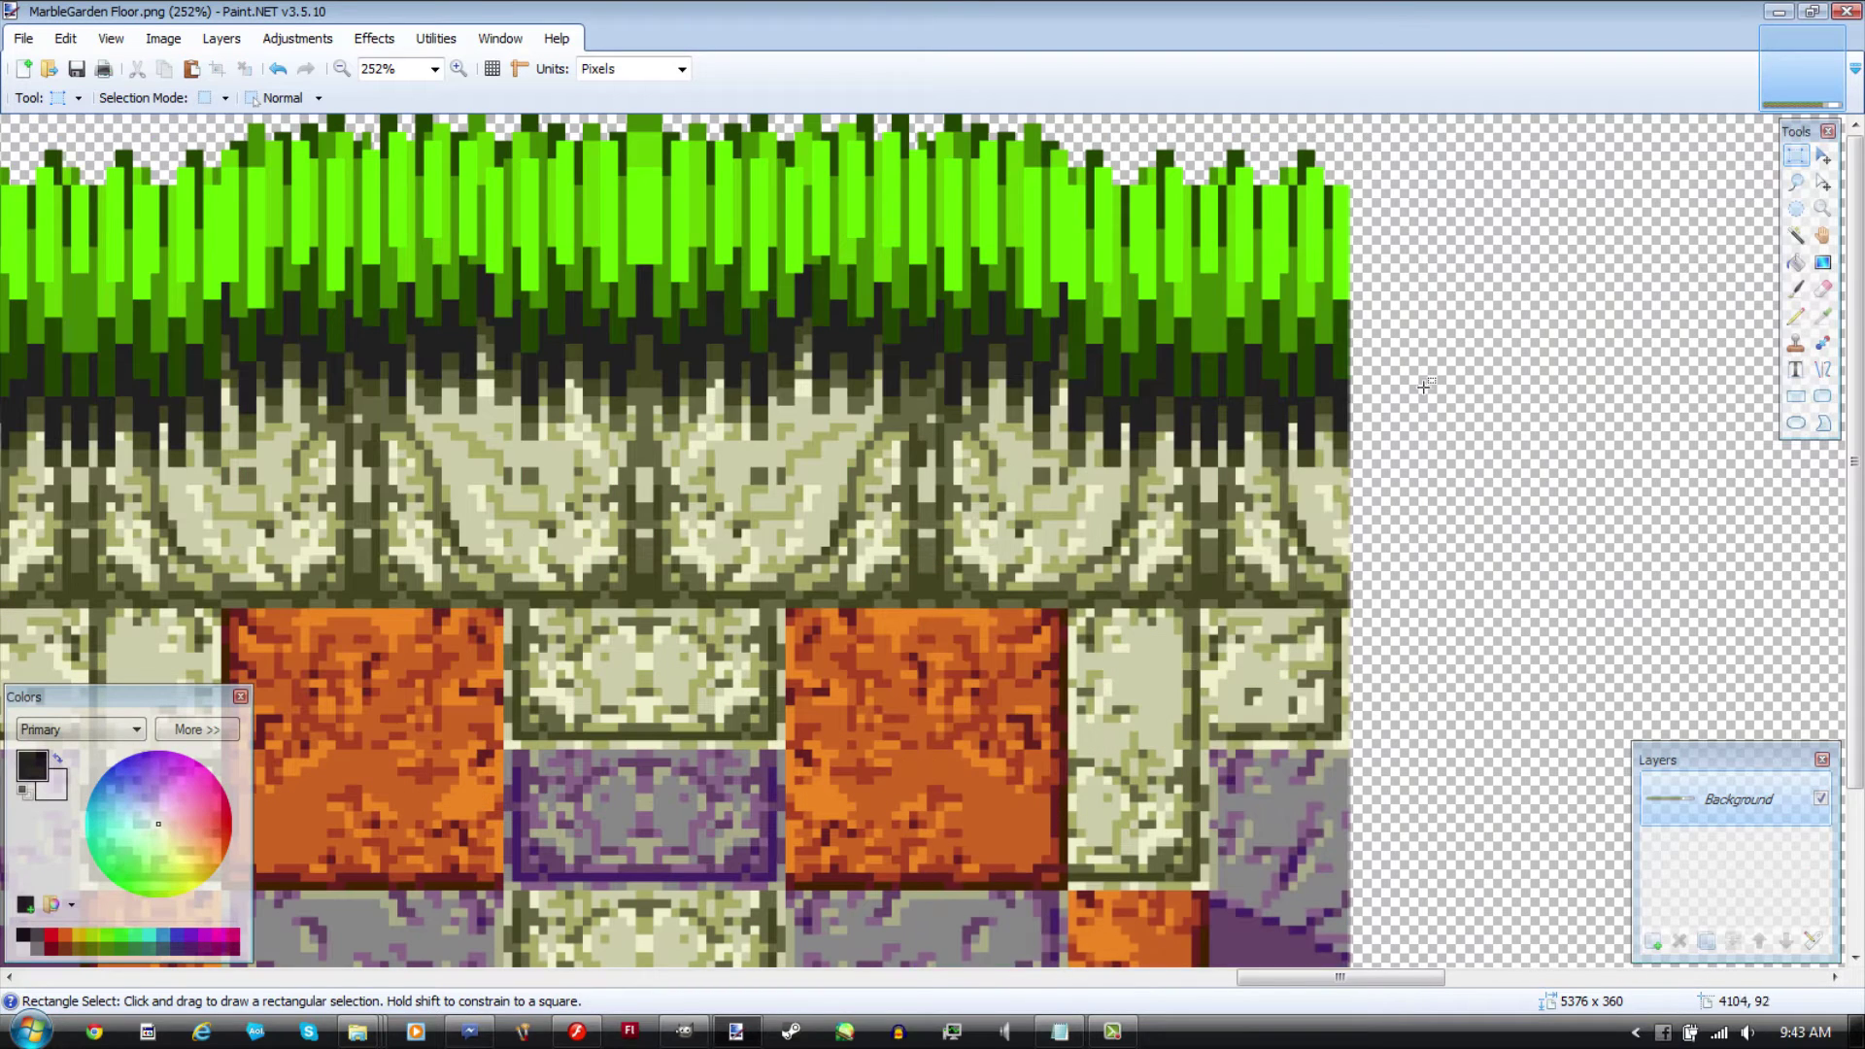
scroll(1394, 464, "down", 3)
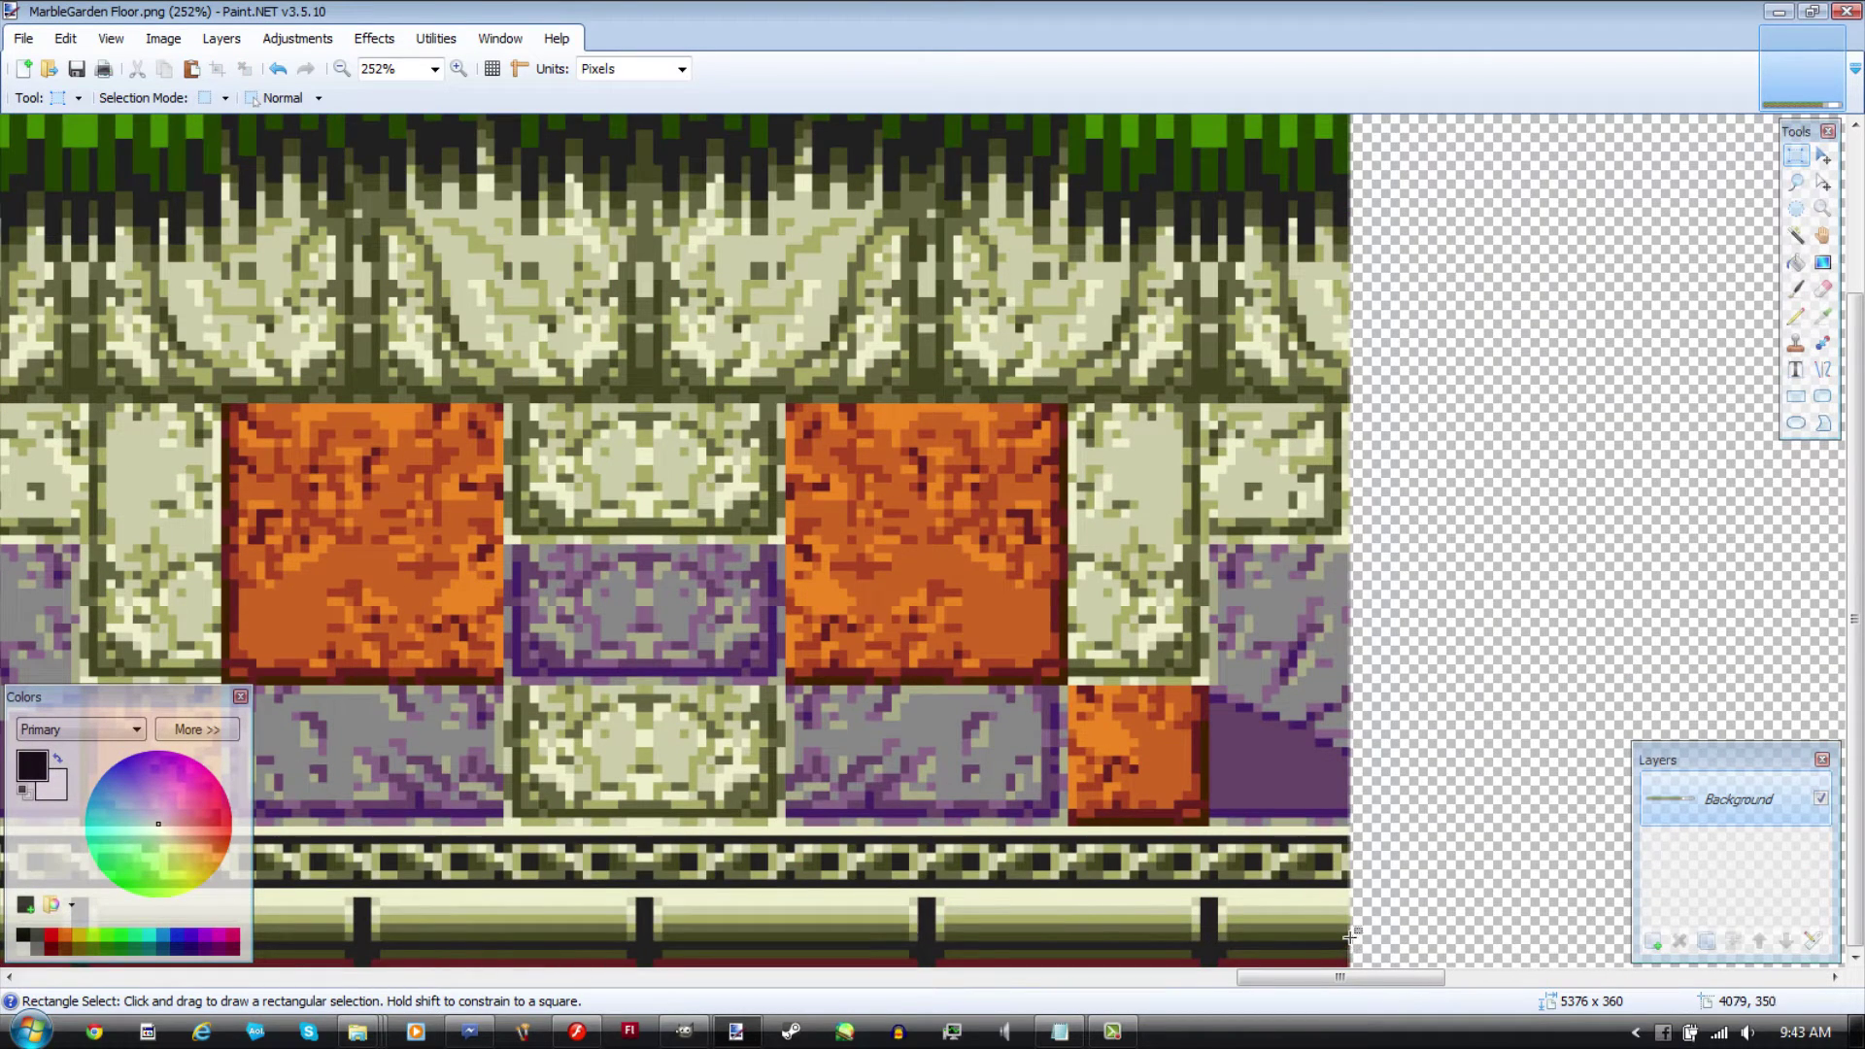
scroll(1295, 418, "down", 1)
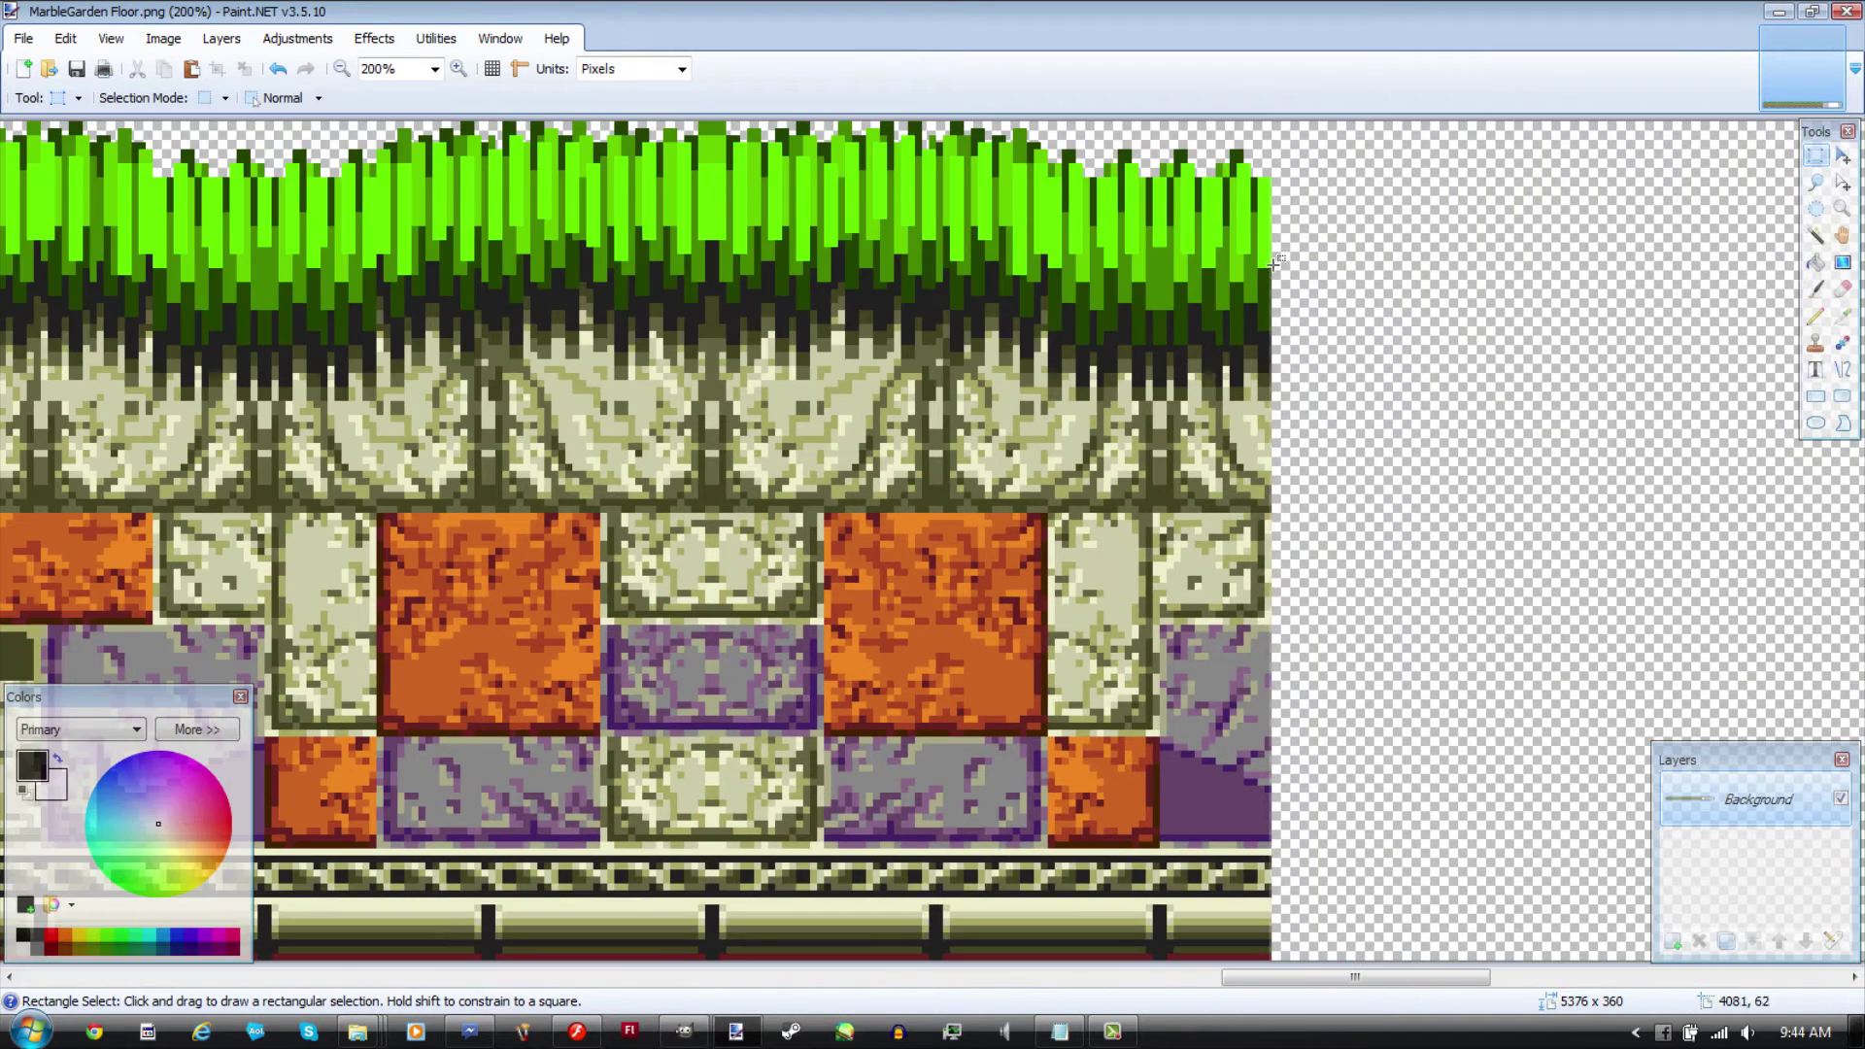
left_click_drag(1272, 244, 2, 65)
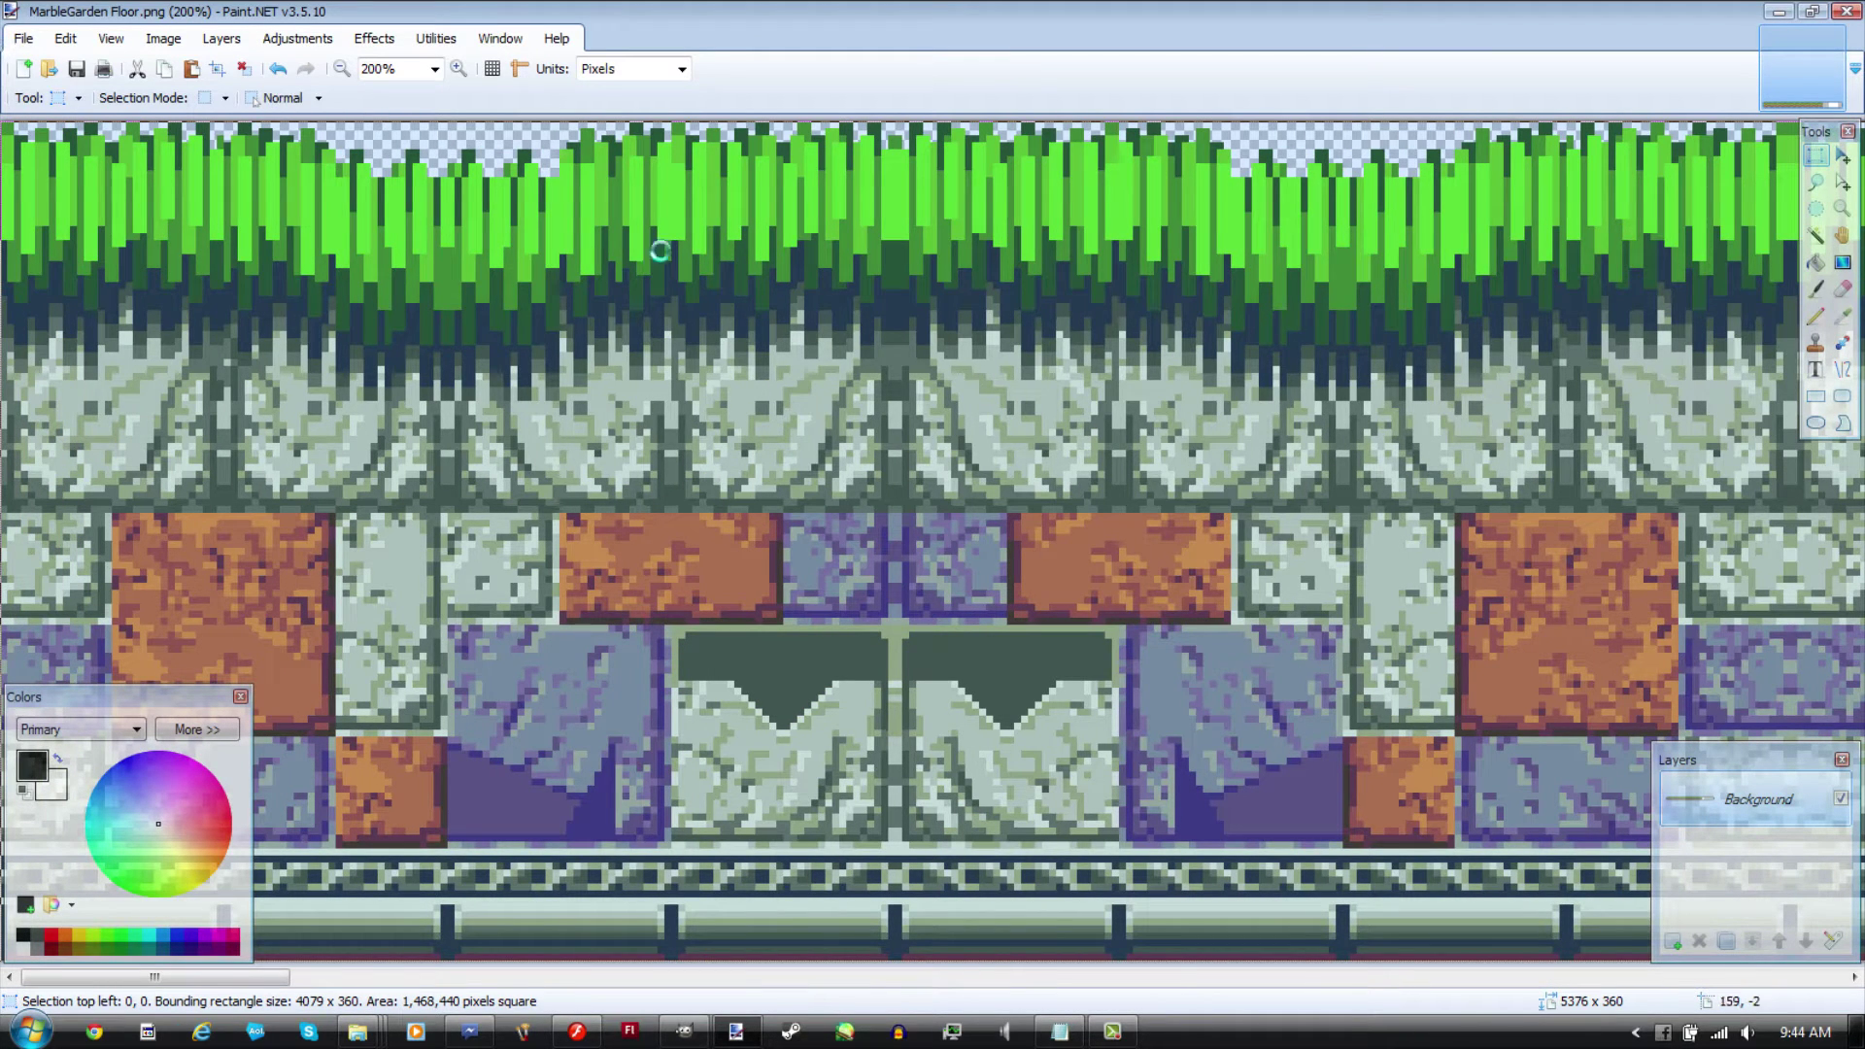
key("ctrl+n")
Step: Paste the floor strip into a new 4079 × 360 image and close the original
left_click(950, 646)
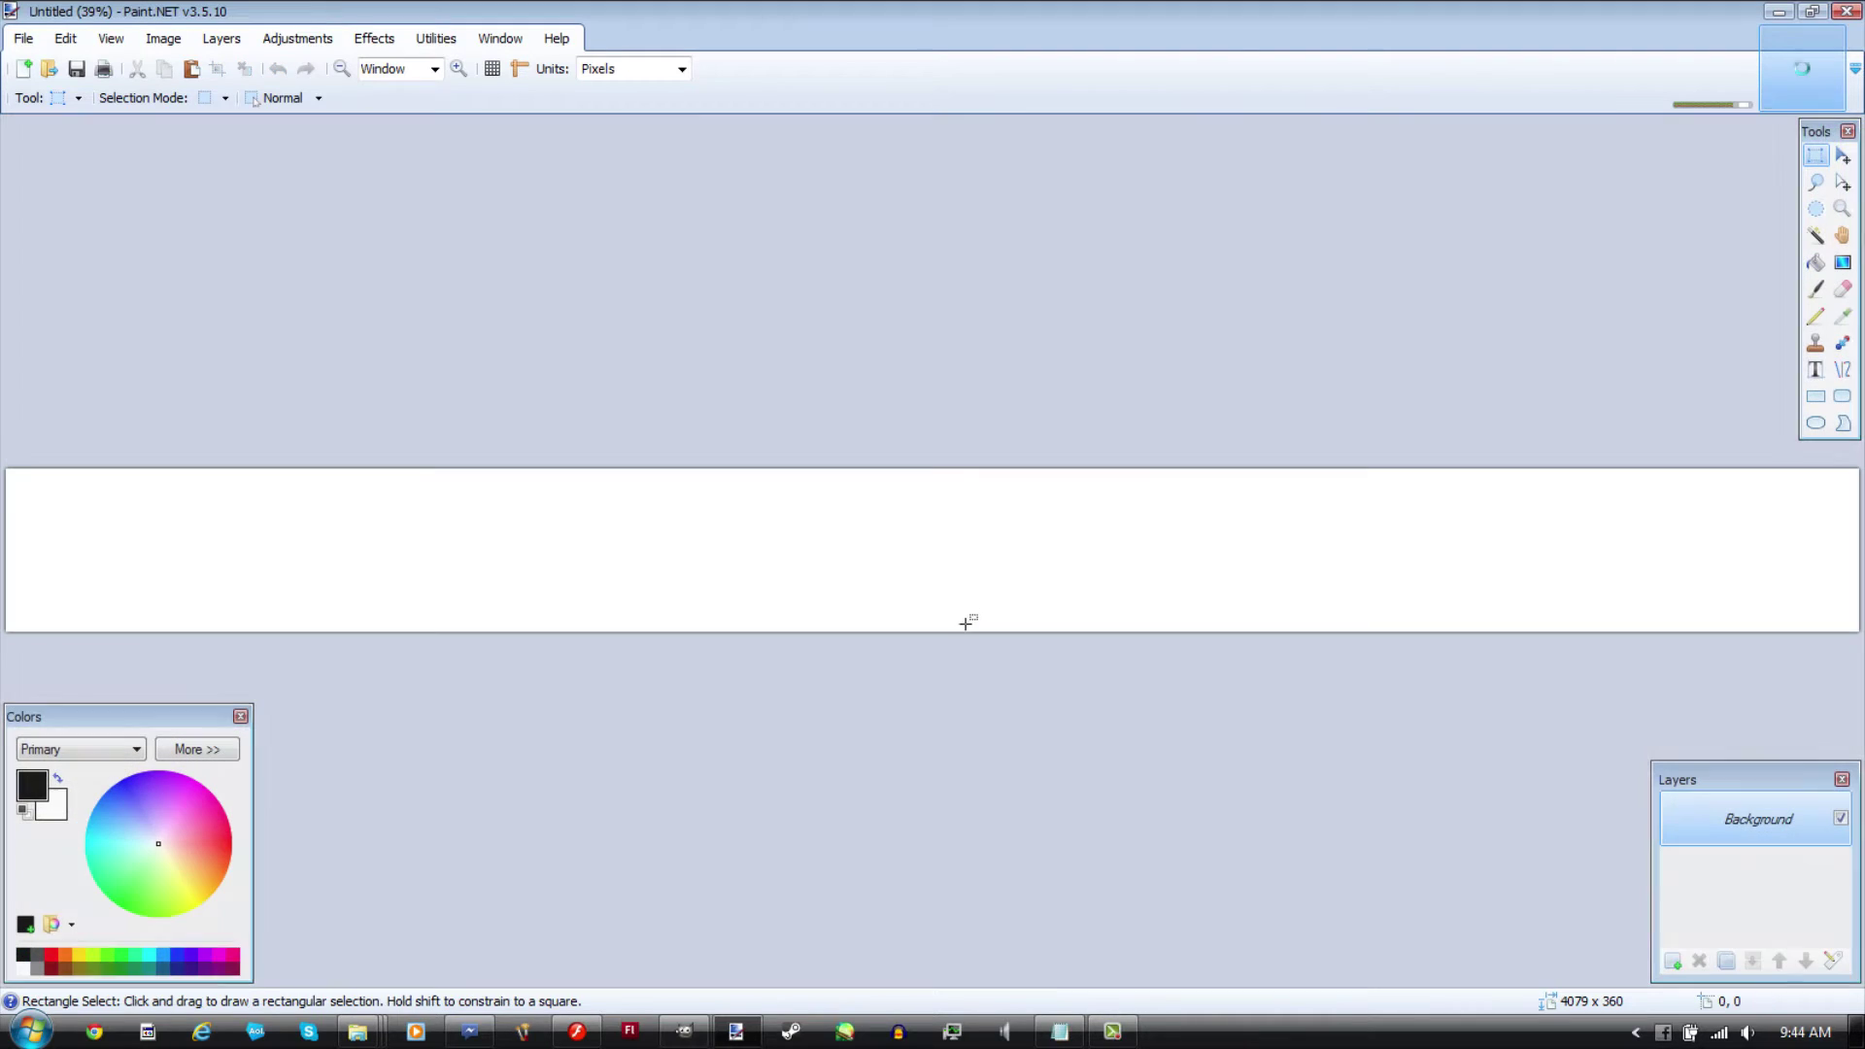
key("ctrl+v")
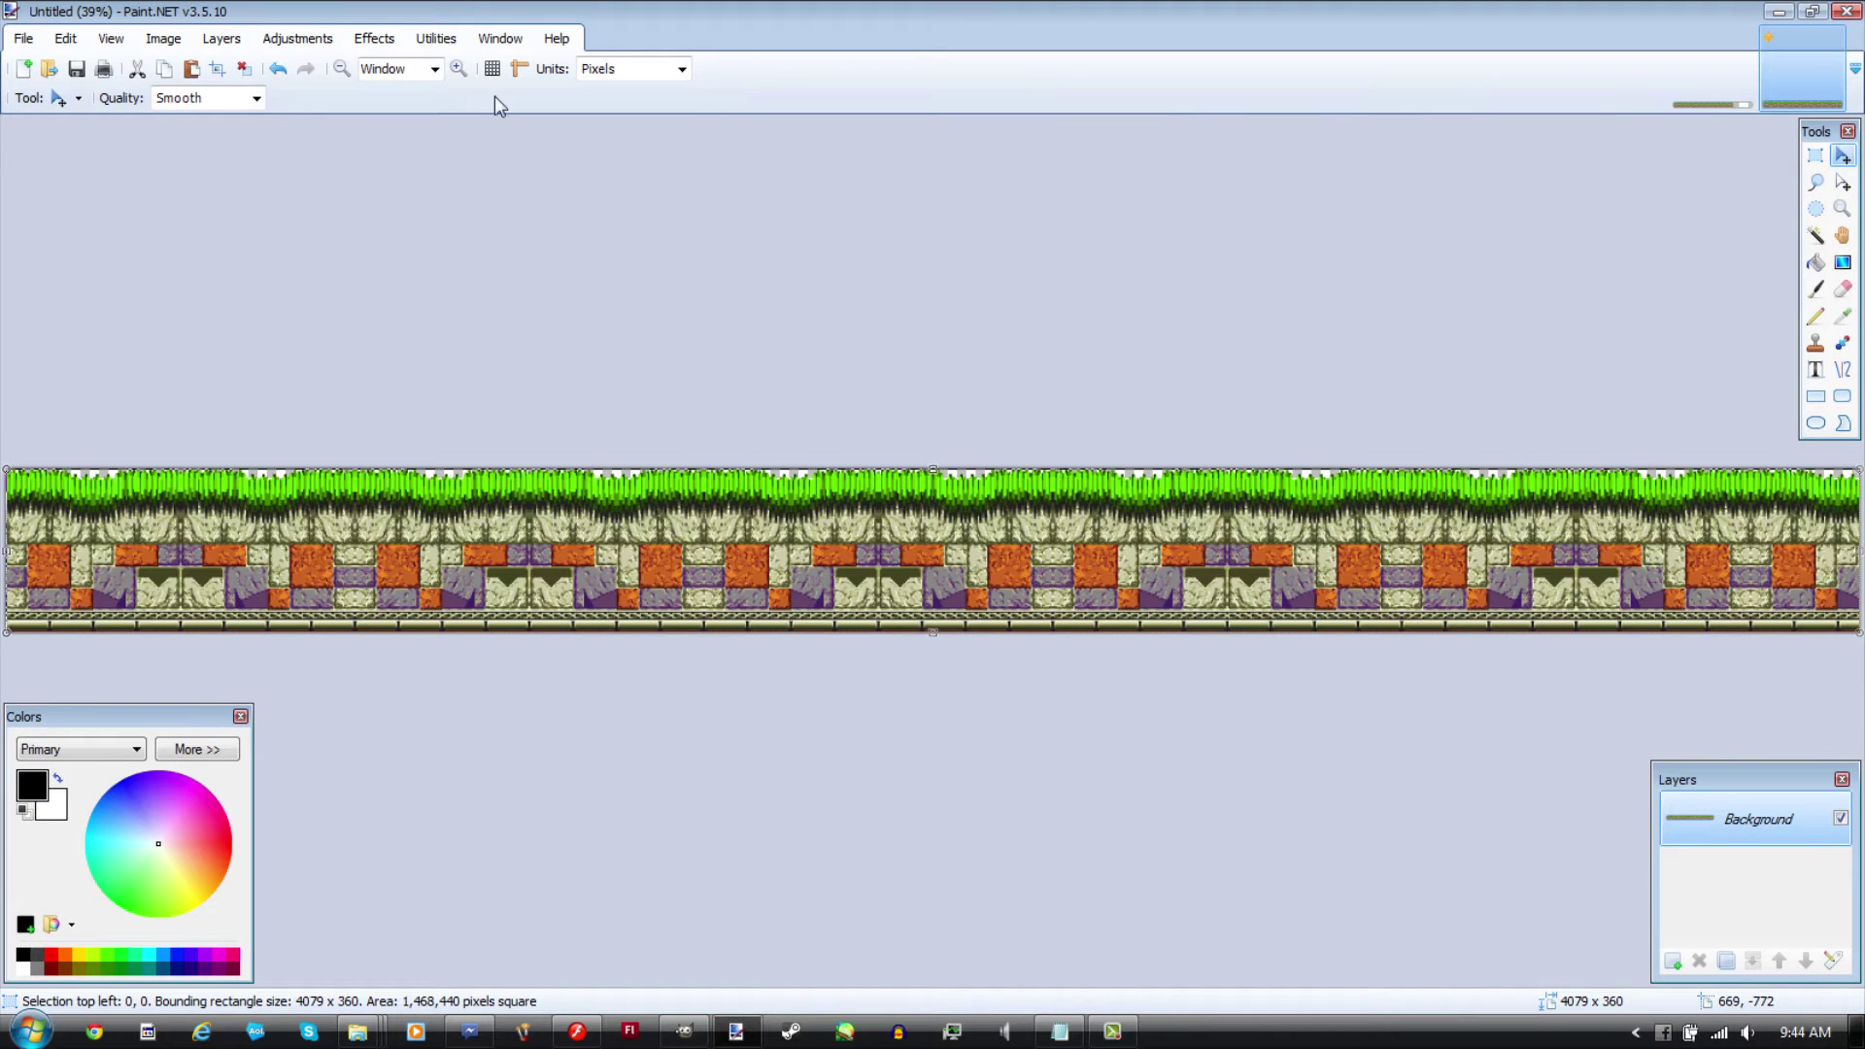
left_click(1749, 50)
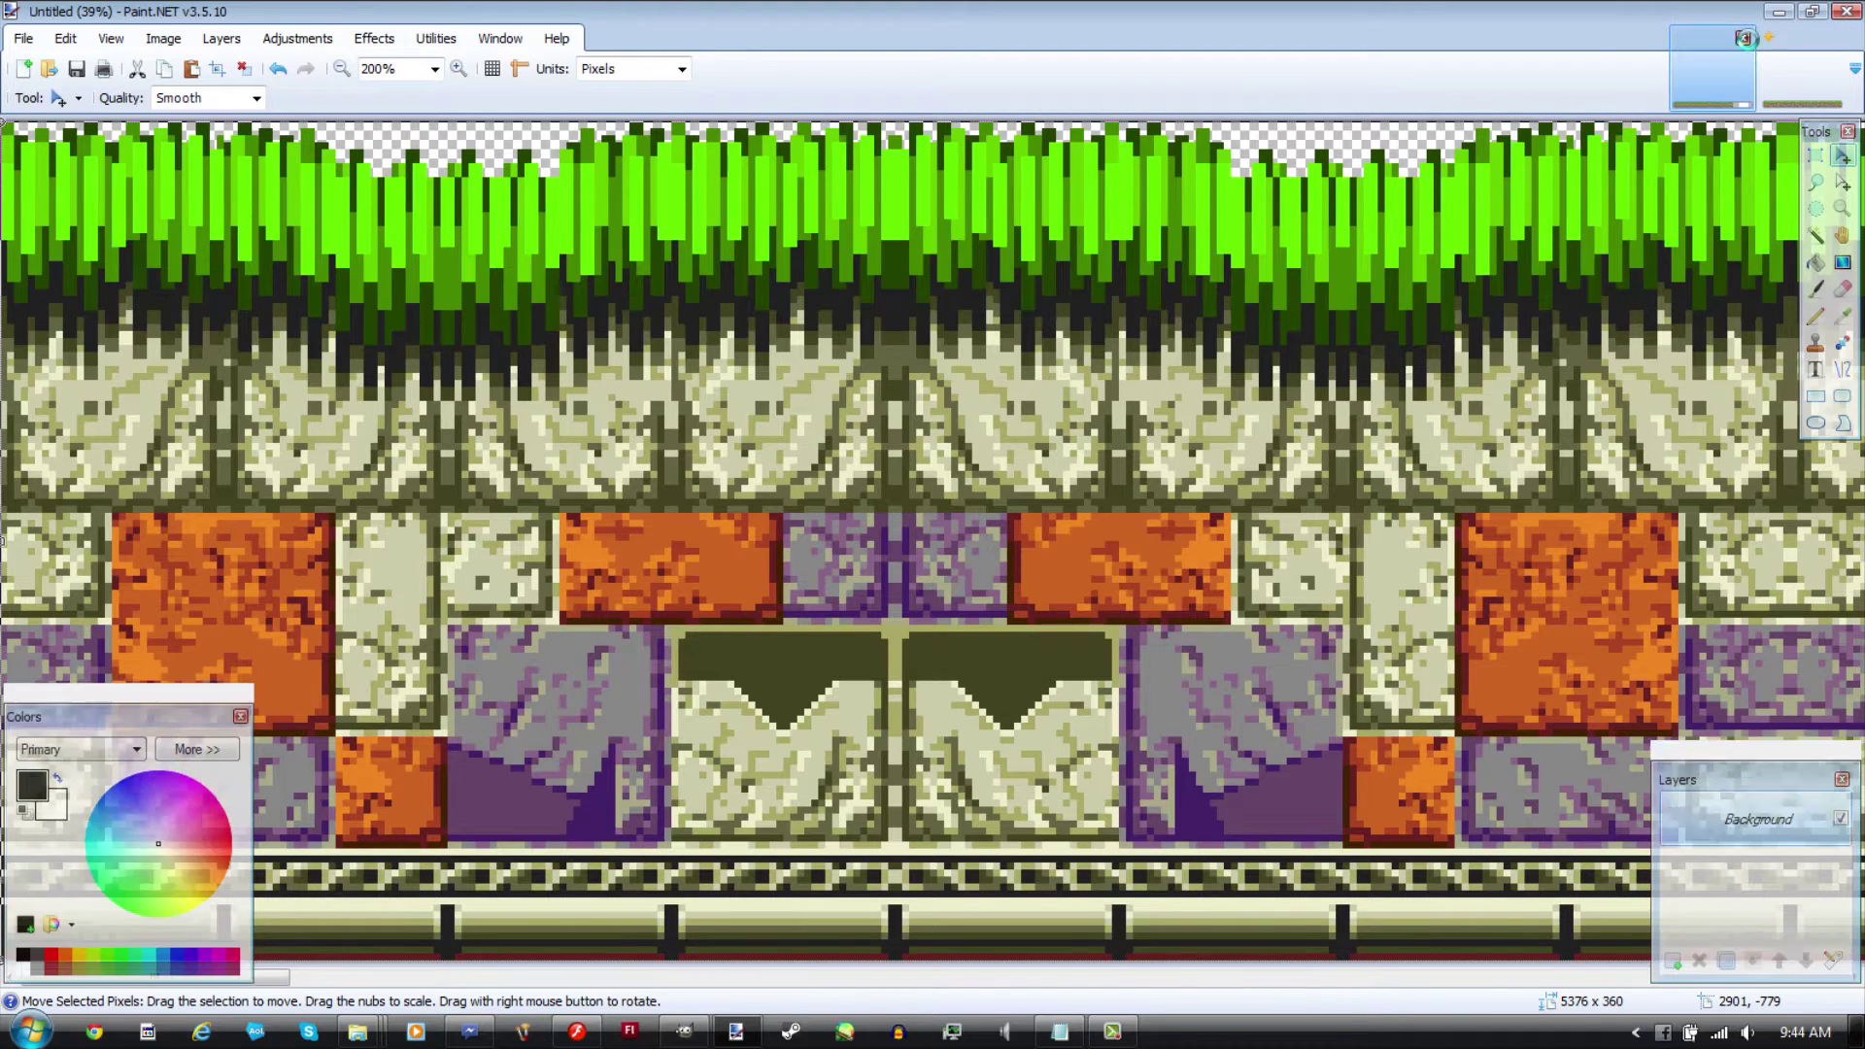
left_click(1745, 39)
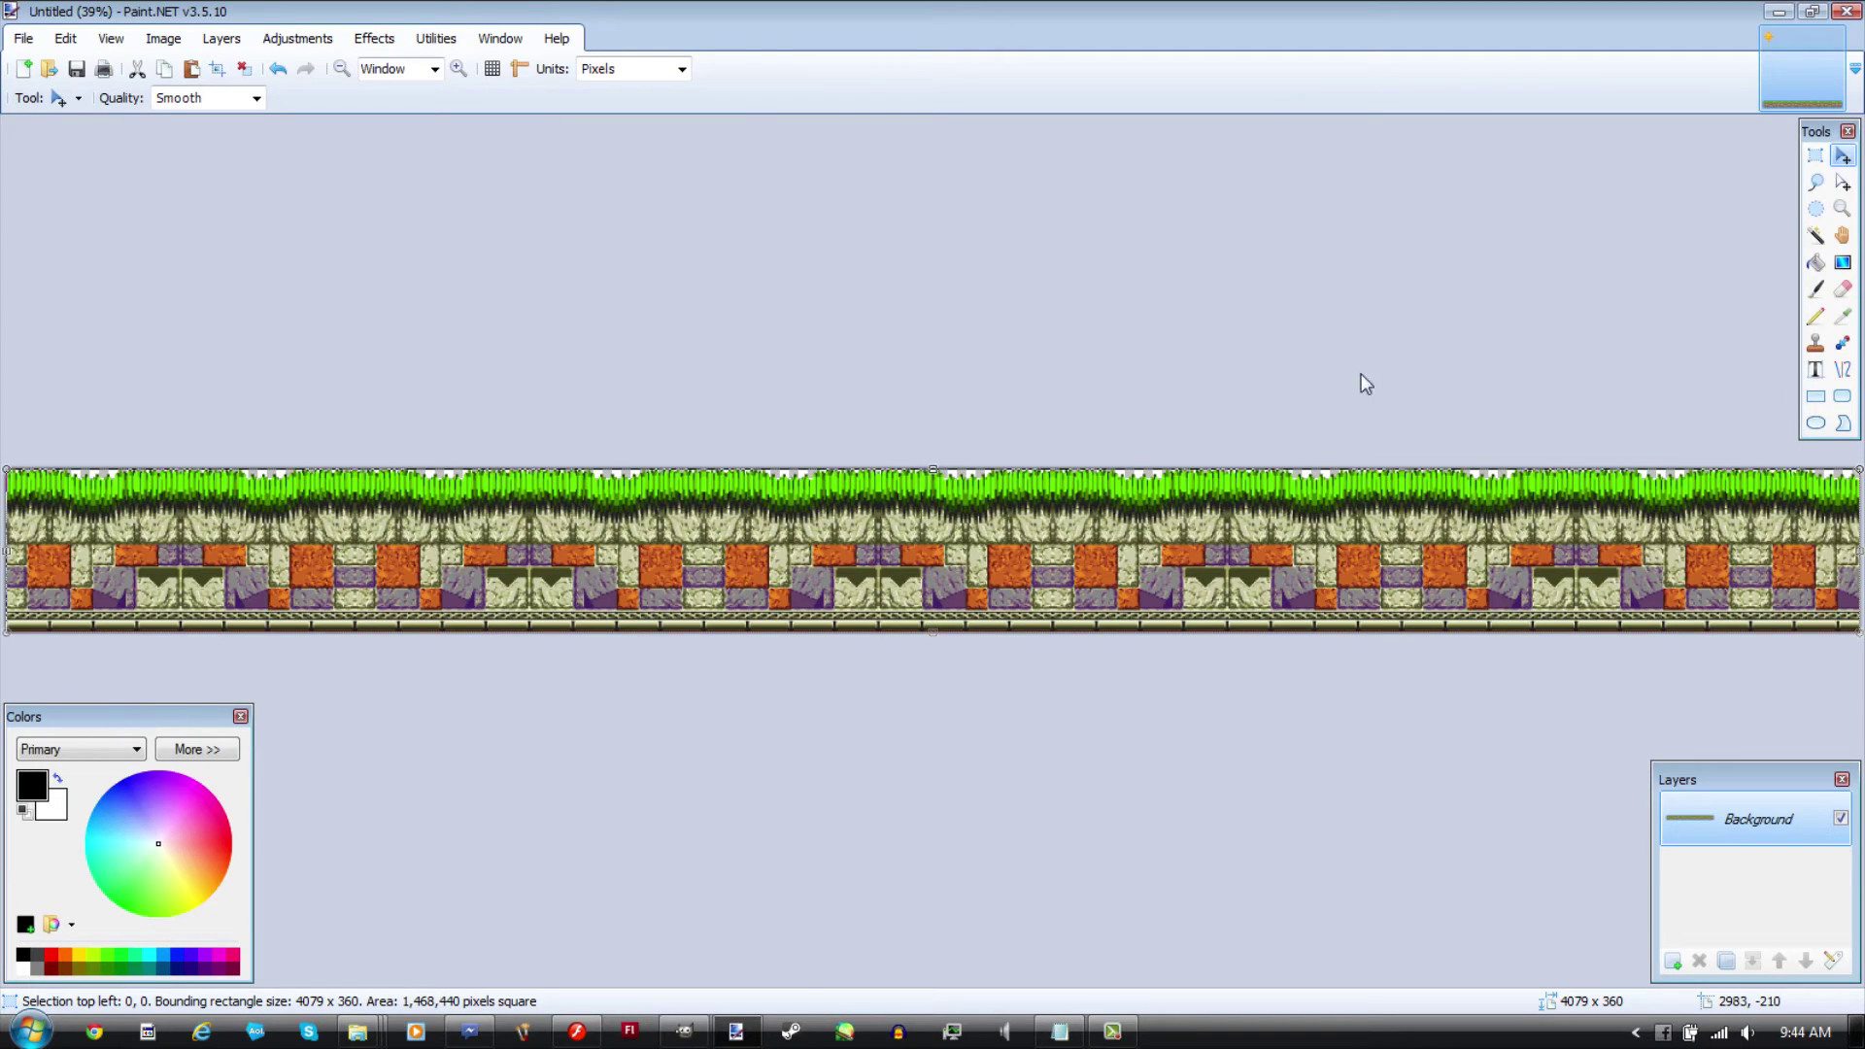
Step: Save the new image as PNG over MarbleGarden Floor.png, replacing the existing file
key("ctrl+s")
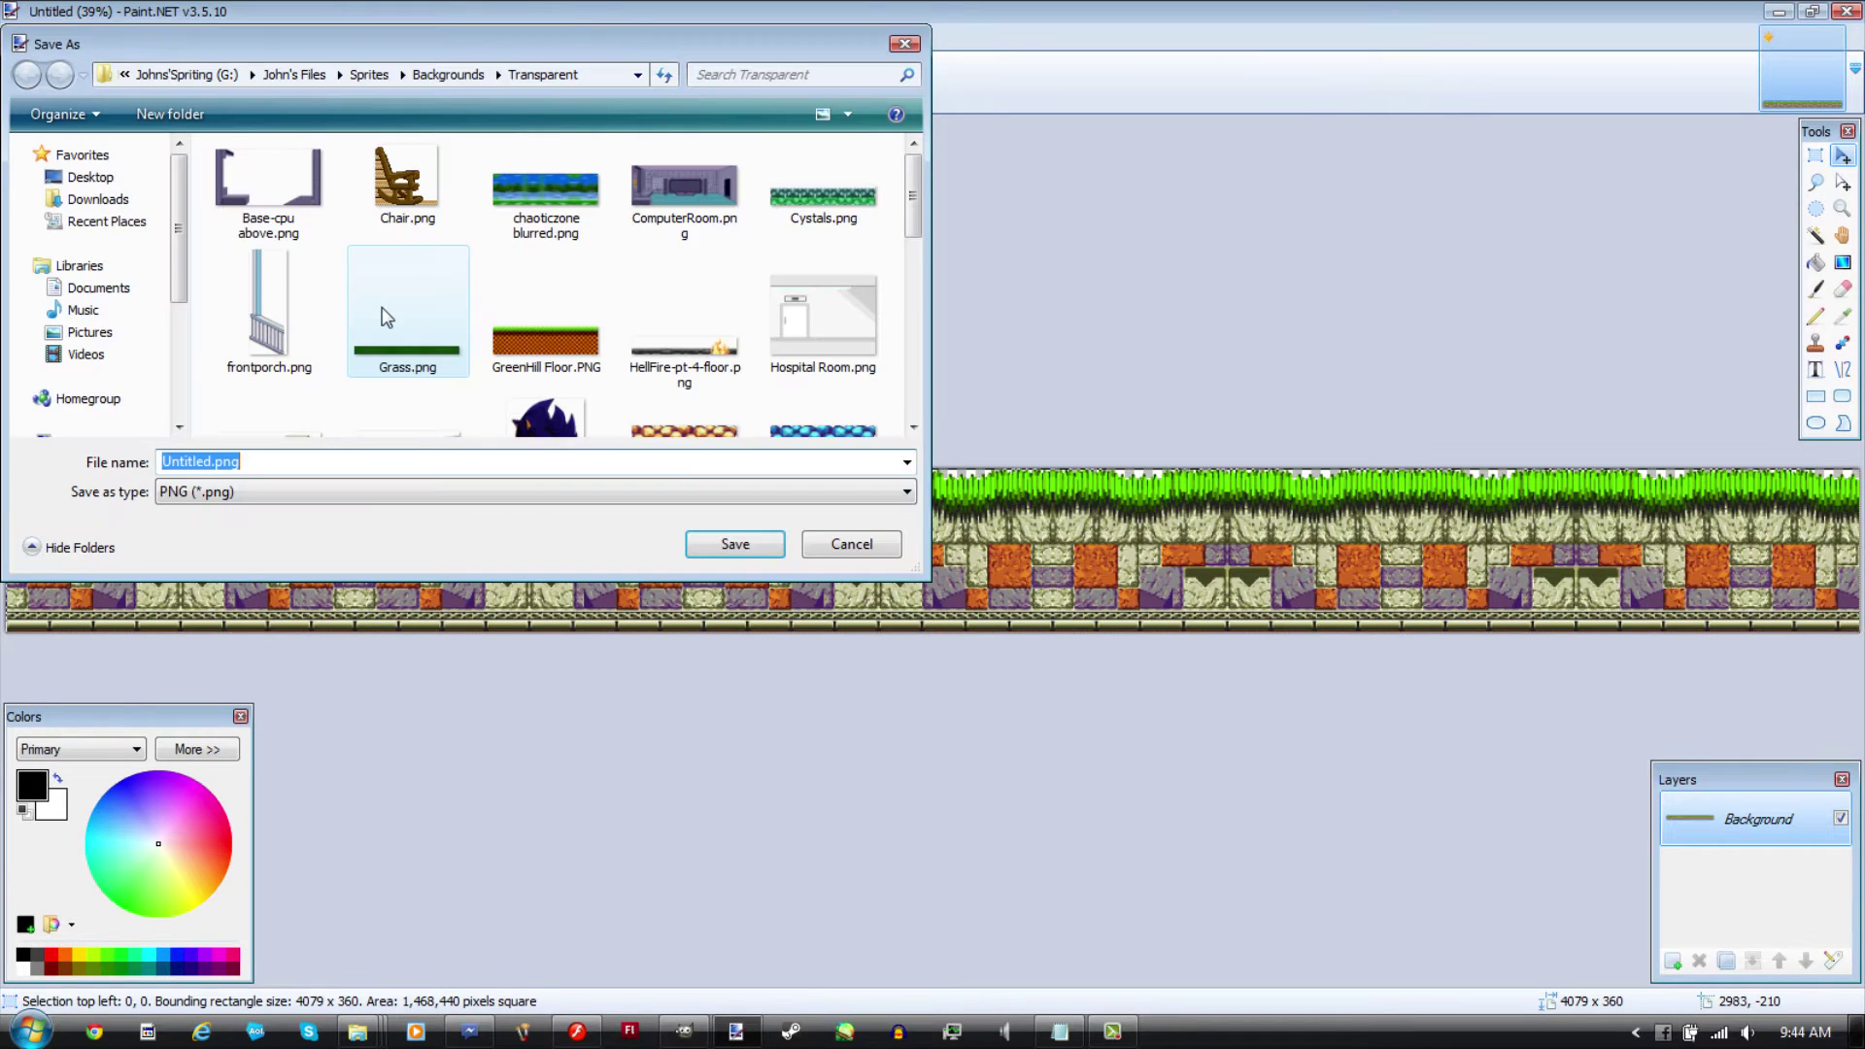
left_click(607, 333)
scroll(612, 335, "down", 3)
left_click(577, 267)
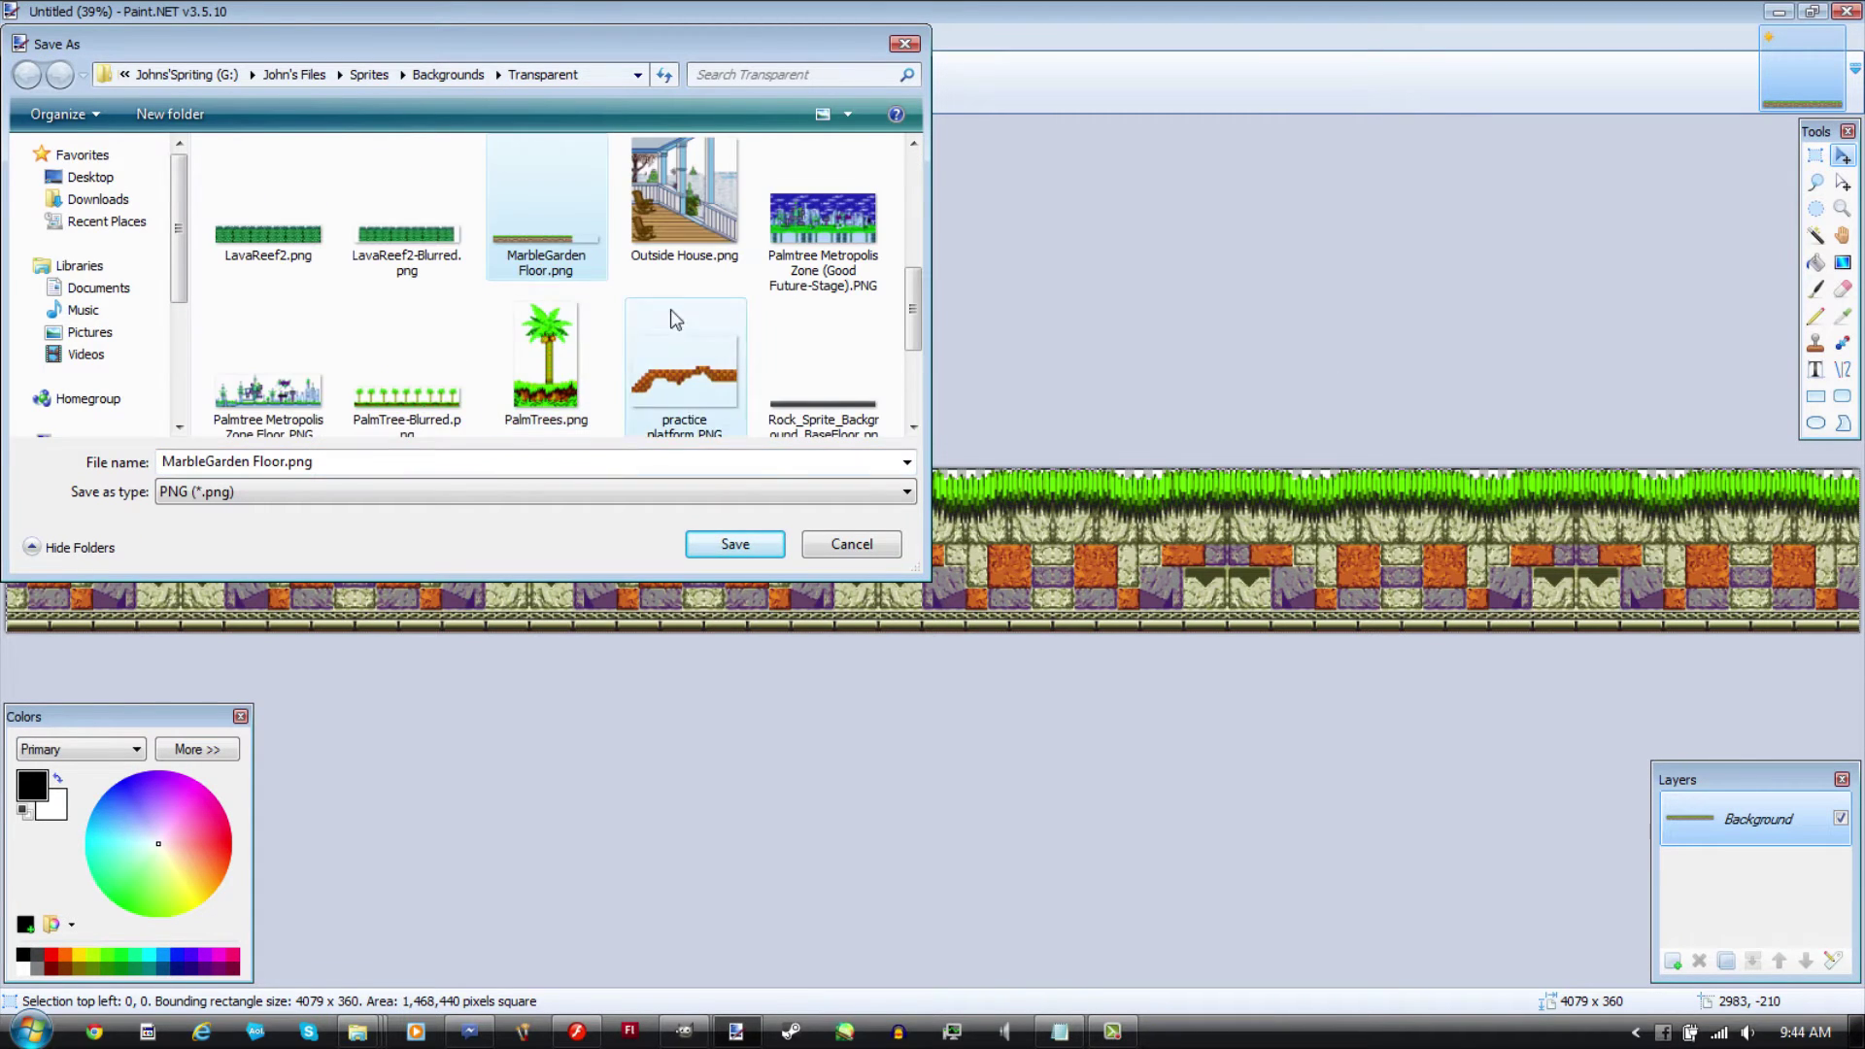
left_click(736, 552)
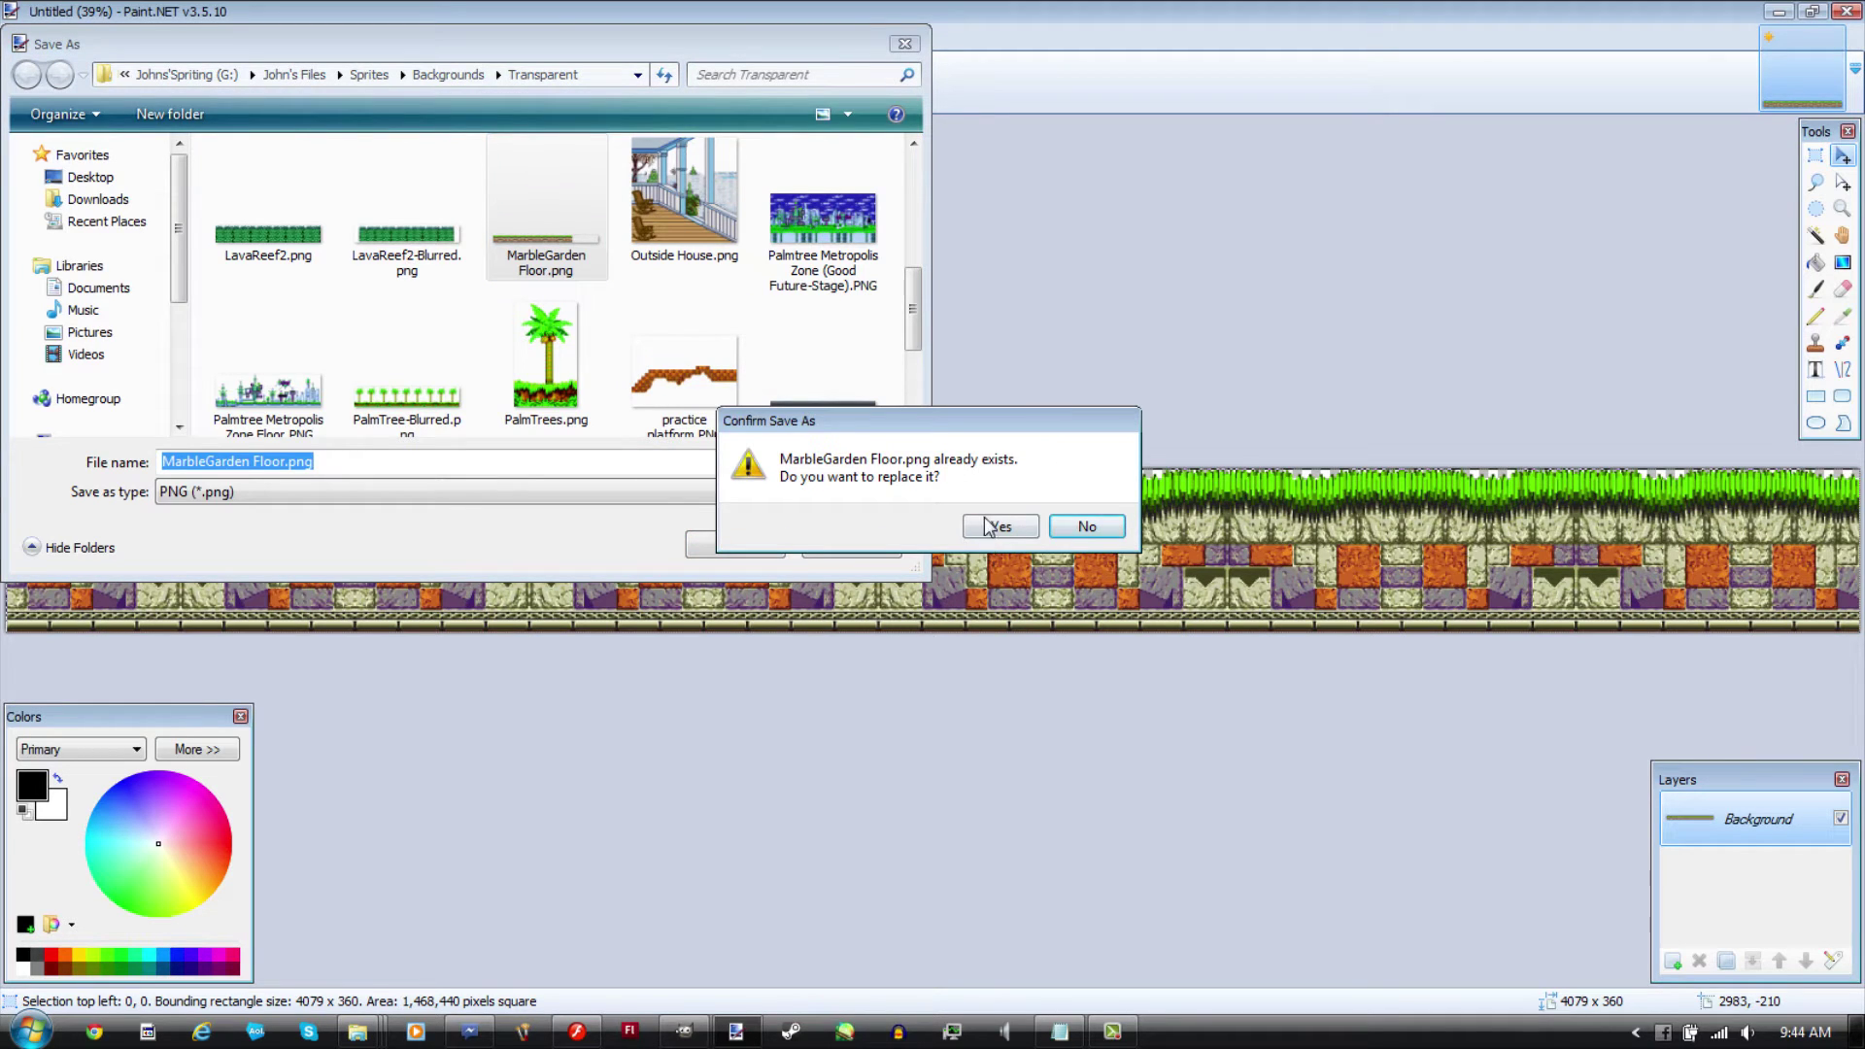
left_click(998, 527)
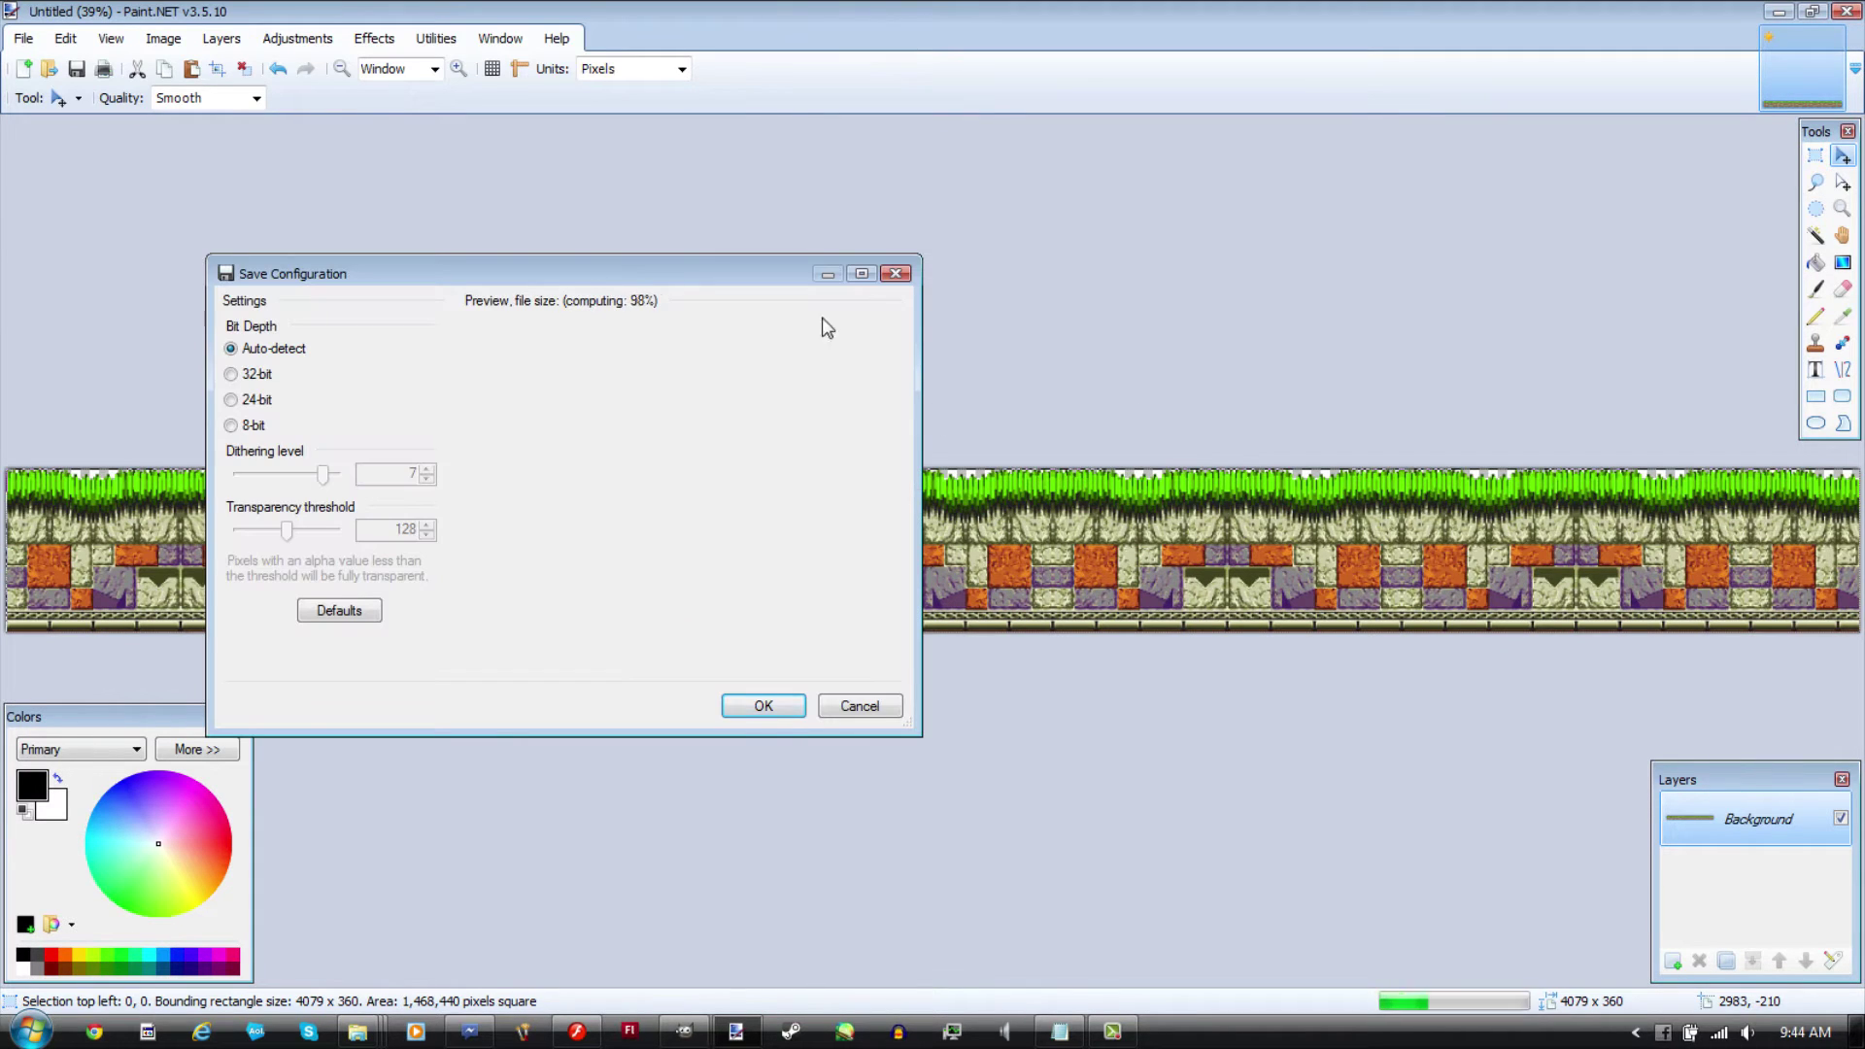
left_click(784, 711)
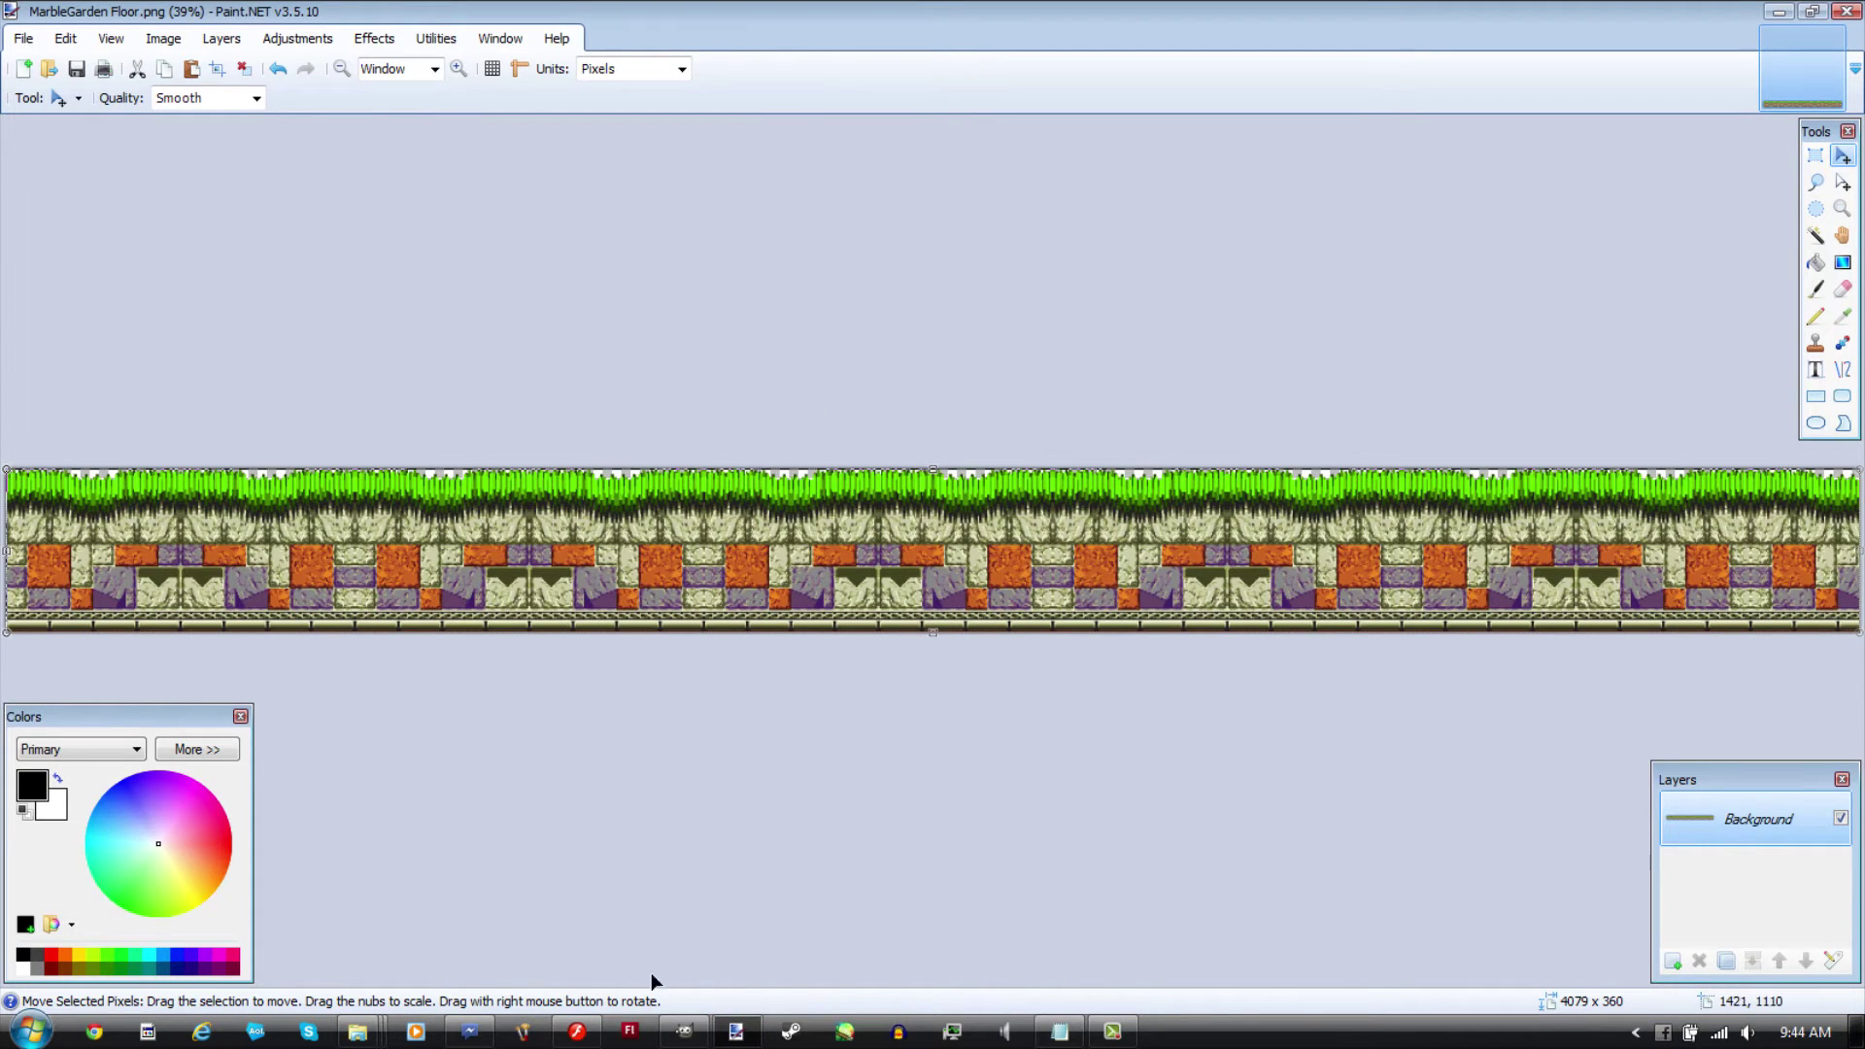
left_click(577, 1032)
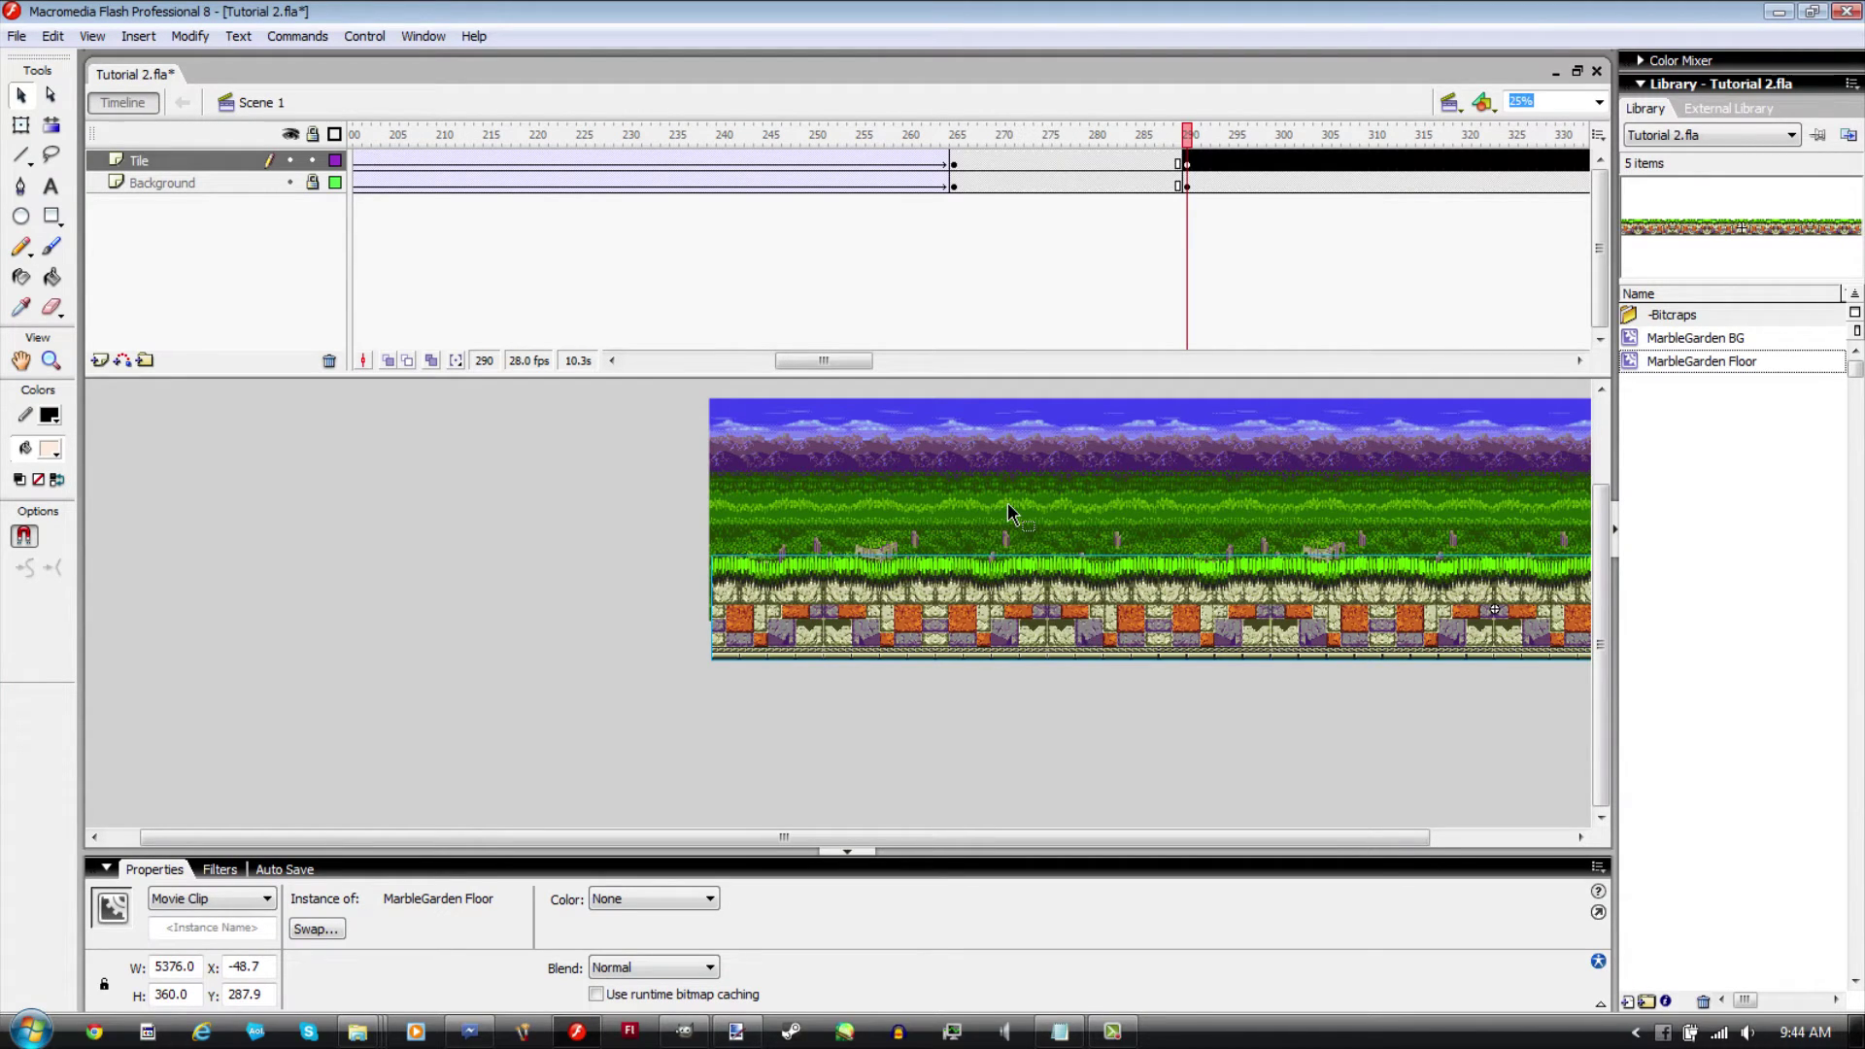
Step: Deselect the floor clip and lock the Tile layer in Flash
left_click(440, 596)
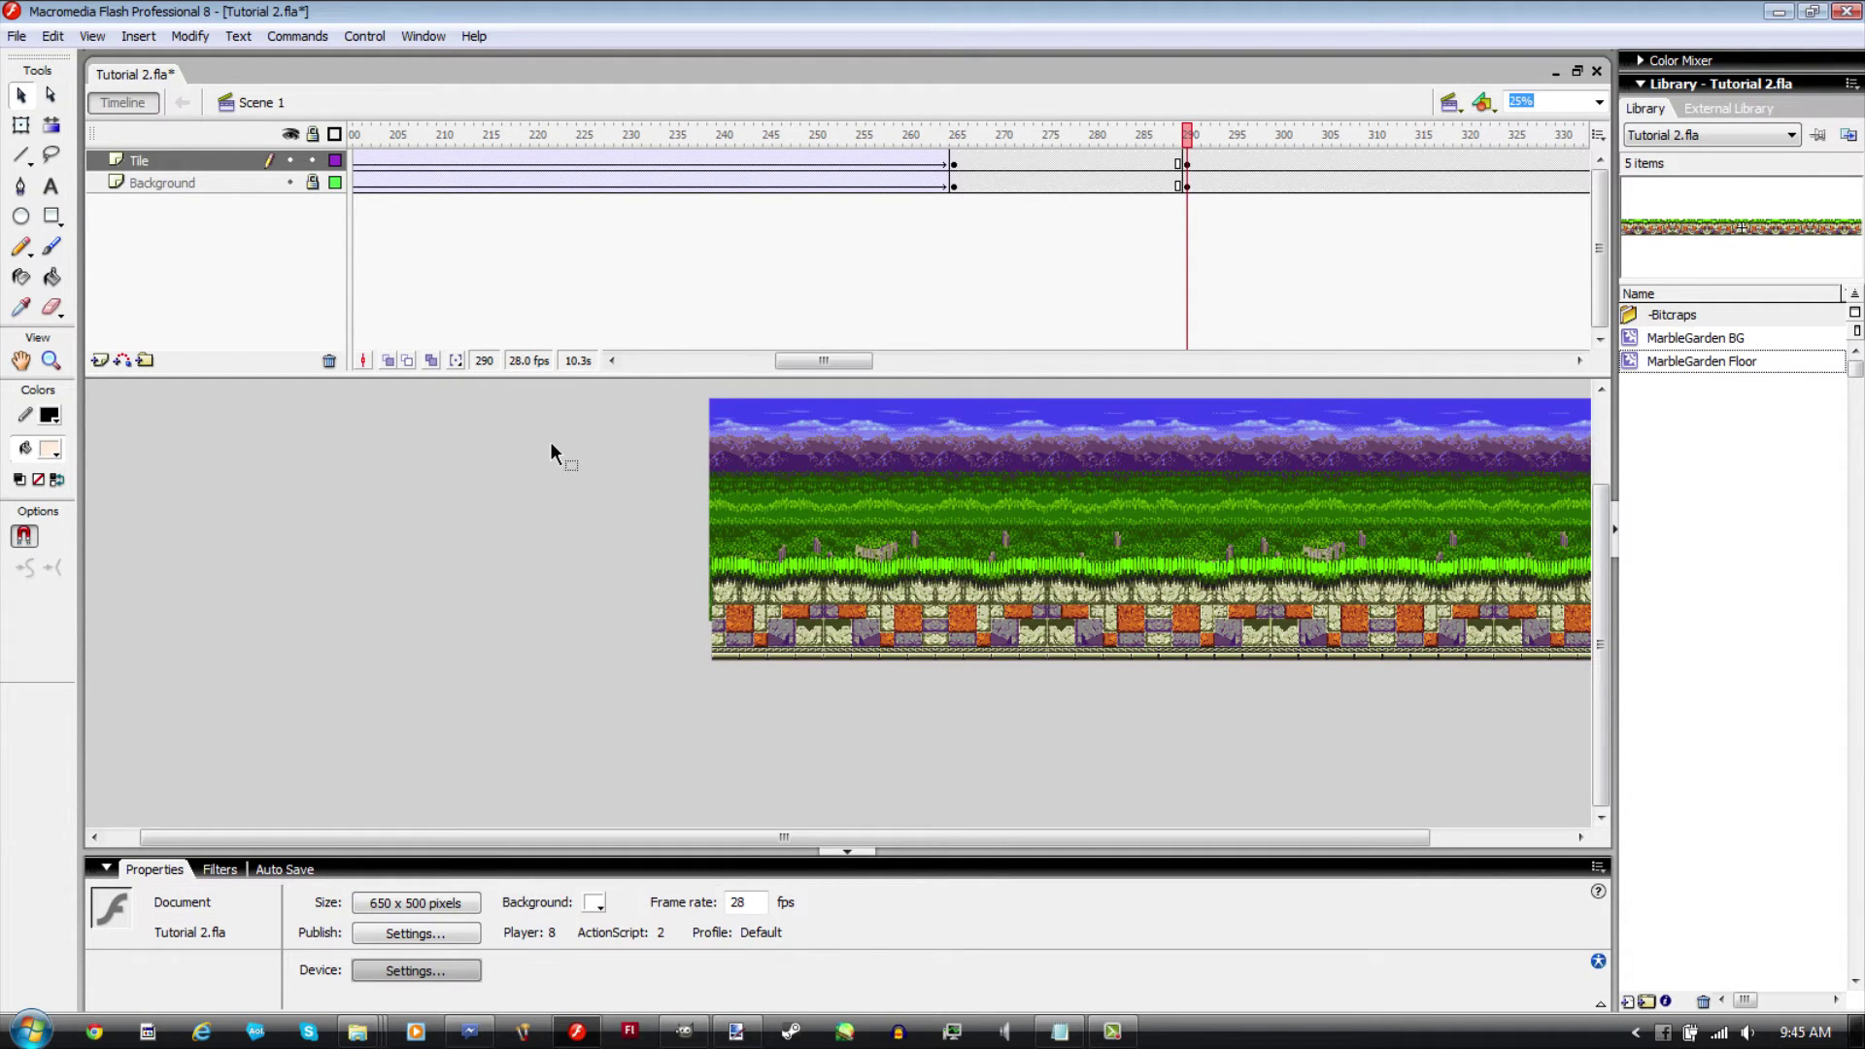
left_click(312, 160)
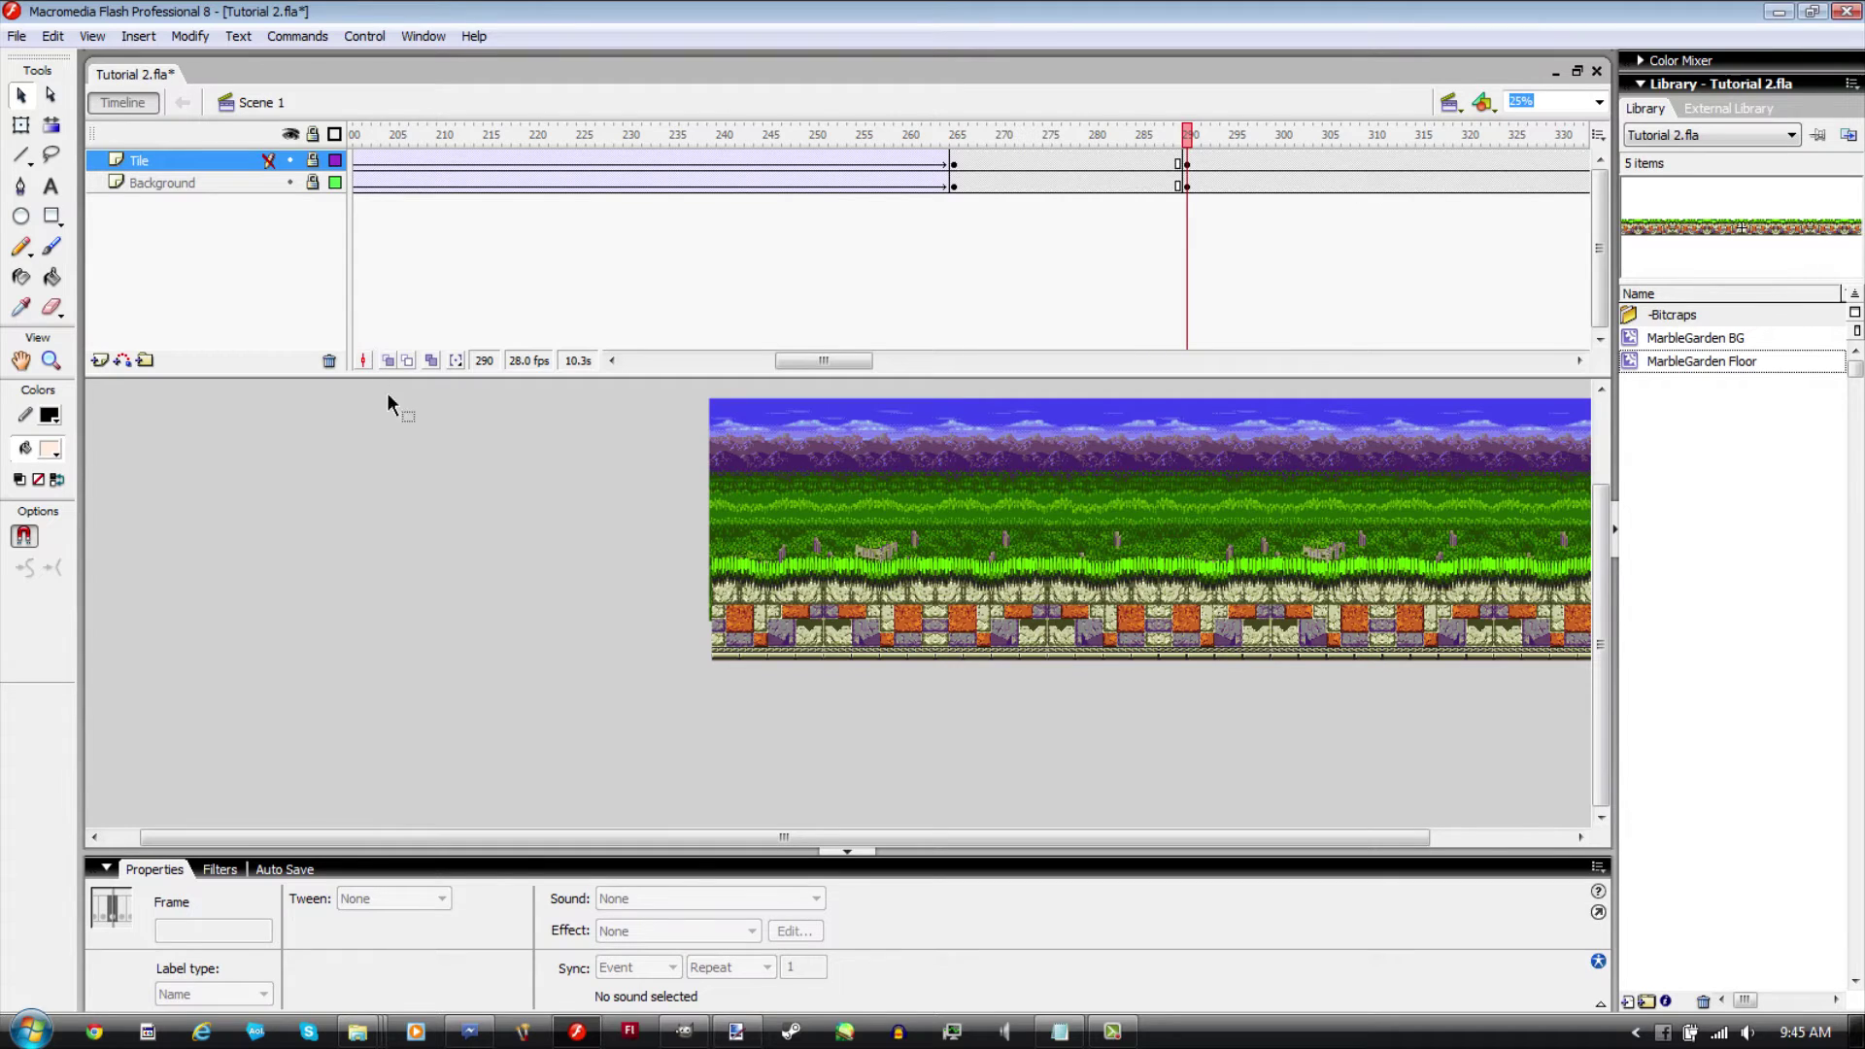
left_click(737, 1032)
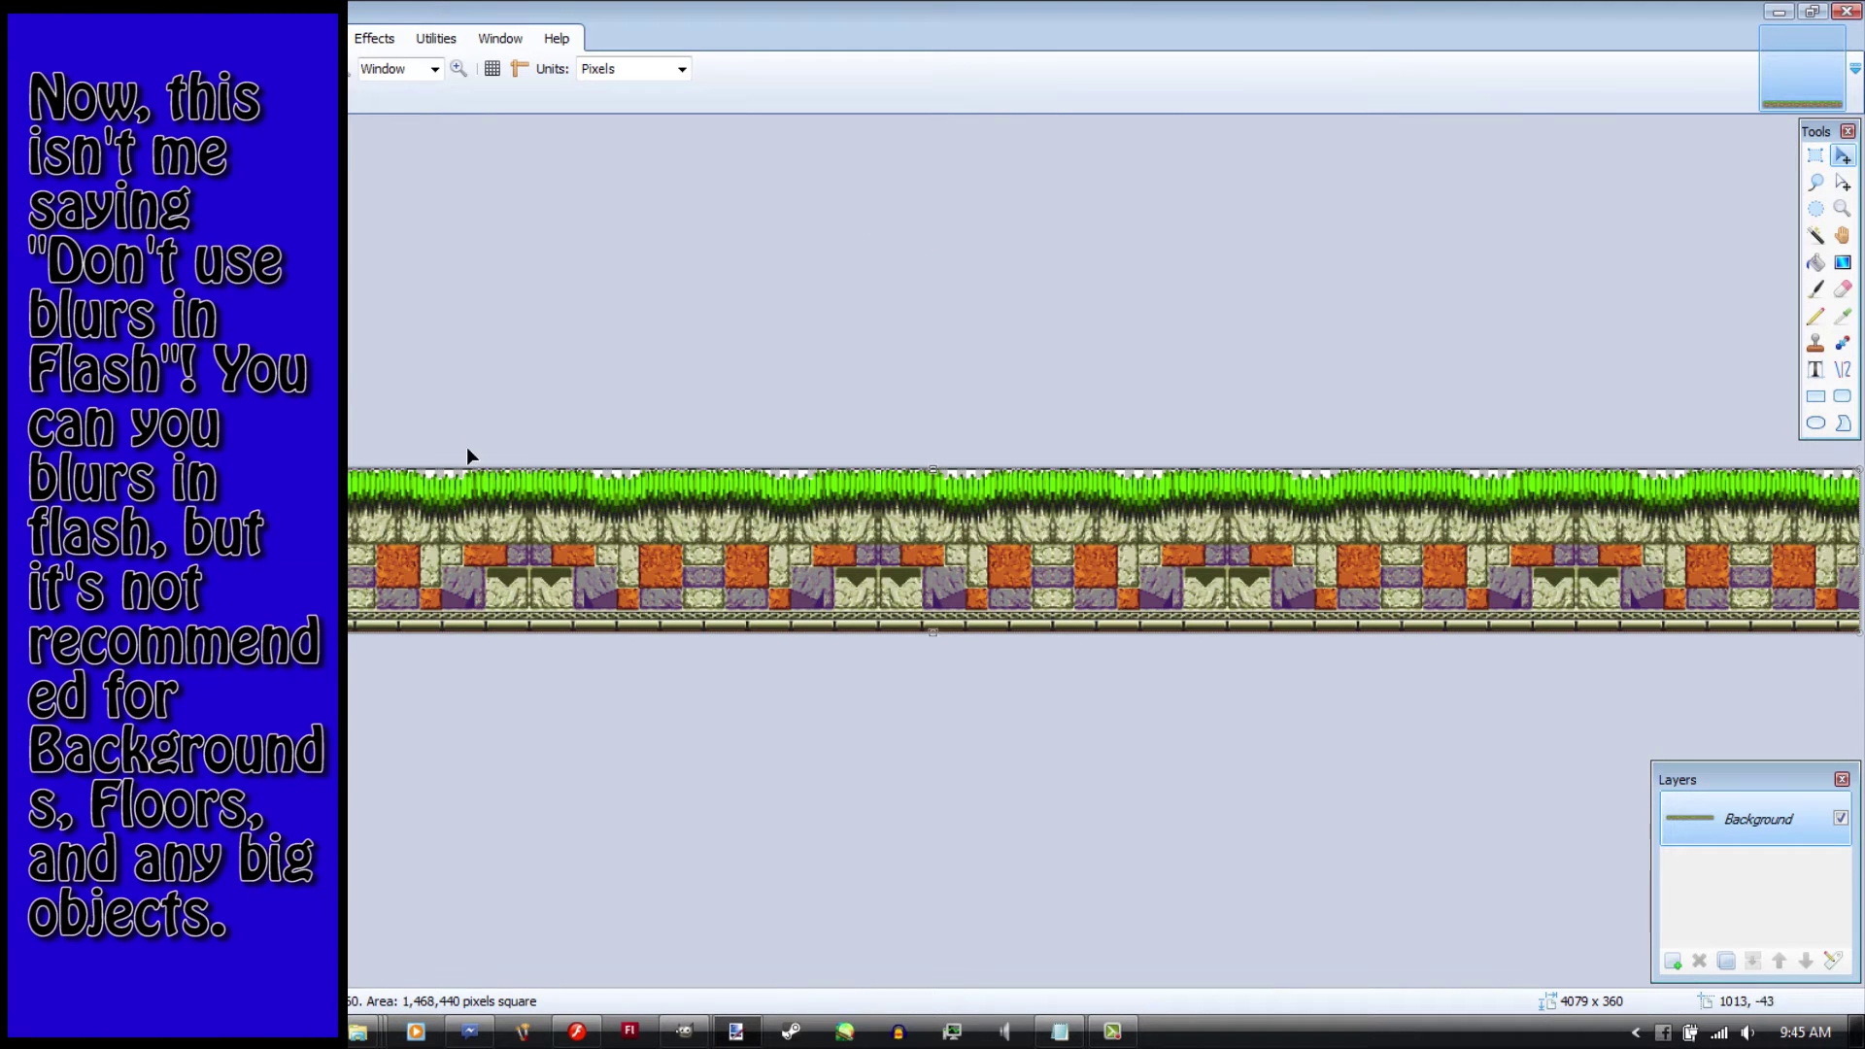
Step: Apply Motion Blur to the floor strip with angle 0 and distance 22
left_click(380, 40)
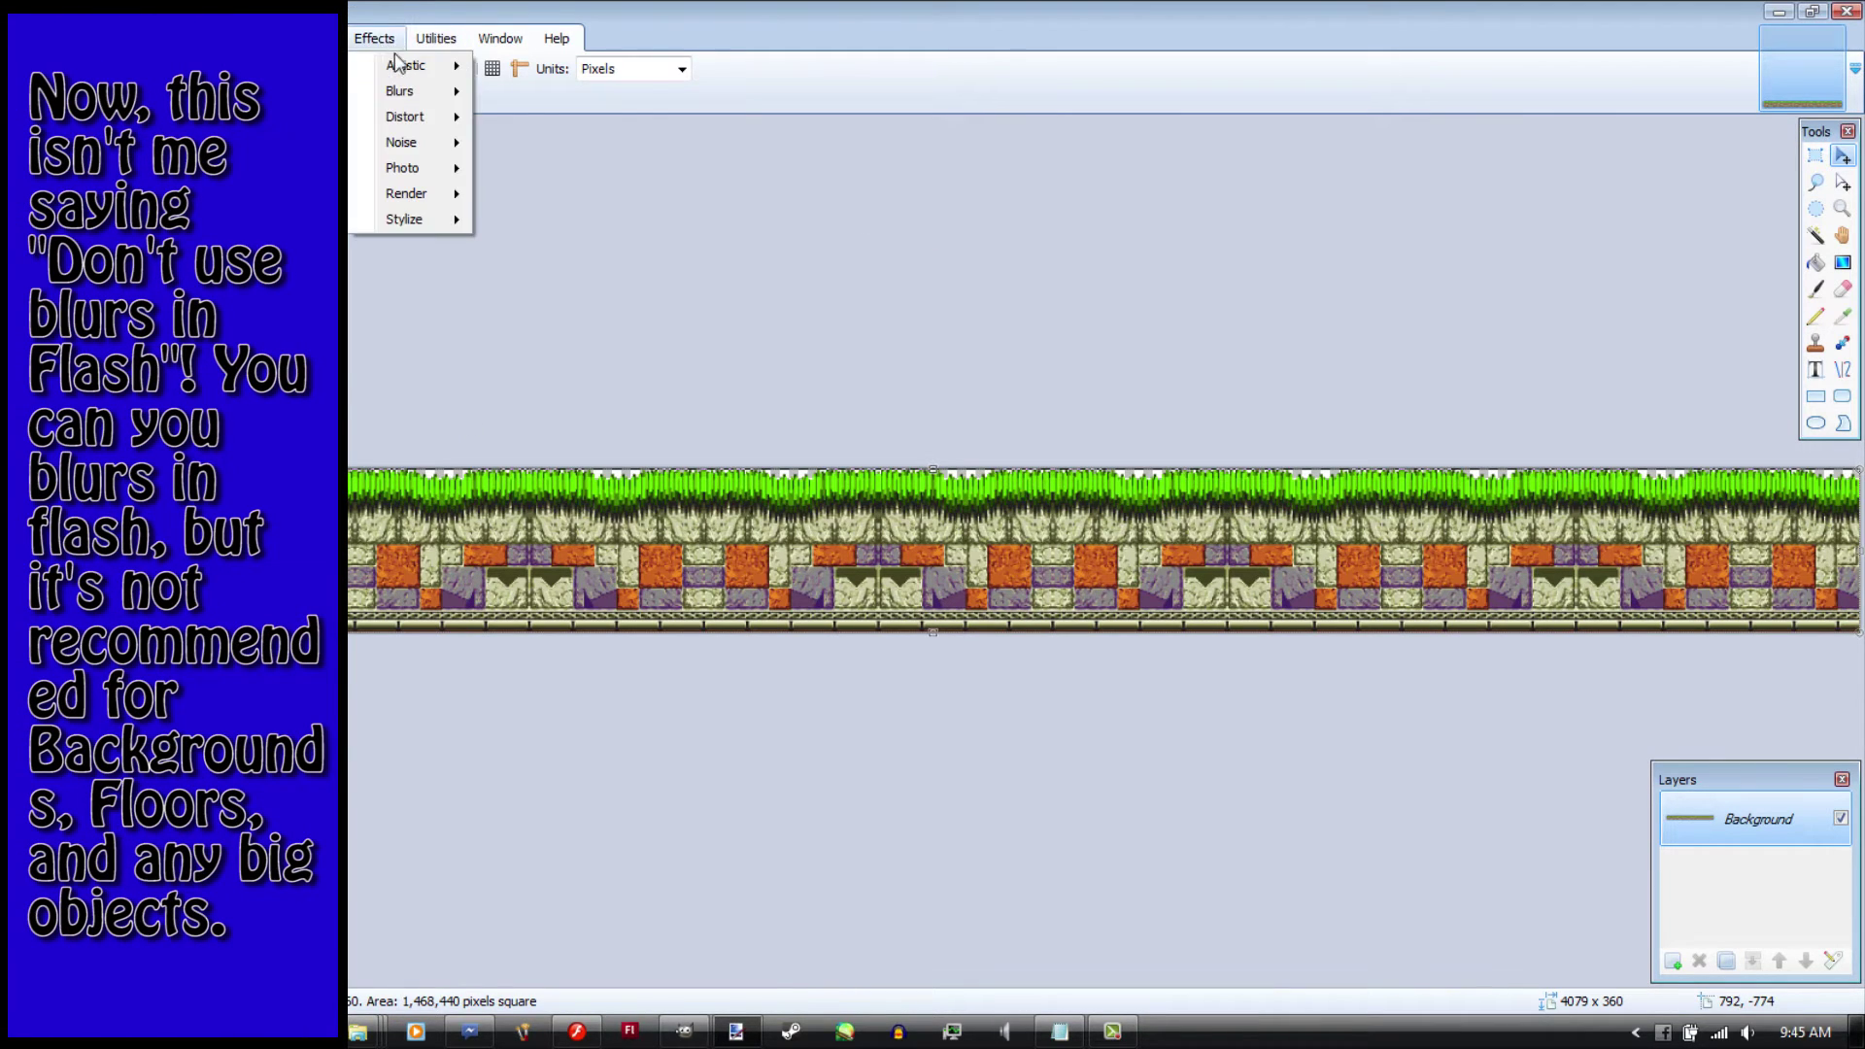
mouse_move(419, 88)
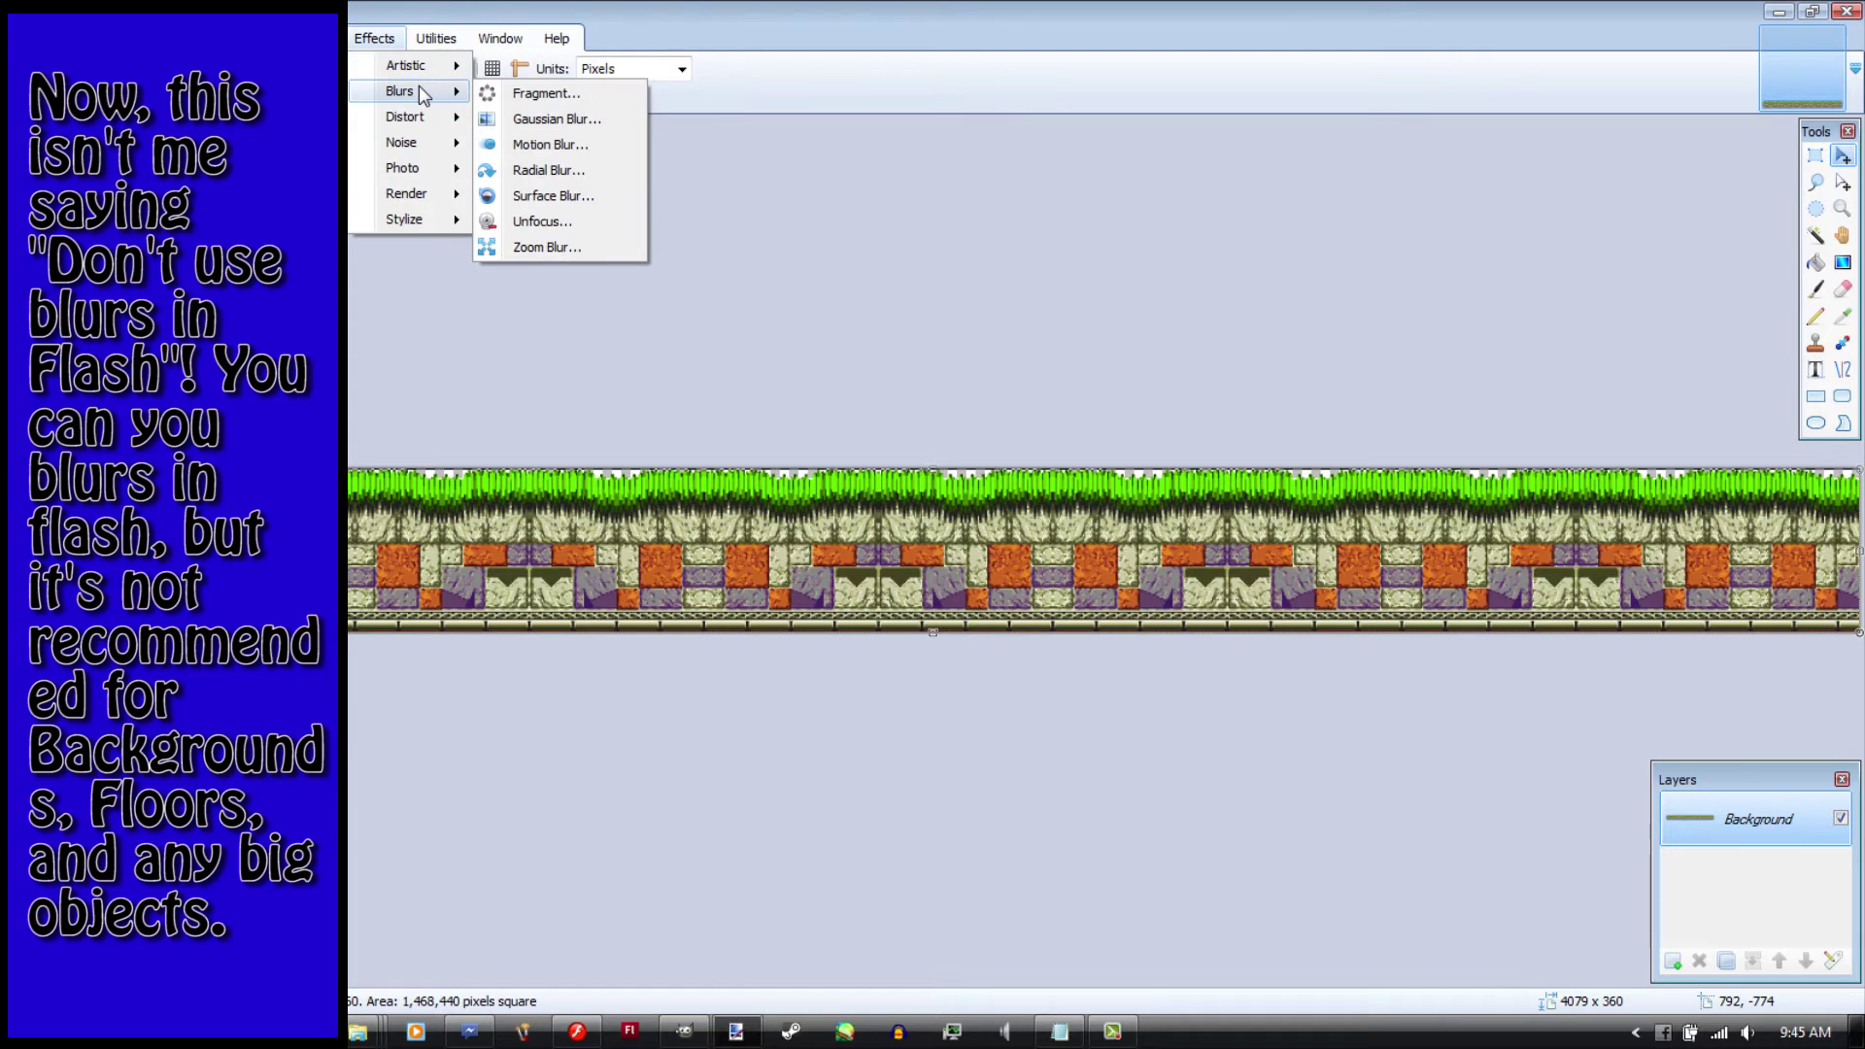
left_click(544, 145)
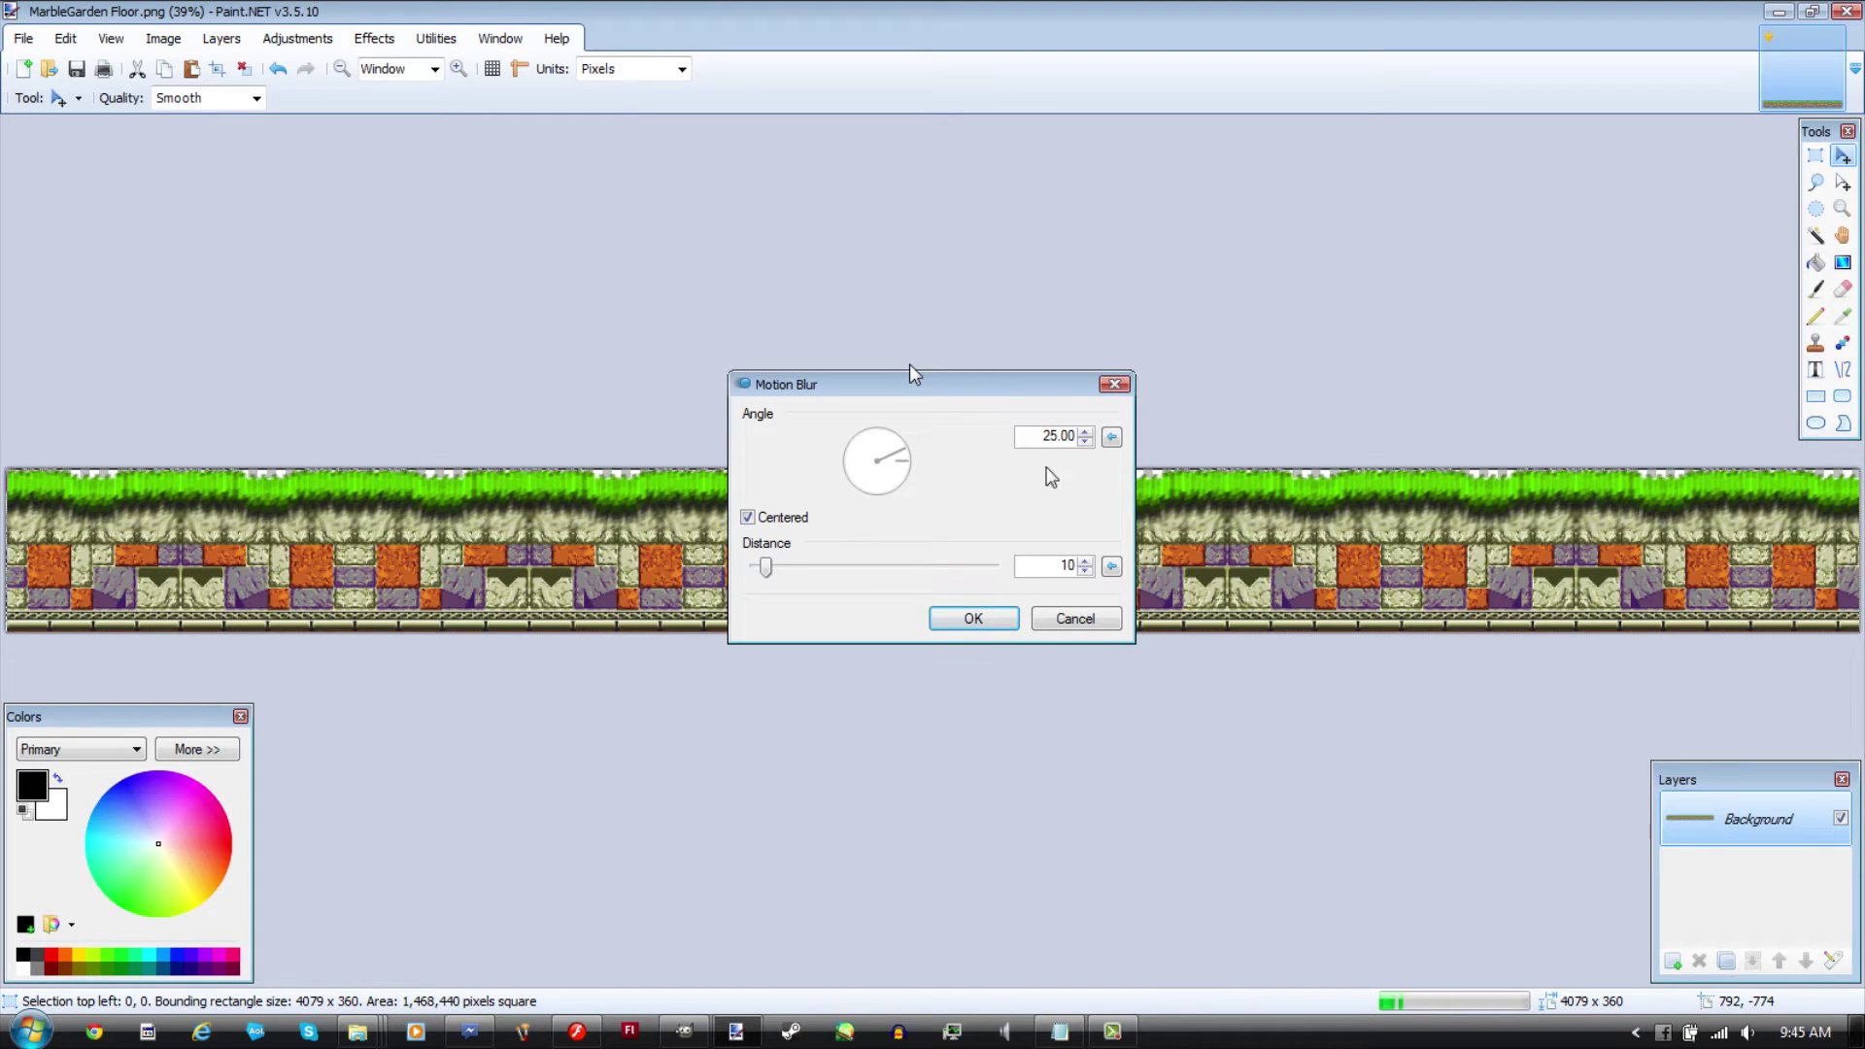
type("0")
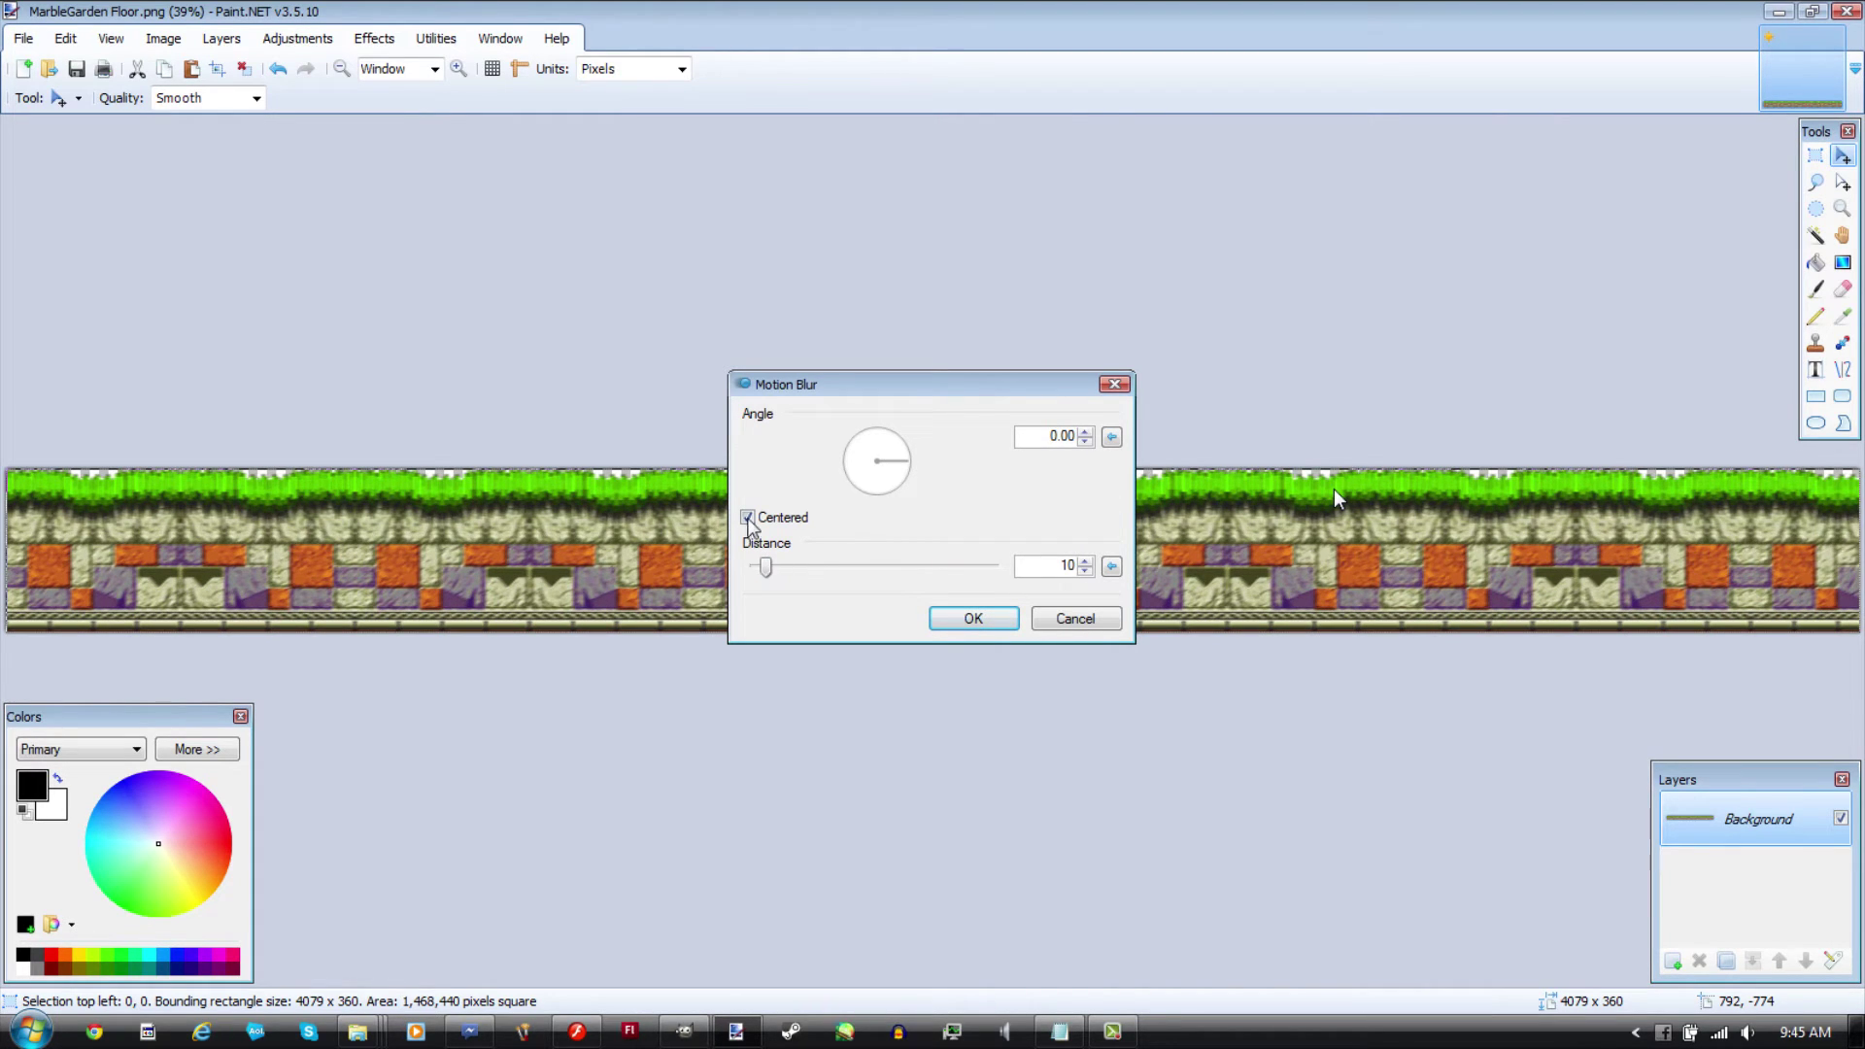
left_click(748, 518)
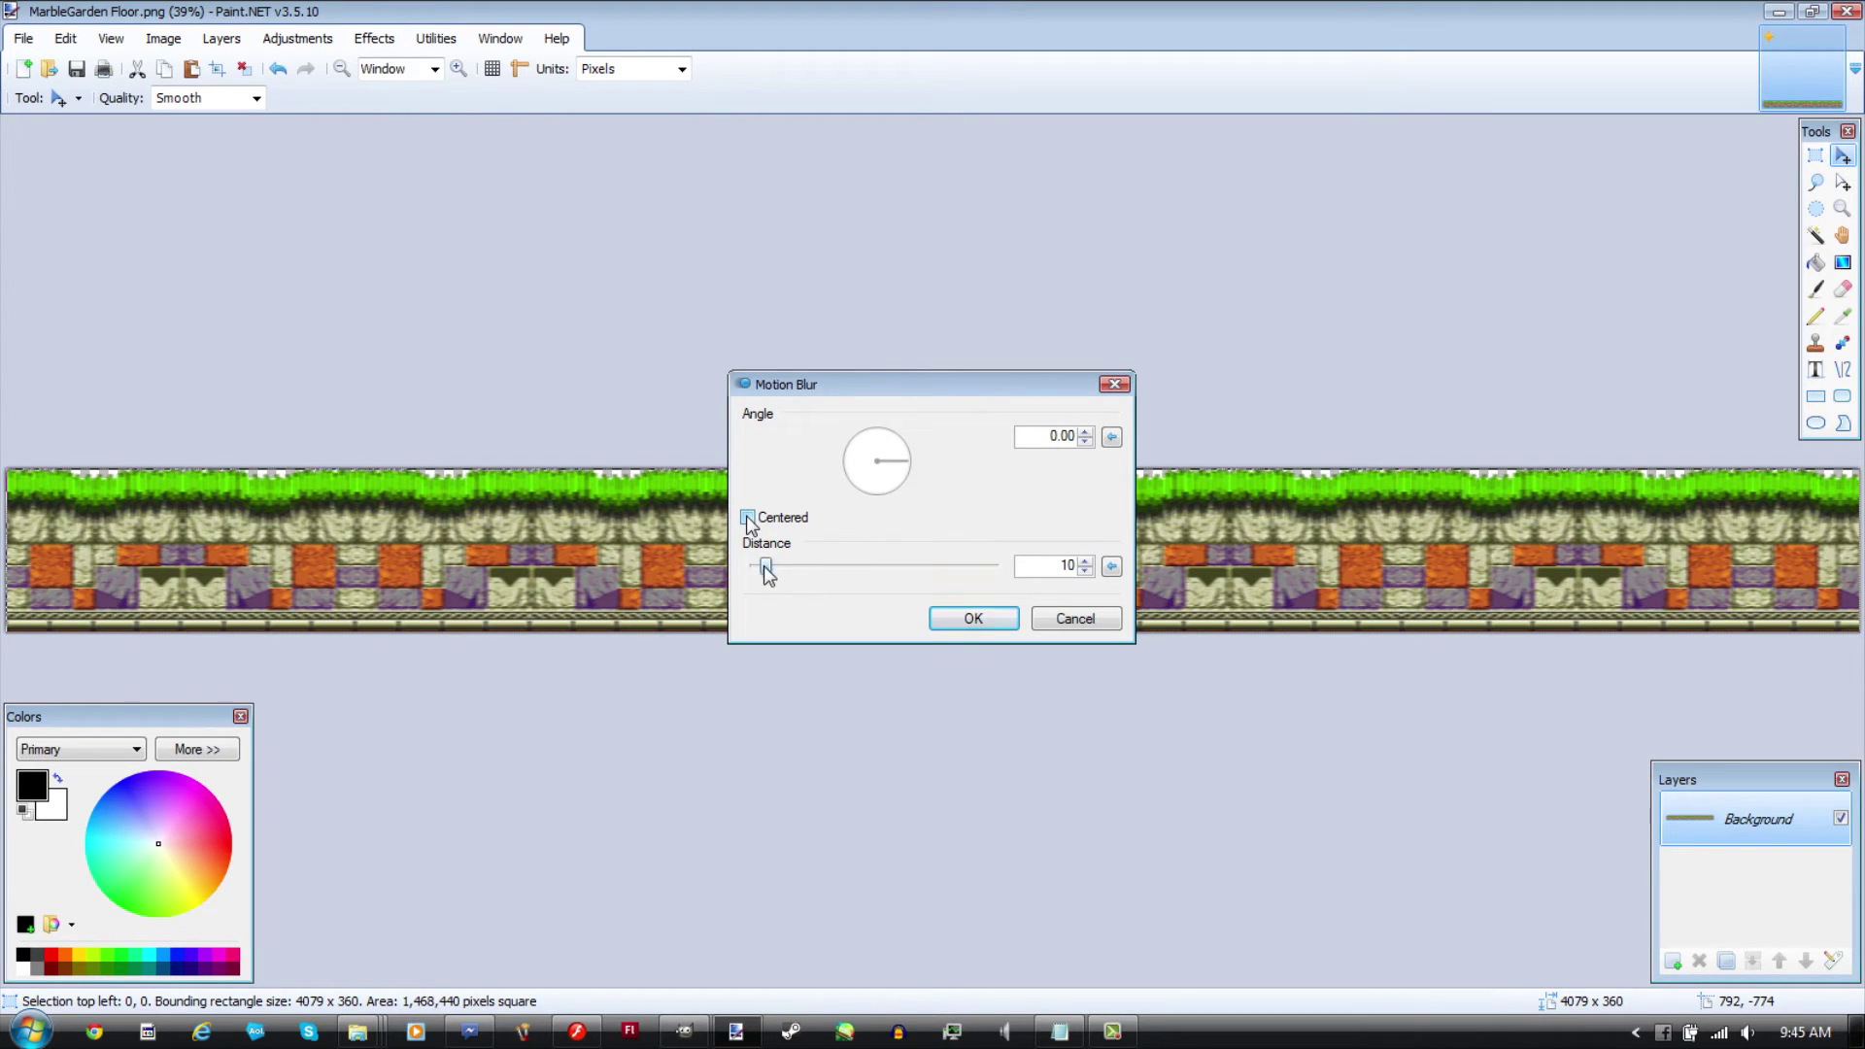
mouse_move(768, 574)
left_mouse_down()
mouse_move(803, 574)
mouse_move(776, 574)
left_mouse_up()
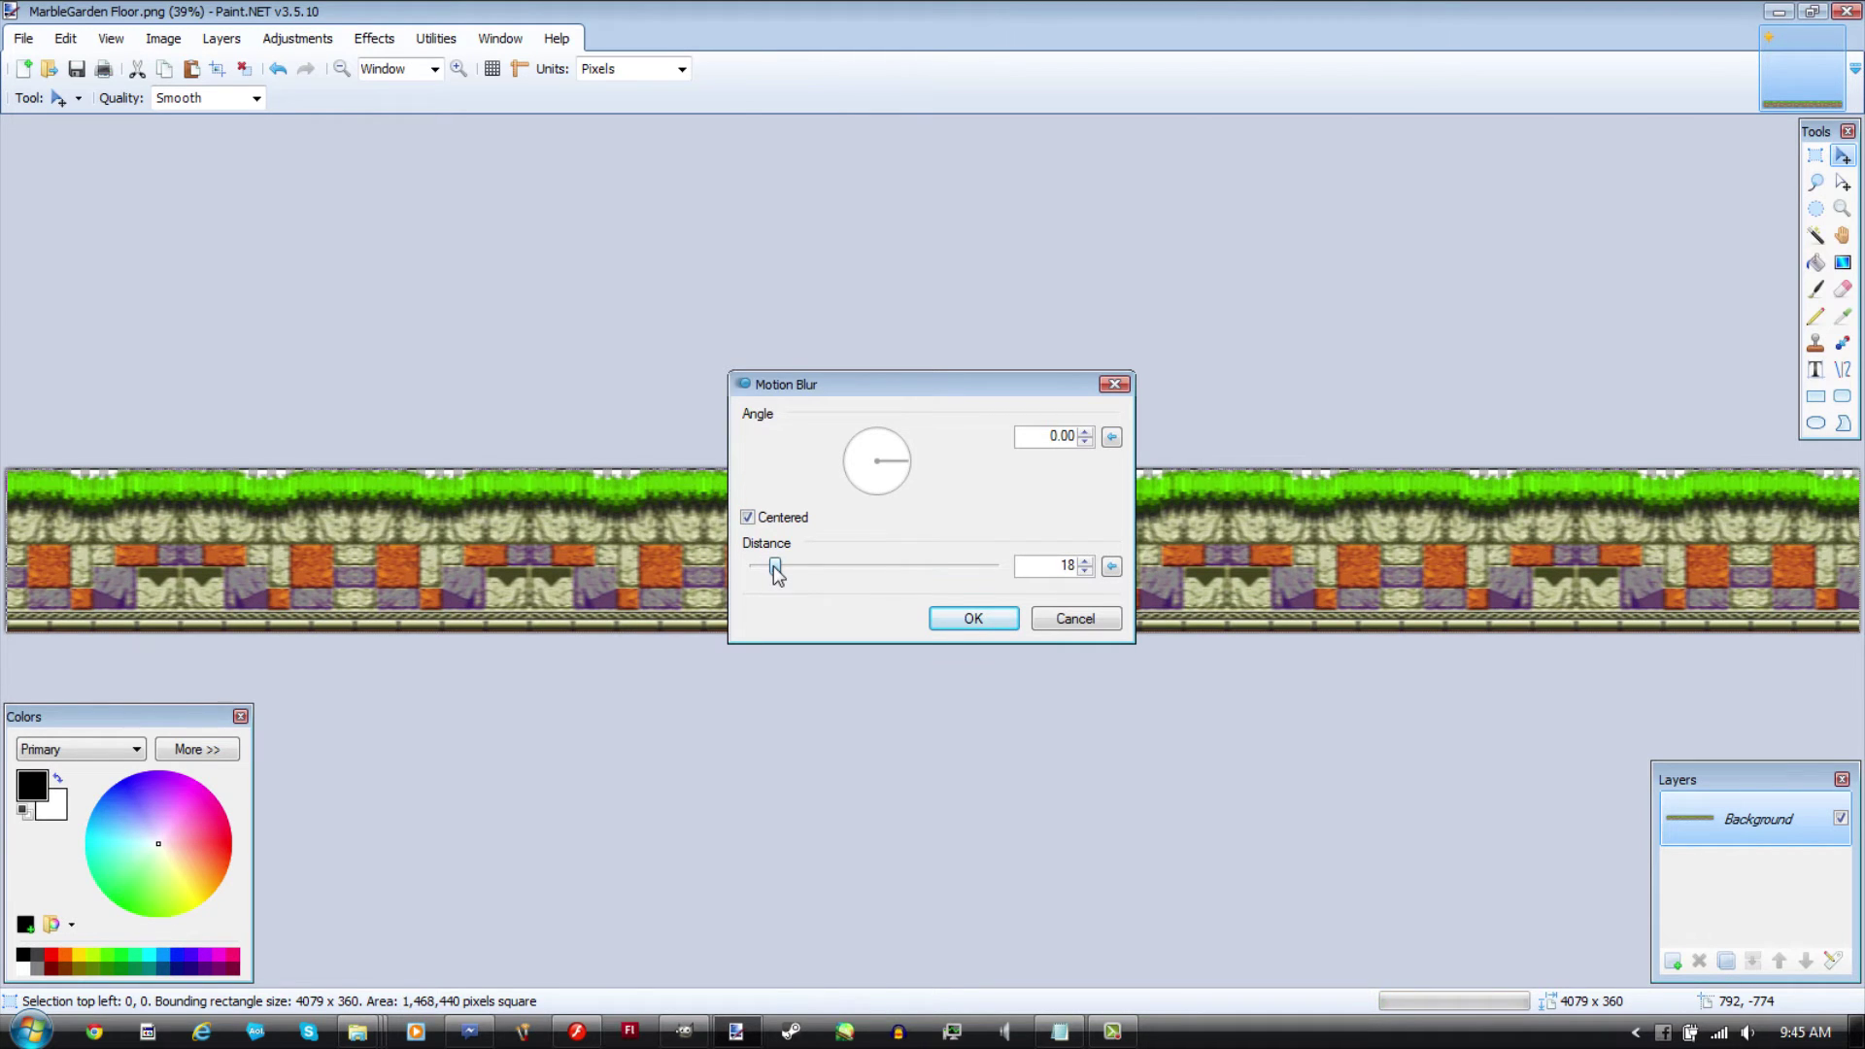
left_click_drag(777, 575, 805, 579)
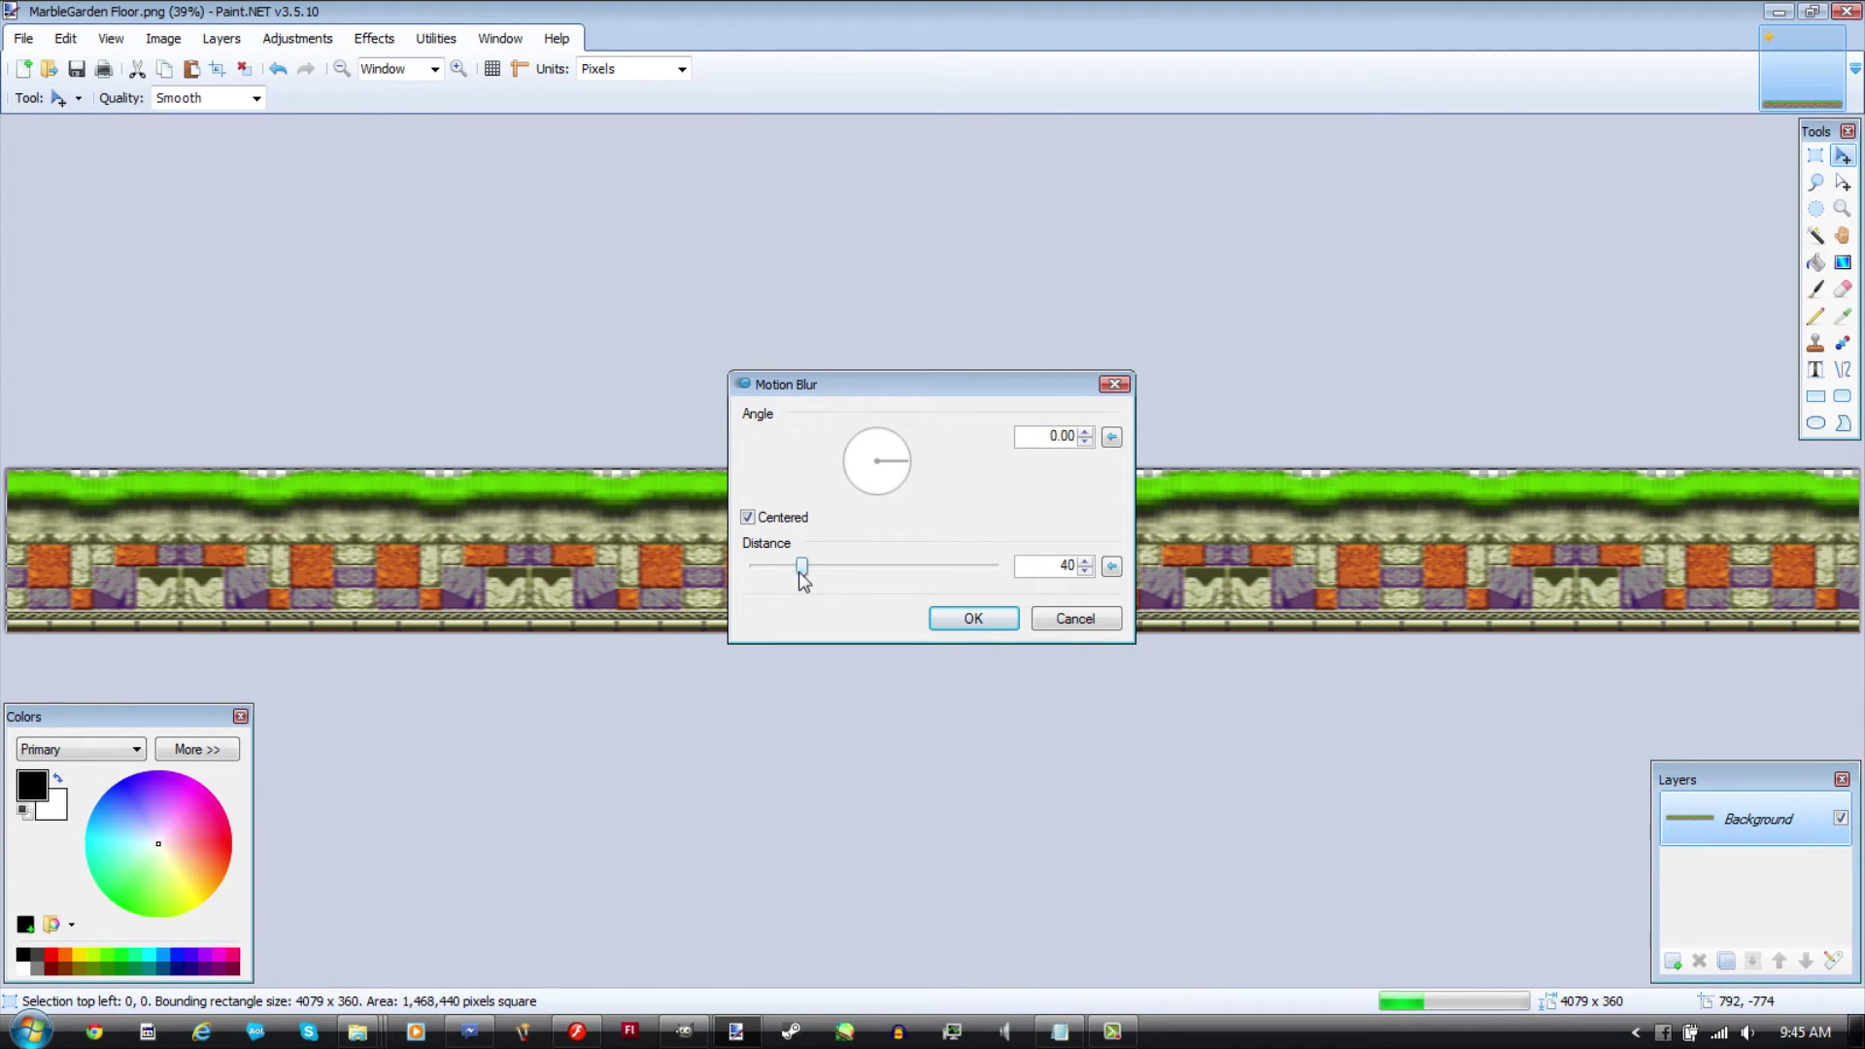
left_click_drag(801, 573, 799, 575)
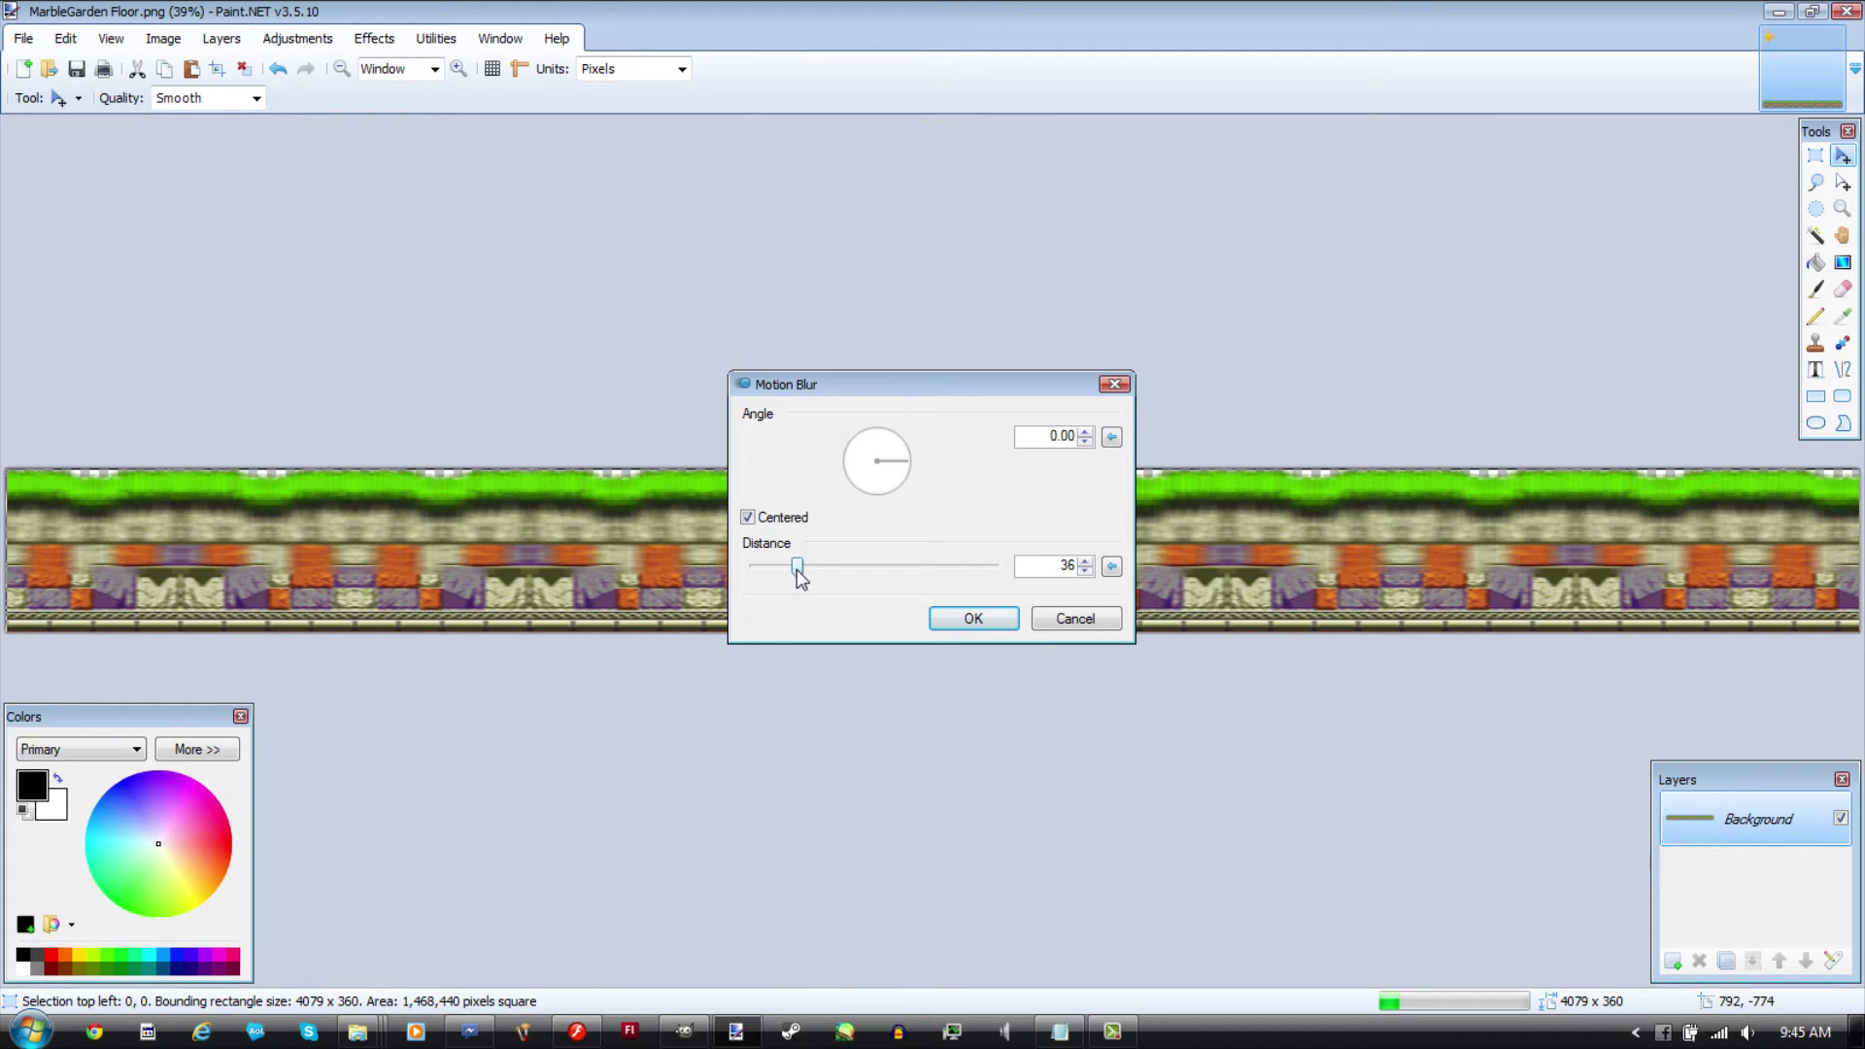
left_click_drag(800, 576, 788, 575)
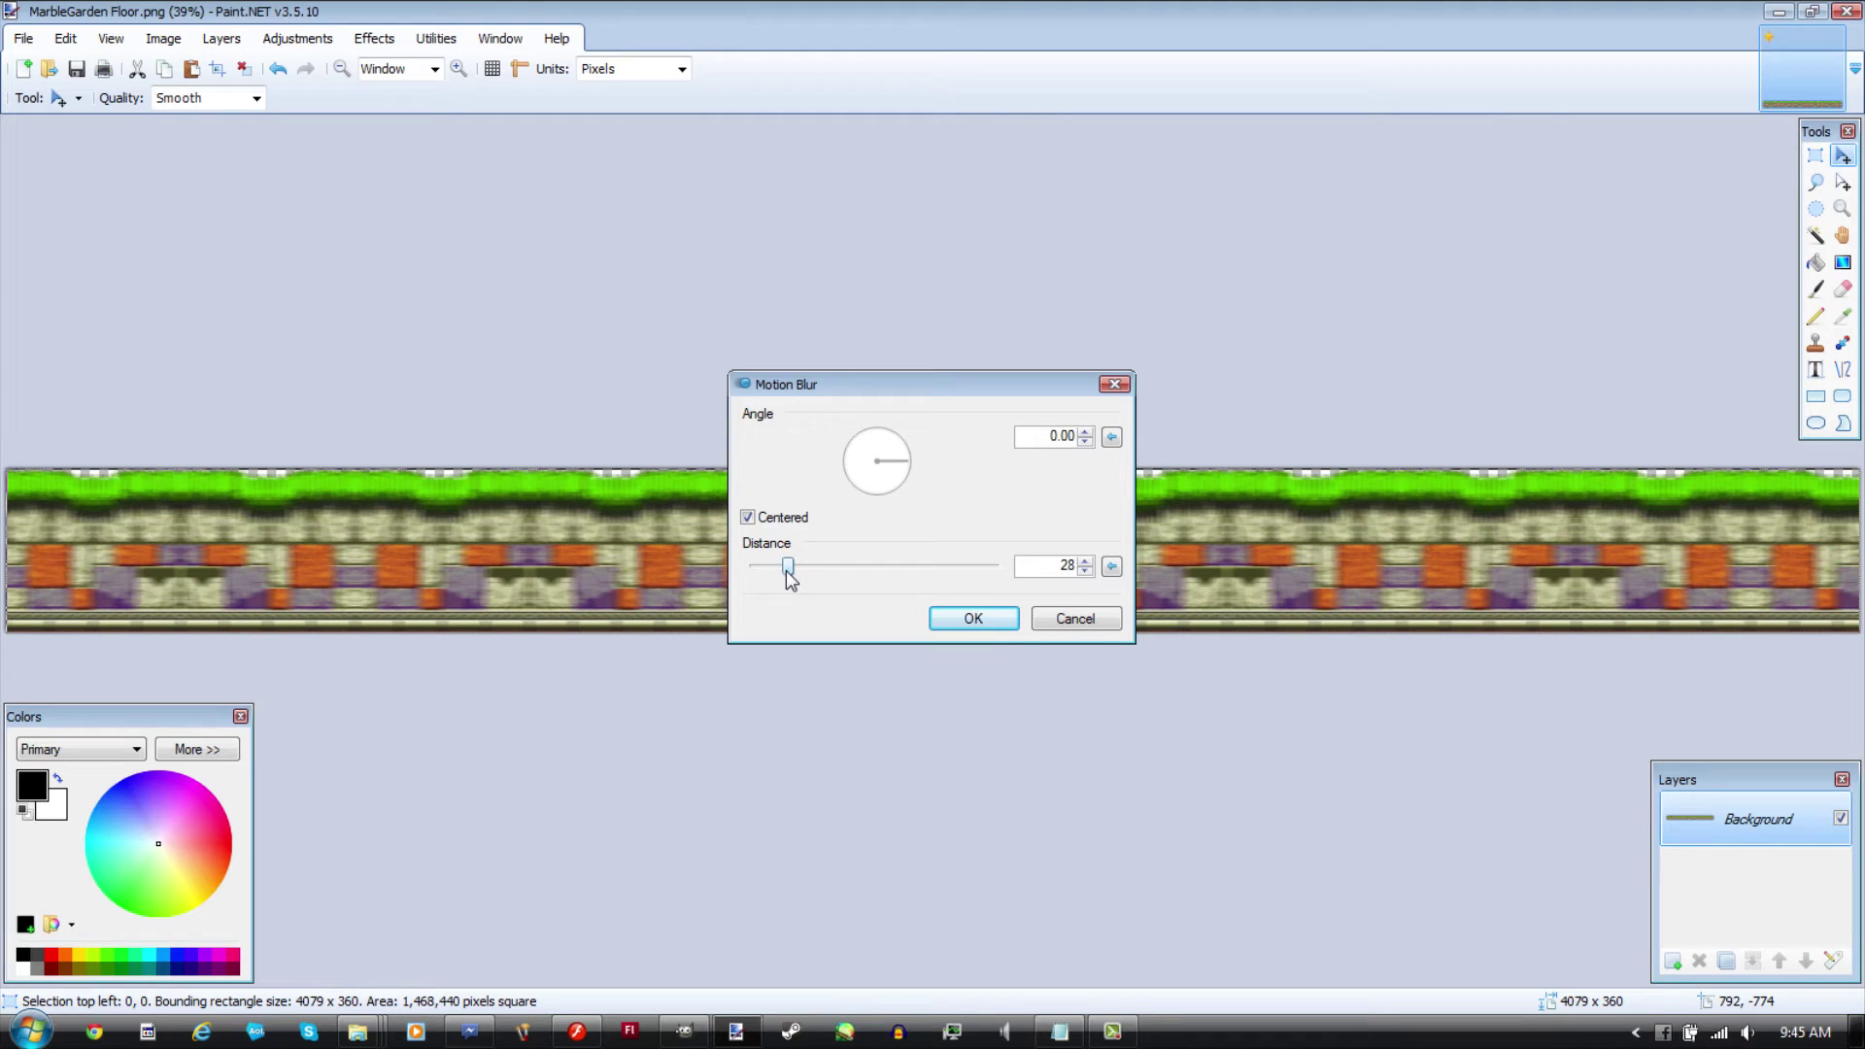
left_click_drag(788, 573, 782, 573)
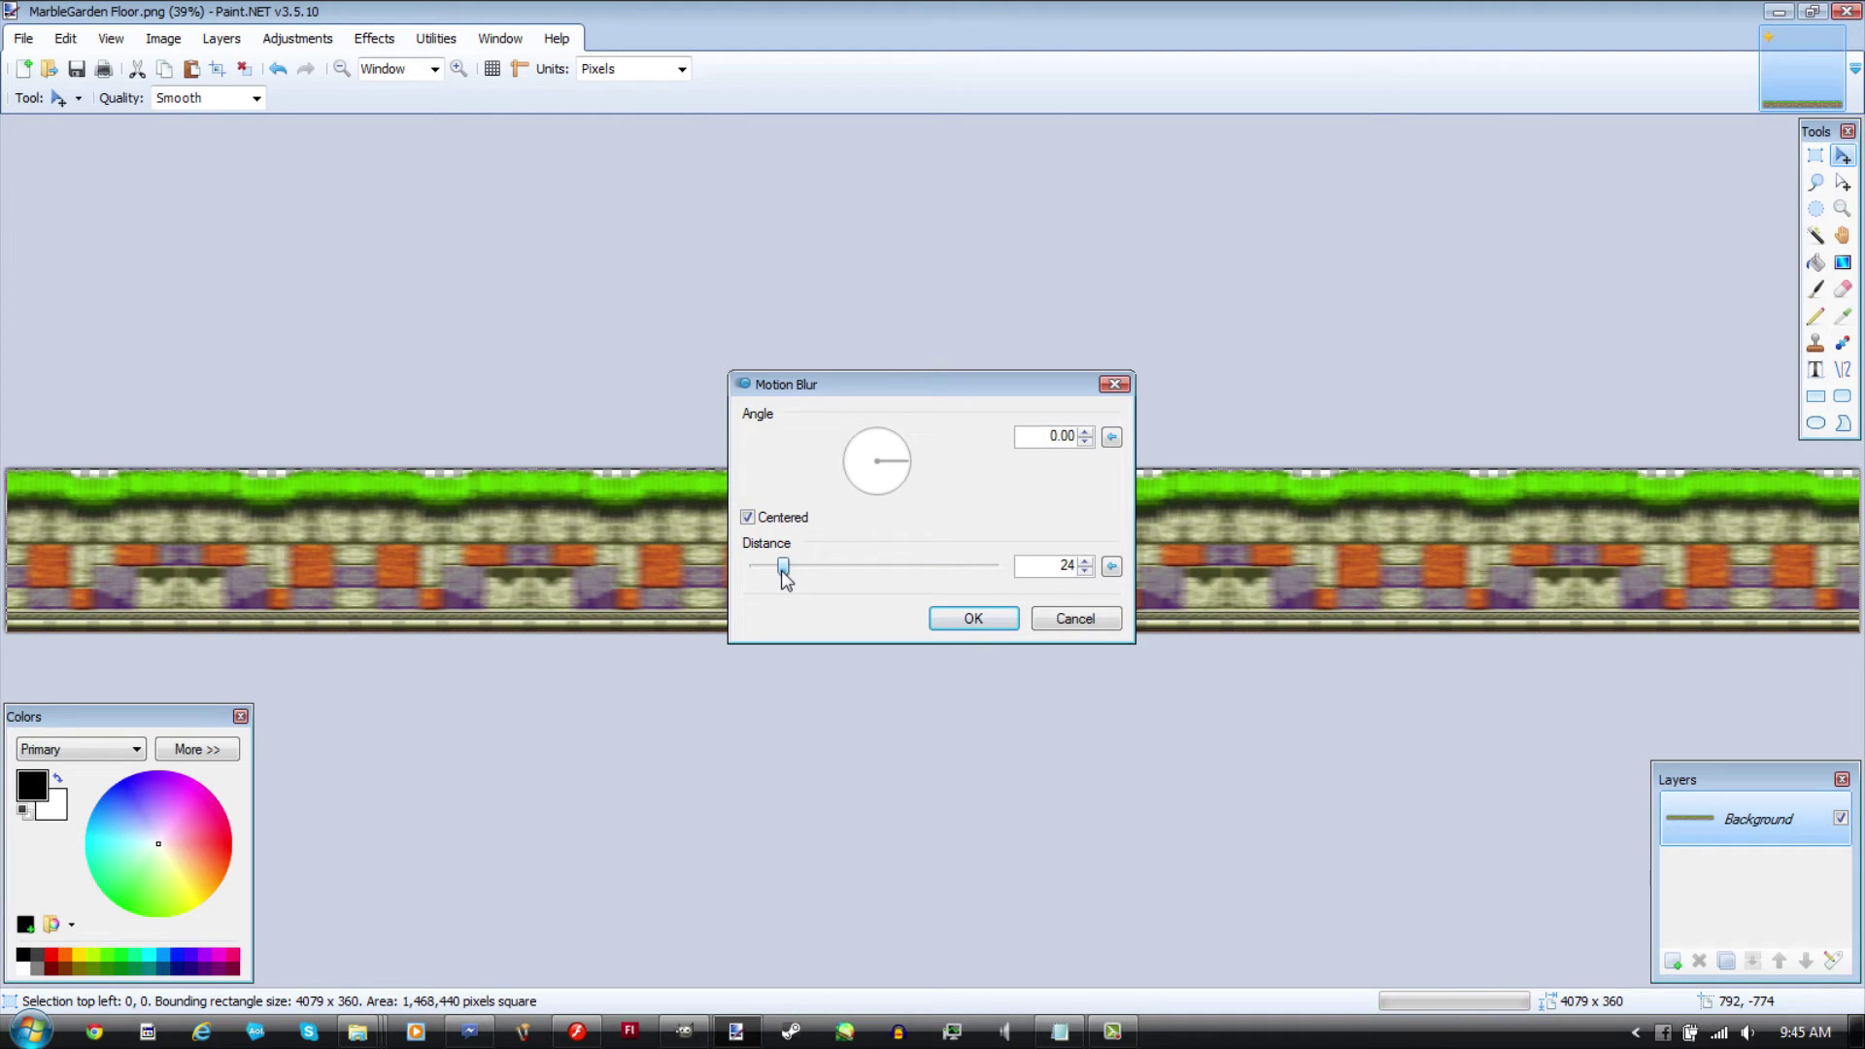
left_click_drag(785, 575, 780, 575)
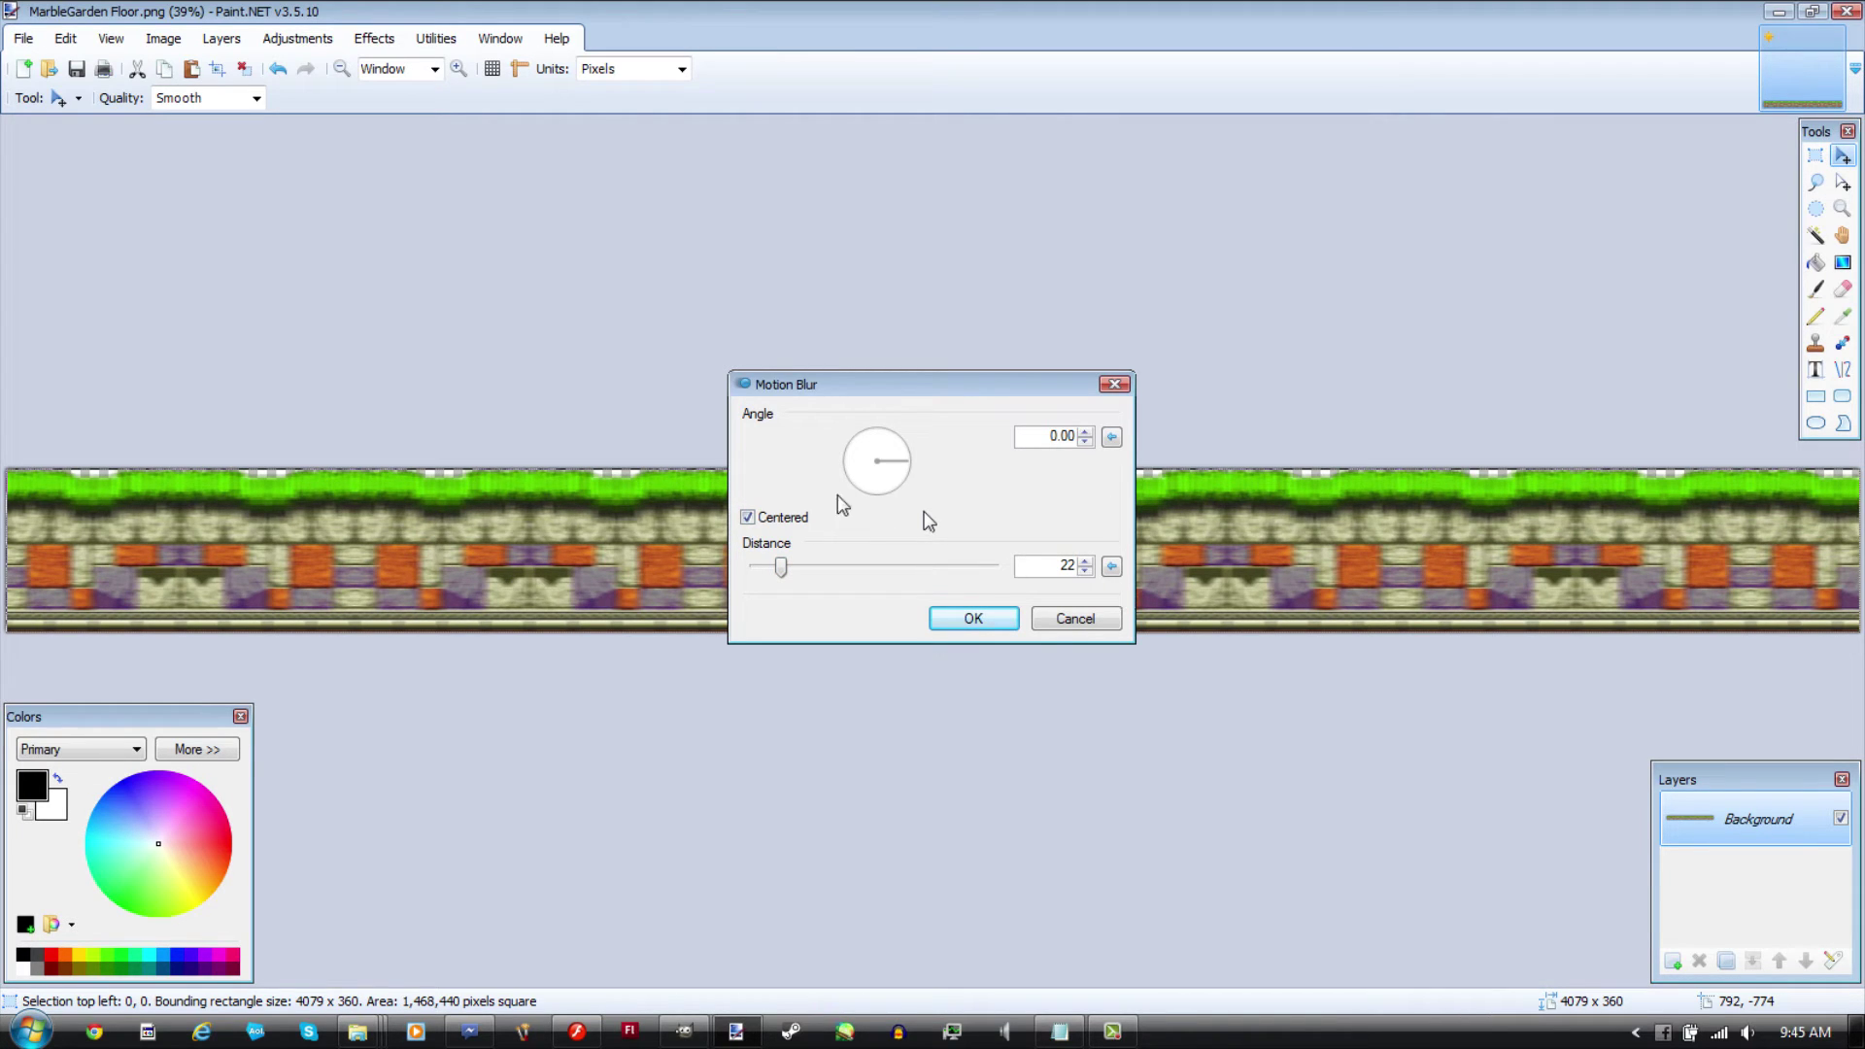
left_click(976, 618)
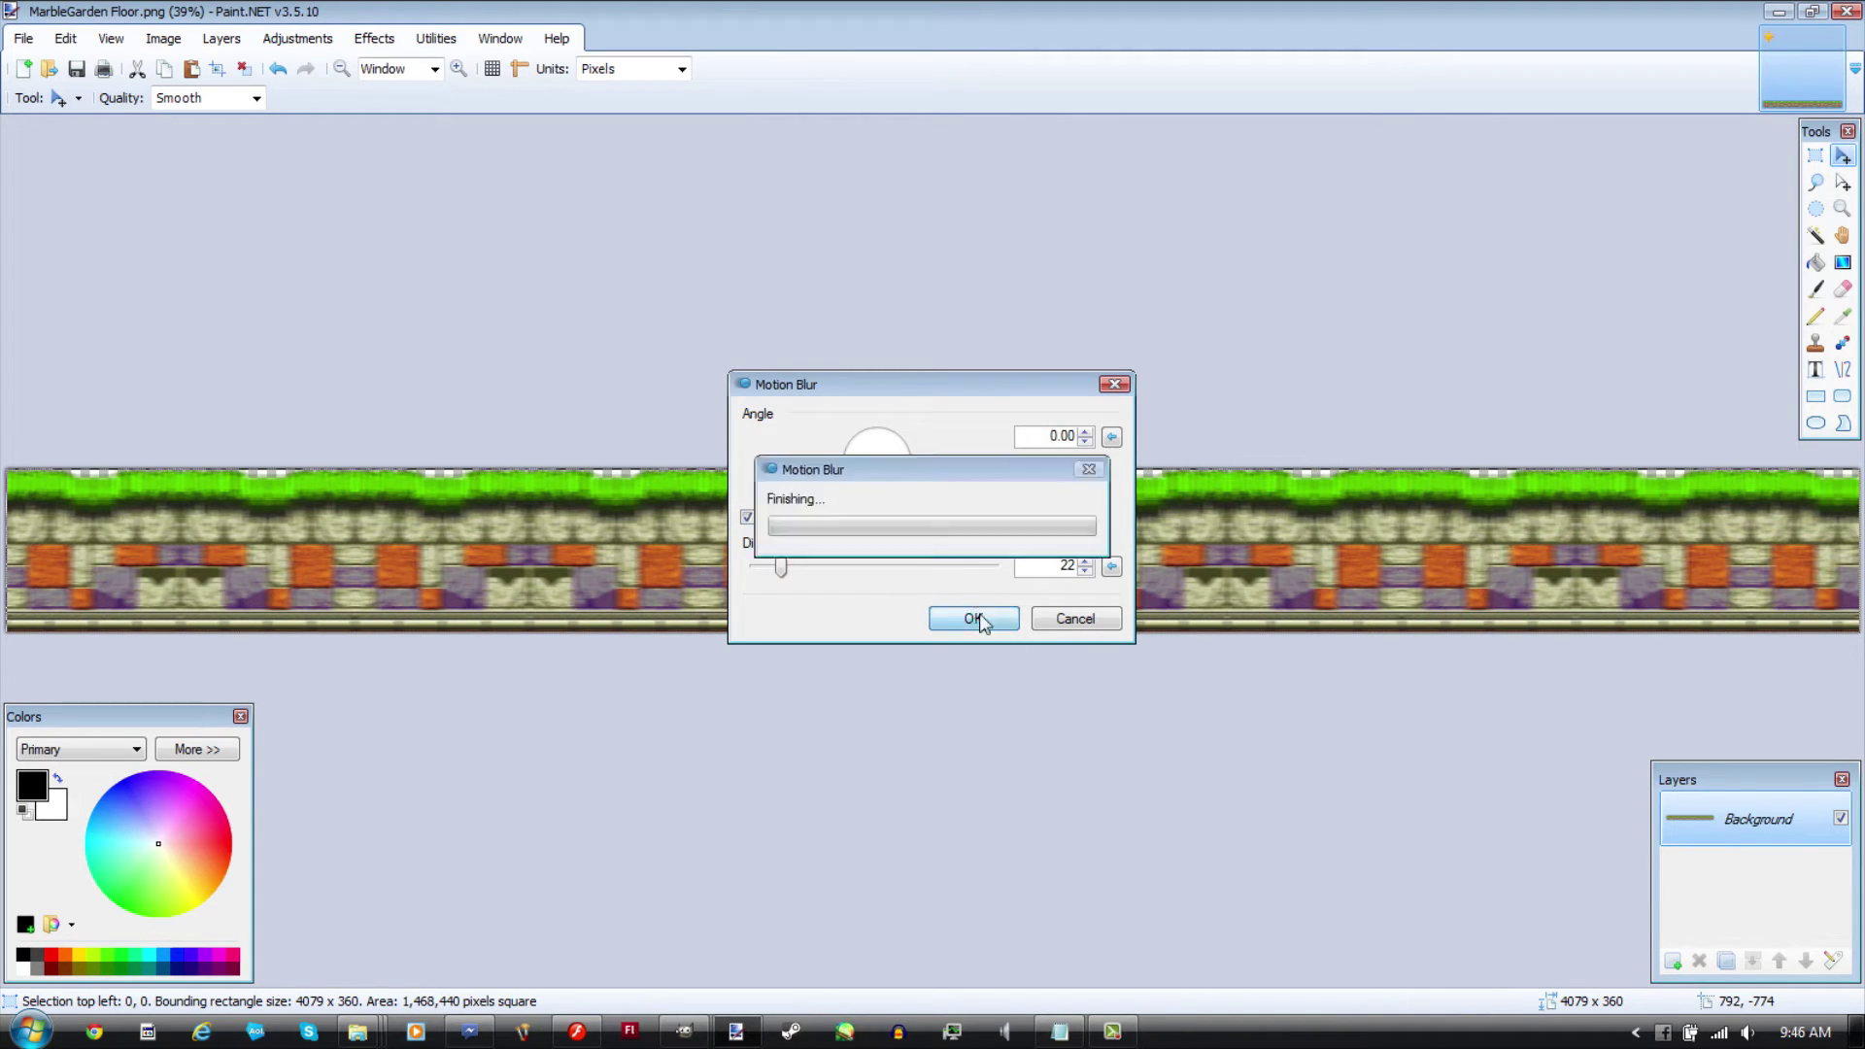
Step: Save the blurred floor as a separate PNG named MarbleGarden Floor Blur.png
left_click(25, 39)
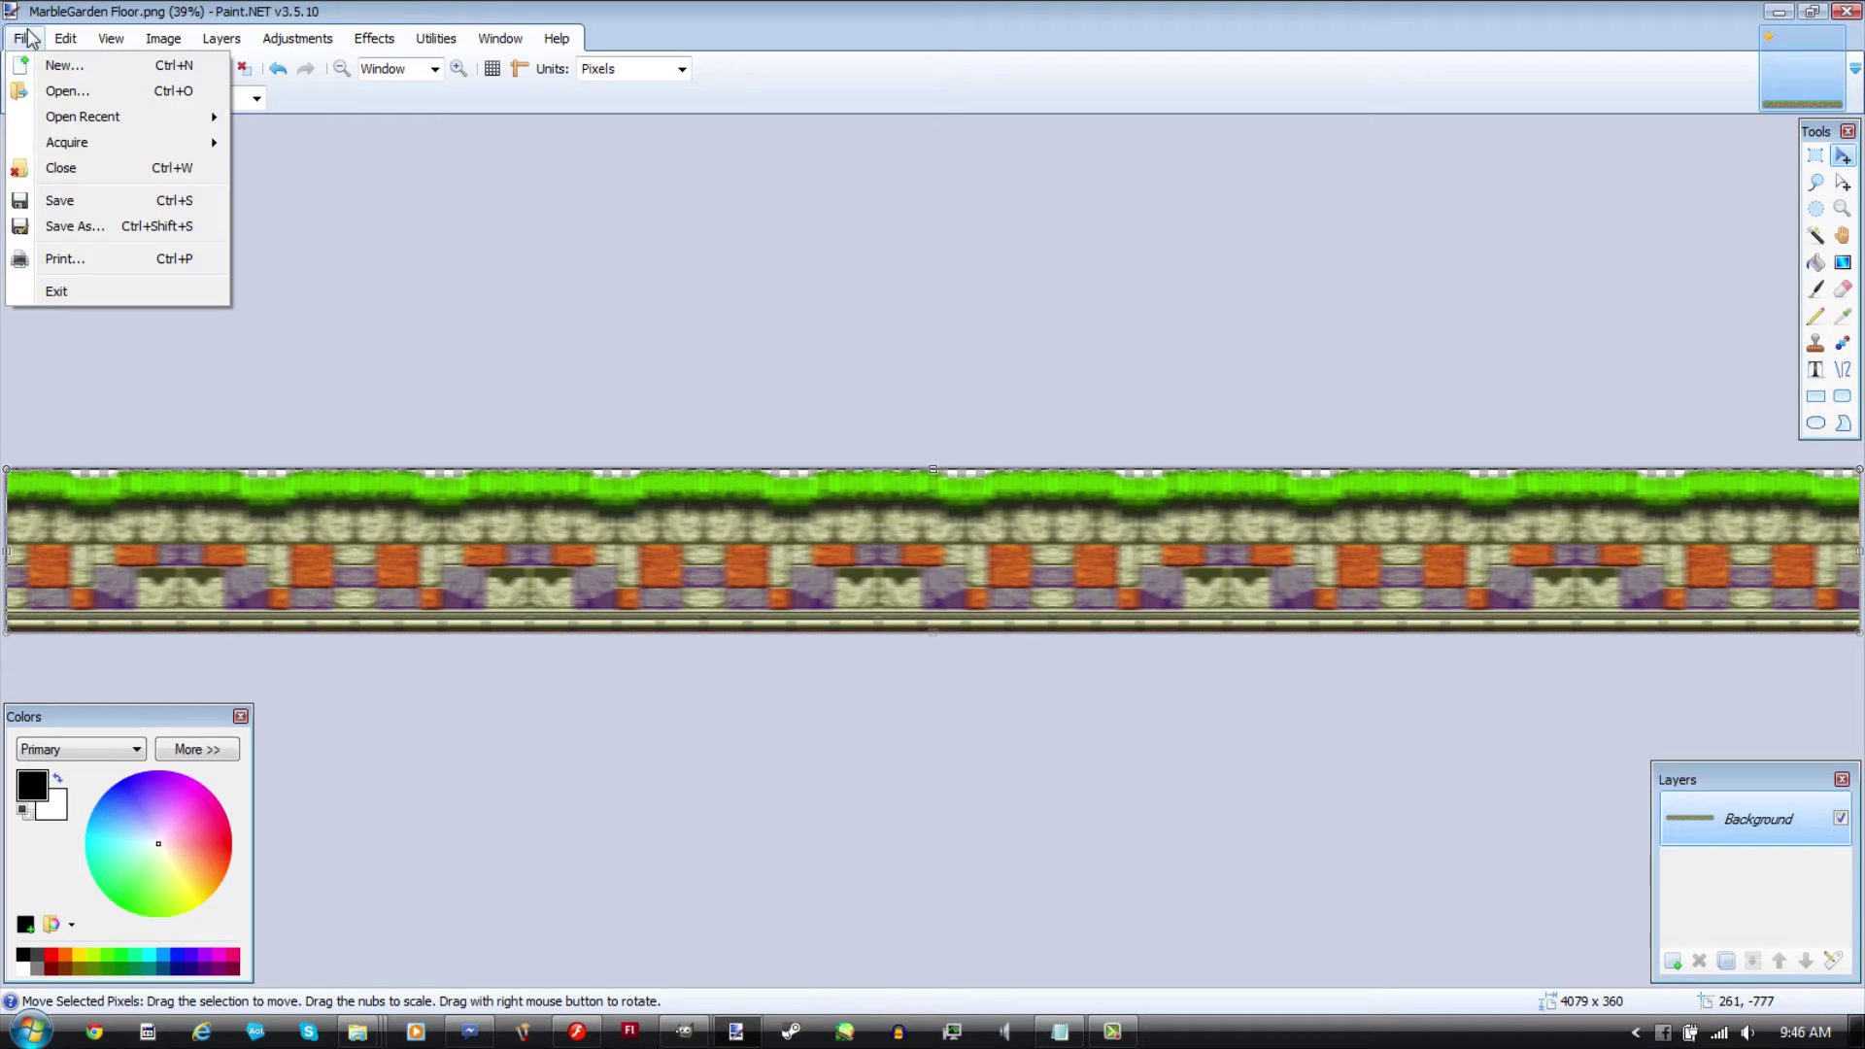
left_click(126, 227)
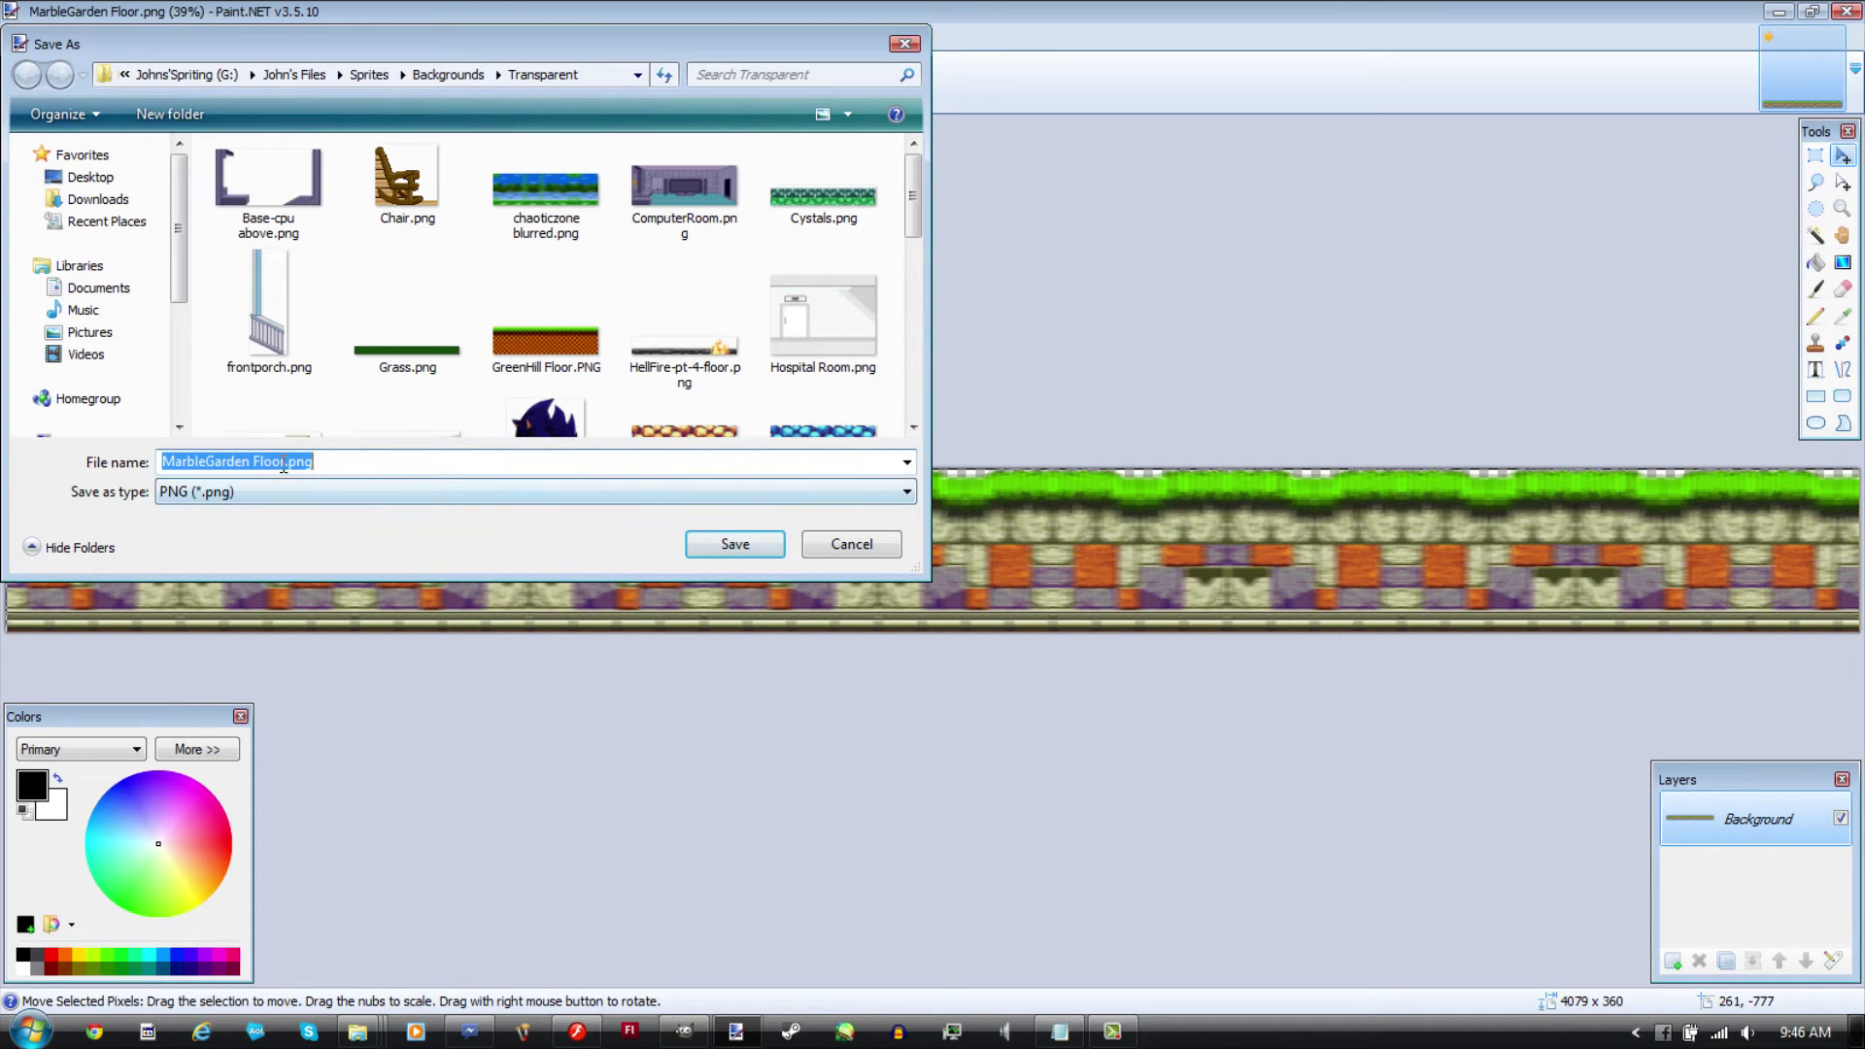
left_click(286, 463)
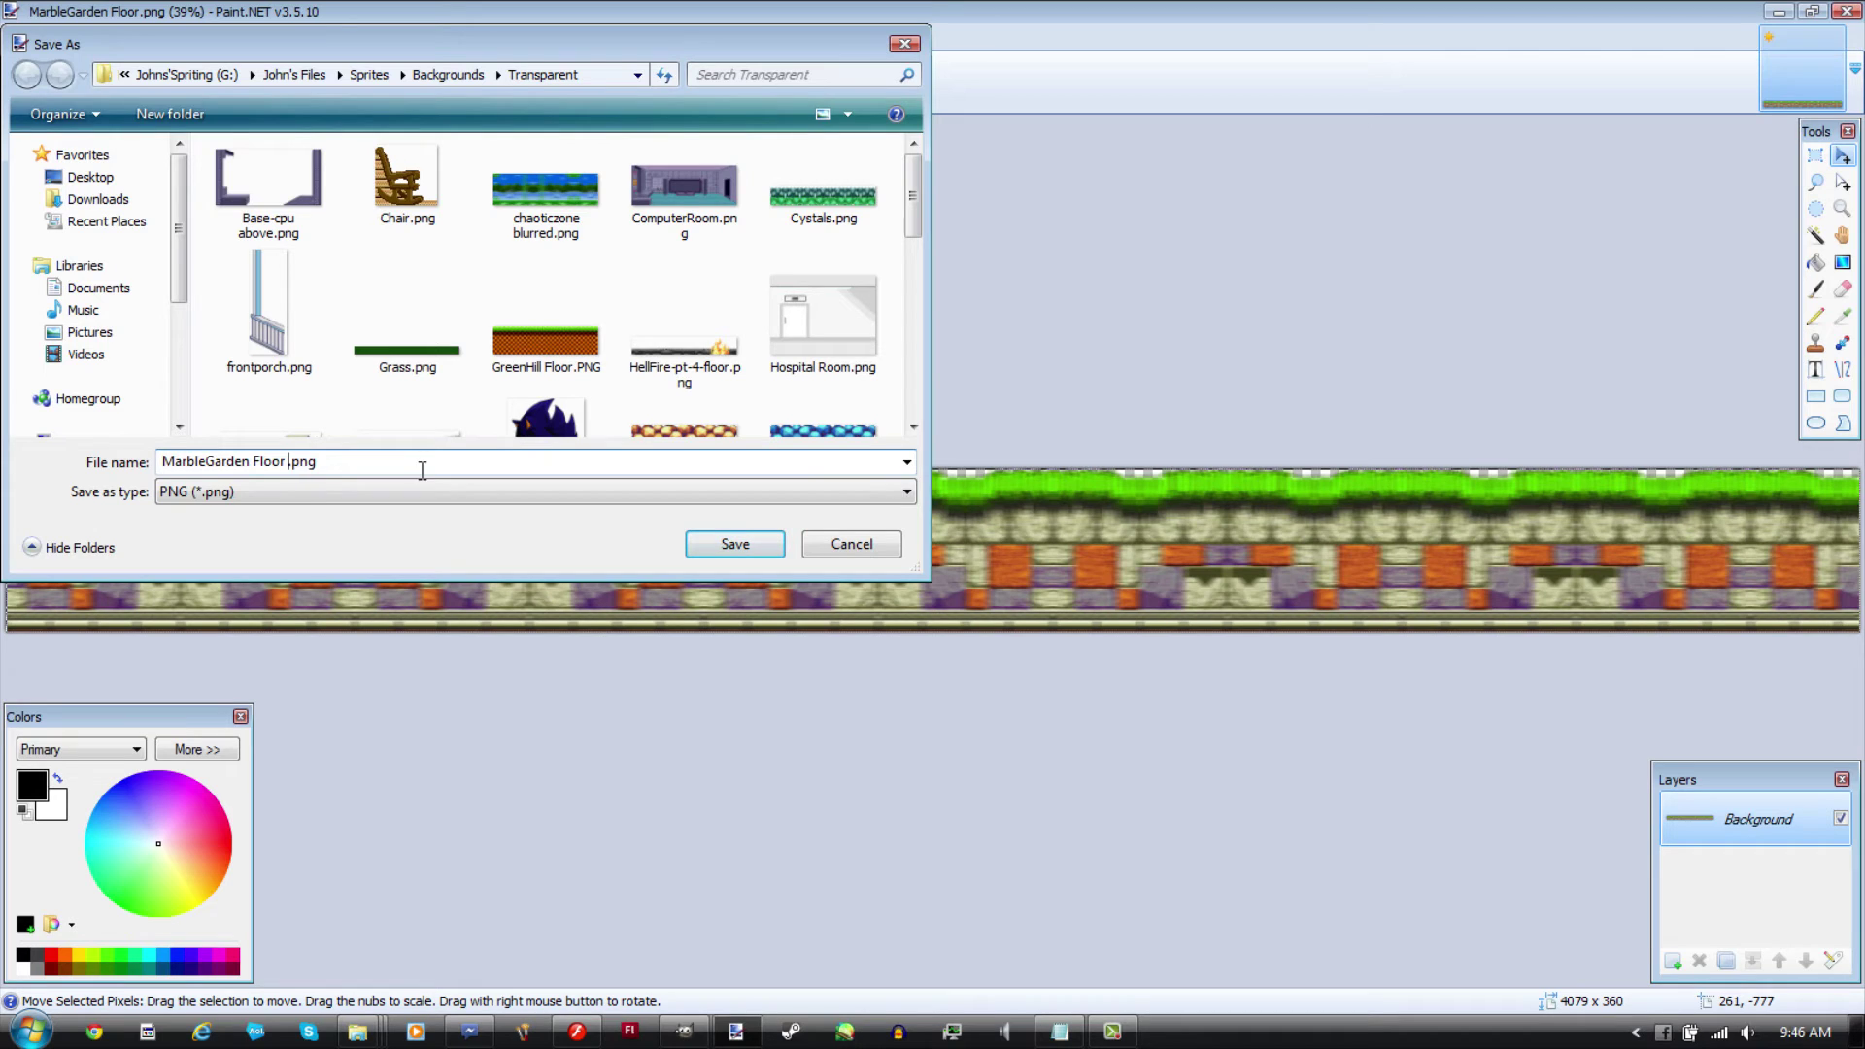
type("Blur")
key("Return")
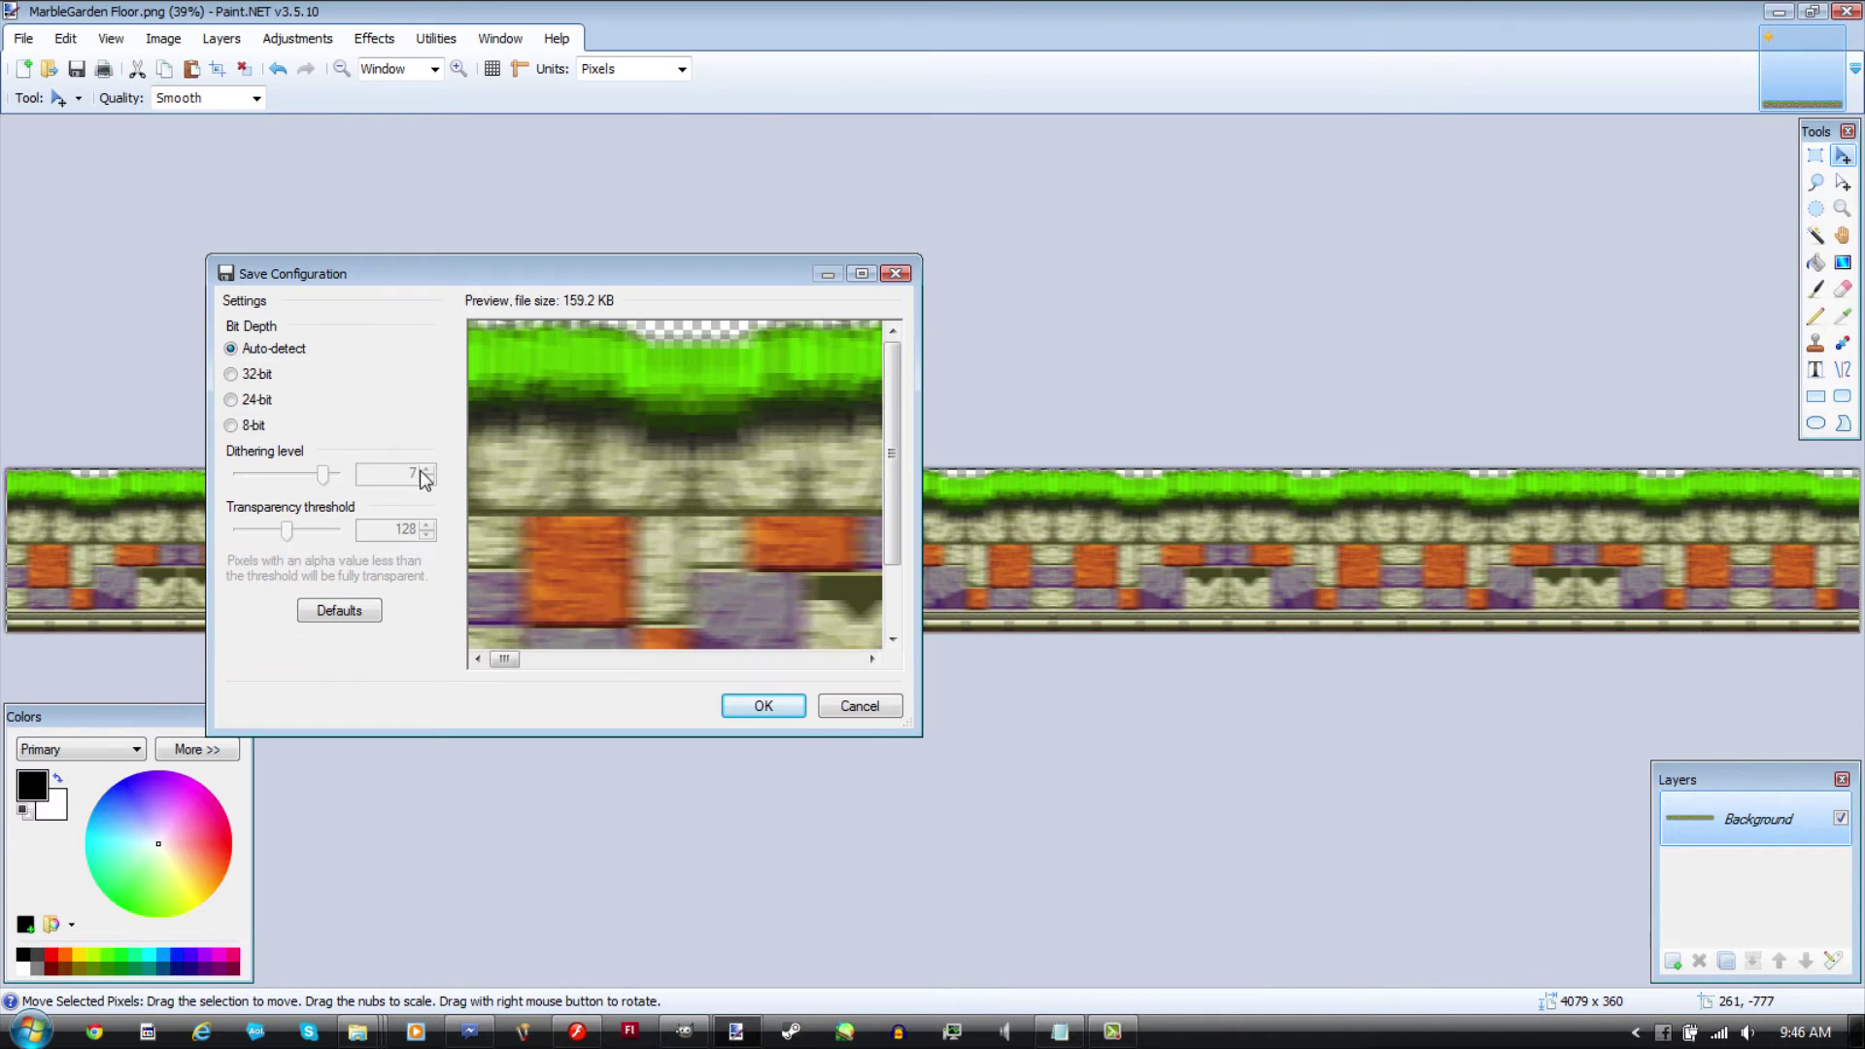
left_click(763, 706)
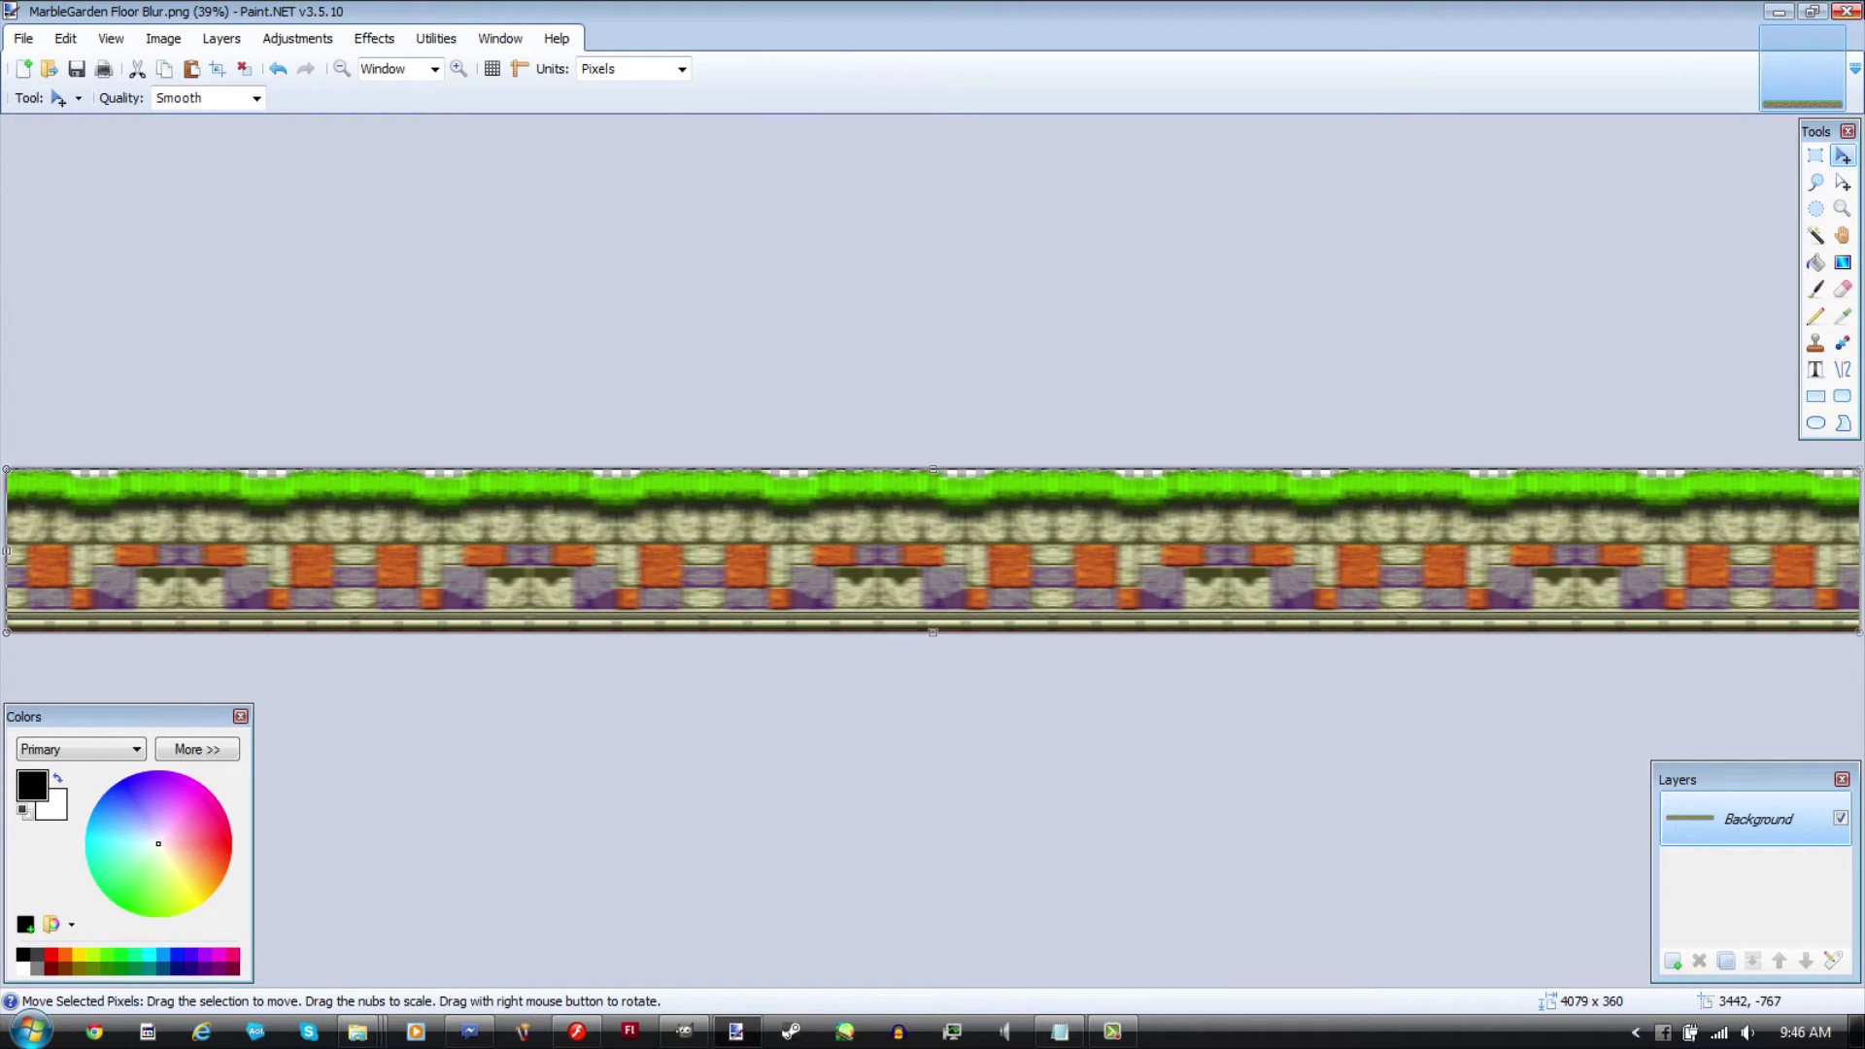
key("alt+Tab")
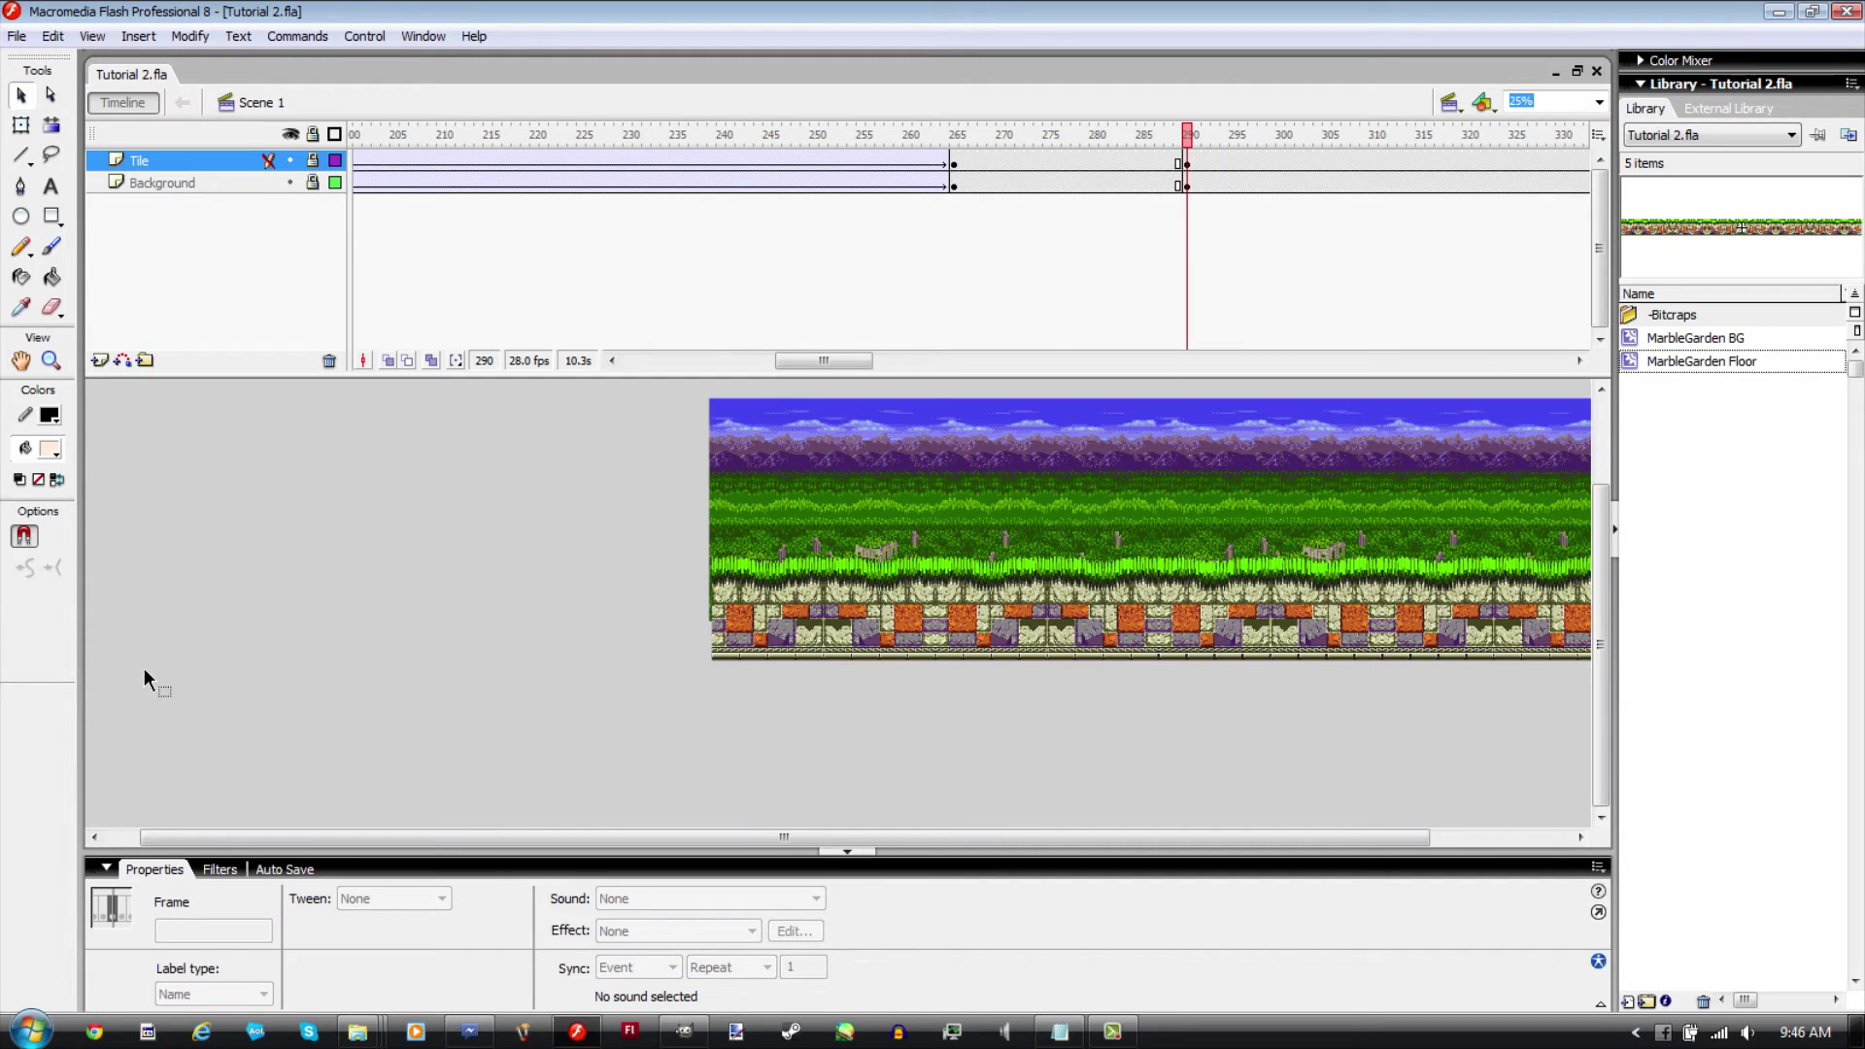
Step: Hide the Background layer, unlock the Tile layer and select the floor instance
left_click(290, 183)
left_click(312, 160)
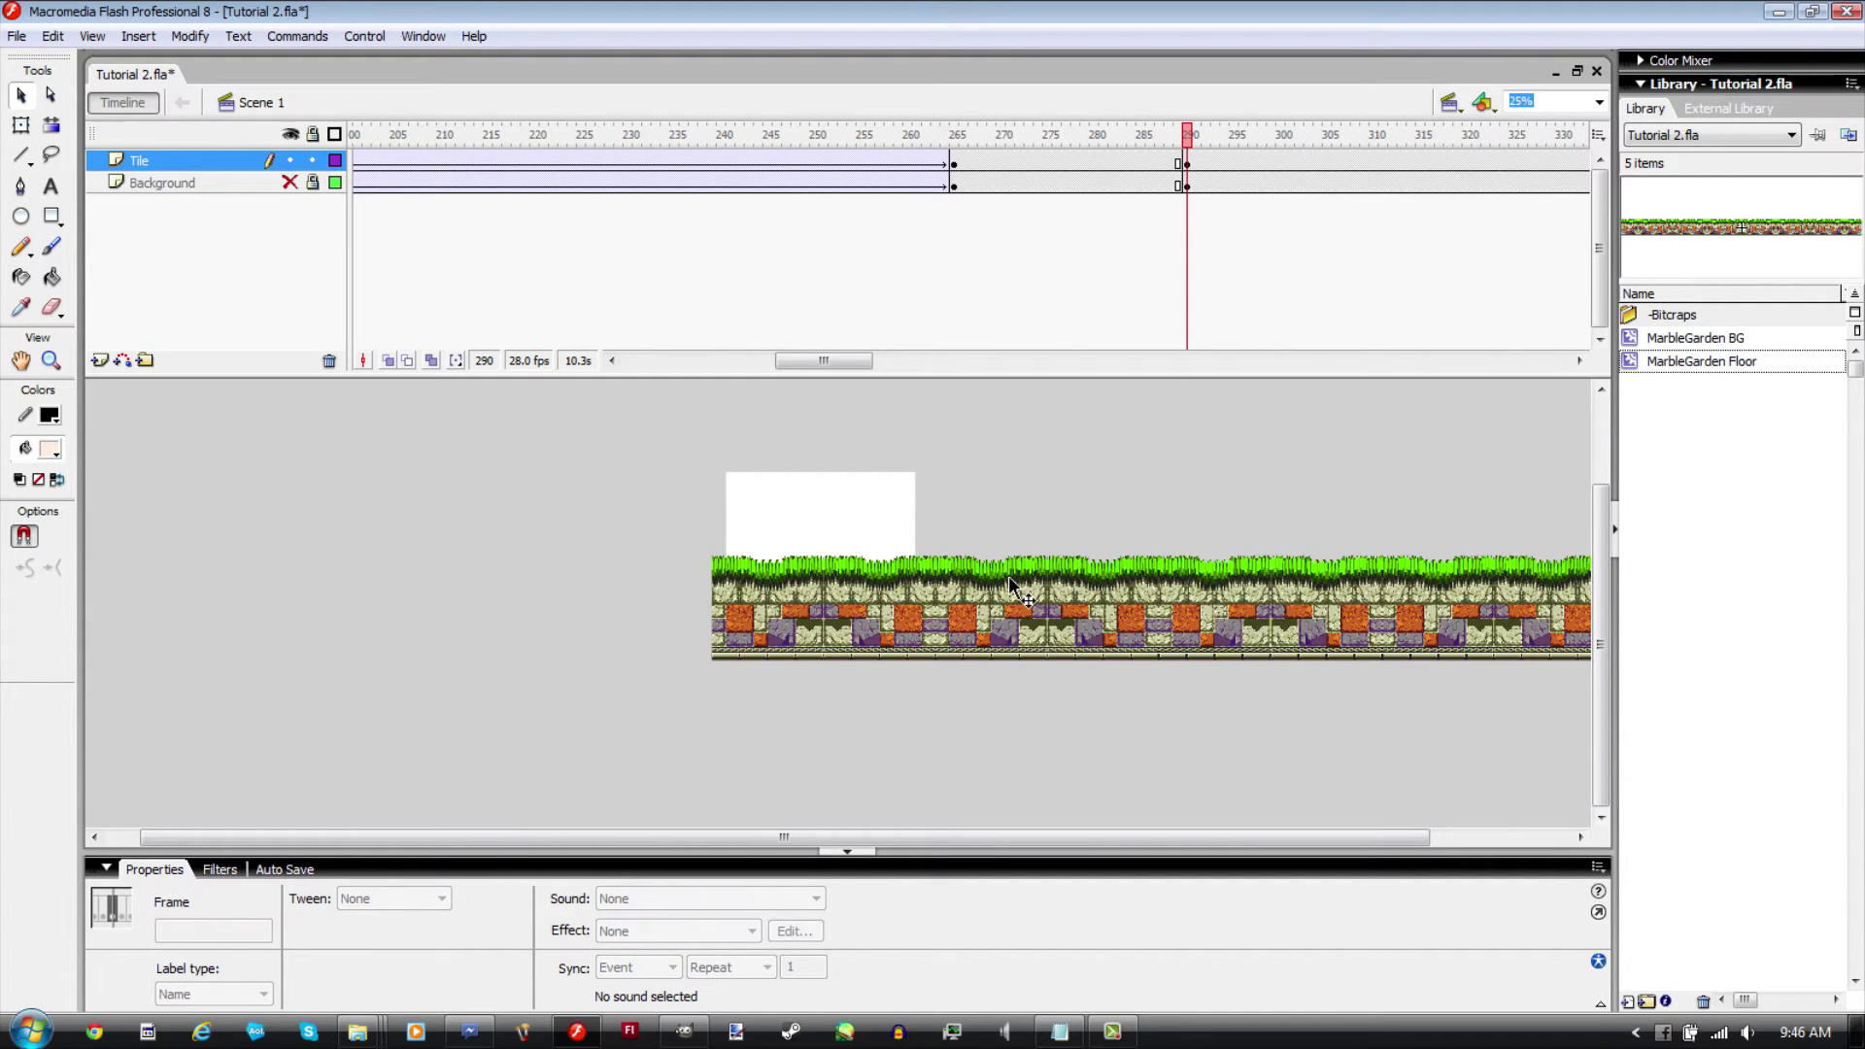
left_click(1008, 575)
Step: Drag MarbleGarden Floor Blur.png from Explorer onto the stage, aligned over the existing floor
mouse_move(360, 1032)
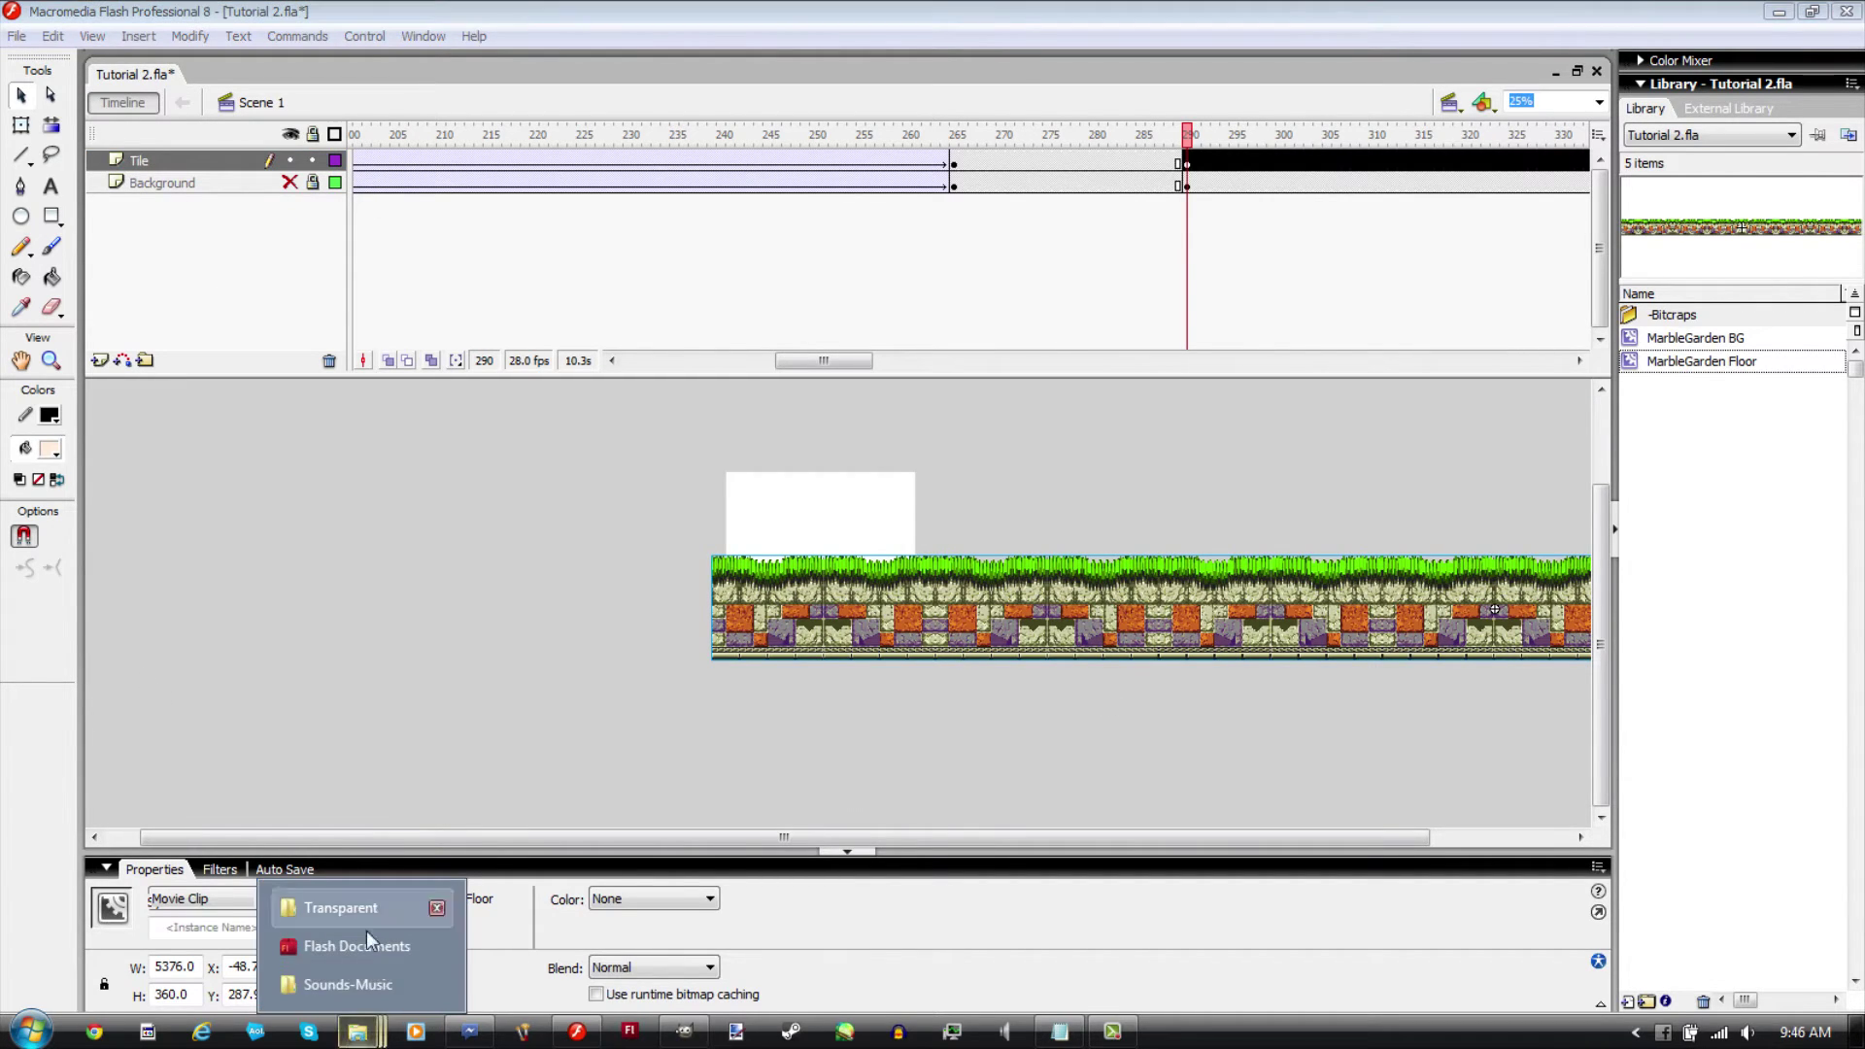
left_click(366, 915)
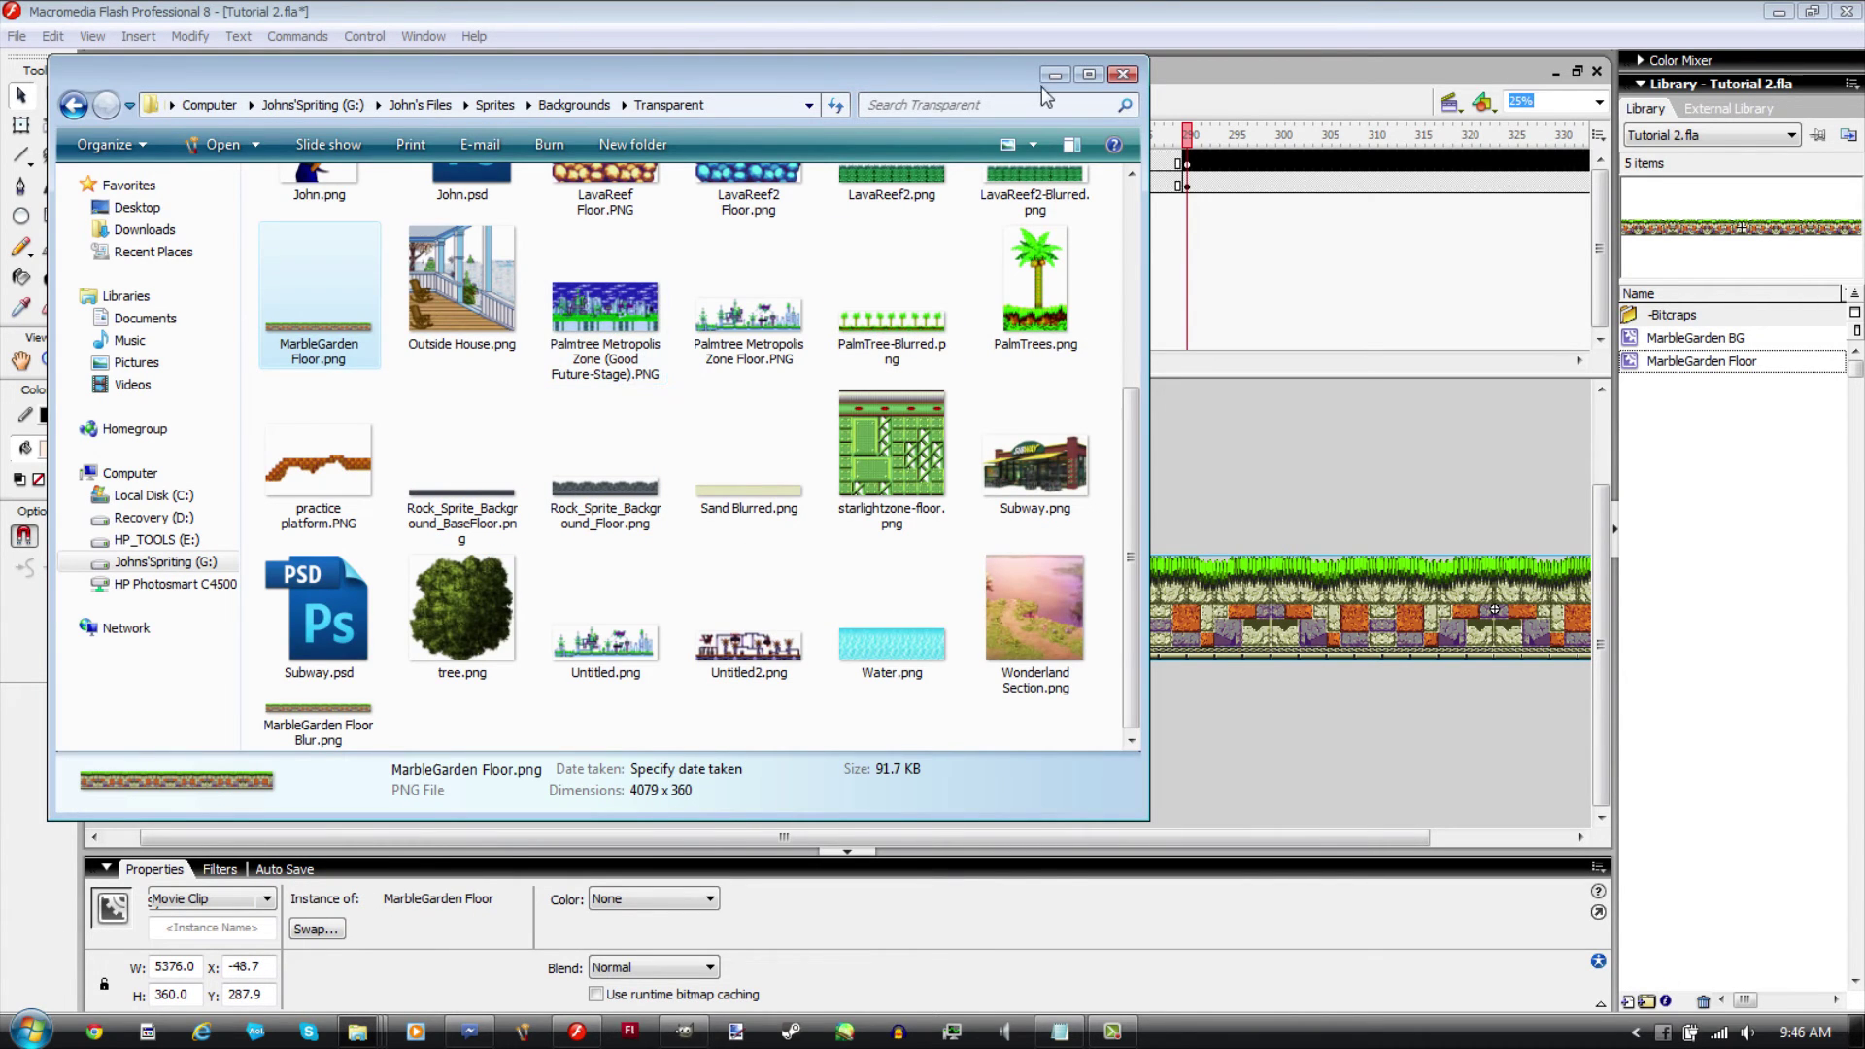
left_click(833, 105)
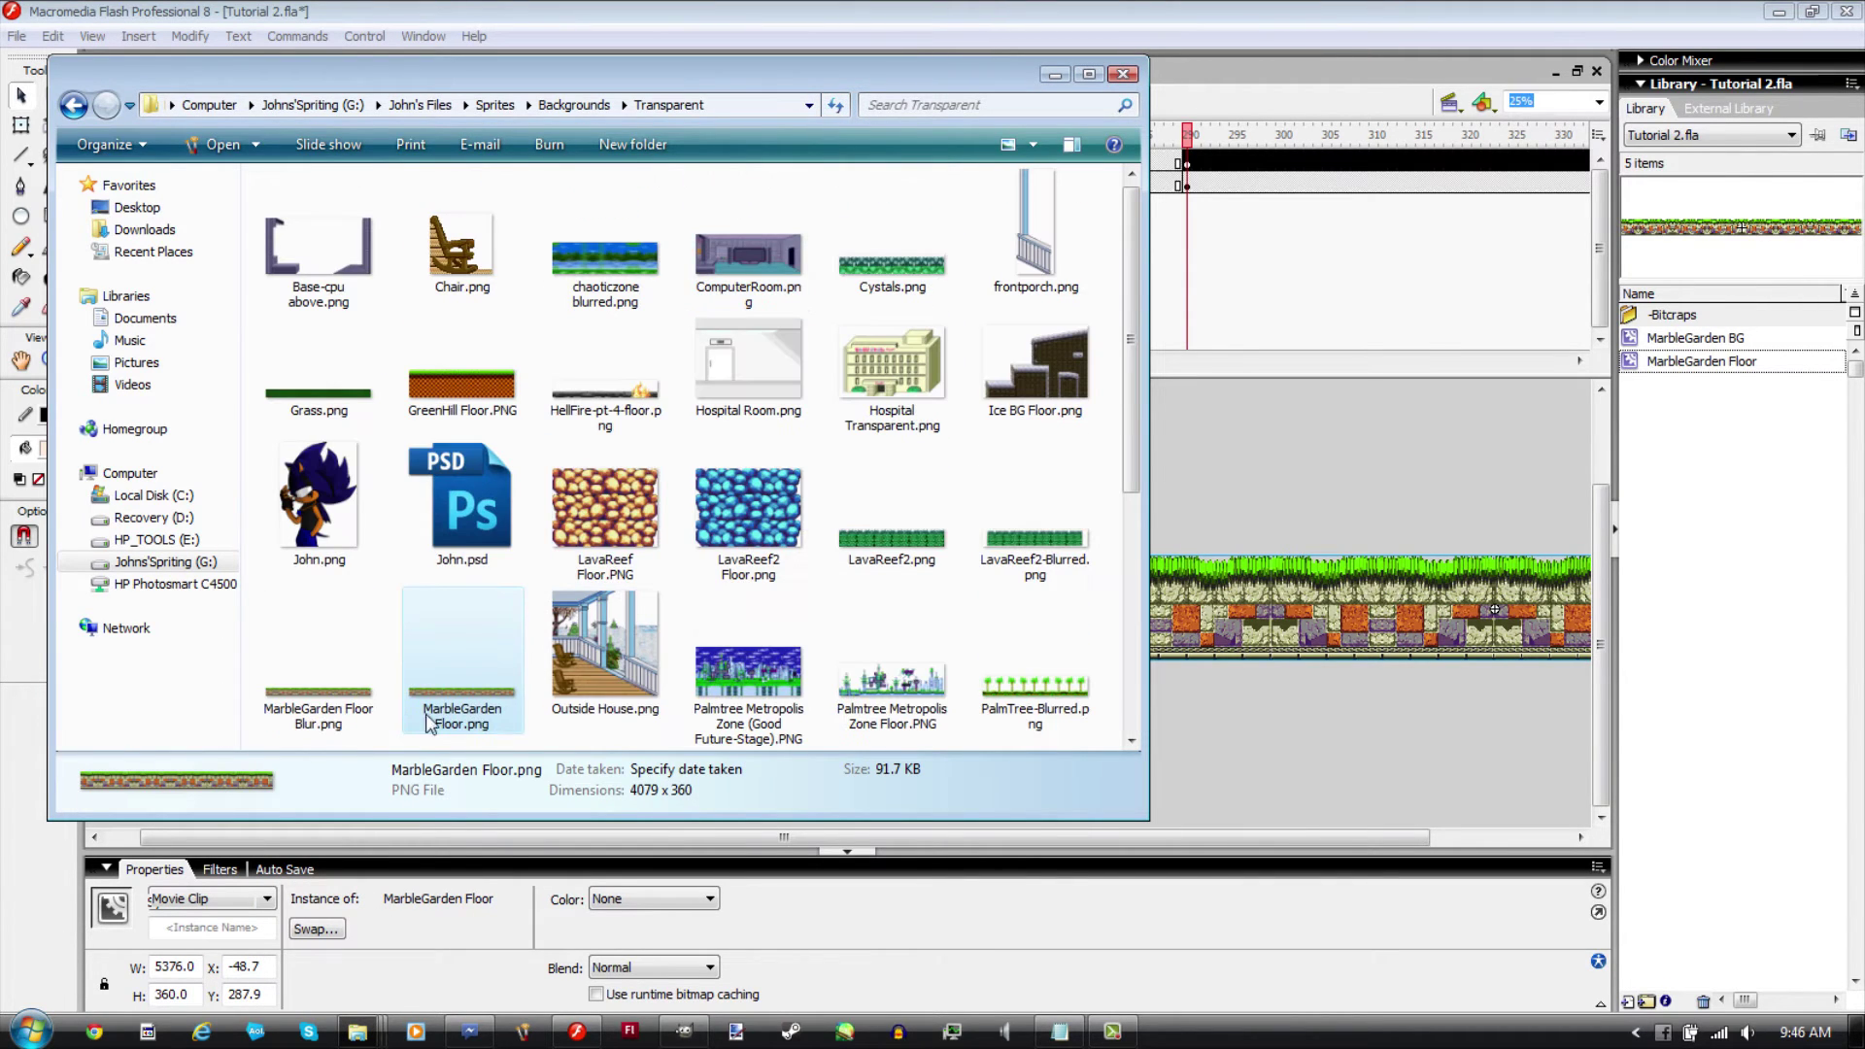
left_click_drag(319, 670, 1301, 470)
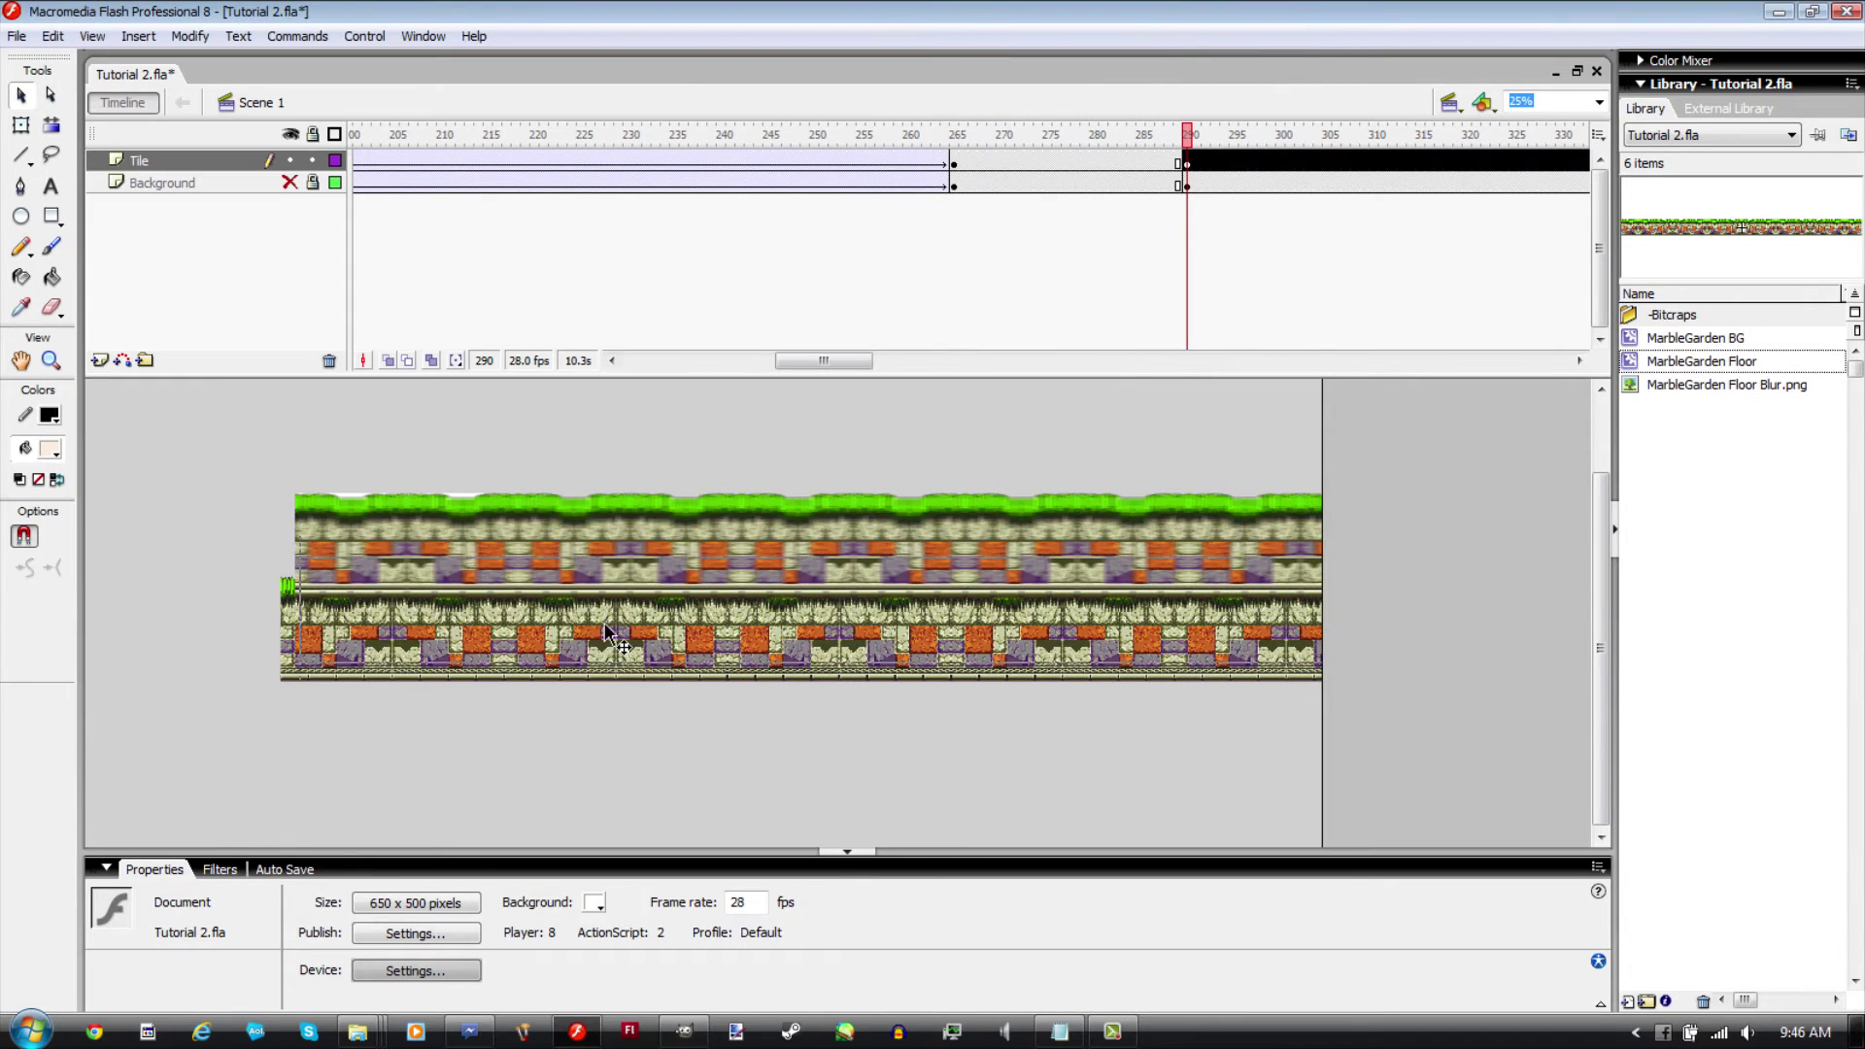
left_click_drag(604, 632, 577, 659)
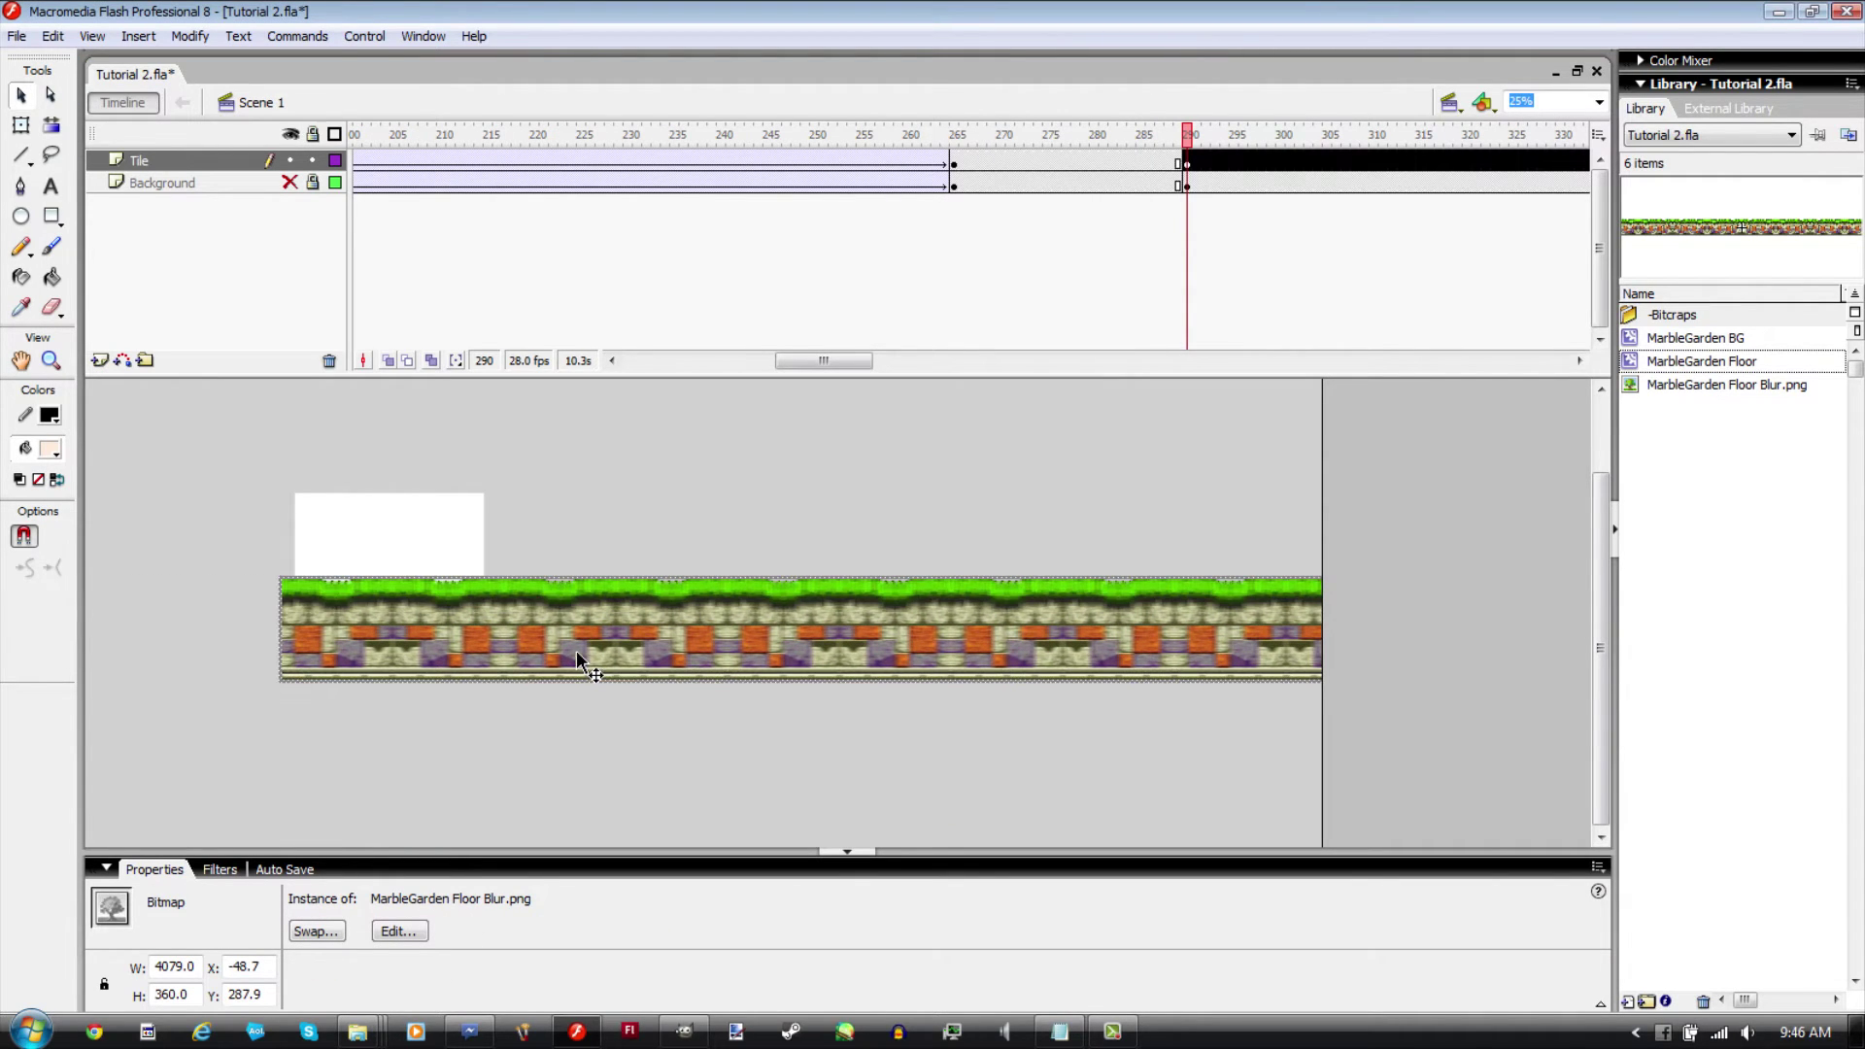
Step: File the blurred floor bitmap into the Bitcraps library folder
left_click(1749, 385)
double_click(1630, 384)
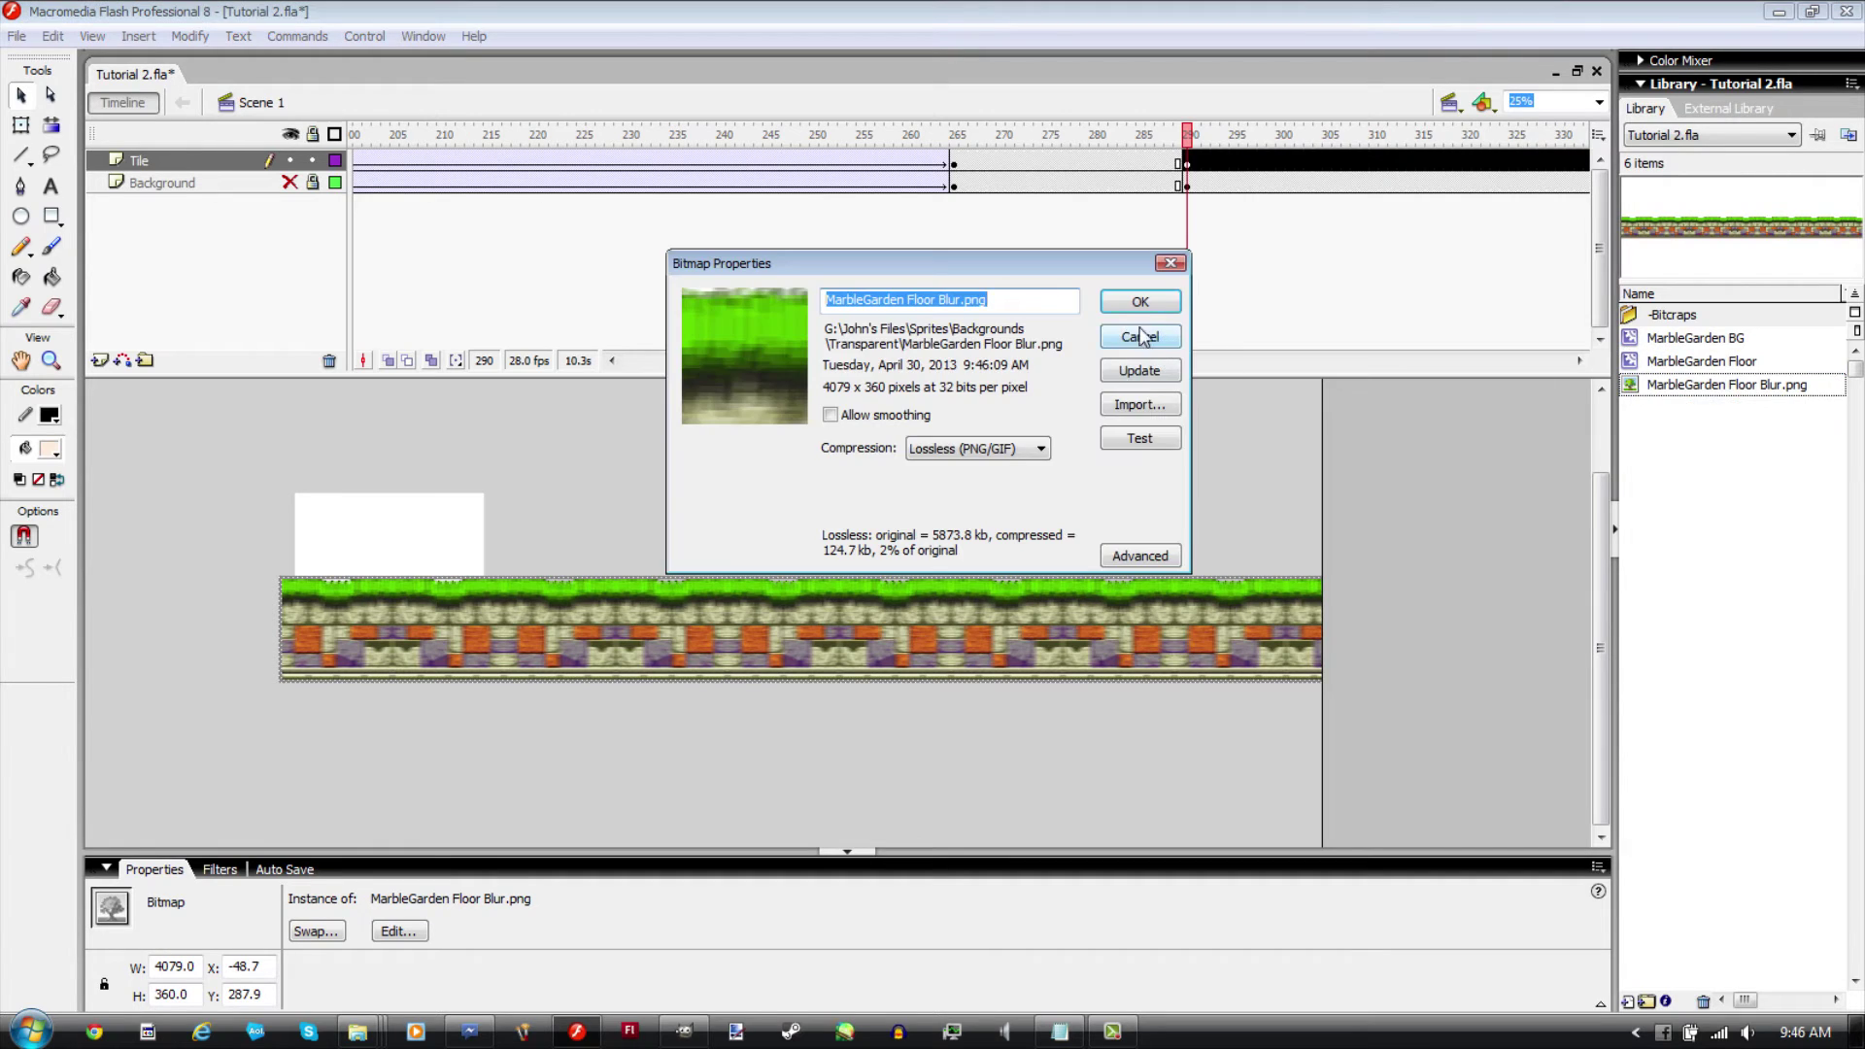
left_click(1137, 309)
left_click_drag(1658, 383, 1695, 319)
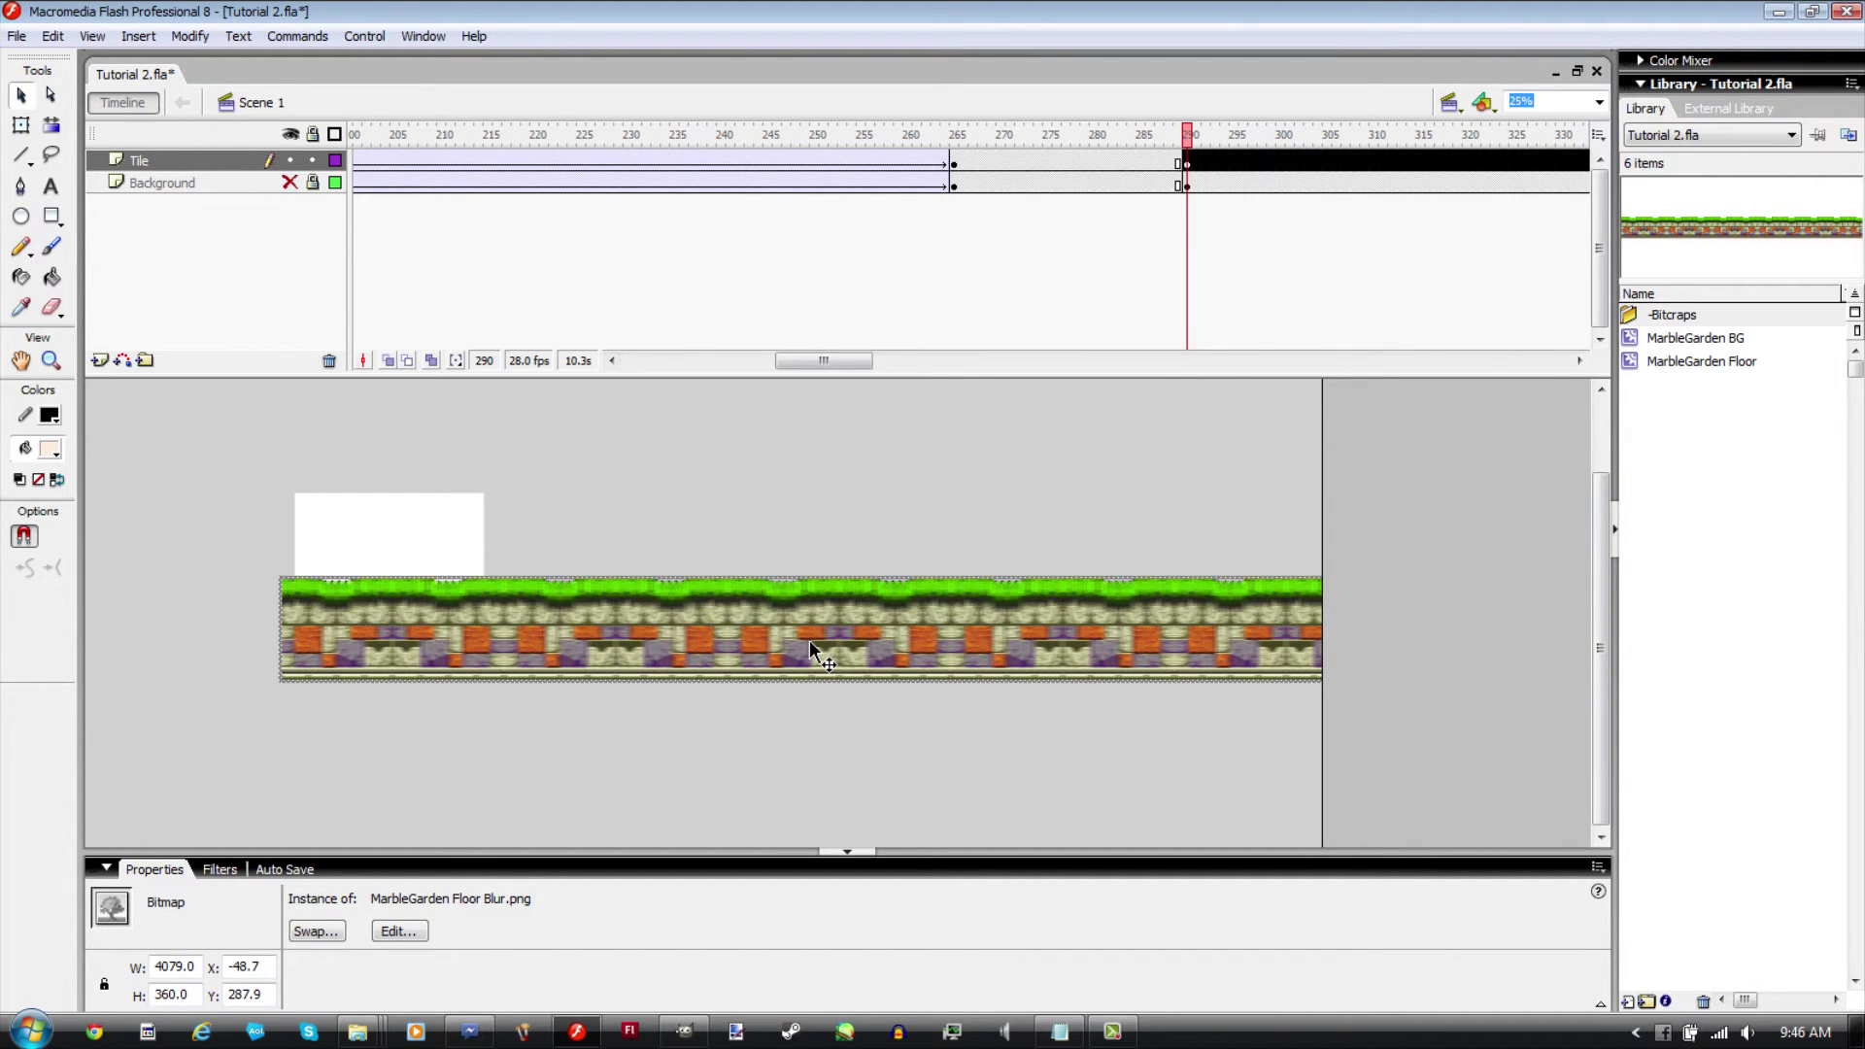
Step: Convert the blurred floor into movie clip 'MarbleGarden Floor- Blurred', paste it in place, and save
key("F8")
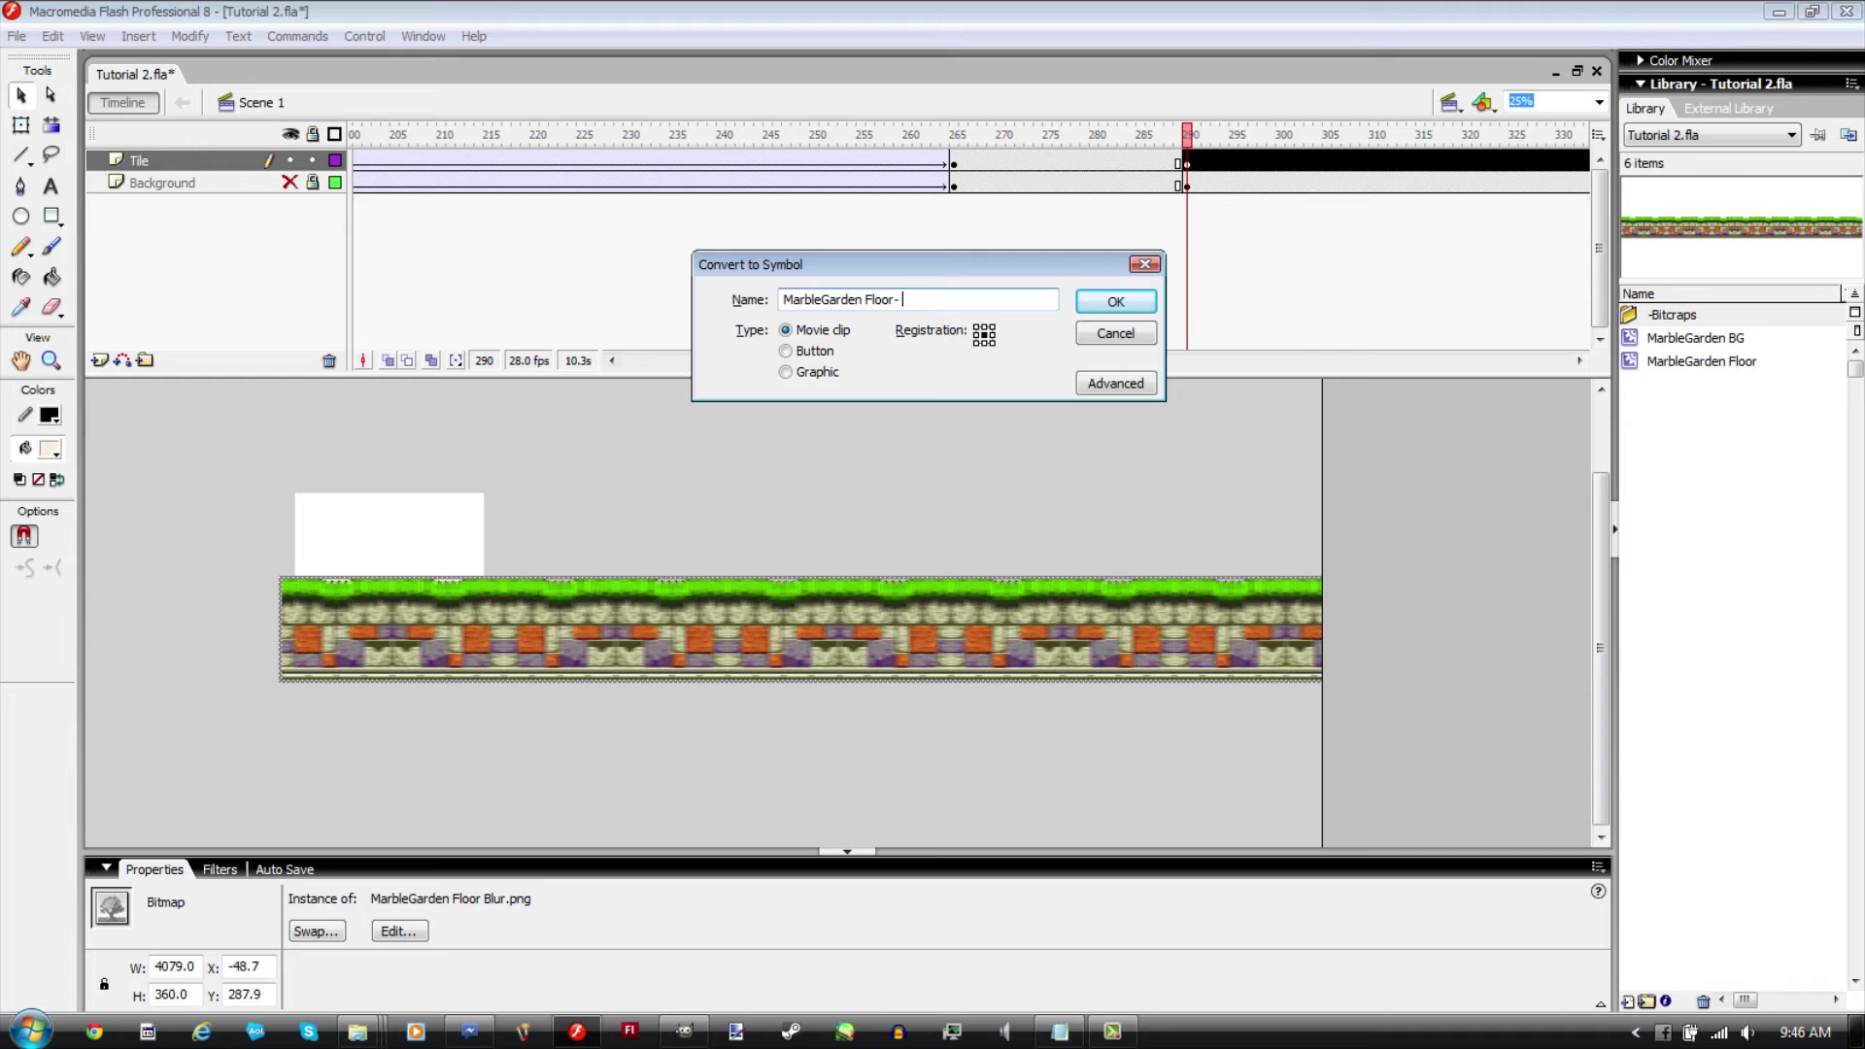
type("Blurred")
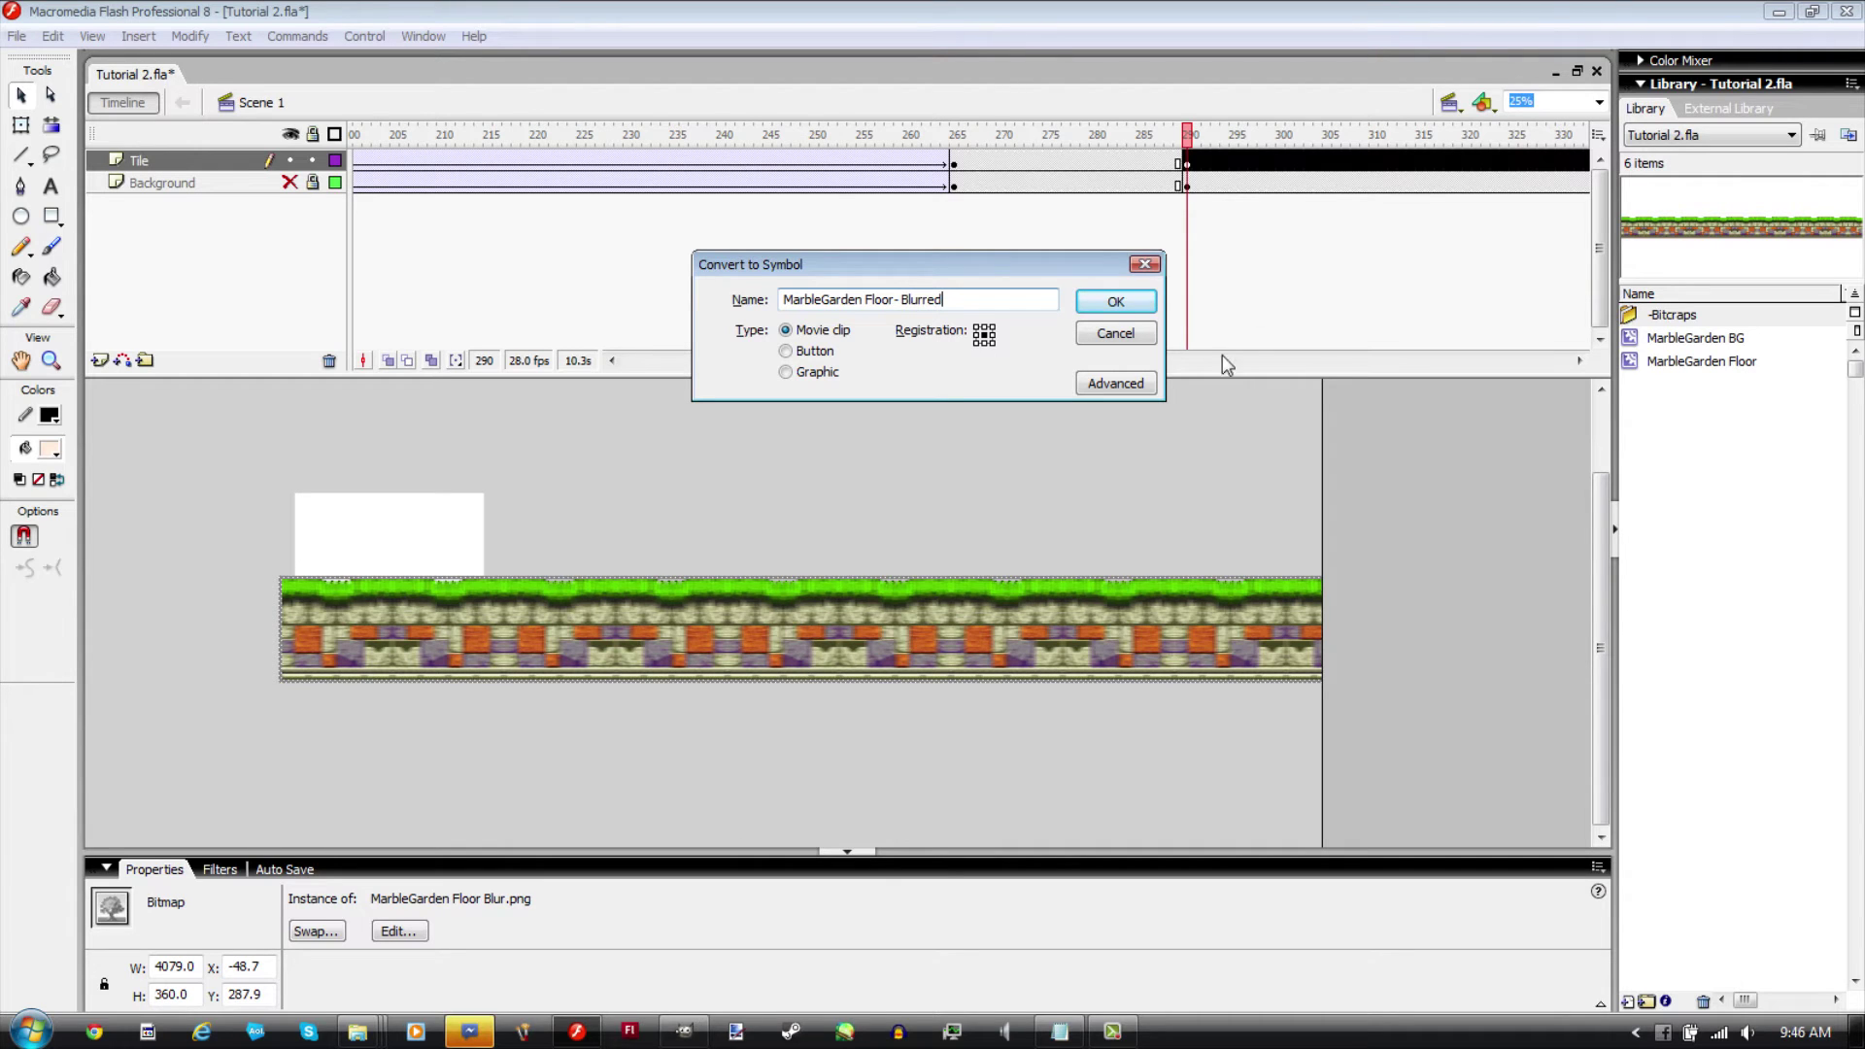
left_click(1118, 306)
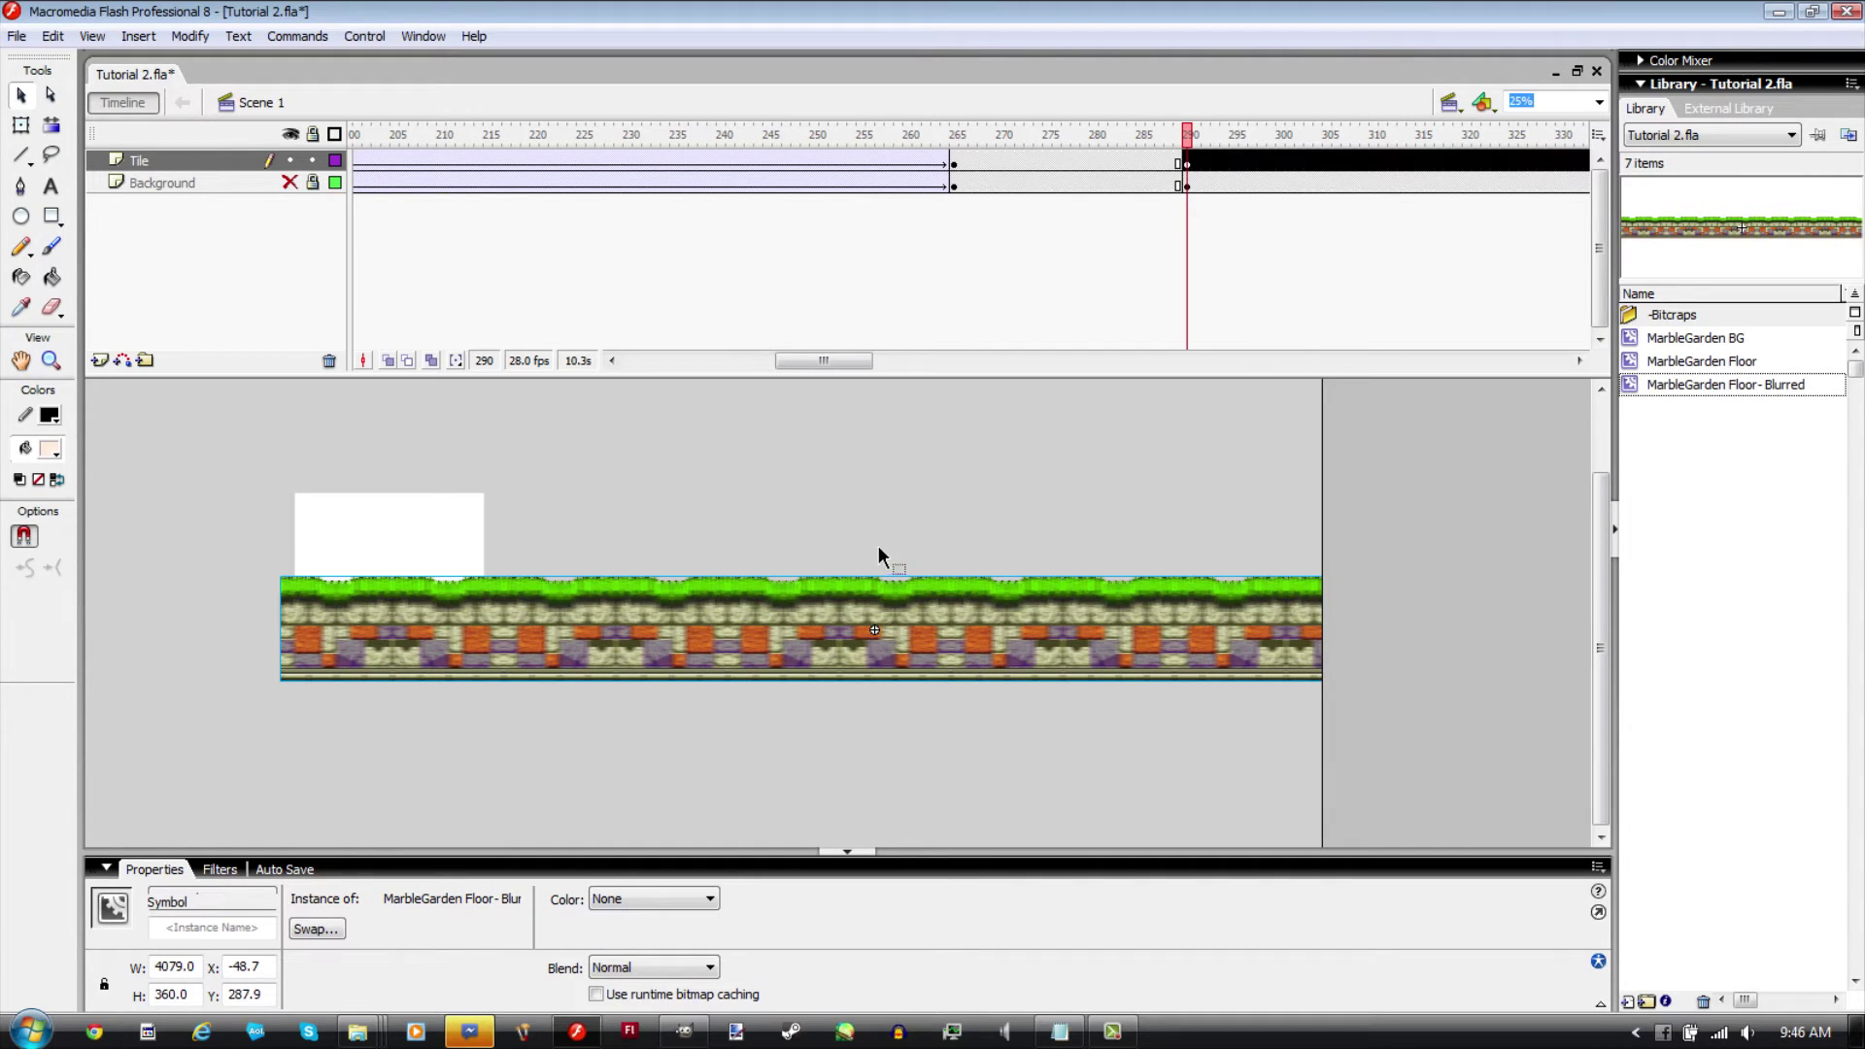
key("ctrl+z")
key("ctrl+z")
key("ctrl+z")
right_click(842, 476)
left_click(962, 564)
key("ctrl+s")
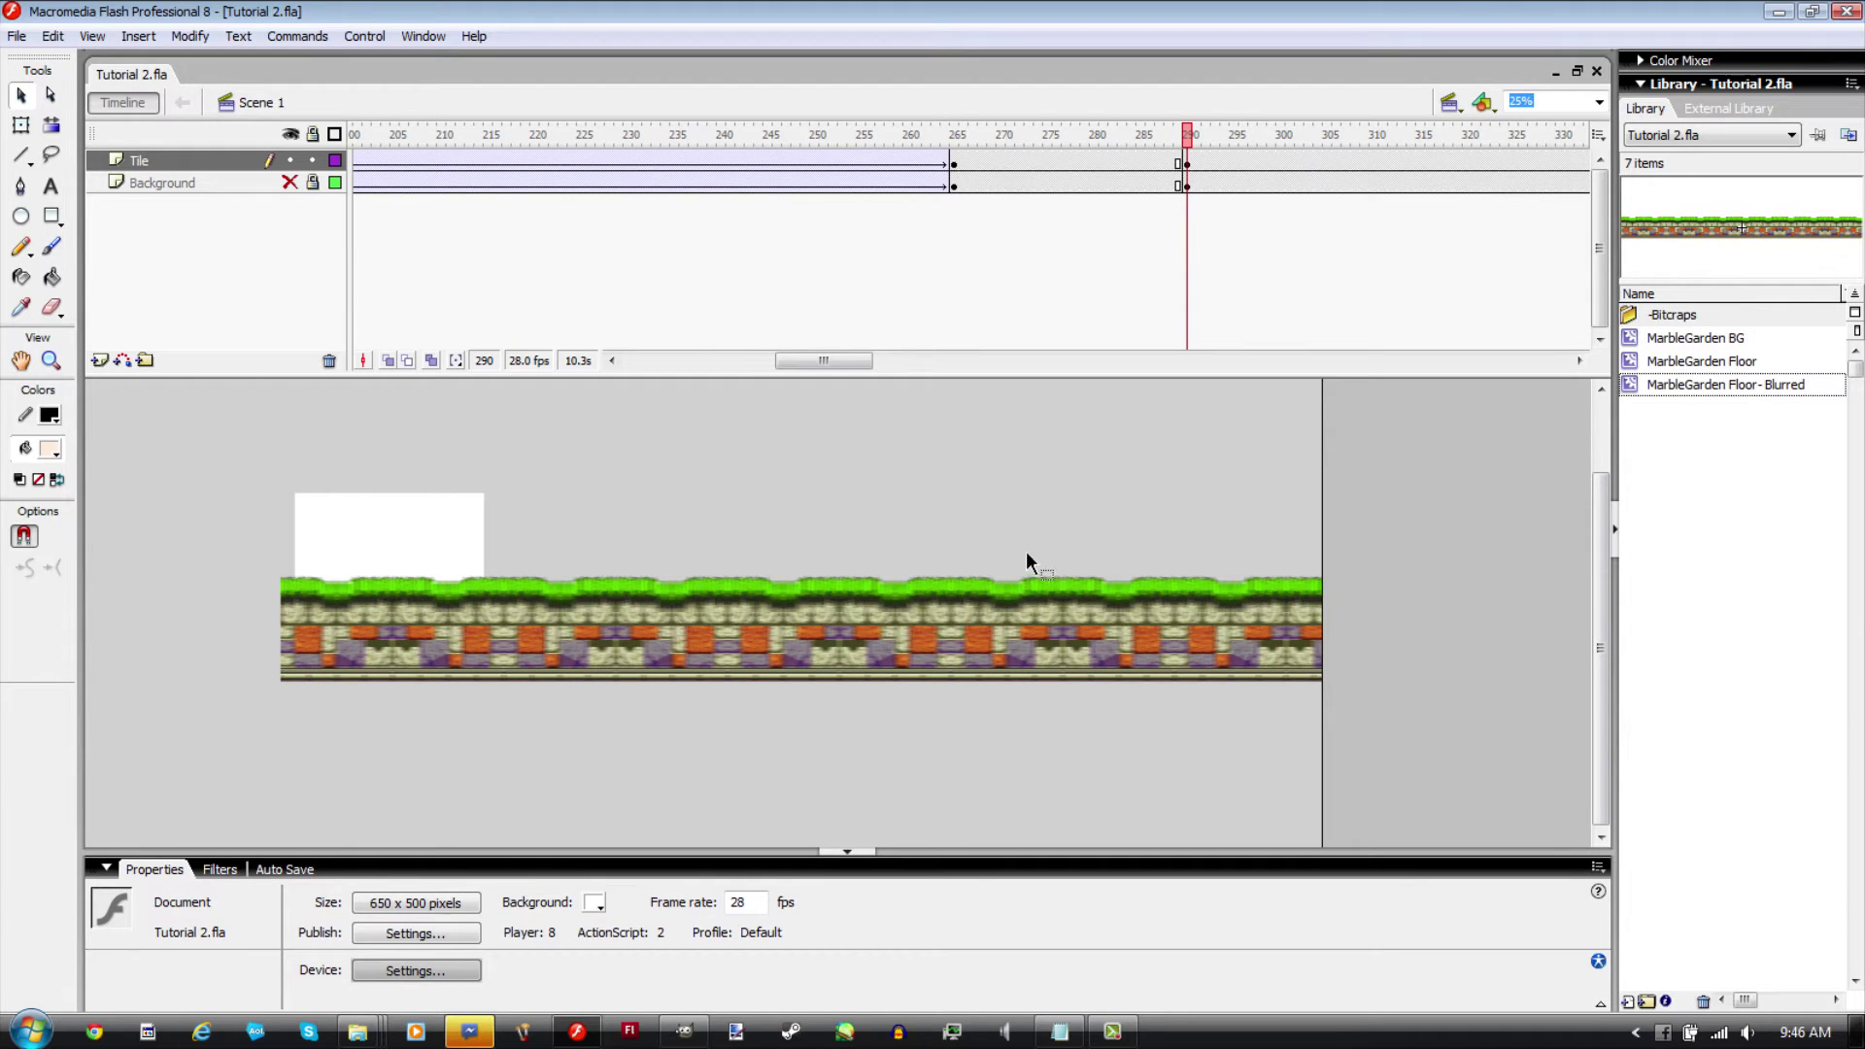
Step: Keyframe Tile at frame 300, nudge the strip left, and tween frames 290–300
left_click(1280, 161)
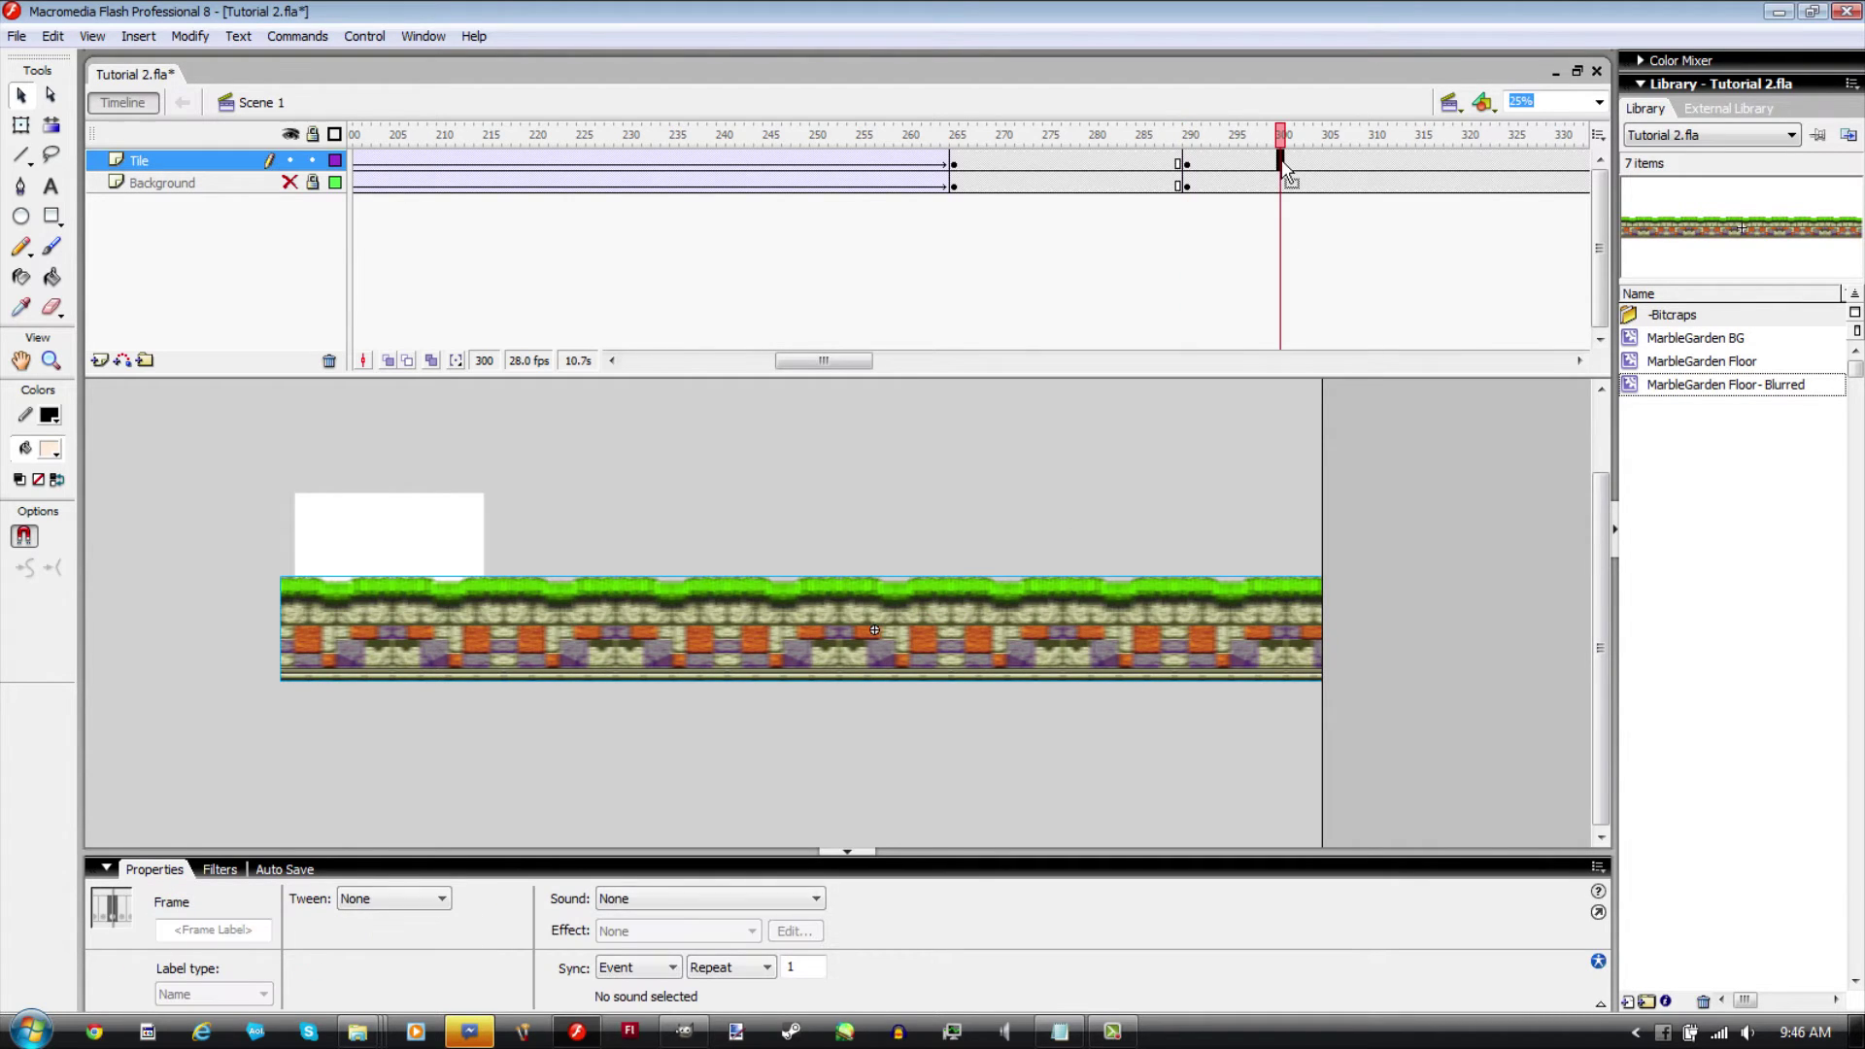
key("F6")
left_click(1189, 136)
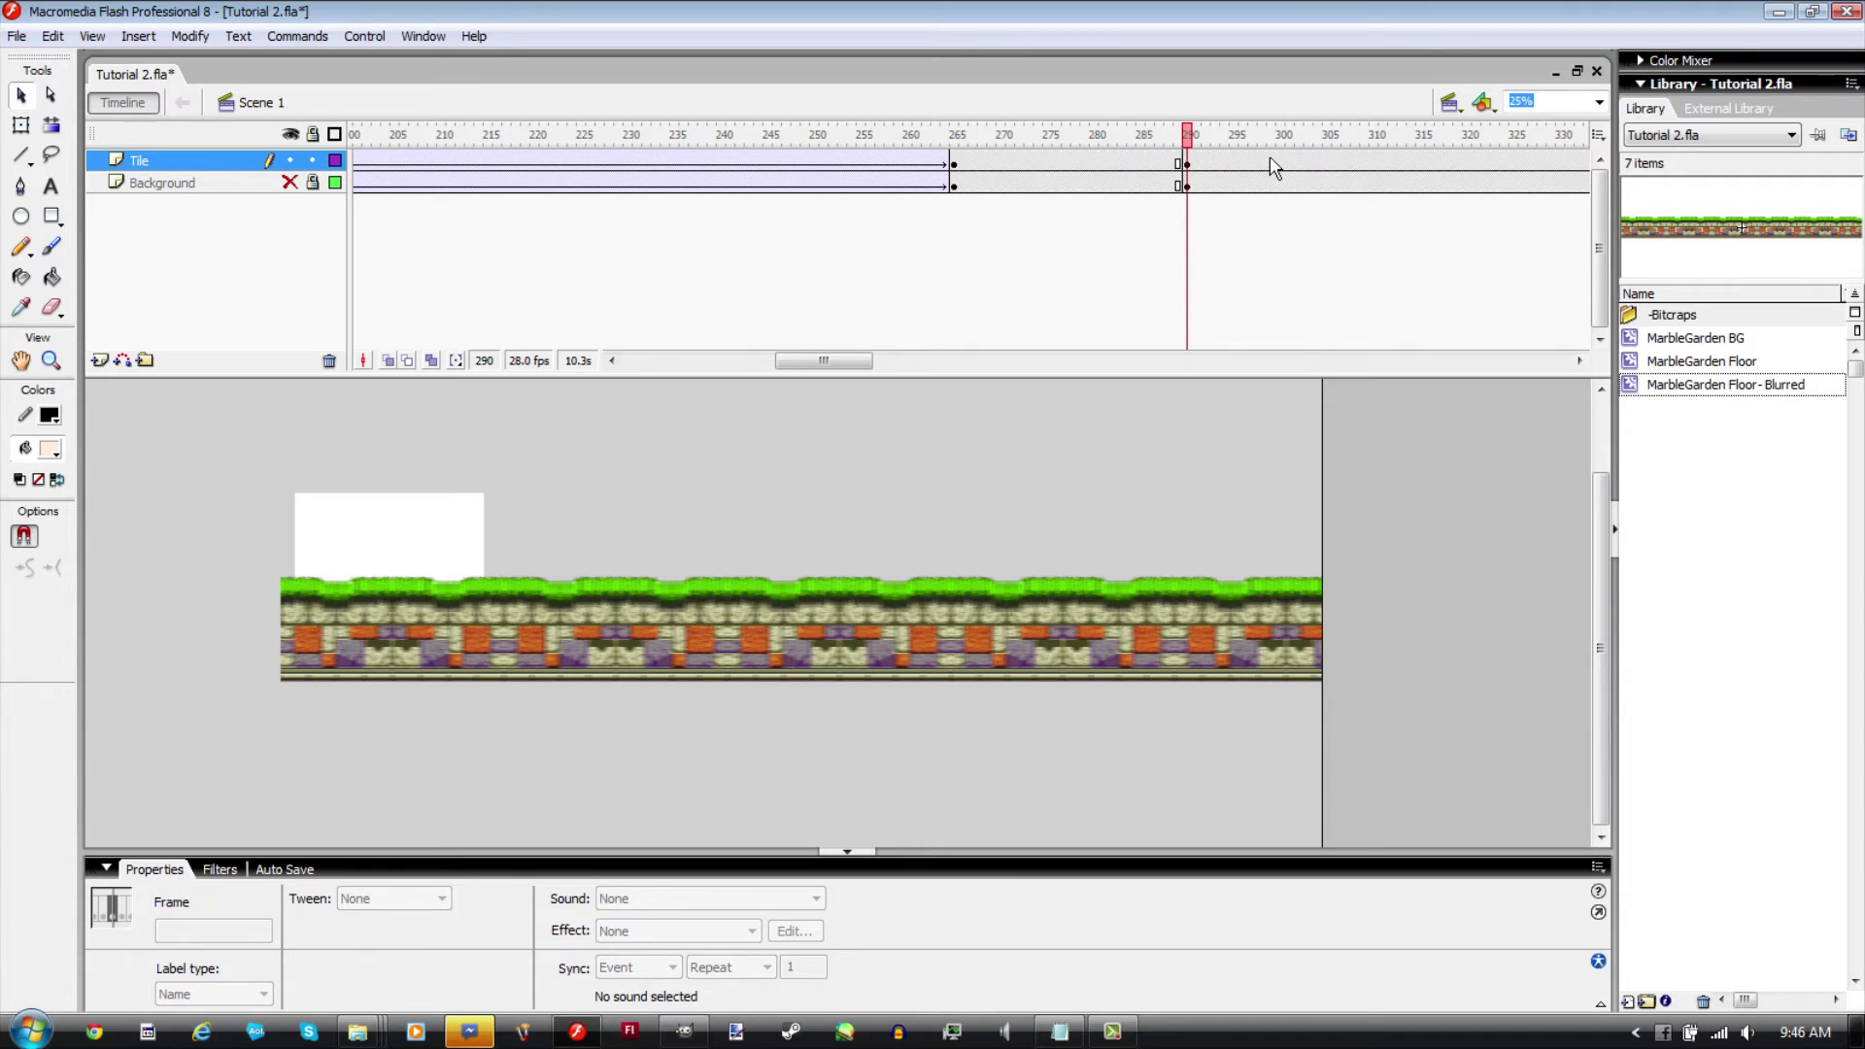
left_click(1283, 162)
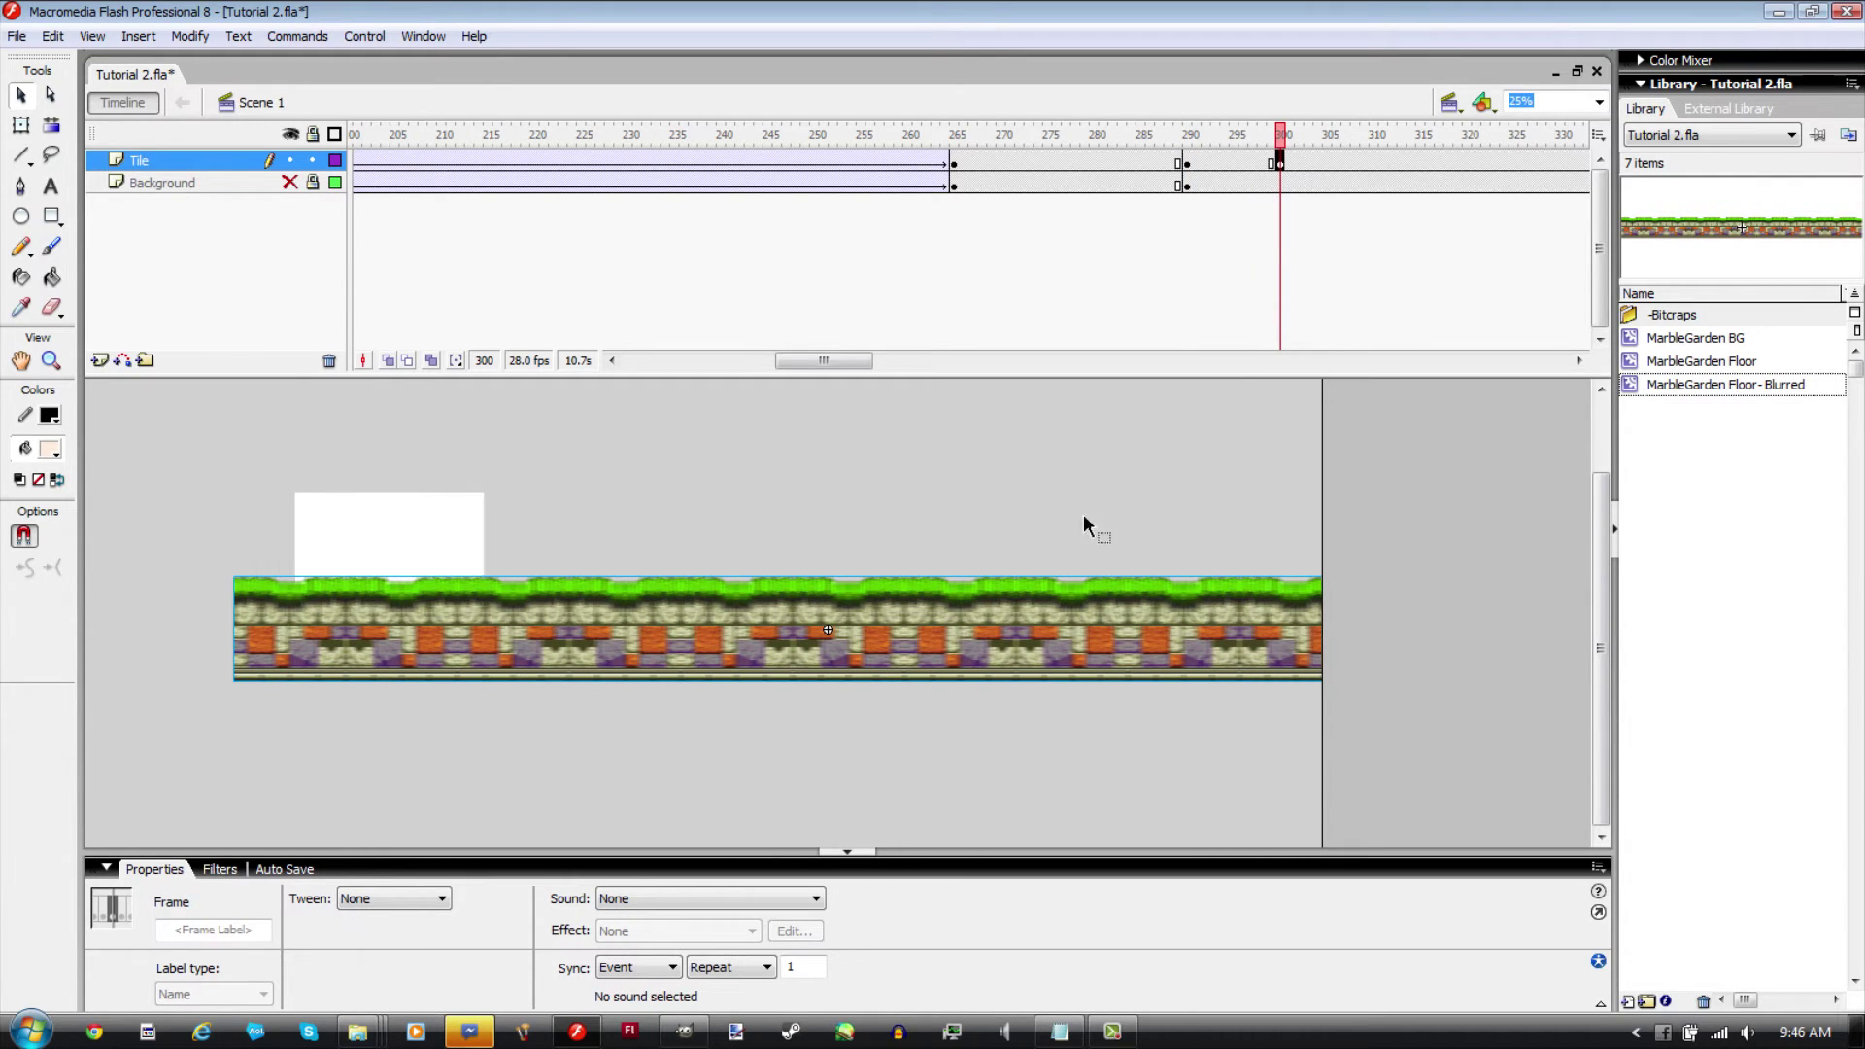
key("Left")
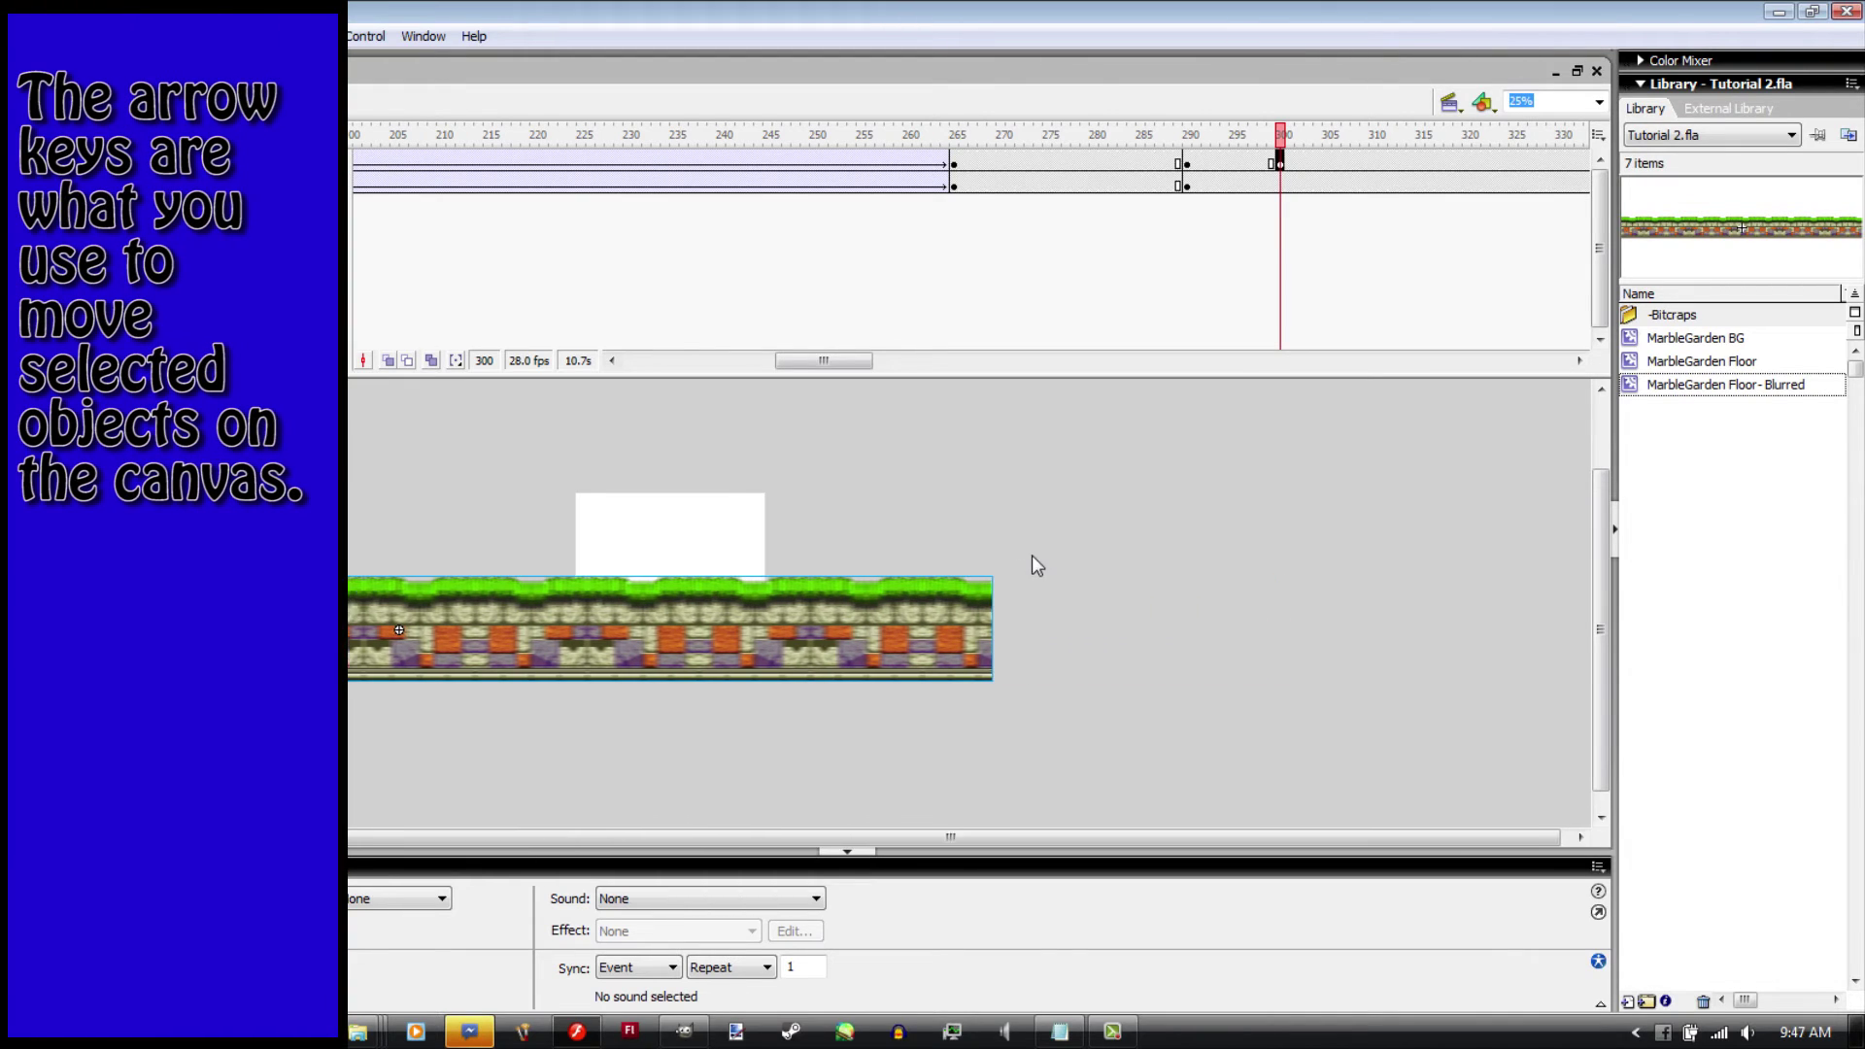
key("Left")
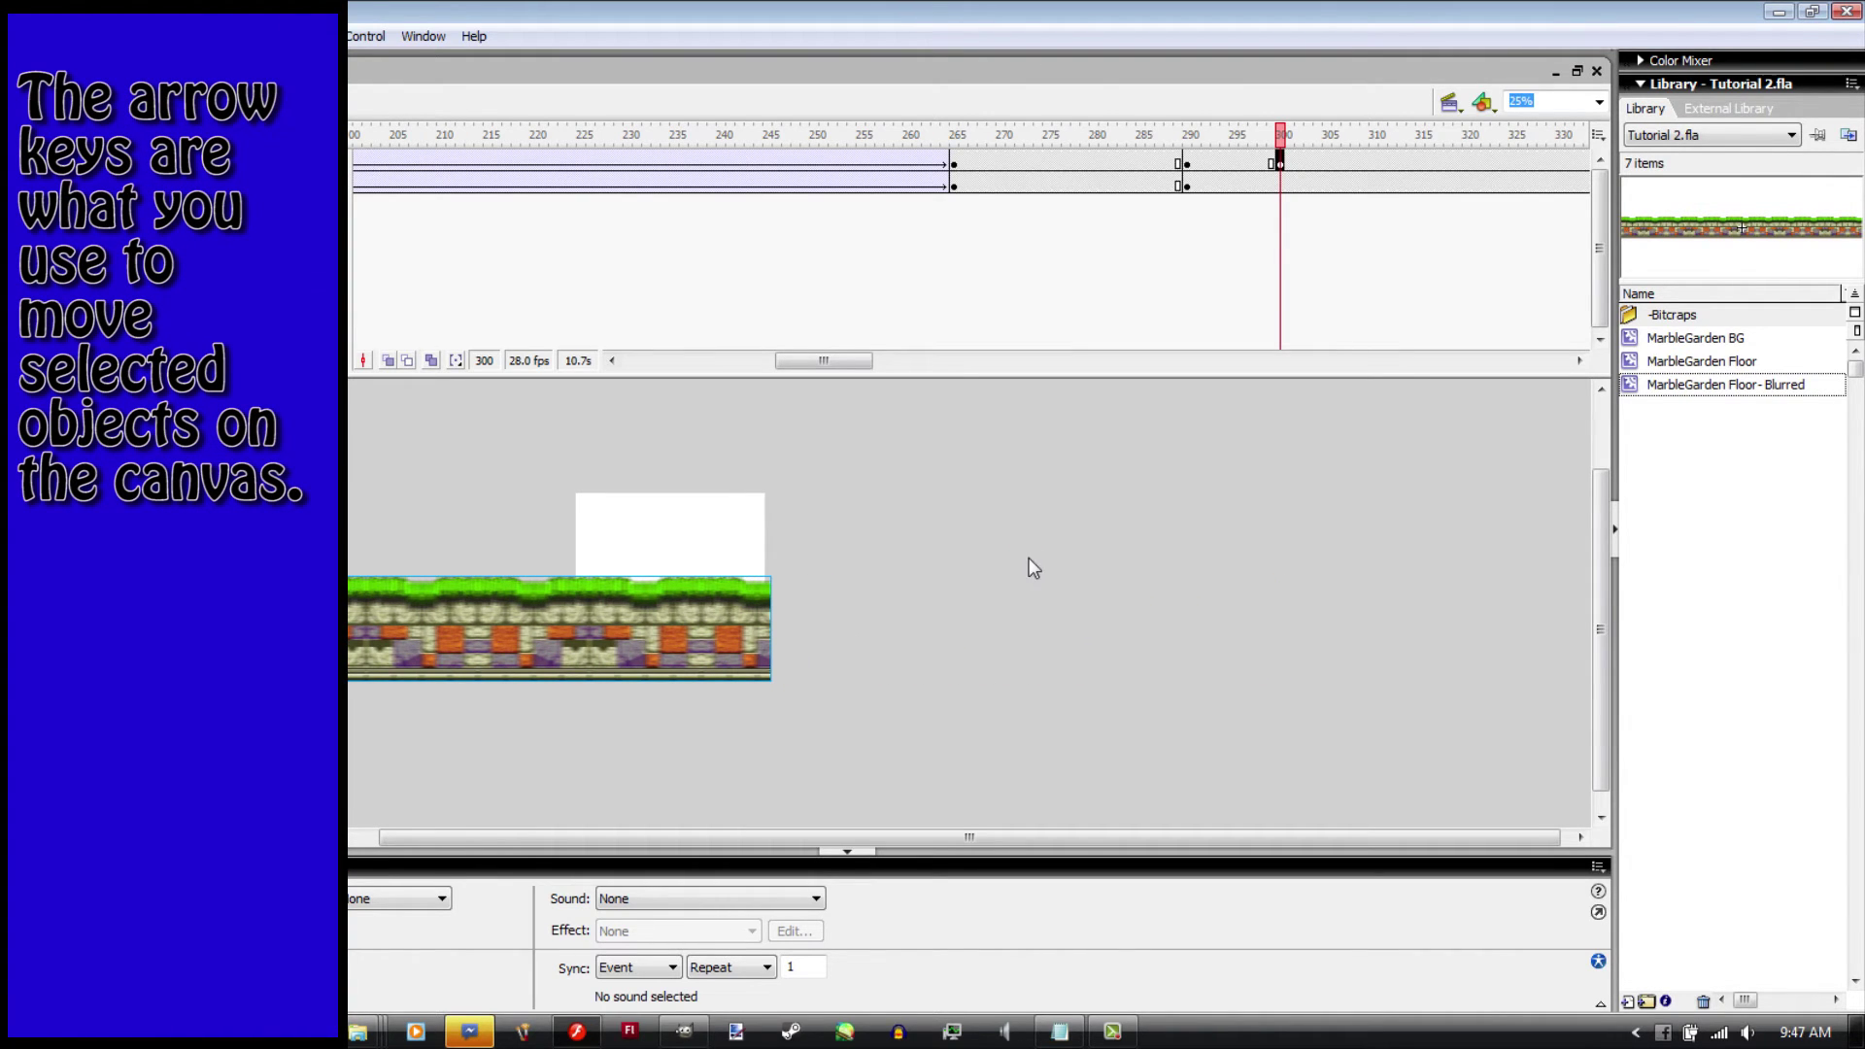
right_click(1263, 163)
left_click(1341, 175)
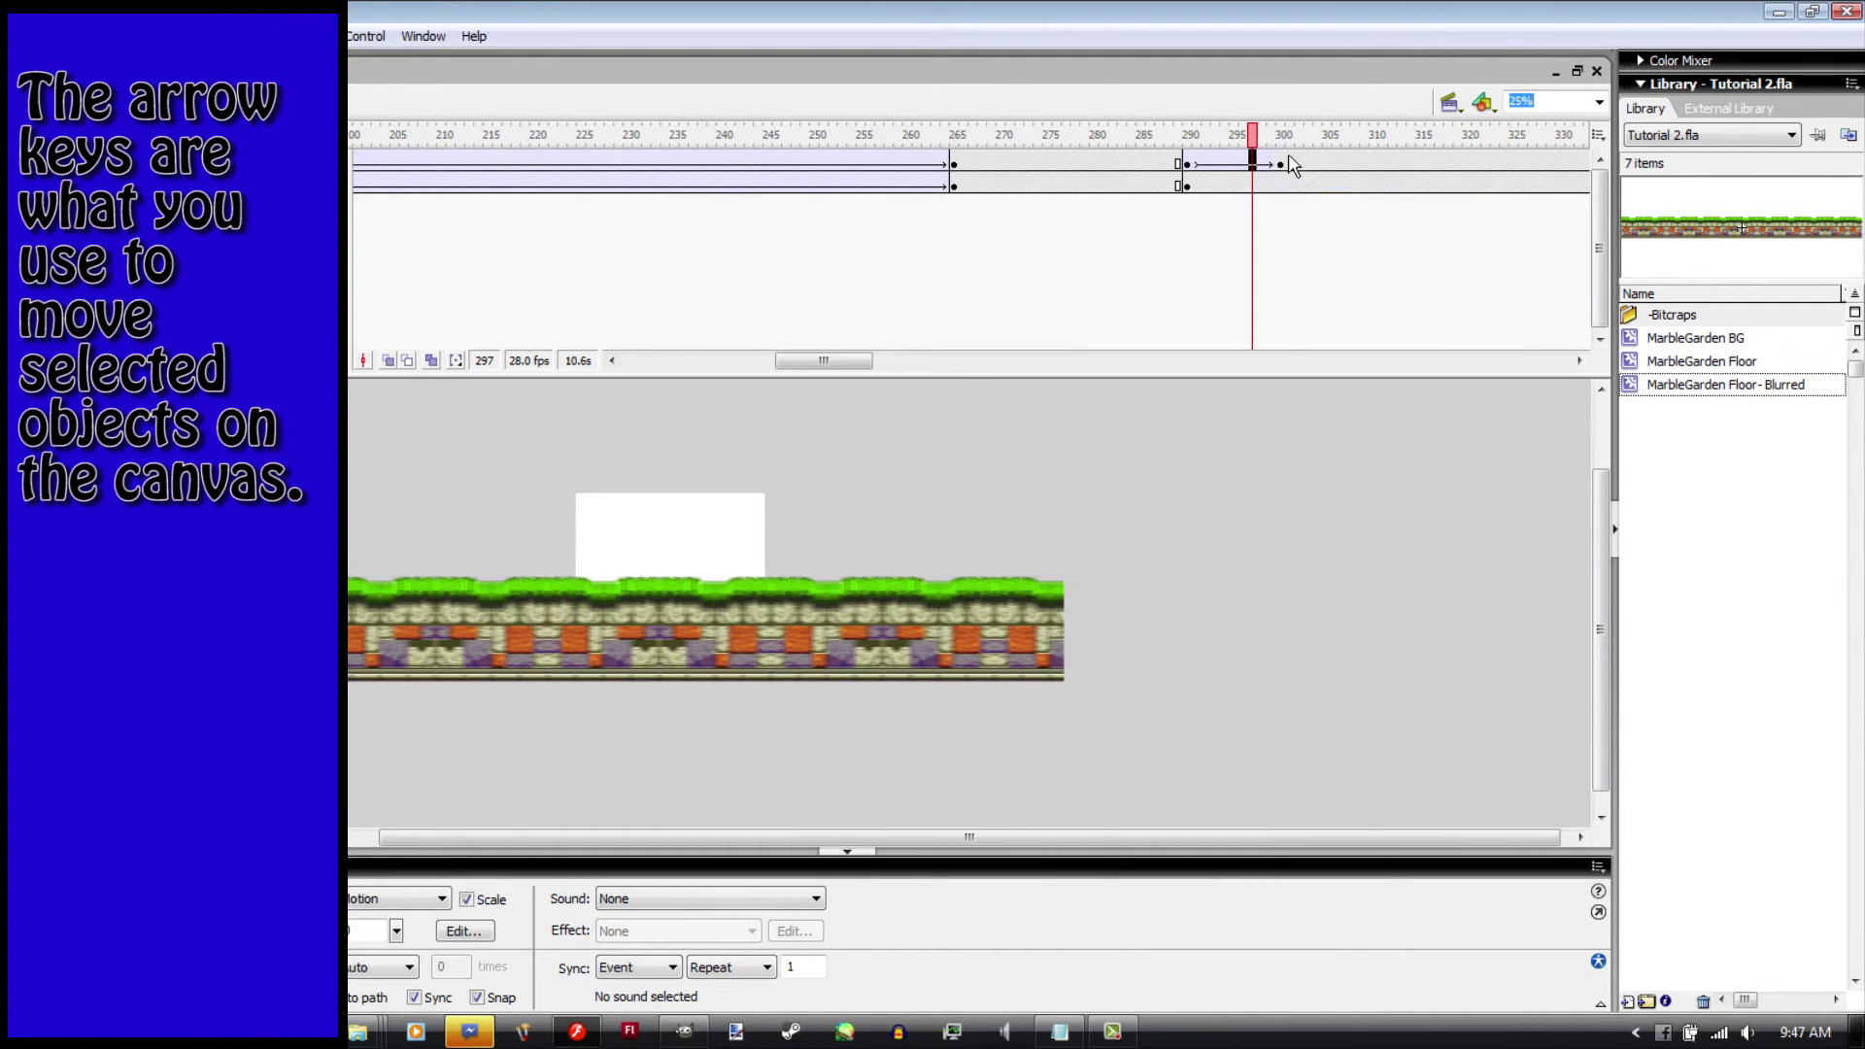
left_click(1288, 165)
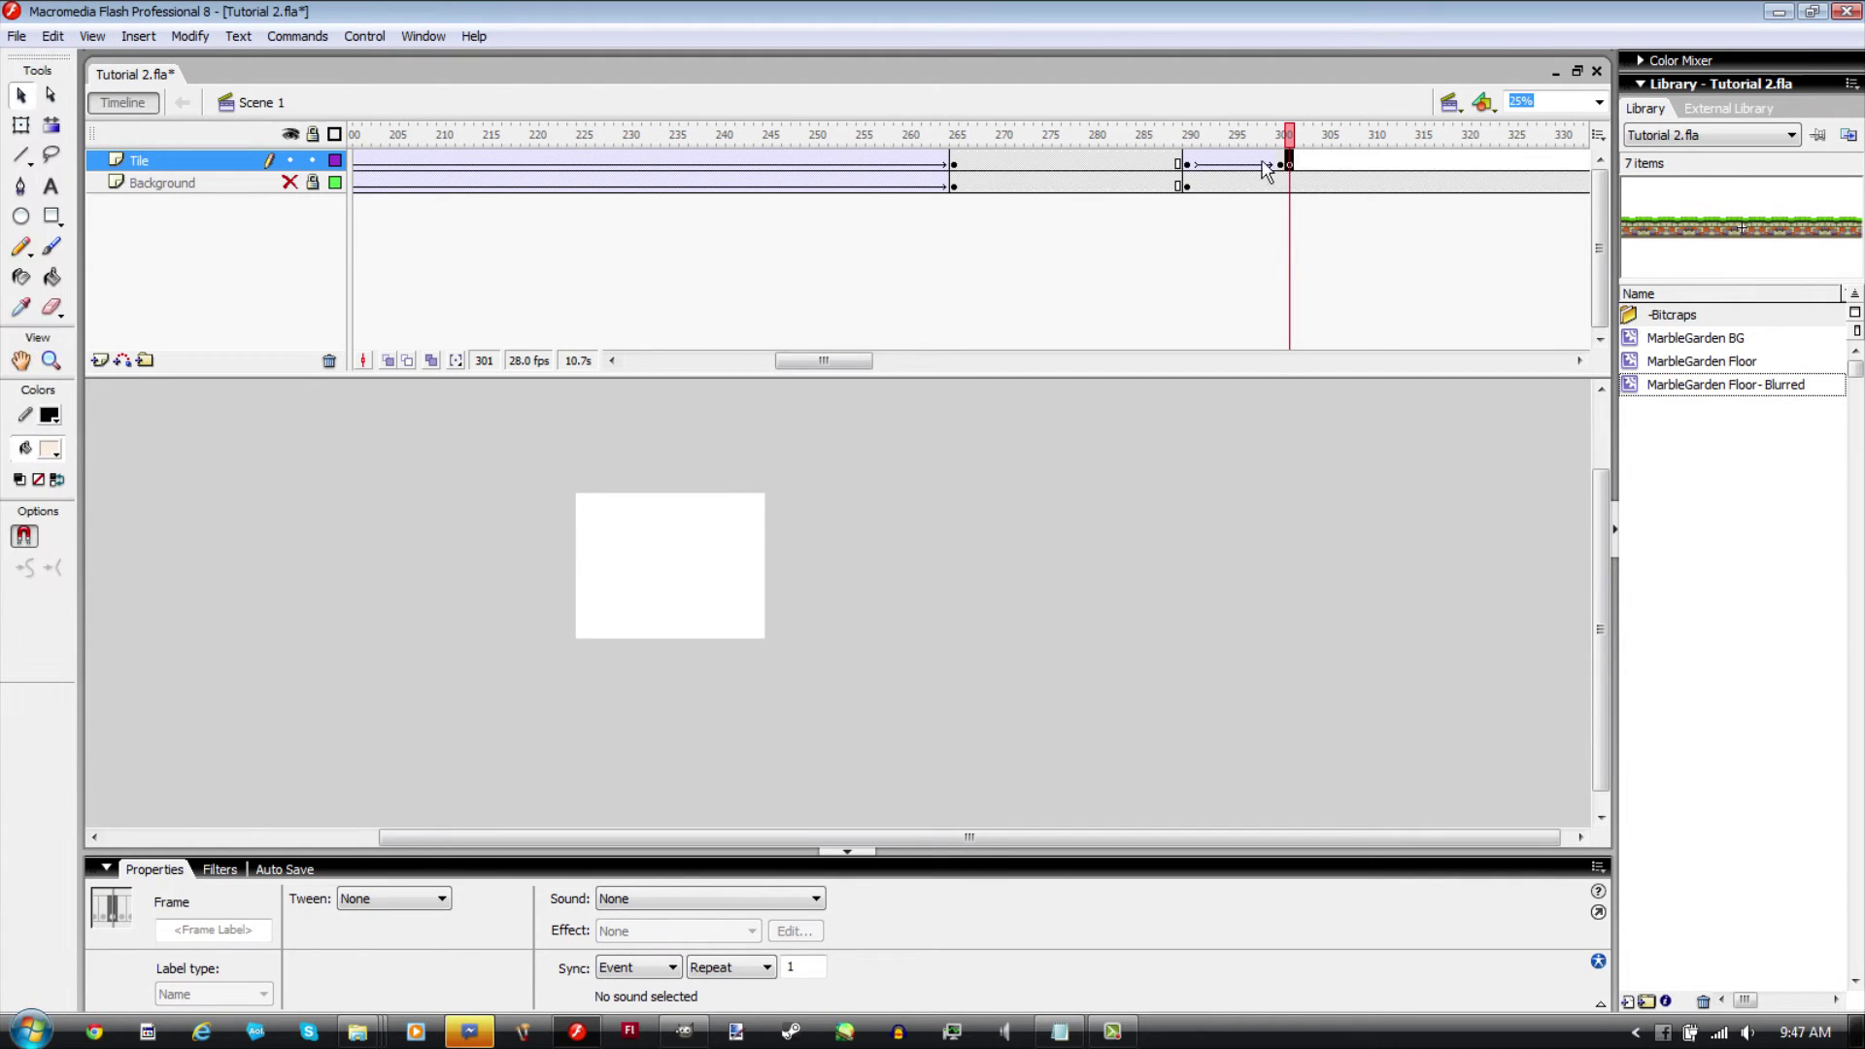
Step: Copy the tile tween frames repeatedly along the Tile layer toward frame 466
left_click_drag(1188, 165, 1305, 167)
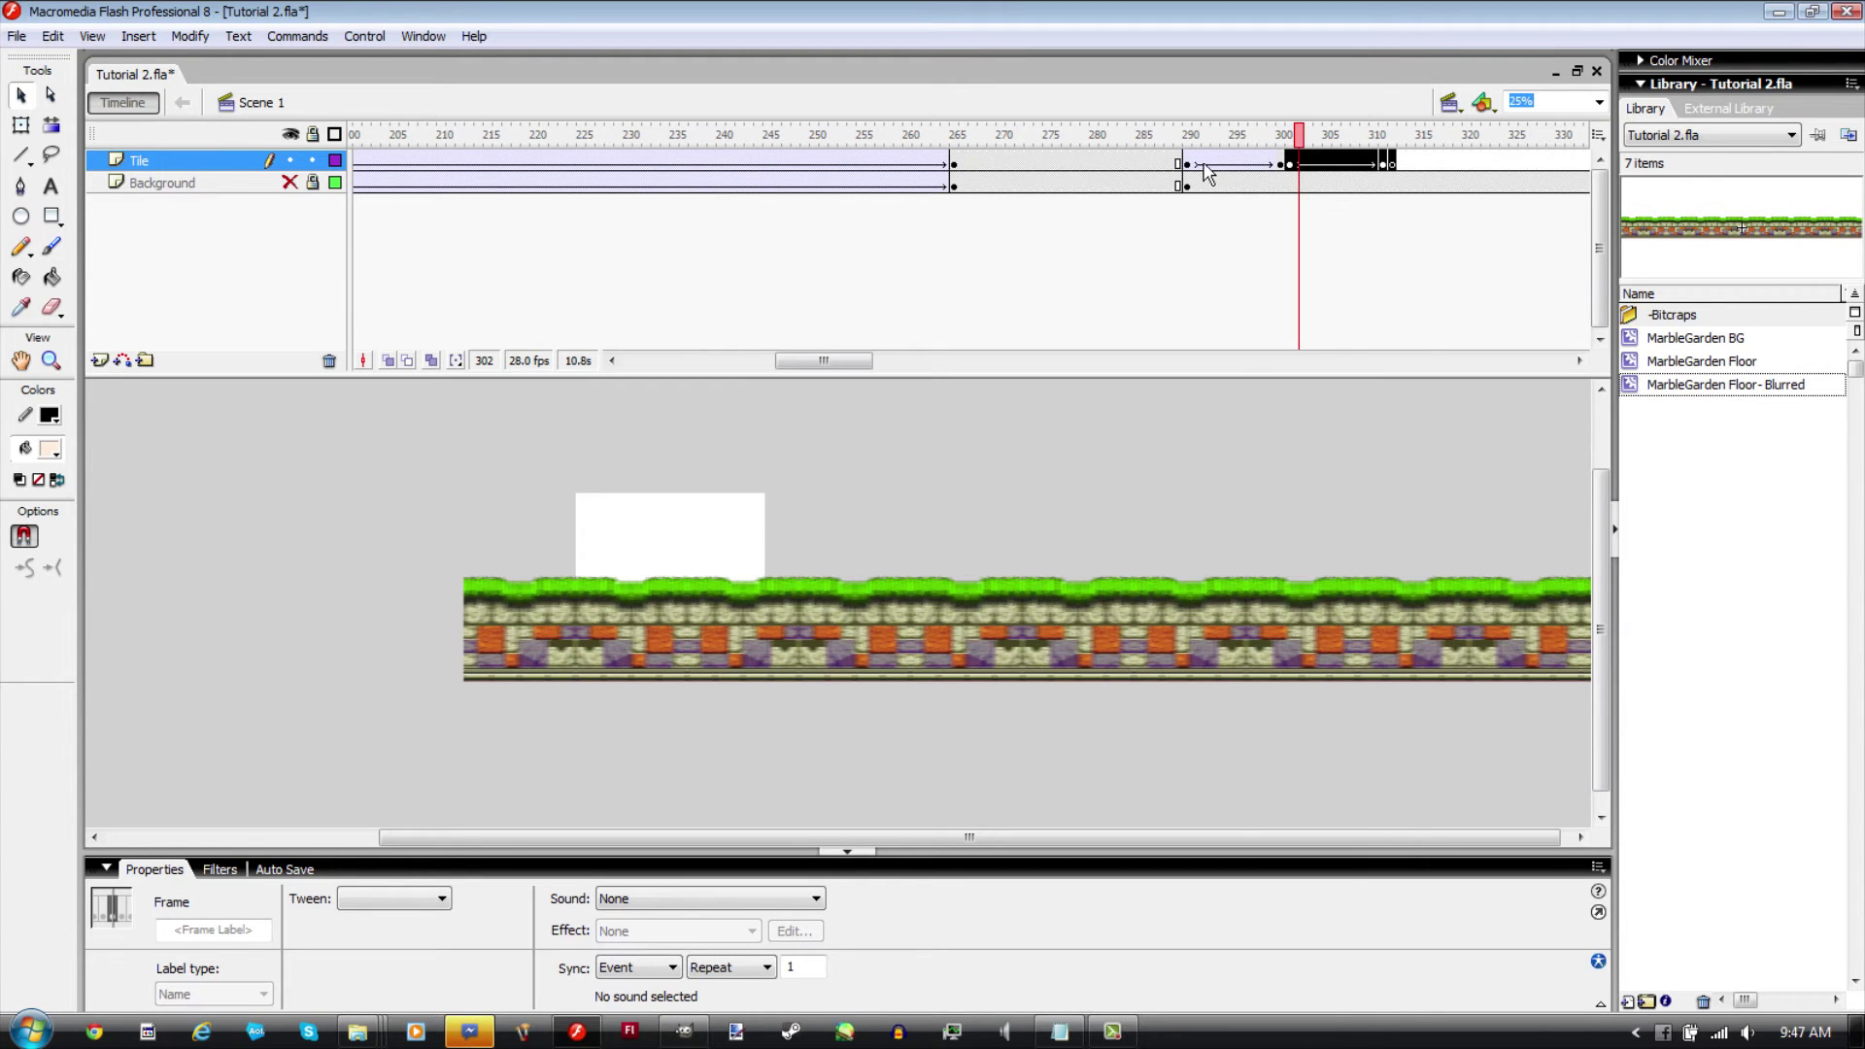
left_click_drag(1187, 167, 1394, 165)
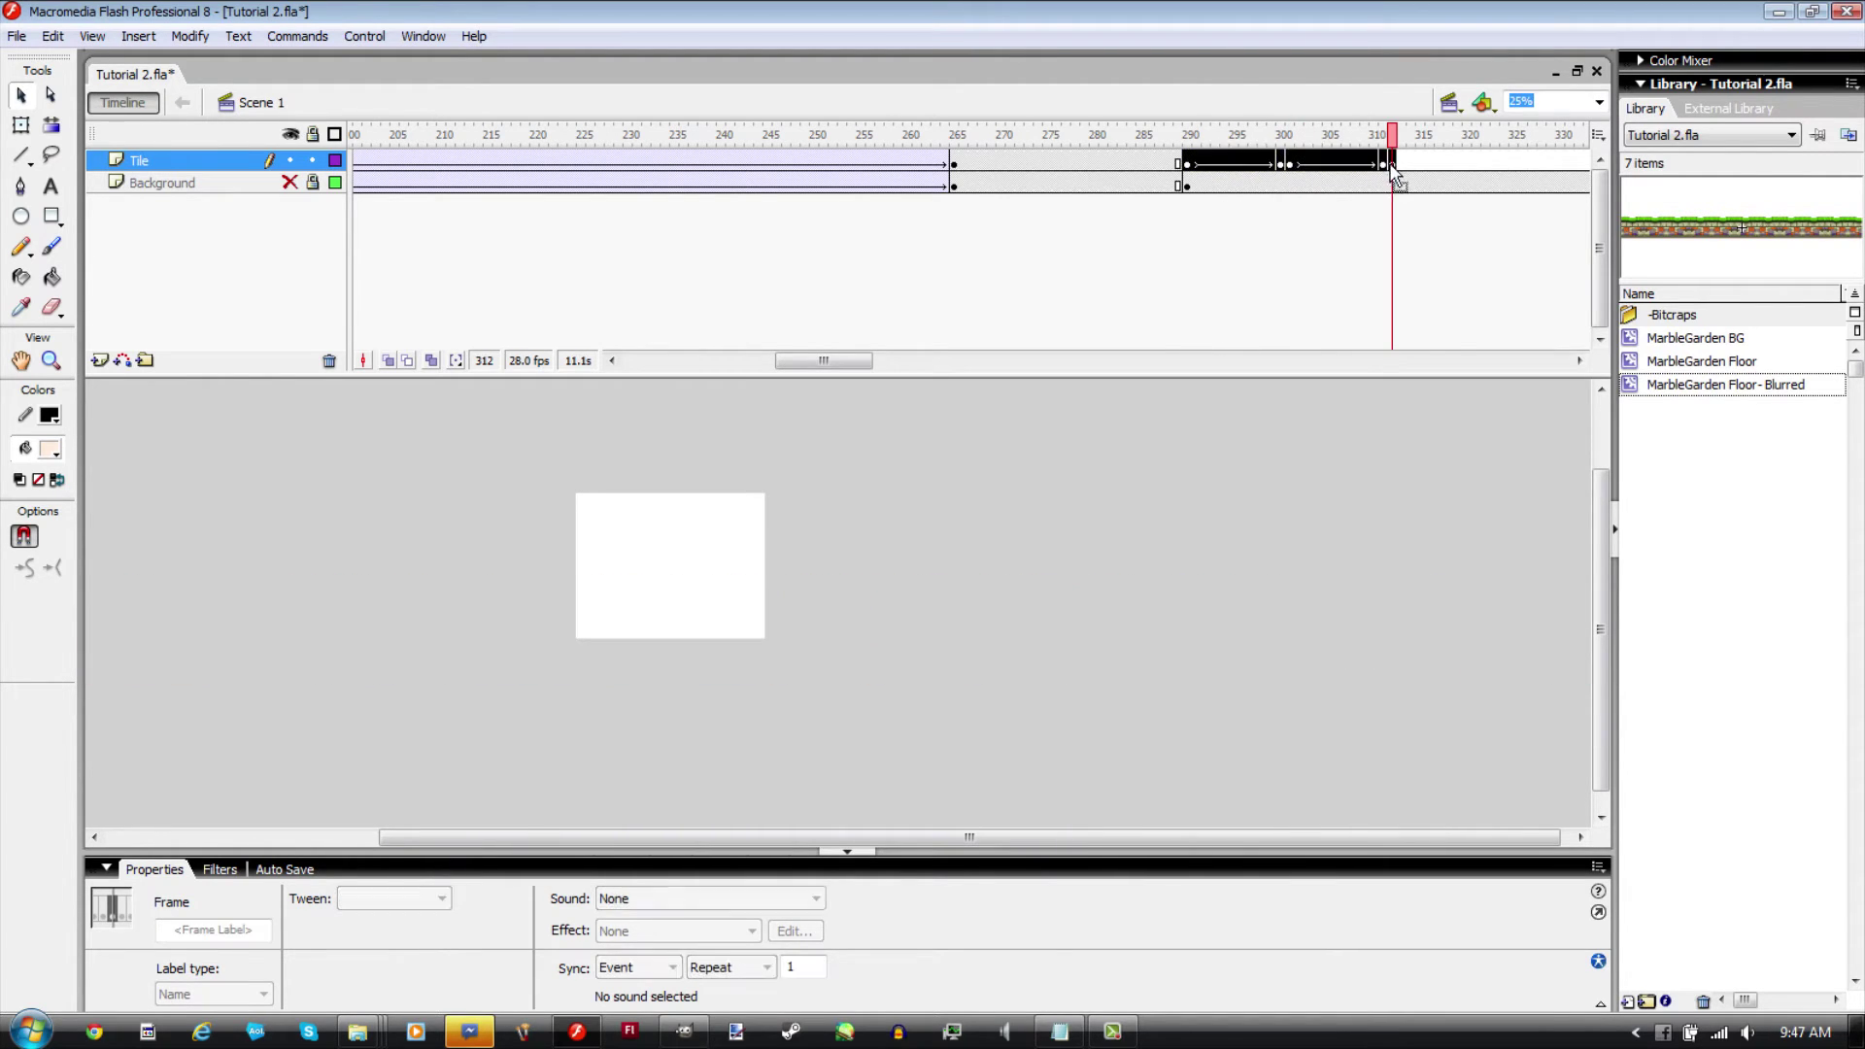
left_click_drag(1205, 173, 1412, 173)
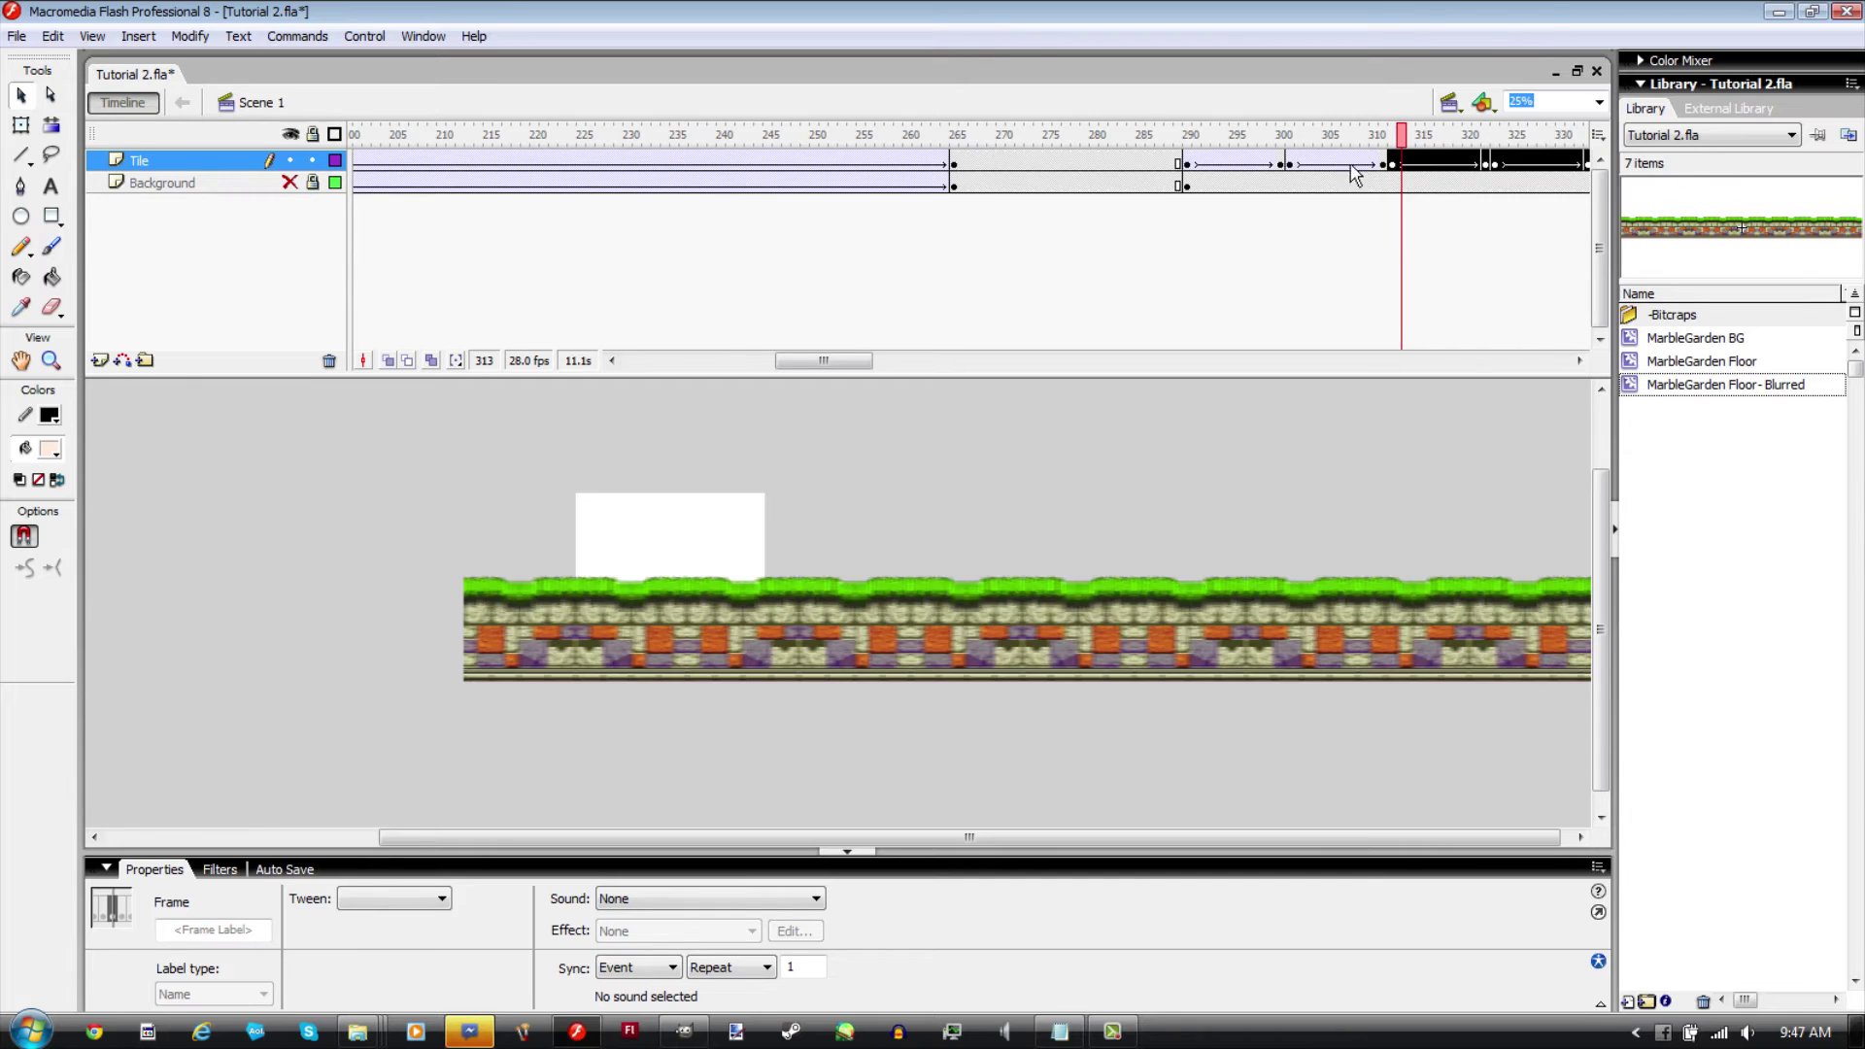
mouse_move(1214, 172)
left_mouse_down()
mouse_move(1594, 167)
mouse_move(1224, 161)
left_mouse_up()
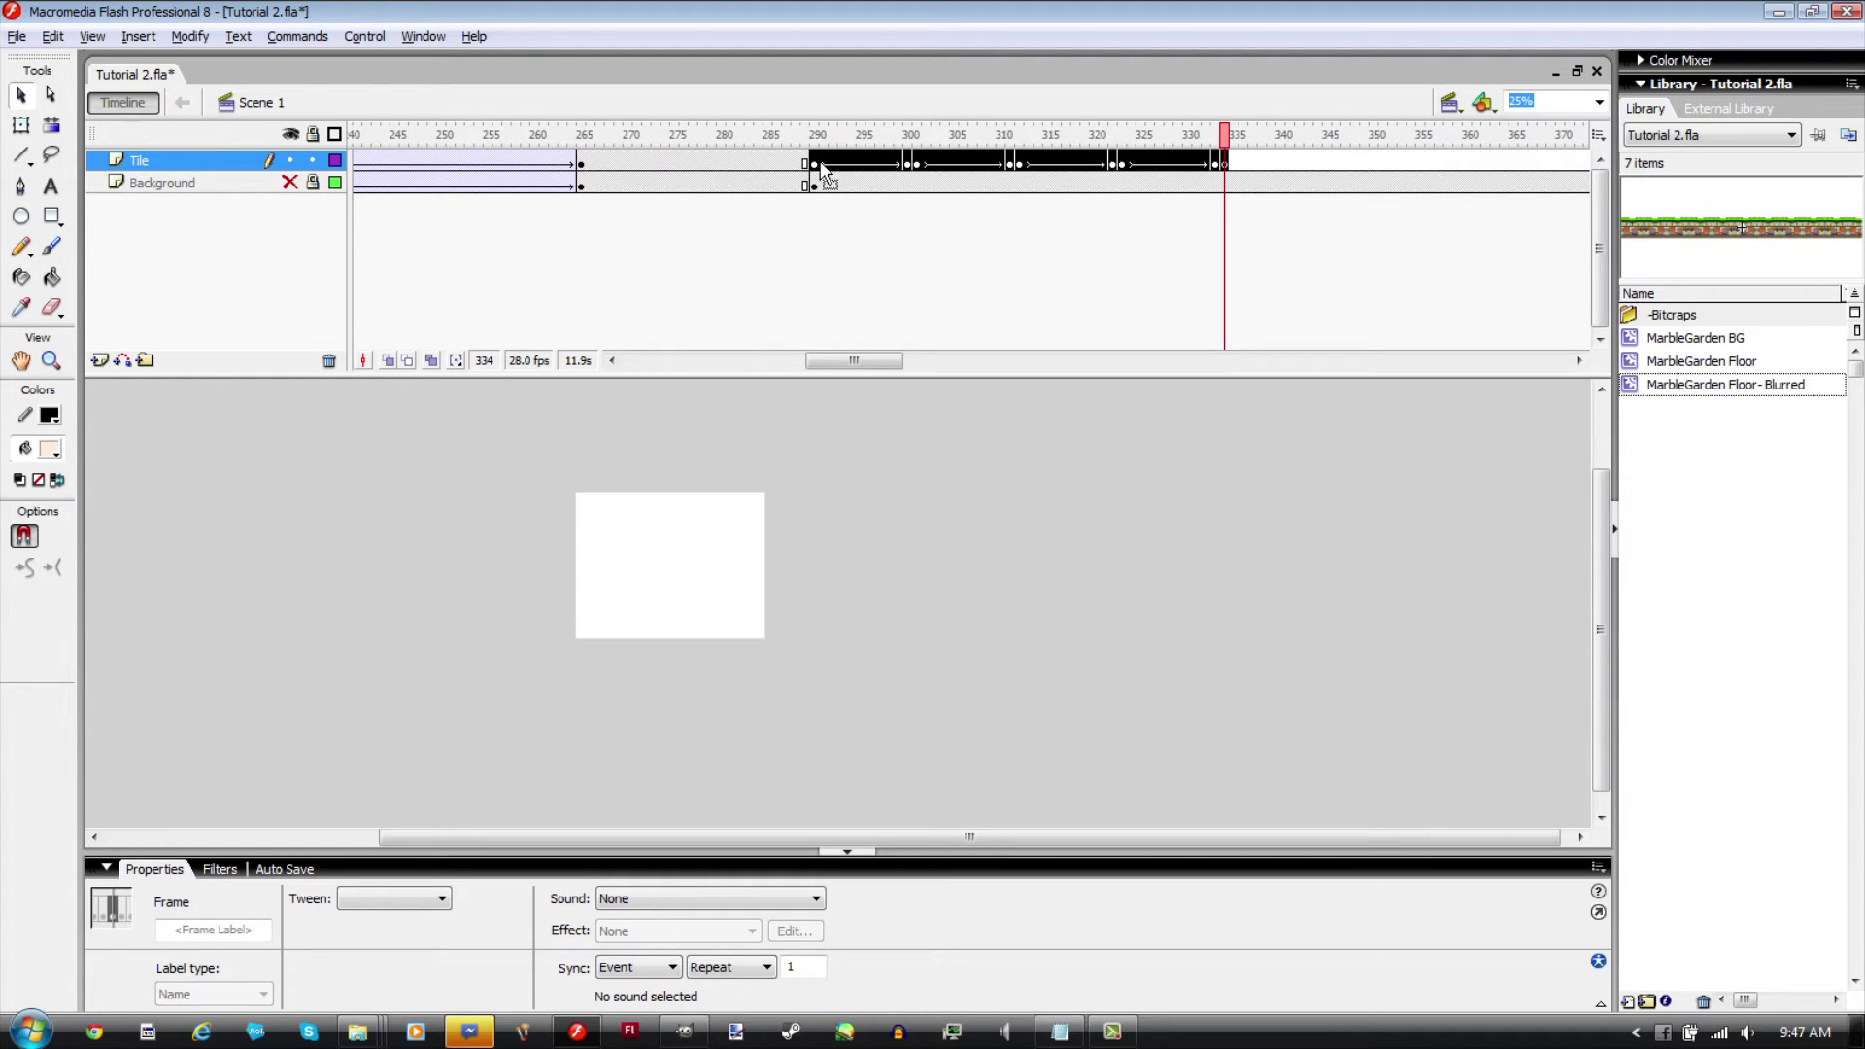
left_click_drag(821, 172, 1241, 178)
left_click_drag(859, 361, 920, 364)
left_click_drag(575, 173, 984, 167)
left_click_drag(899, 361, 957, 361)
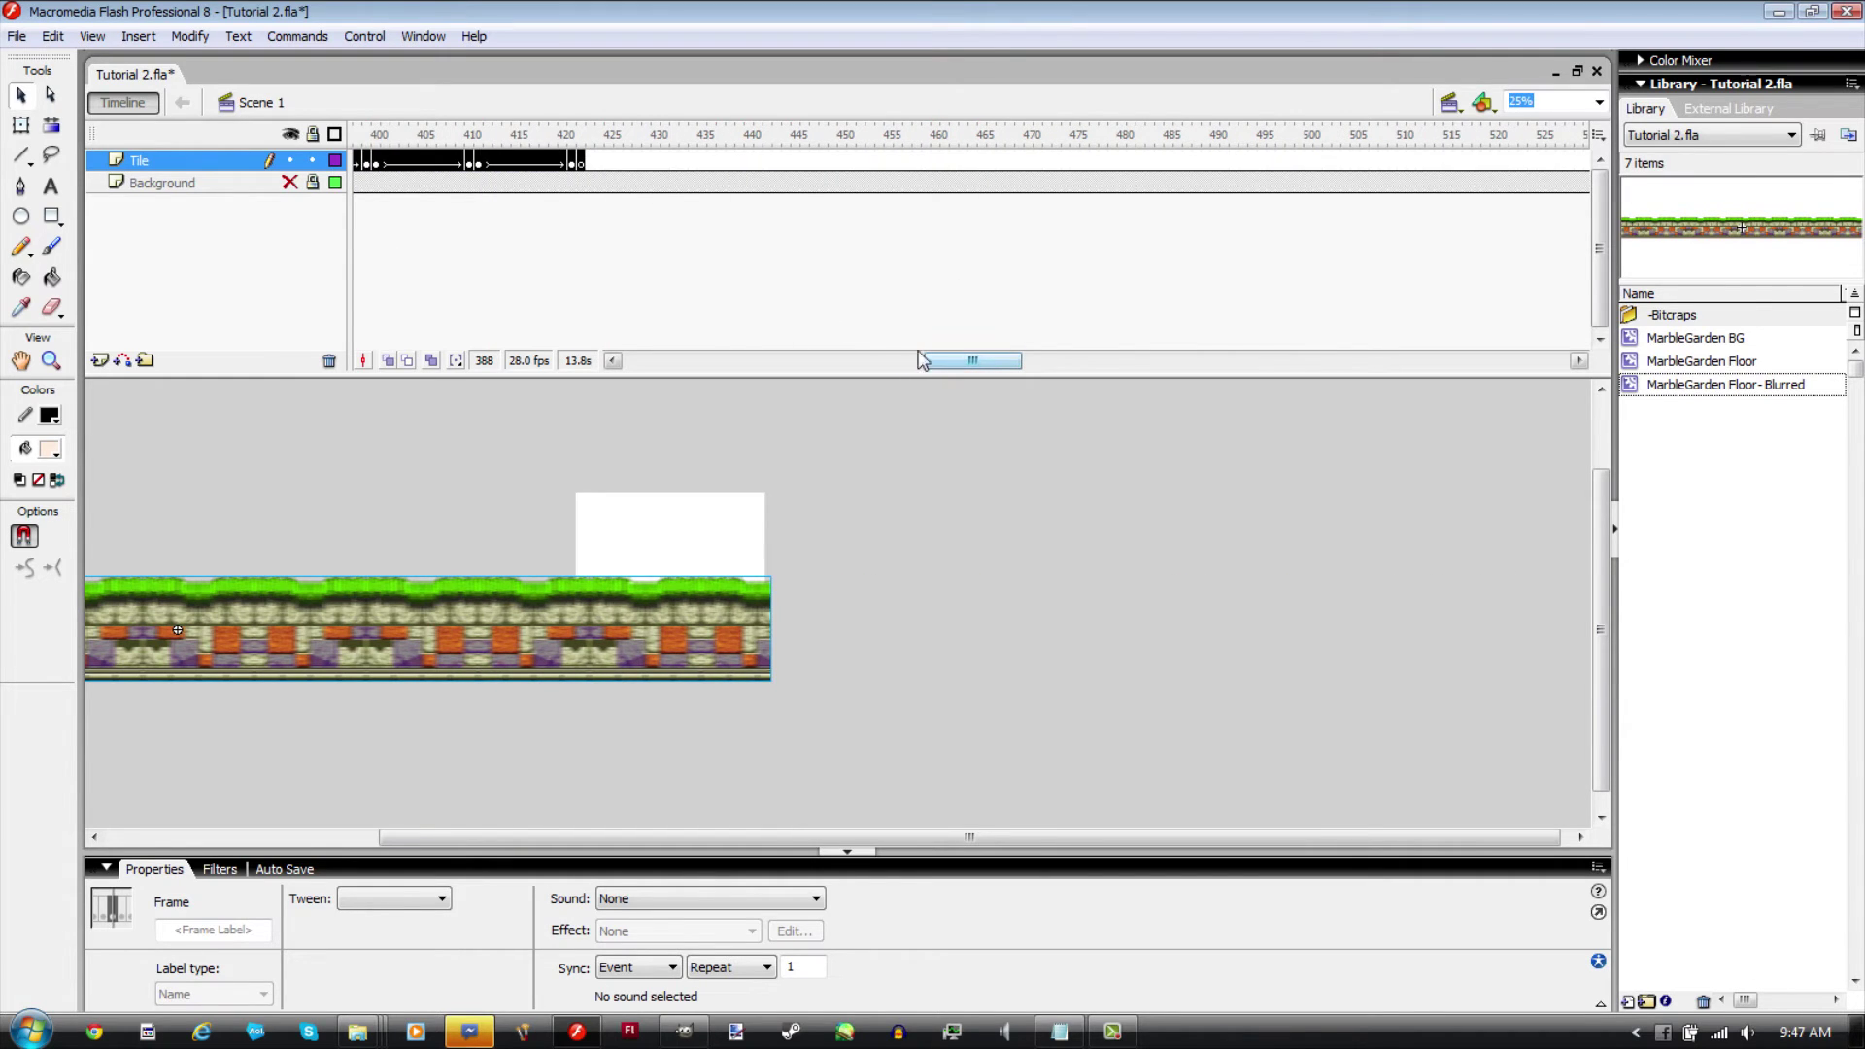
left_click_drag(457, 174, 863, 173)
Step: Add a keyframe on the Background layer at frame 466
left_click(991, 136)
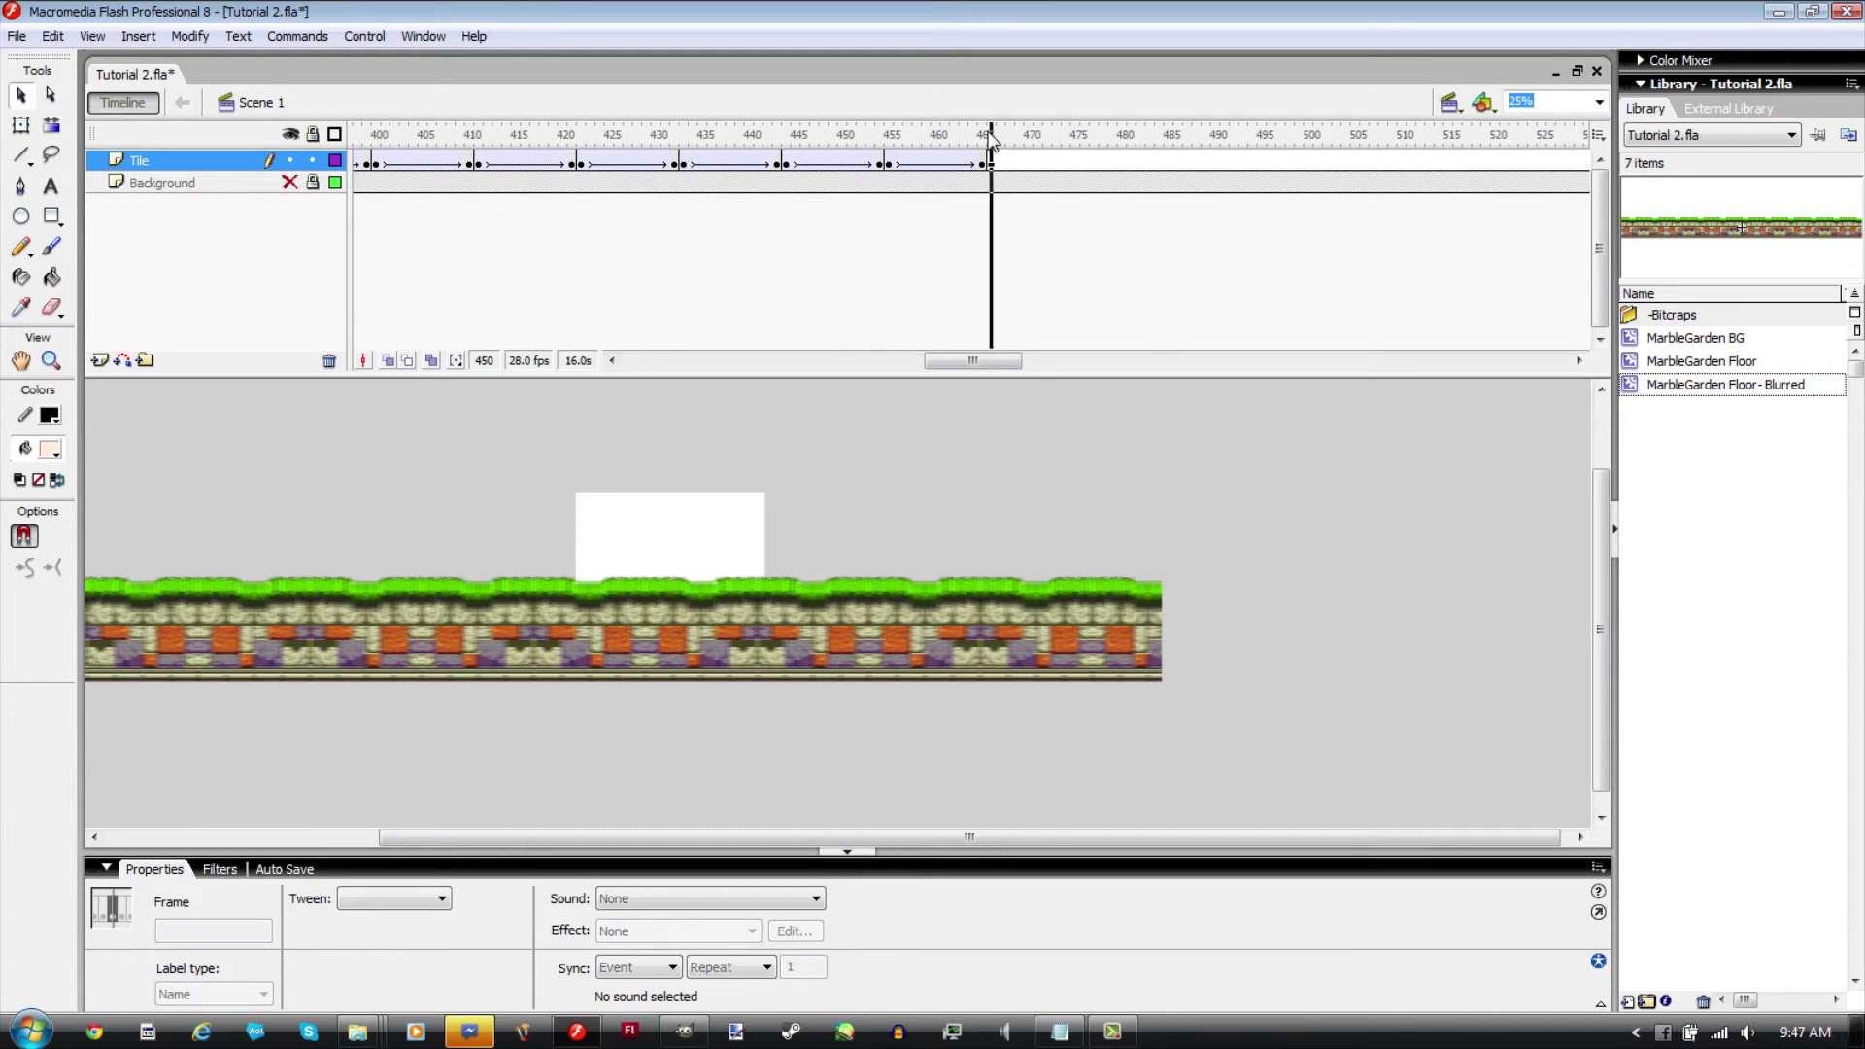
left_click(997, 185)
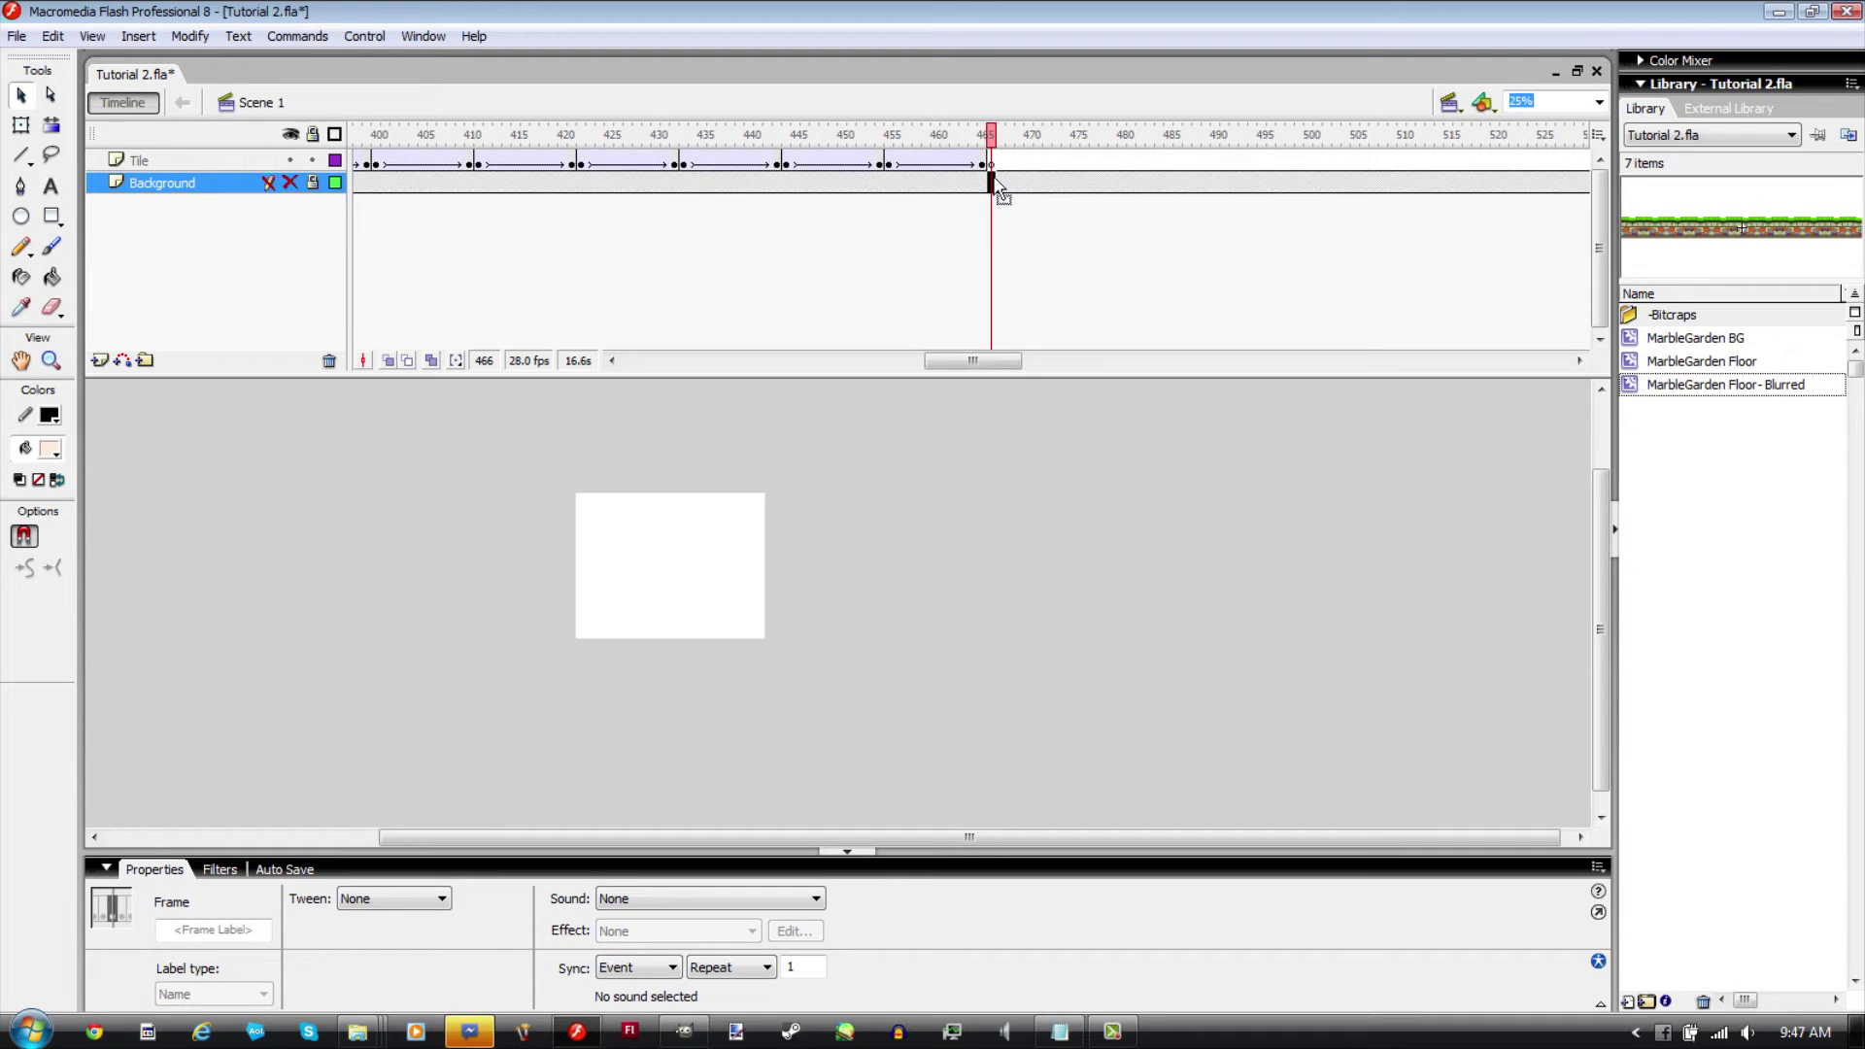
key("F6")
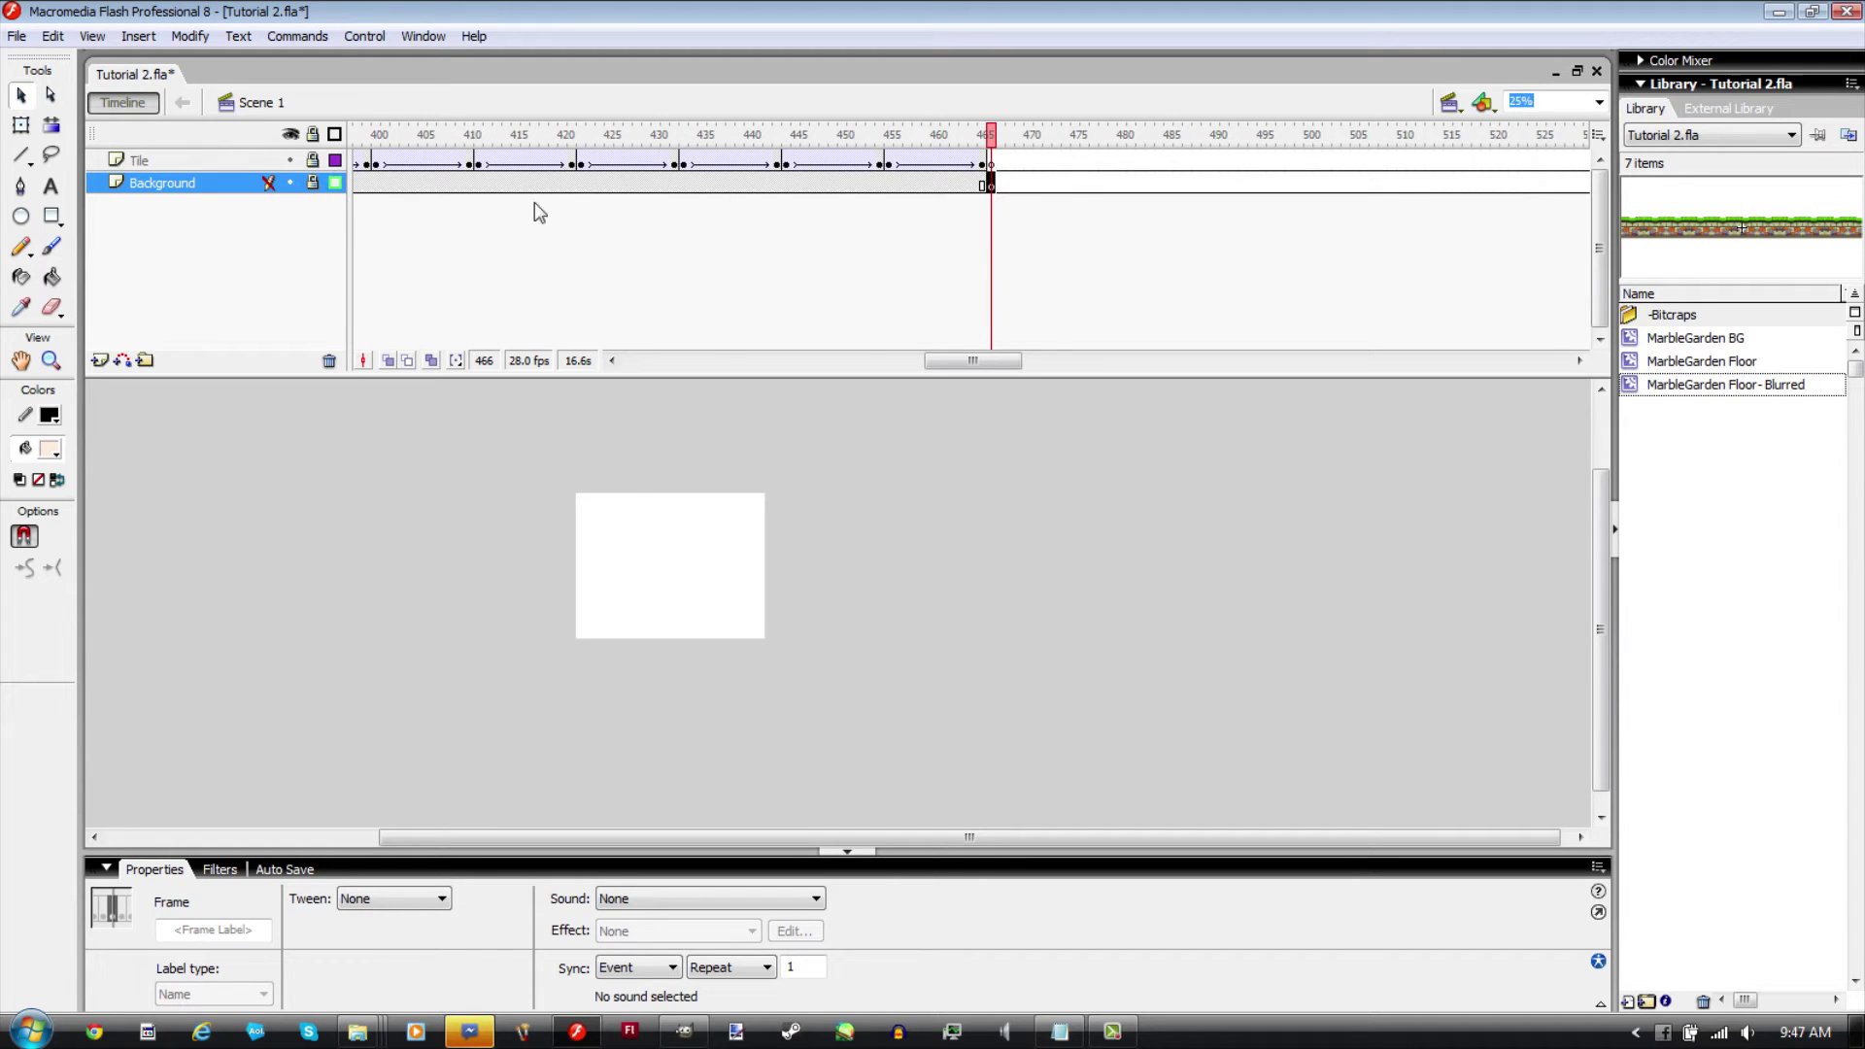
Step: Slide the background left at frame 466 and give Background a motion tween
left_click(336, 185)
left_click(313, 184)
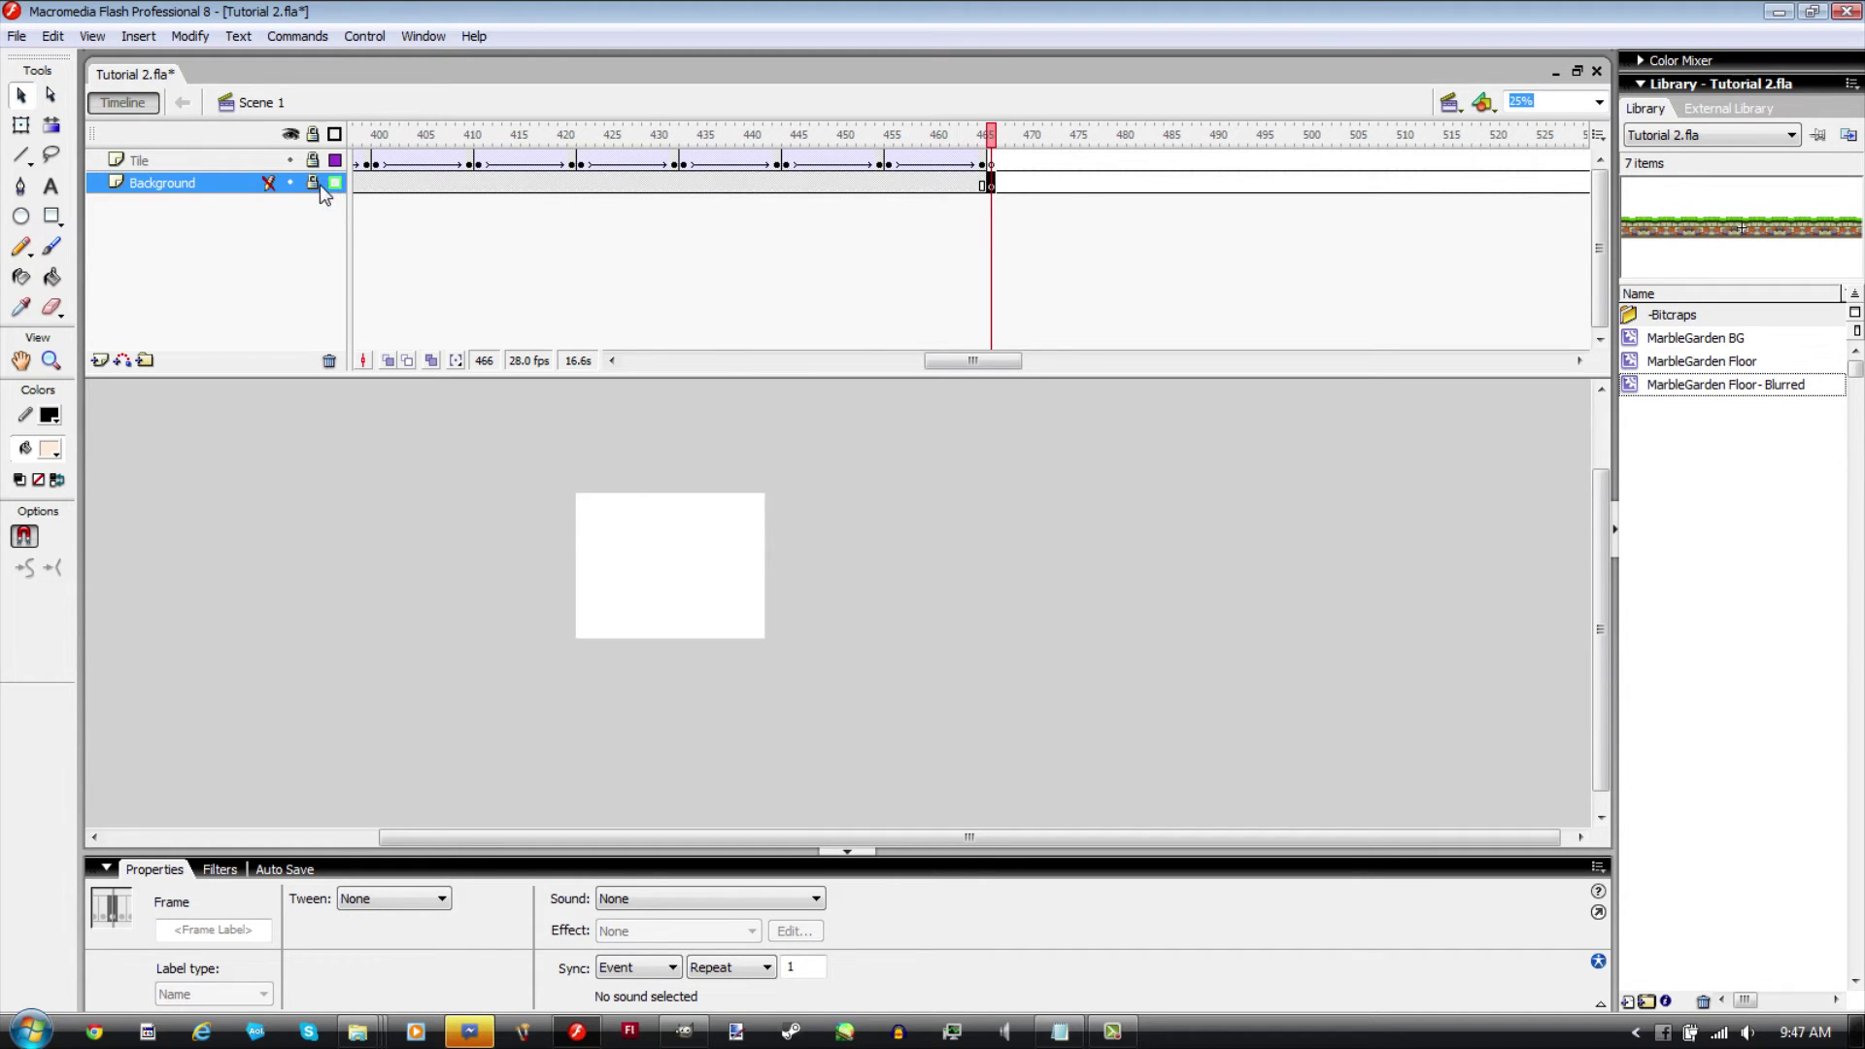
left_click(983, 185)
key("shift+Left")
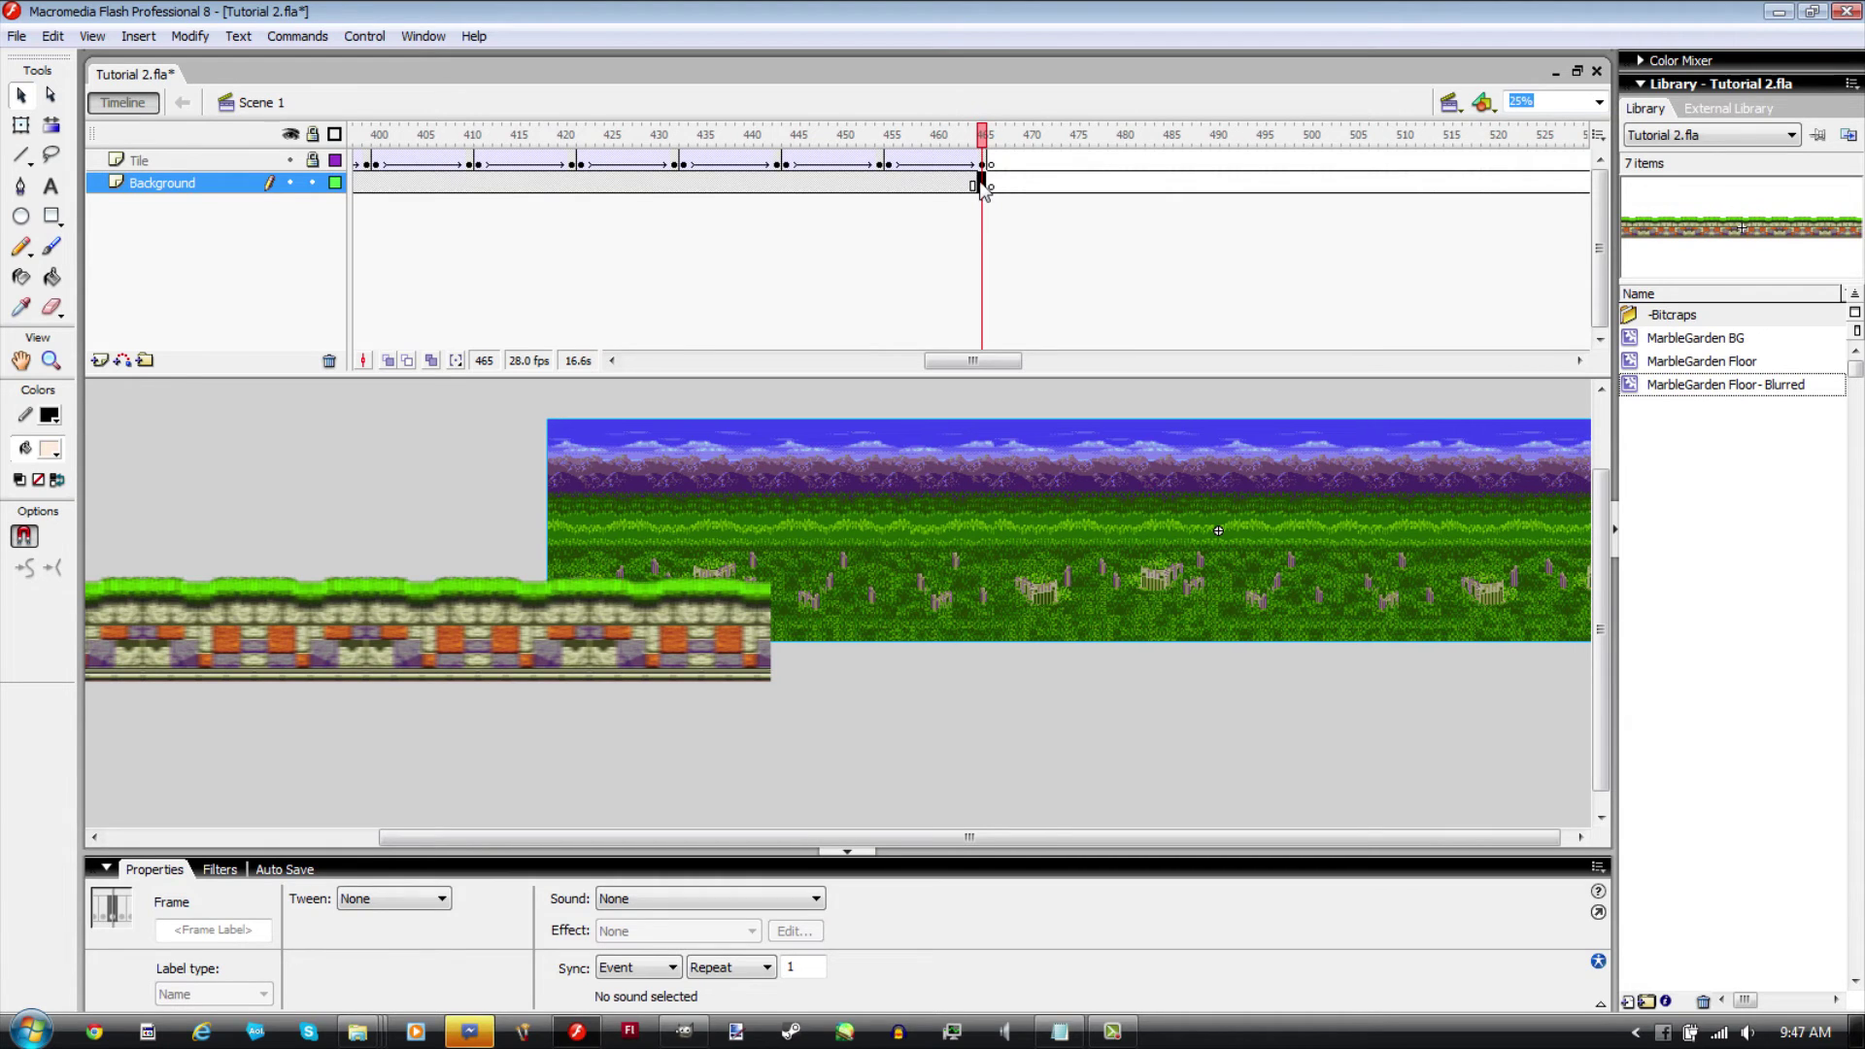
key("shift+Left")
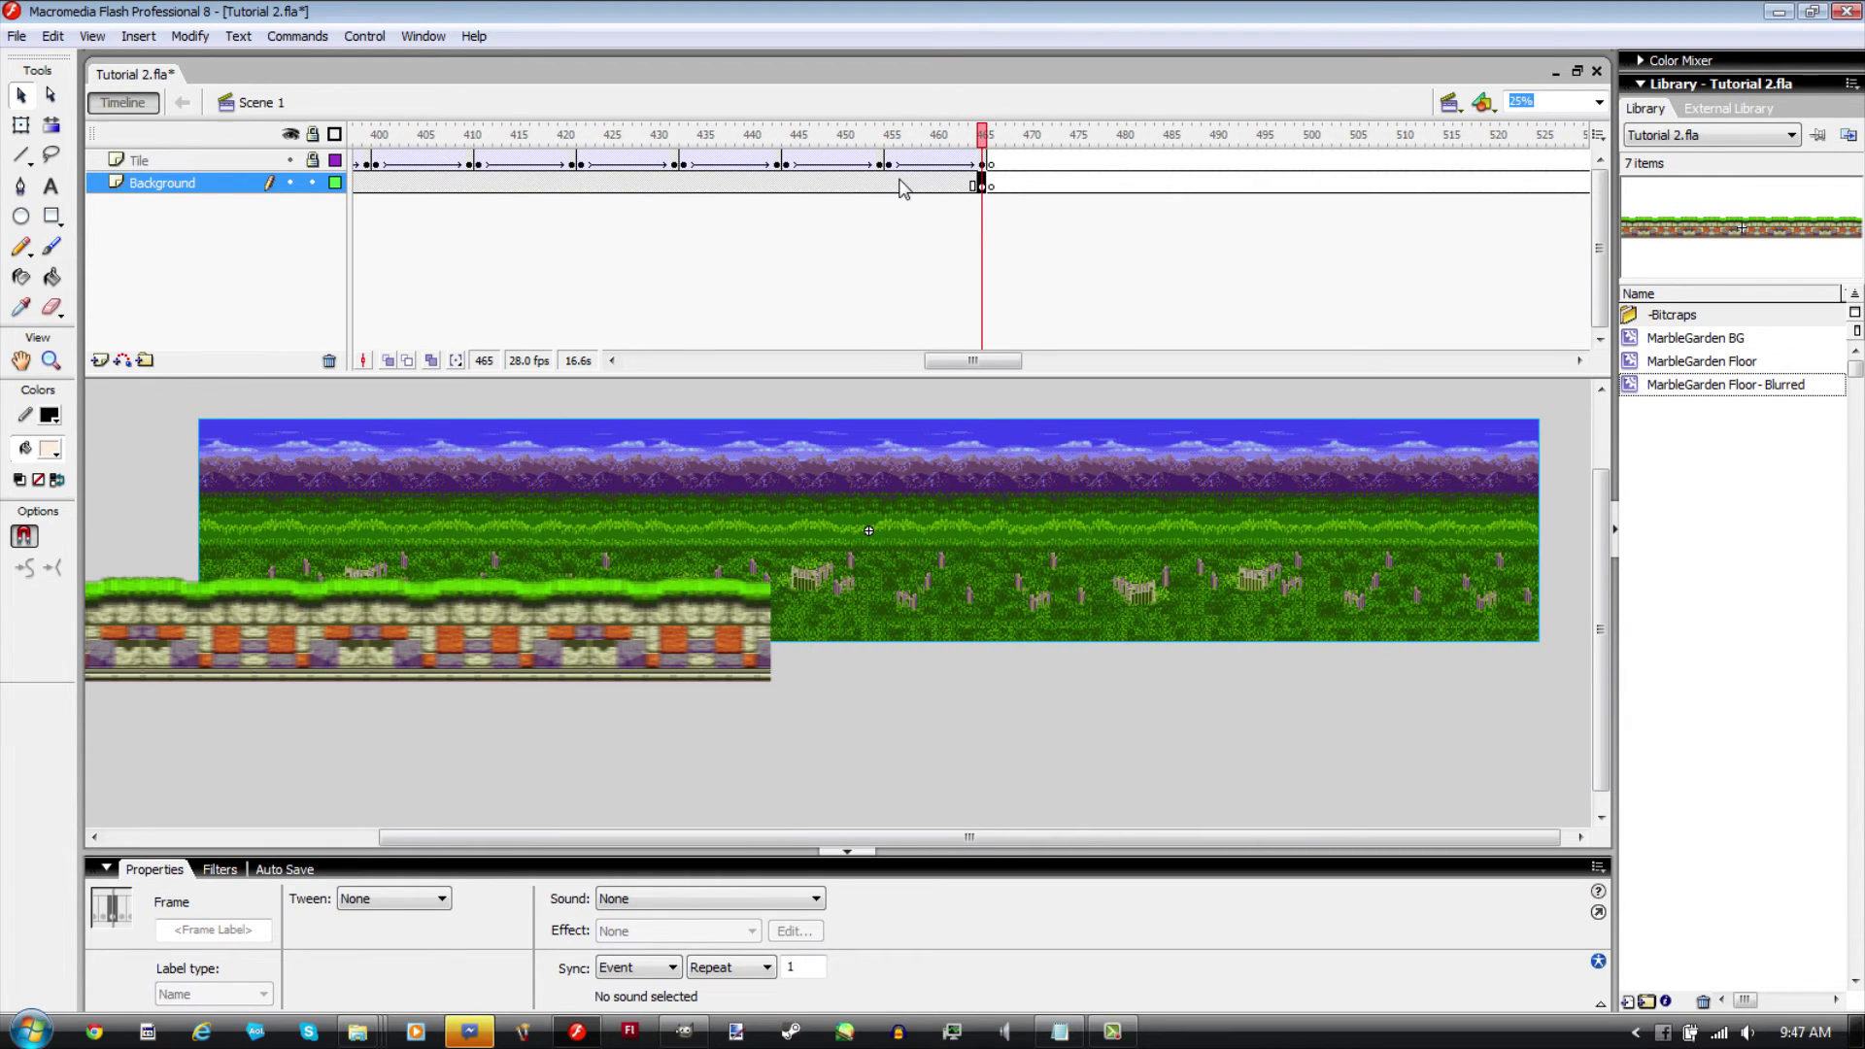
right_click(898, 184)
left_click(1001, 200)
mouse_move(837, 171)
left_mouse_down()
mouse_move(272, 189)
mouse_move(639, 179)
left_mouse_up()
Step: Lock the Background layer, play the timeline, and test the movie
left_click(310, 182)
key("Return")
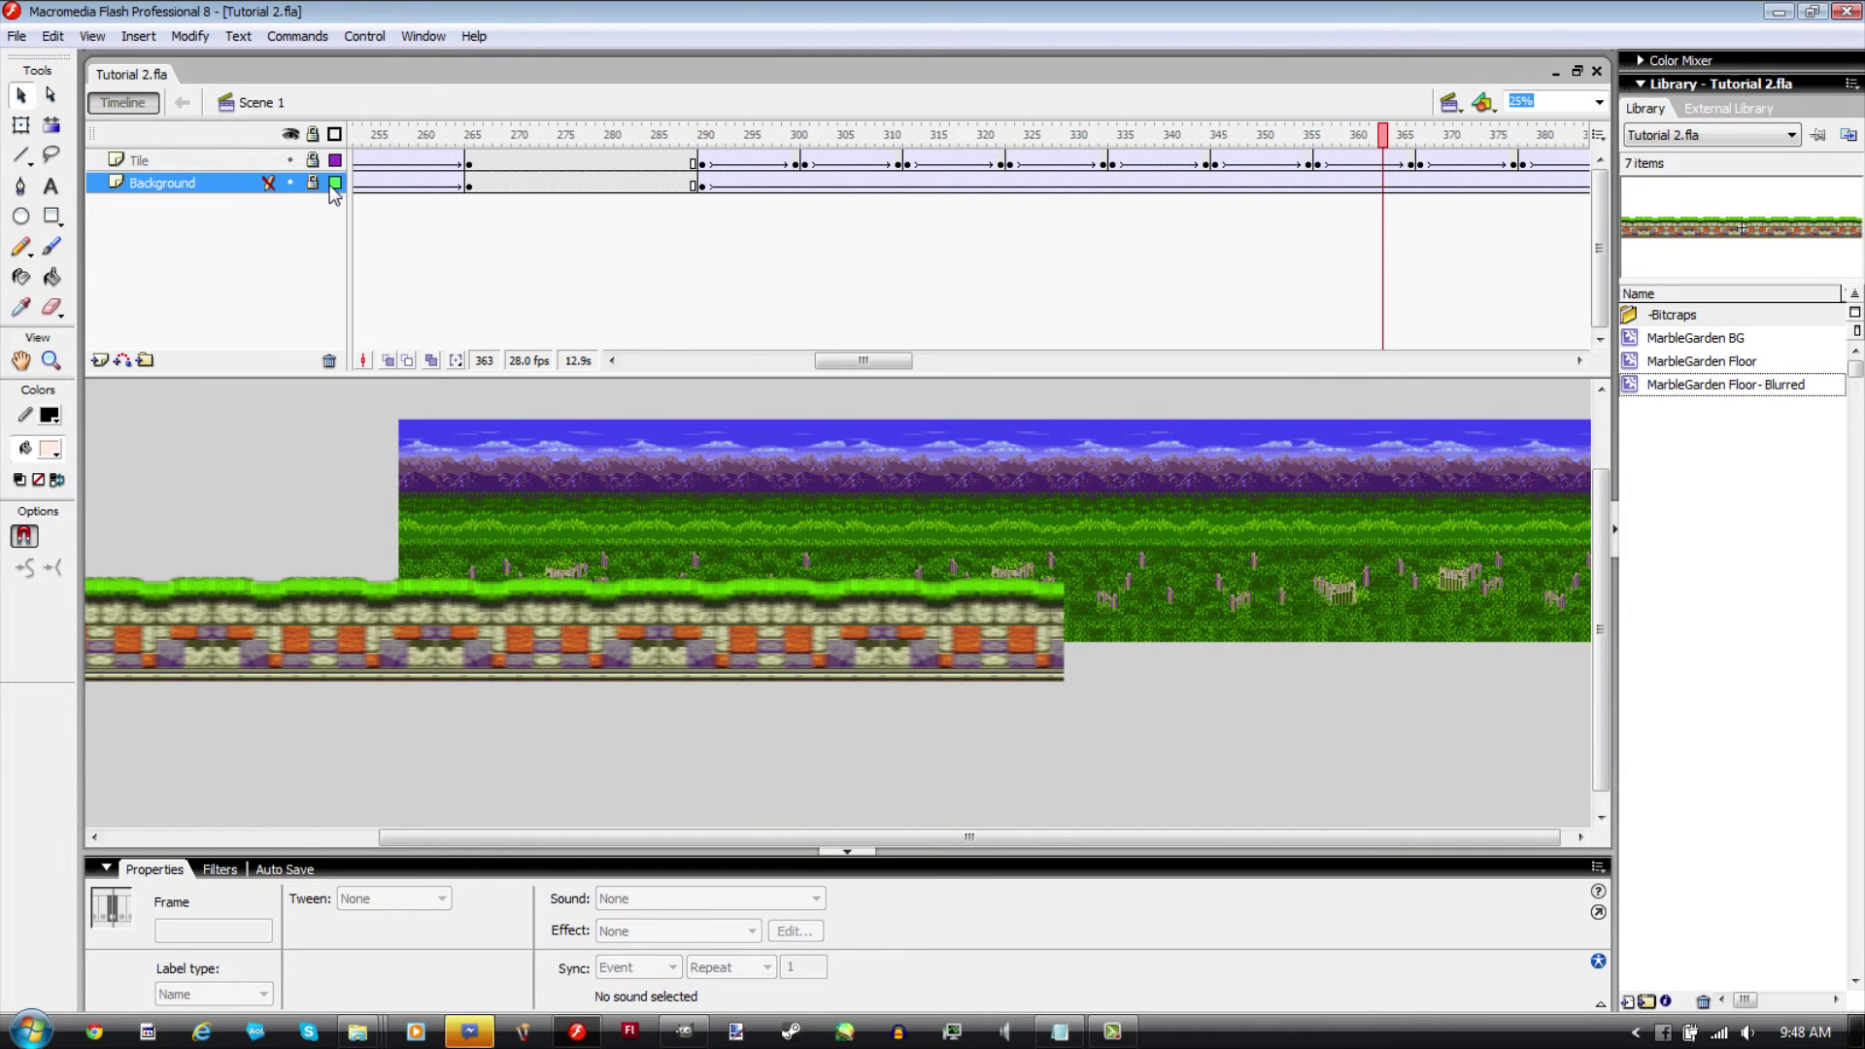
key("ctrl+Return")
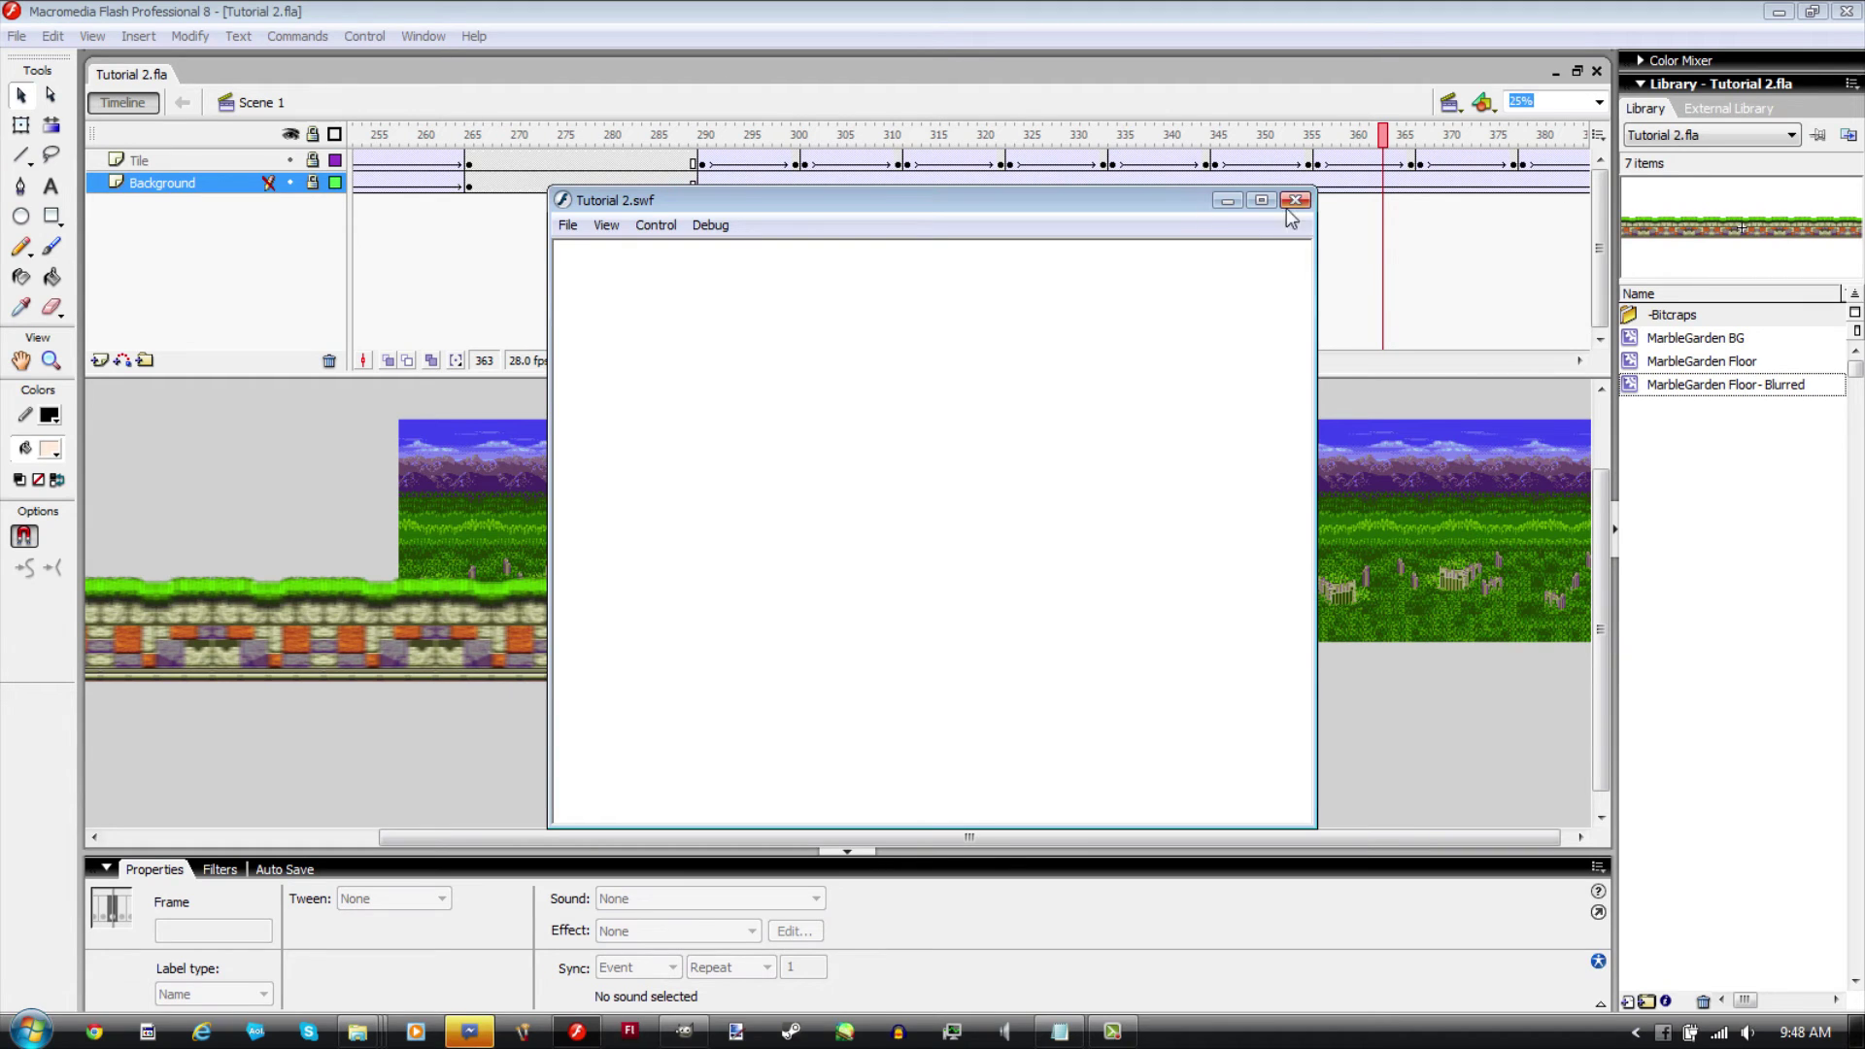
Step: Close the Tutorial 2.swf test window and replay the scrolling from around frame 288
left_click(1292, 202)
left_click_drag(703, 133, 689, 178)
key("Return")
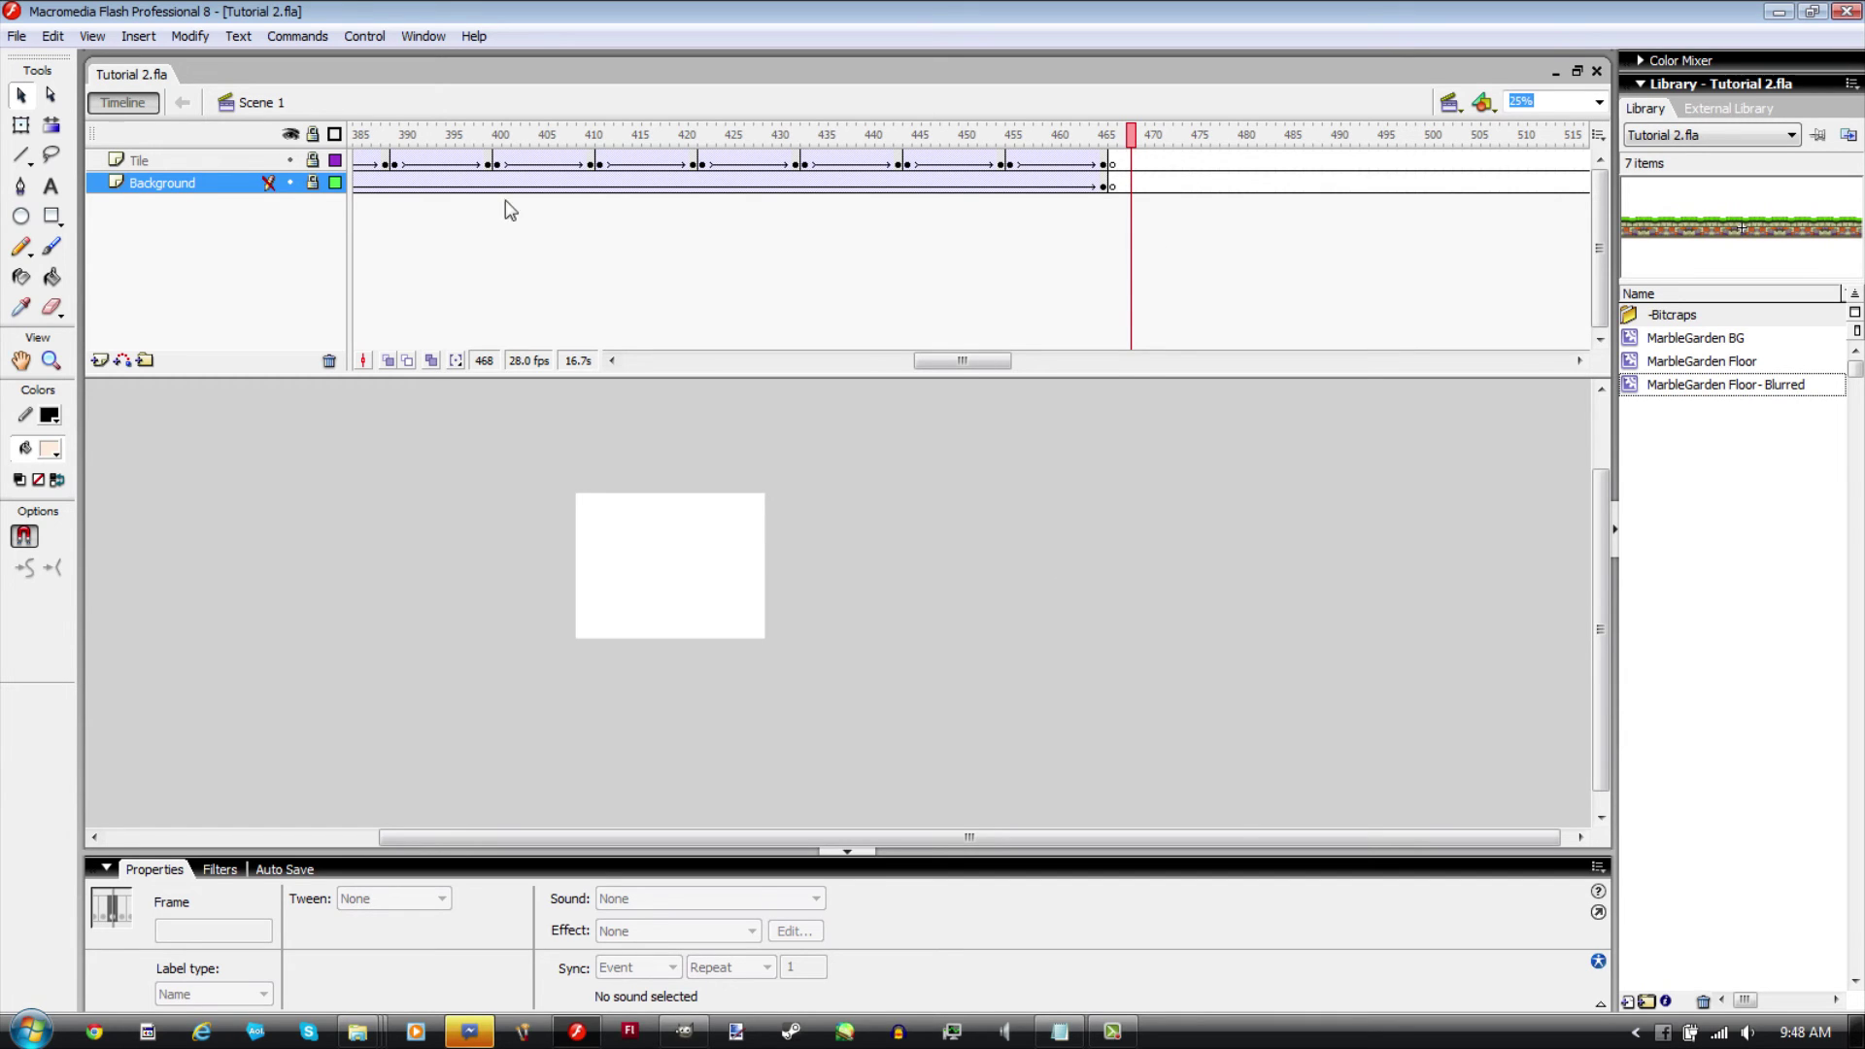
Step: Insert Layer 3 above Tile and open the Flash Documents folder window
left_click_drag(948, 359, 670, 361)
left_click(189, 158)
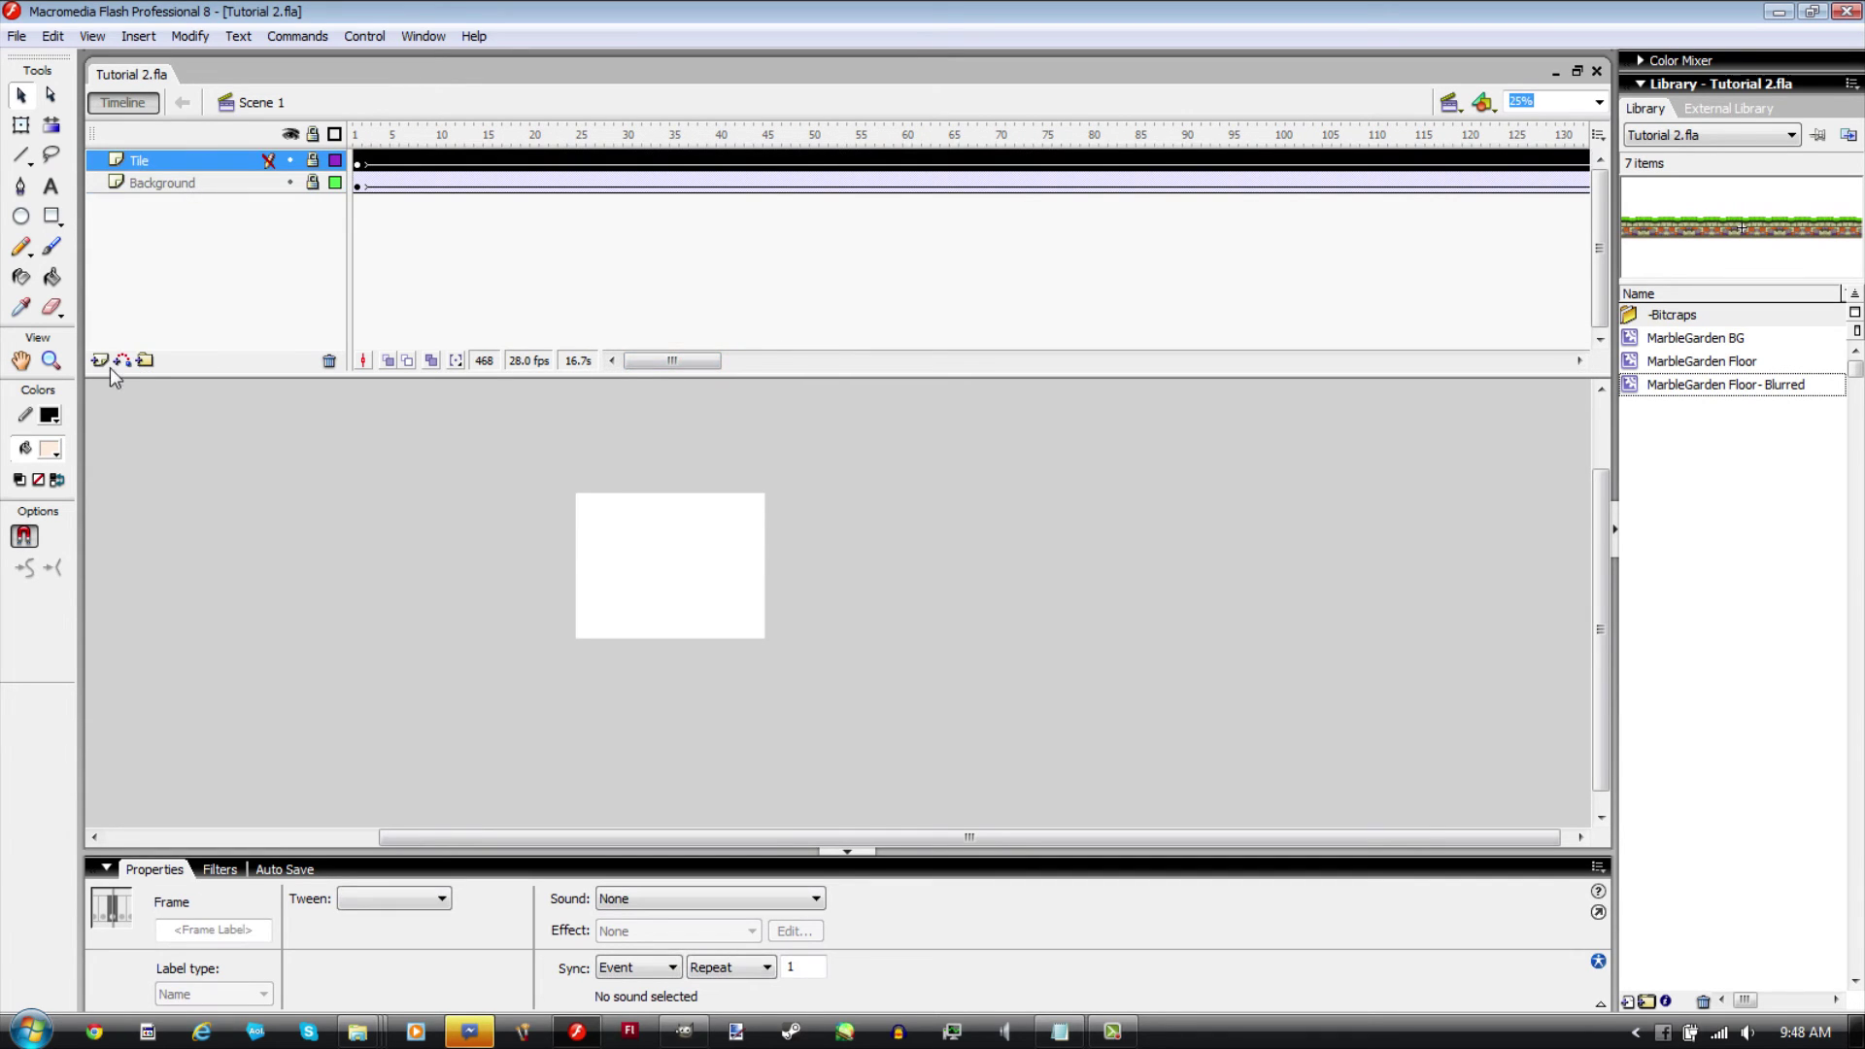
left_click(99, 360)
left_click(358, 134)
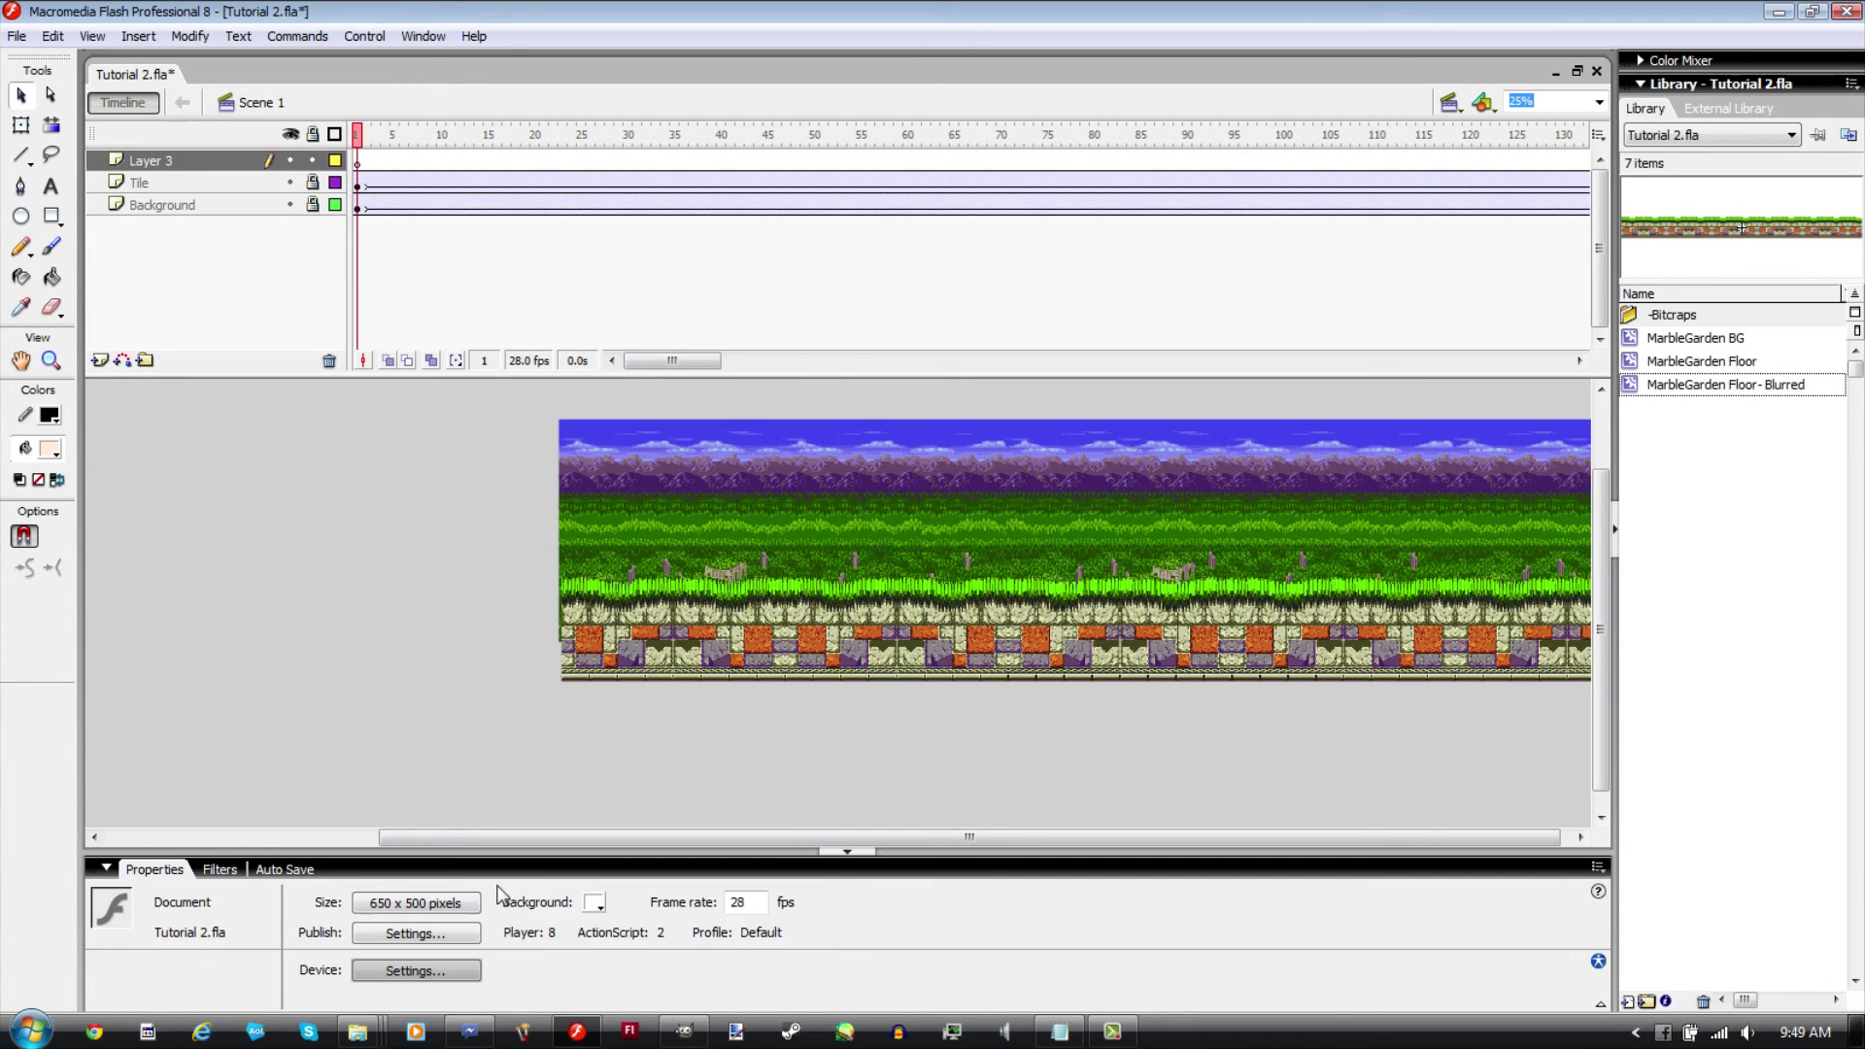
right_click(358, 1030)
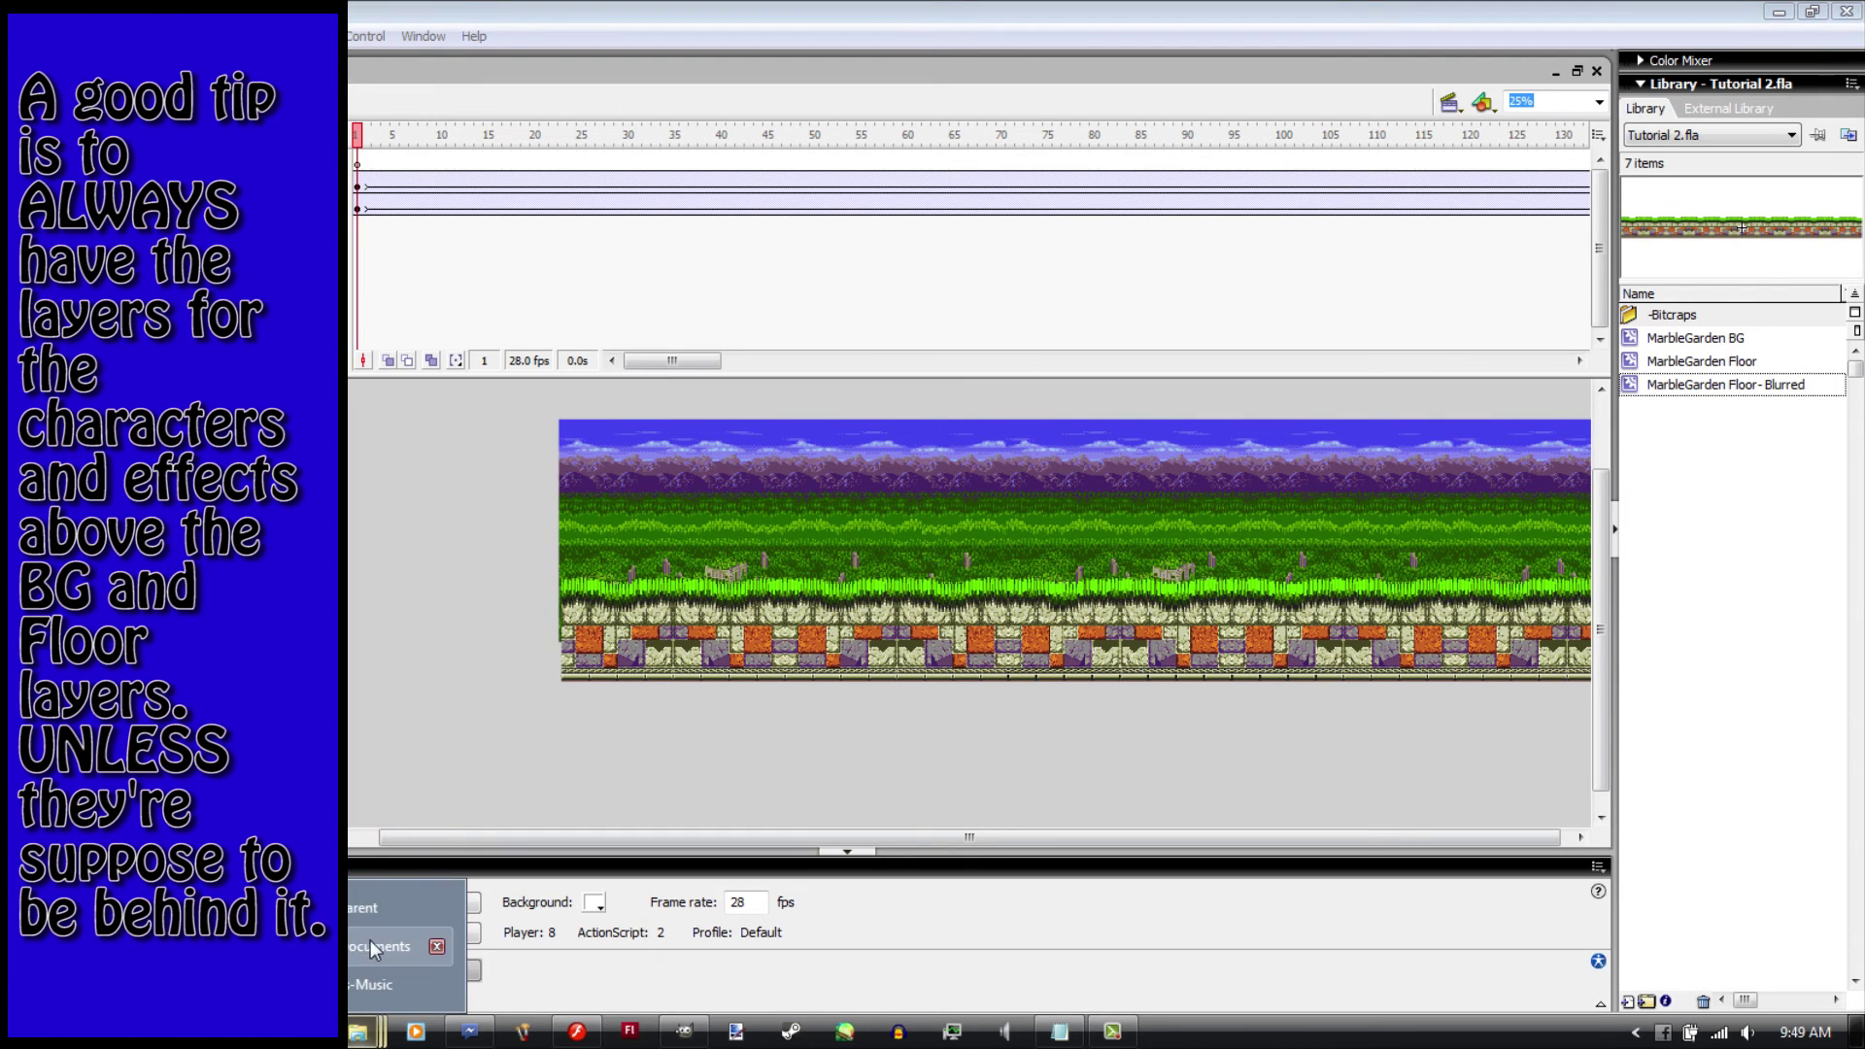
left_click(370, 940)
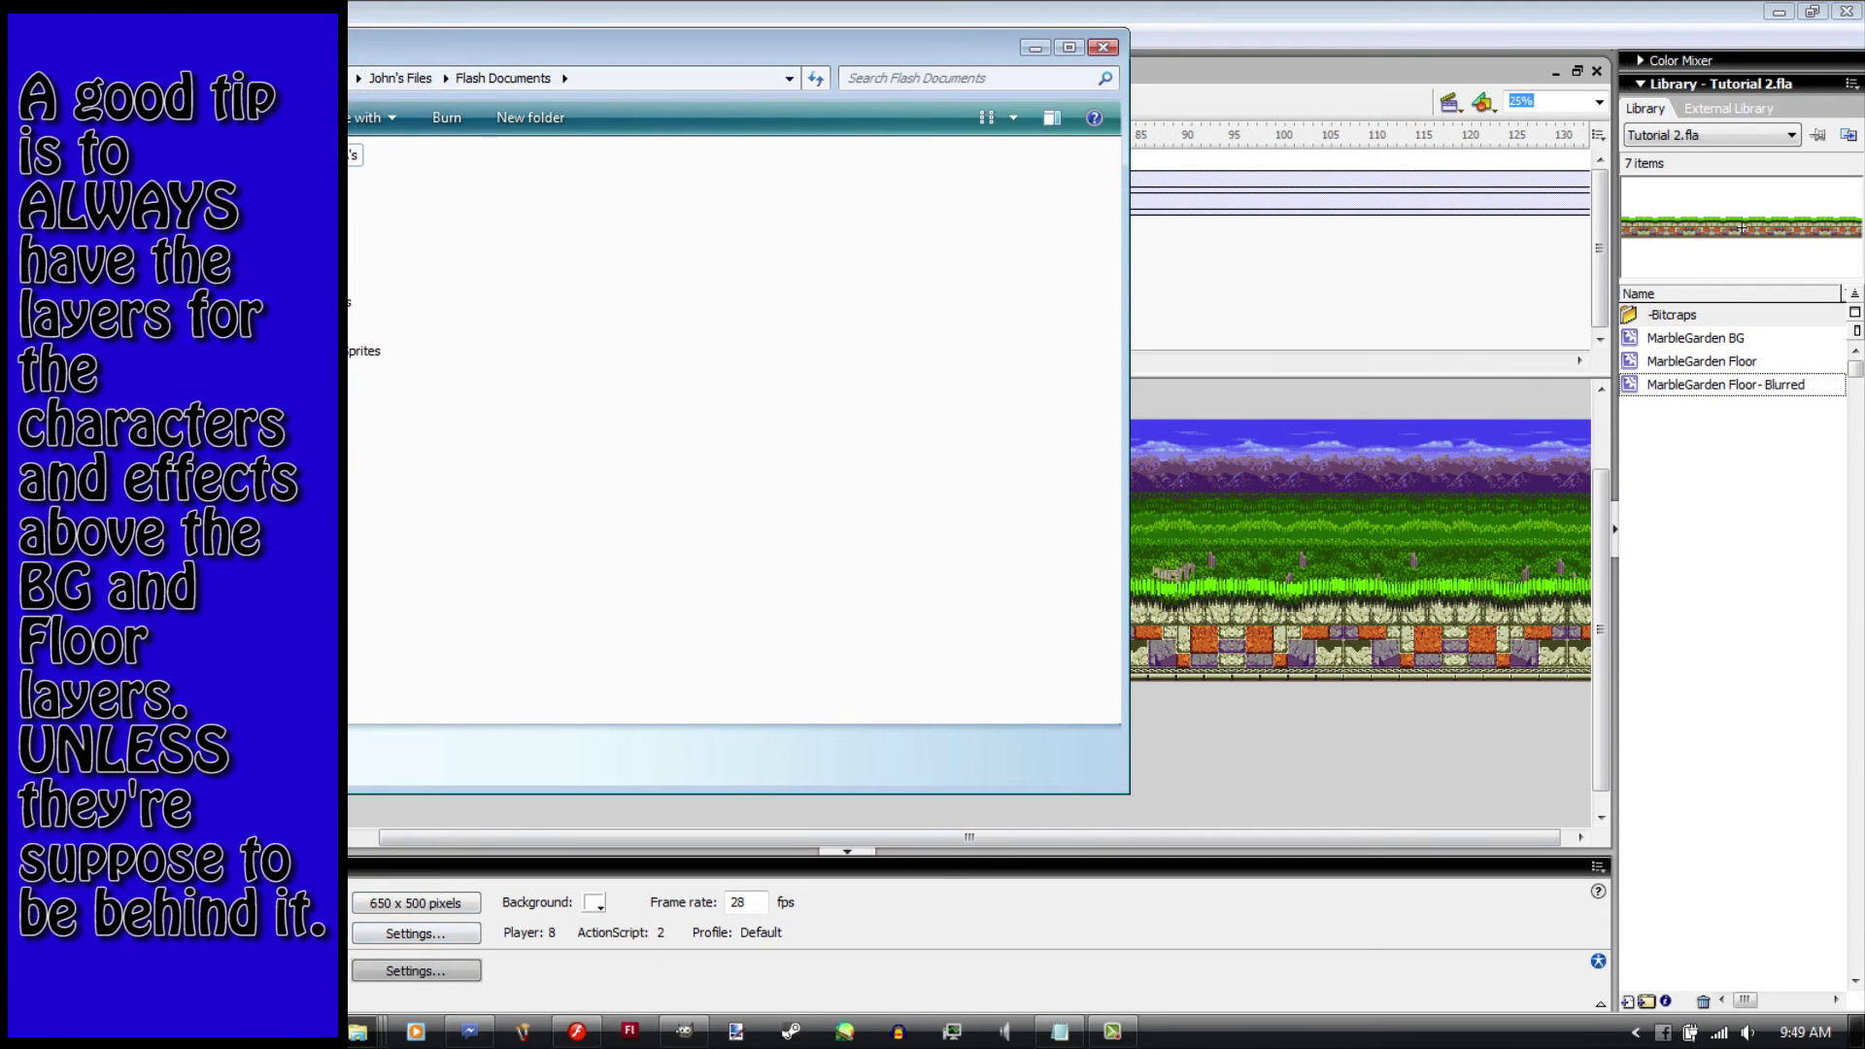
Step: Open John the HedgechidnaV3.fla from the character folder under Pre-Animated Sprites
left_click(365, 351)
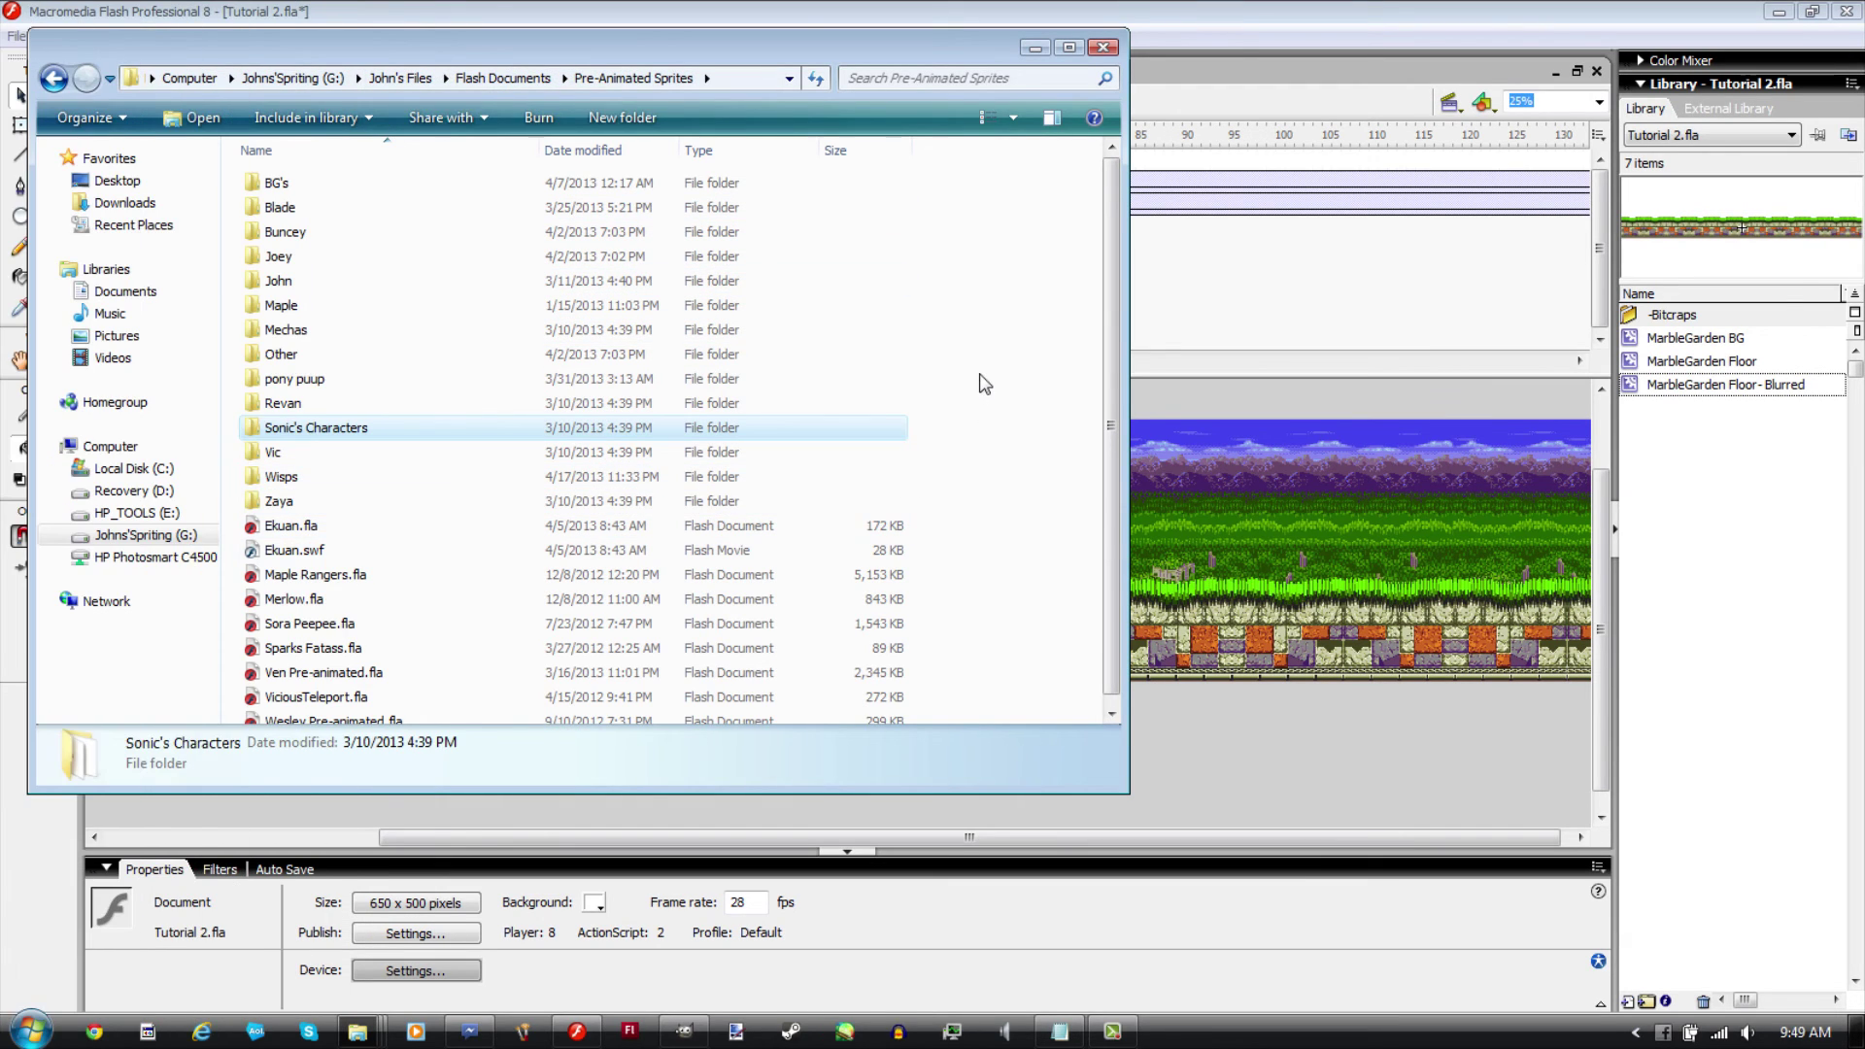
double_click(403, 281)
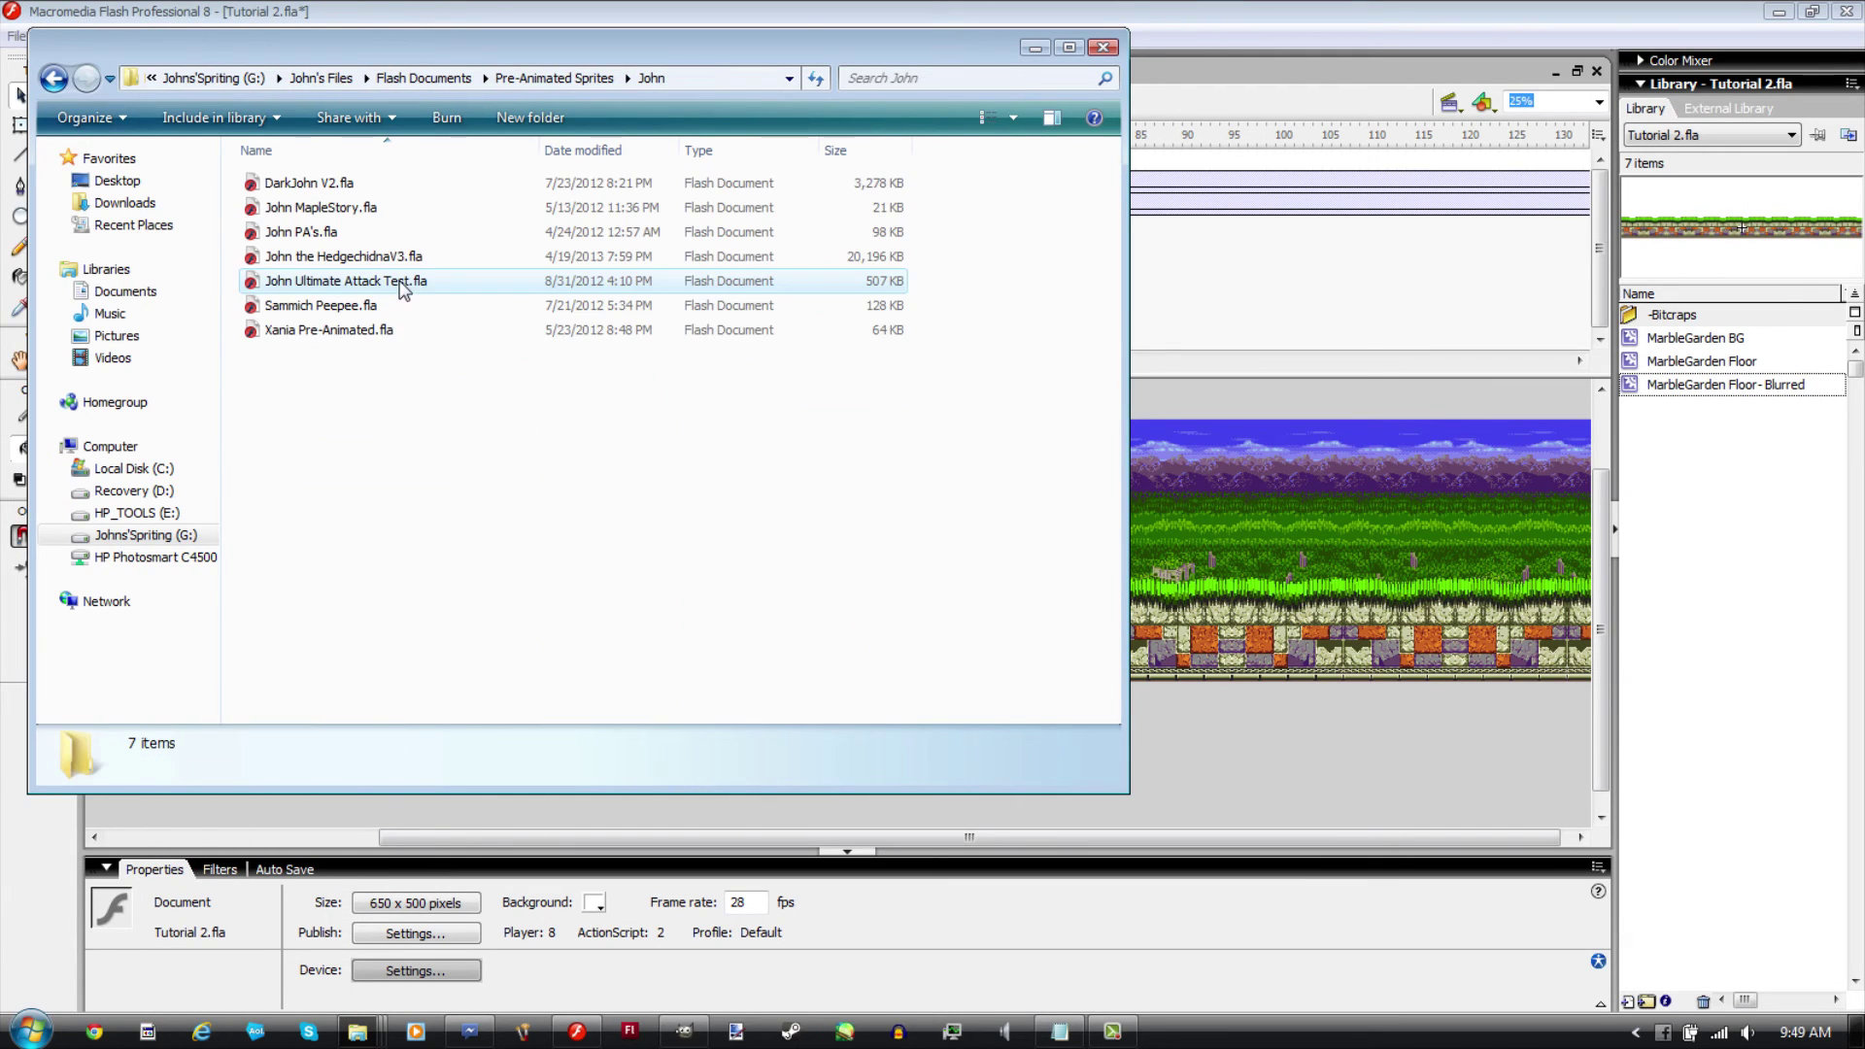
left_click(411, 259)
double_click(408, 258)
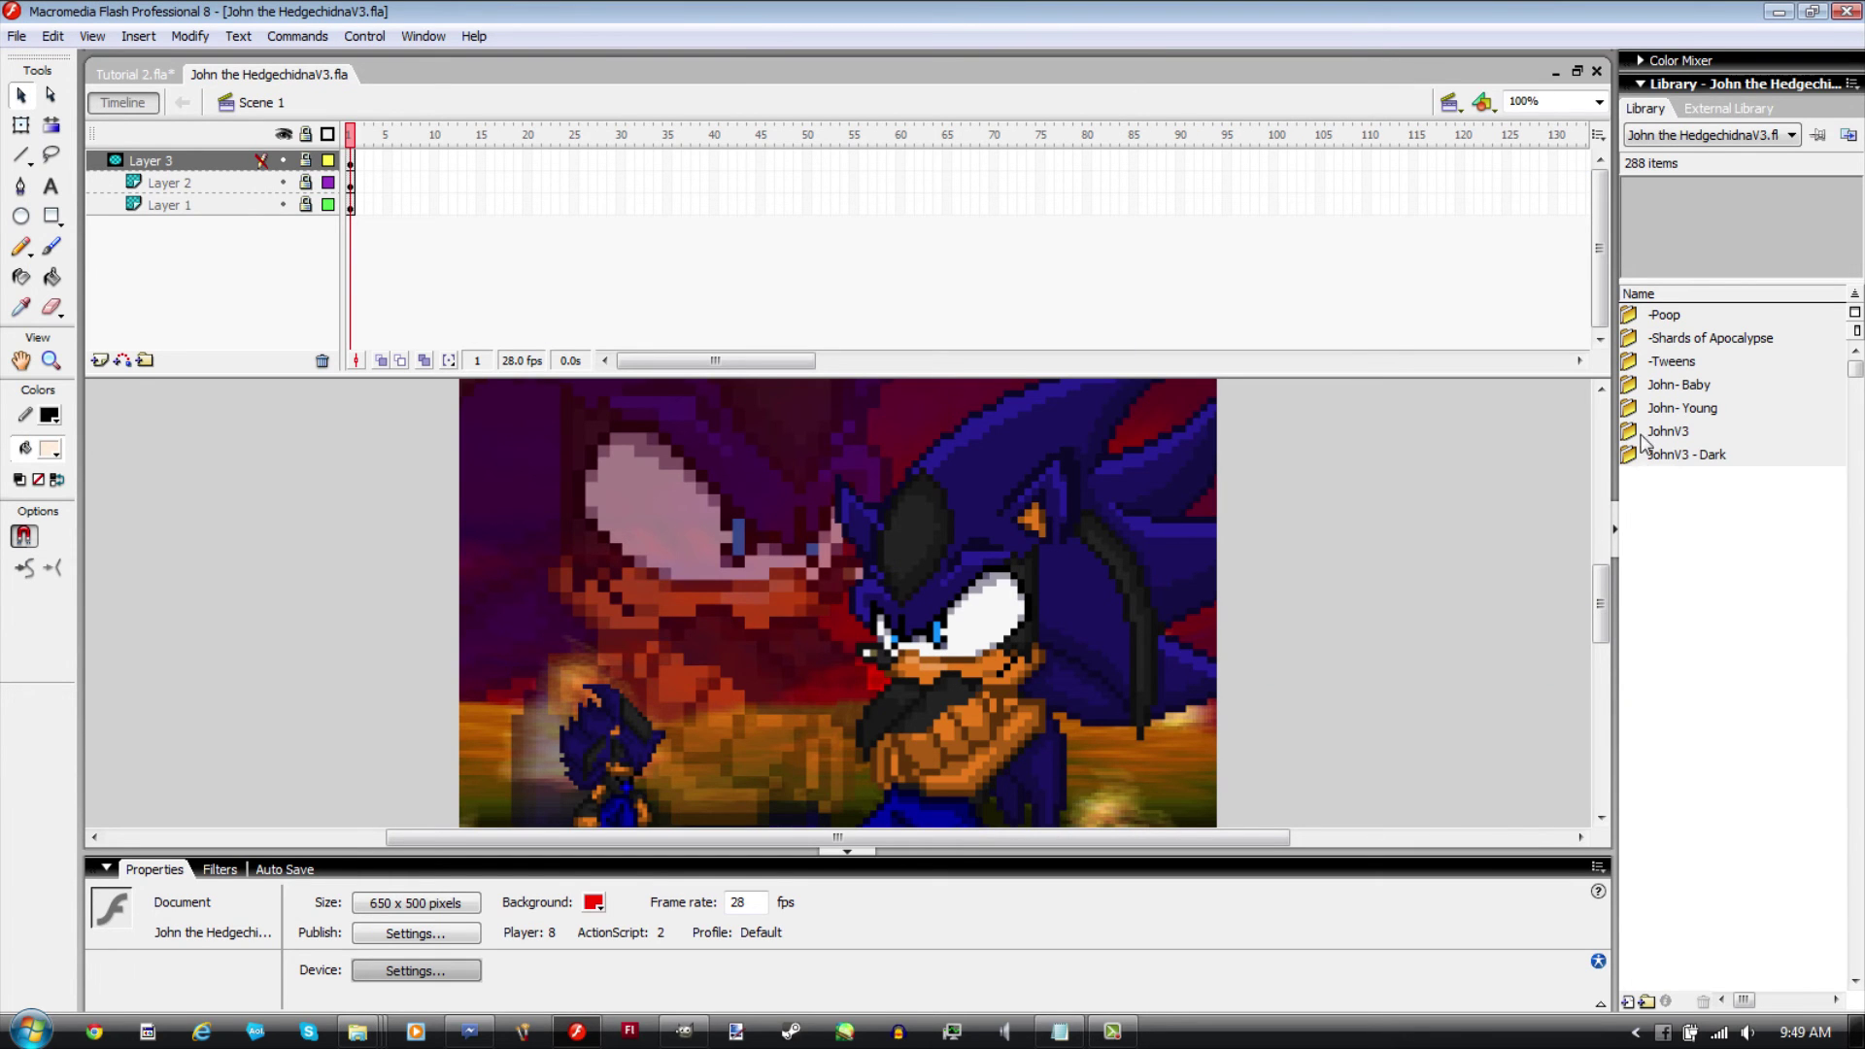
Step: Place a JohnV3 Walk instance from the HedgechidnaV3 library onto the stage in Layer 3
double_click(1642, 435)
key("ctrl+Tab")
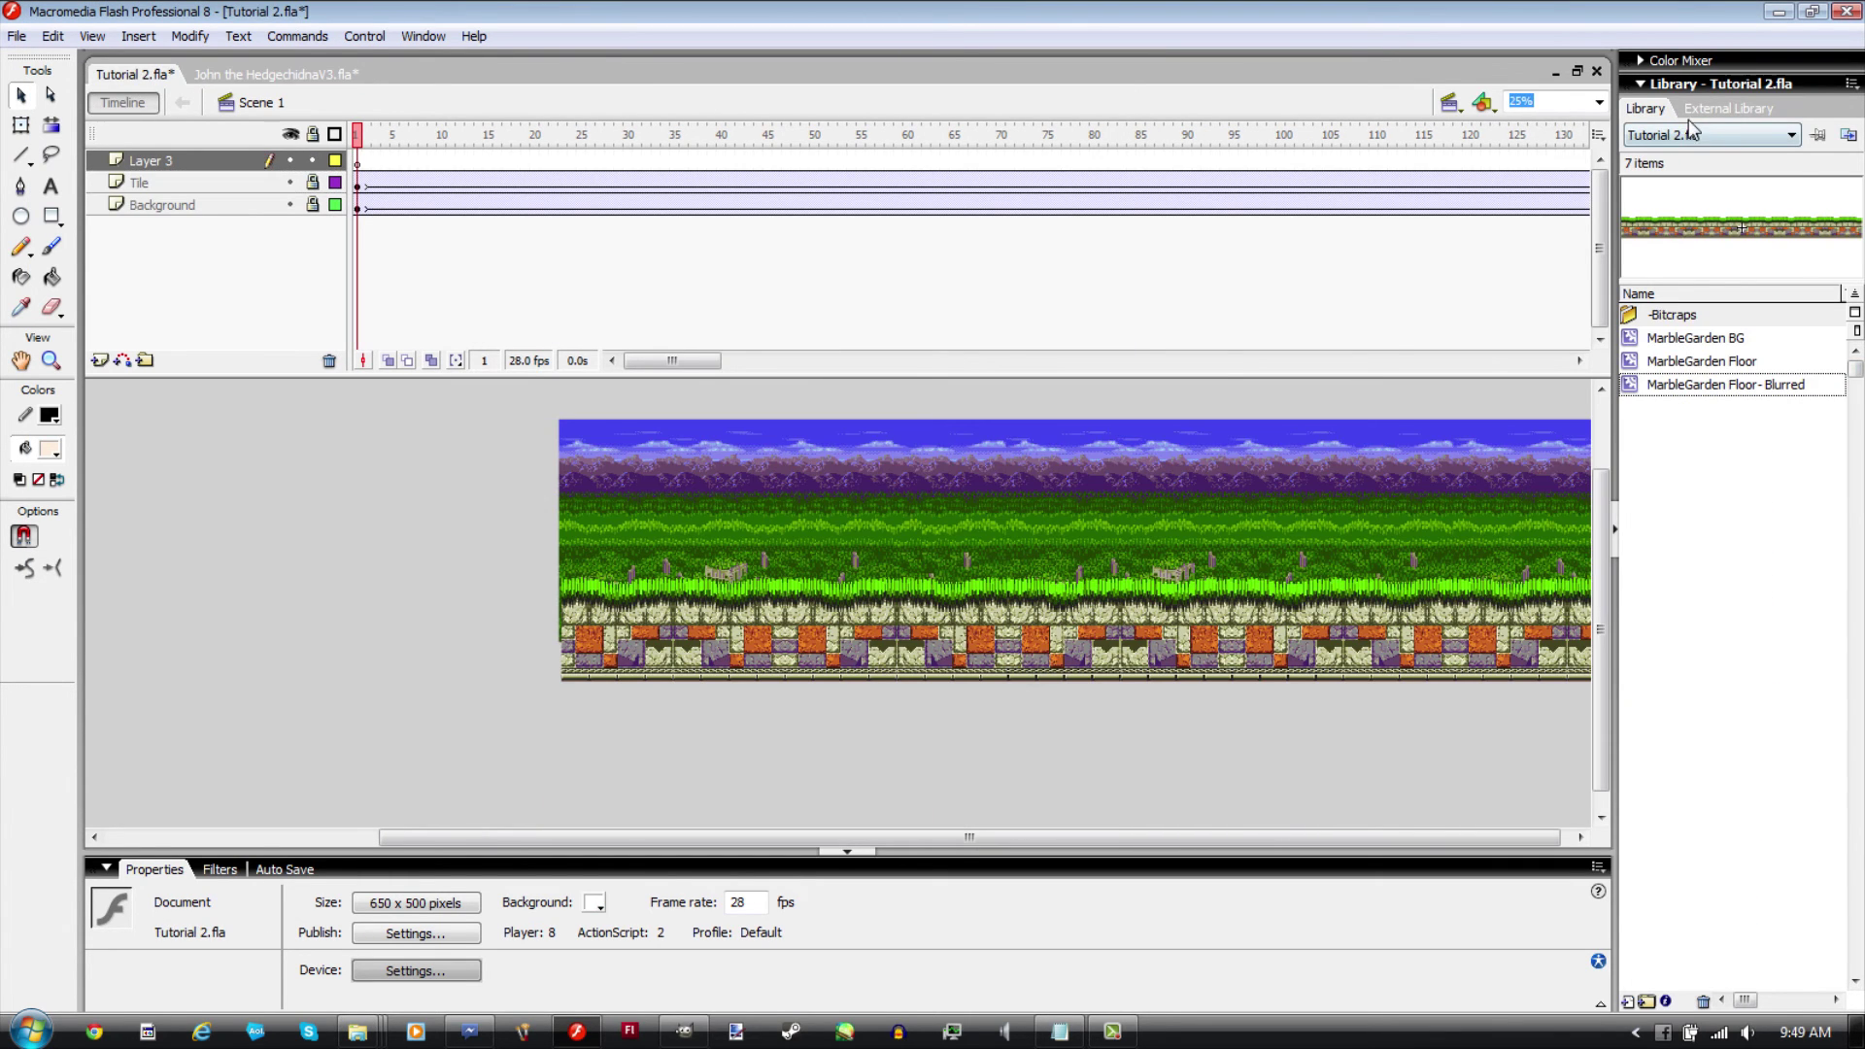
left_click(1693, 131)
left_click(1729, 172)
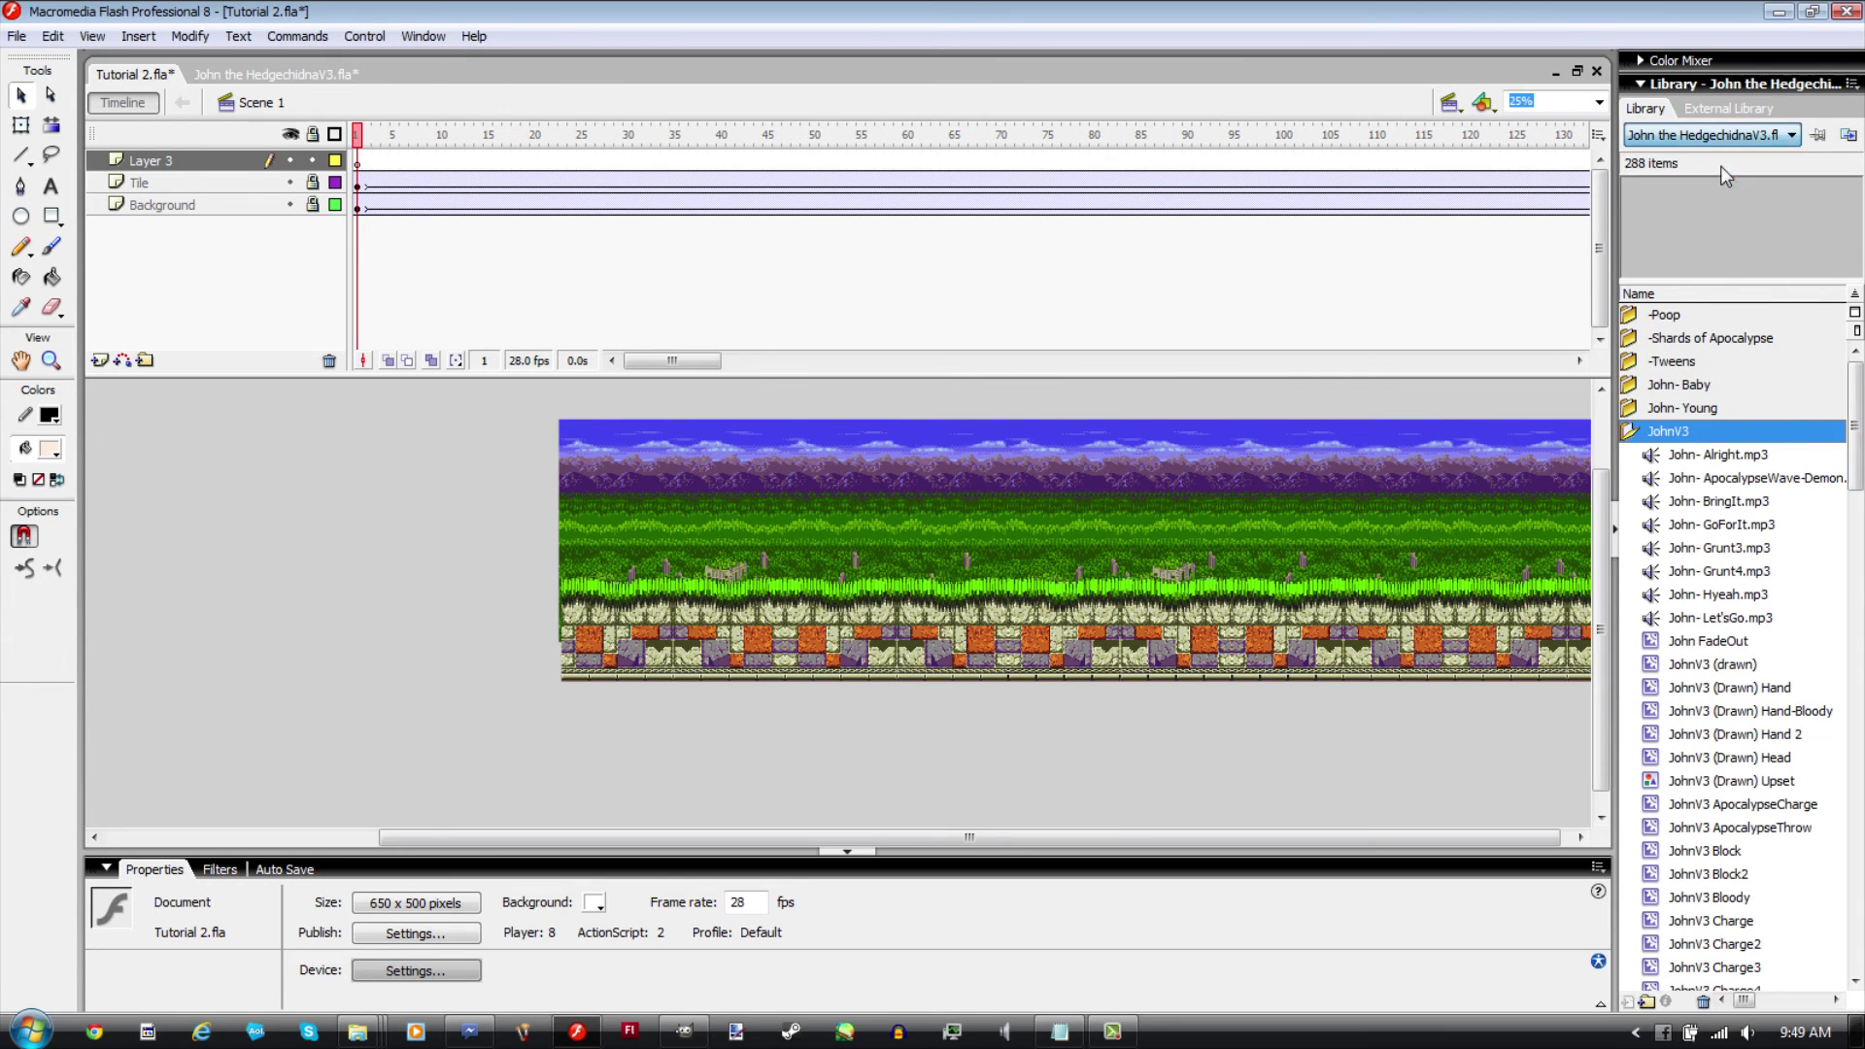
scroll(1819, 948, "down", 15)
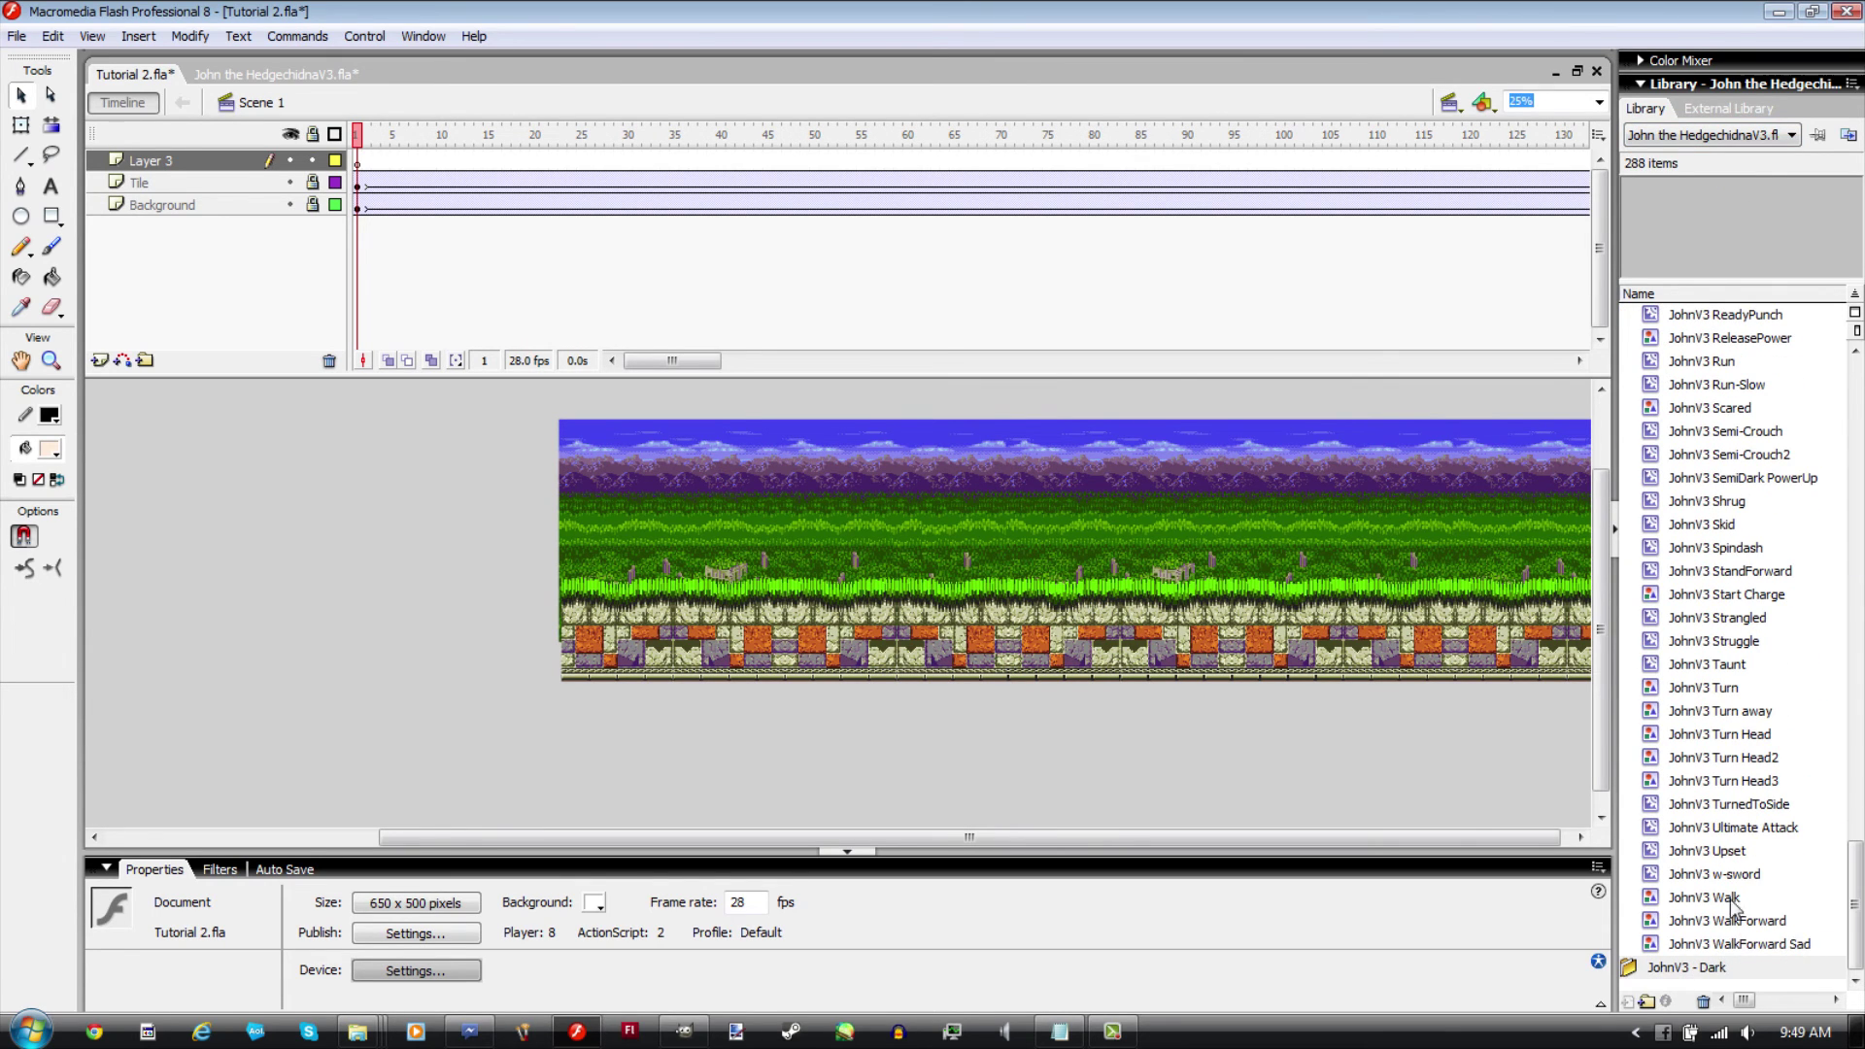
left_click(1742, 895)
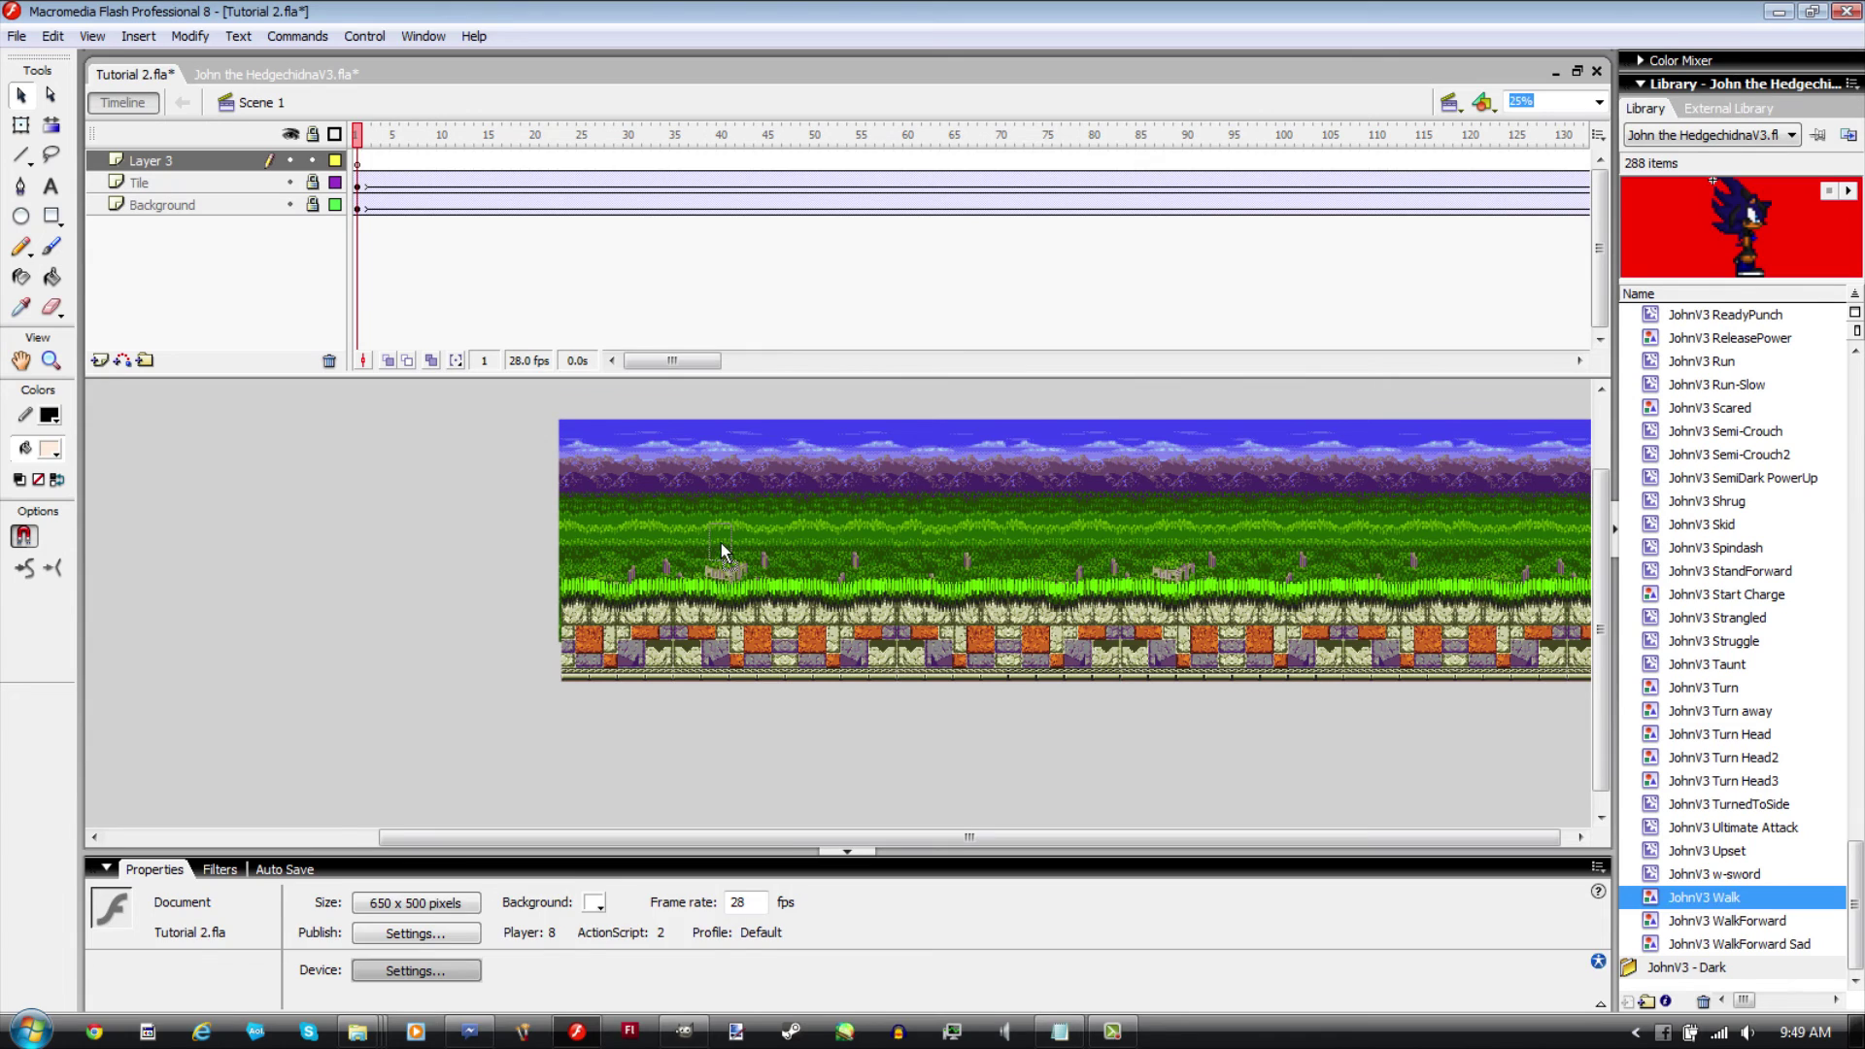
left_click_drag(721, 544, 665, 574)
Step: Hide the Background layer and zoom the stage to 100% around the walker
left_click(290, 205)
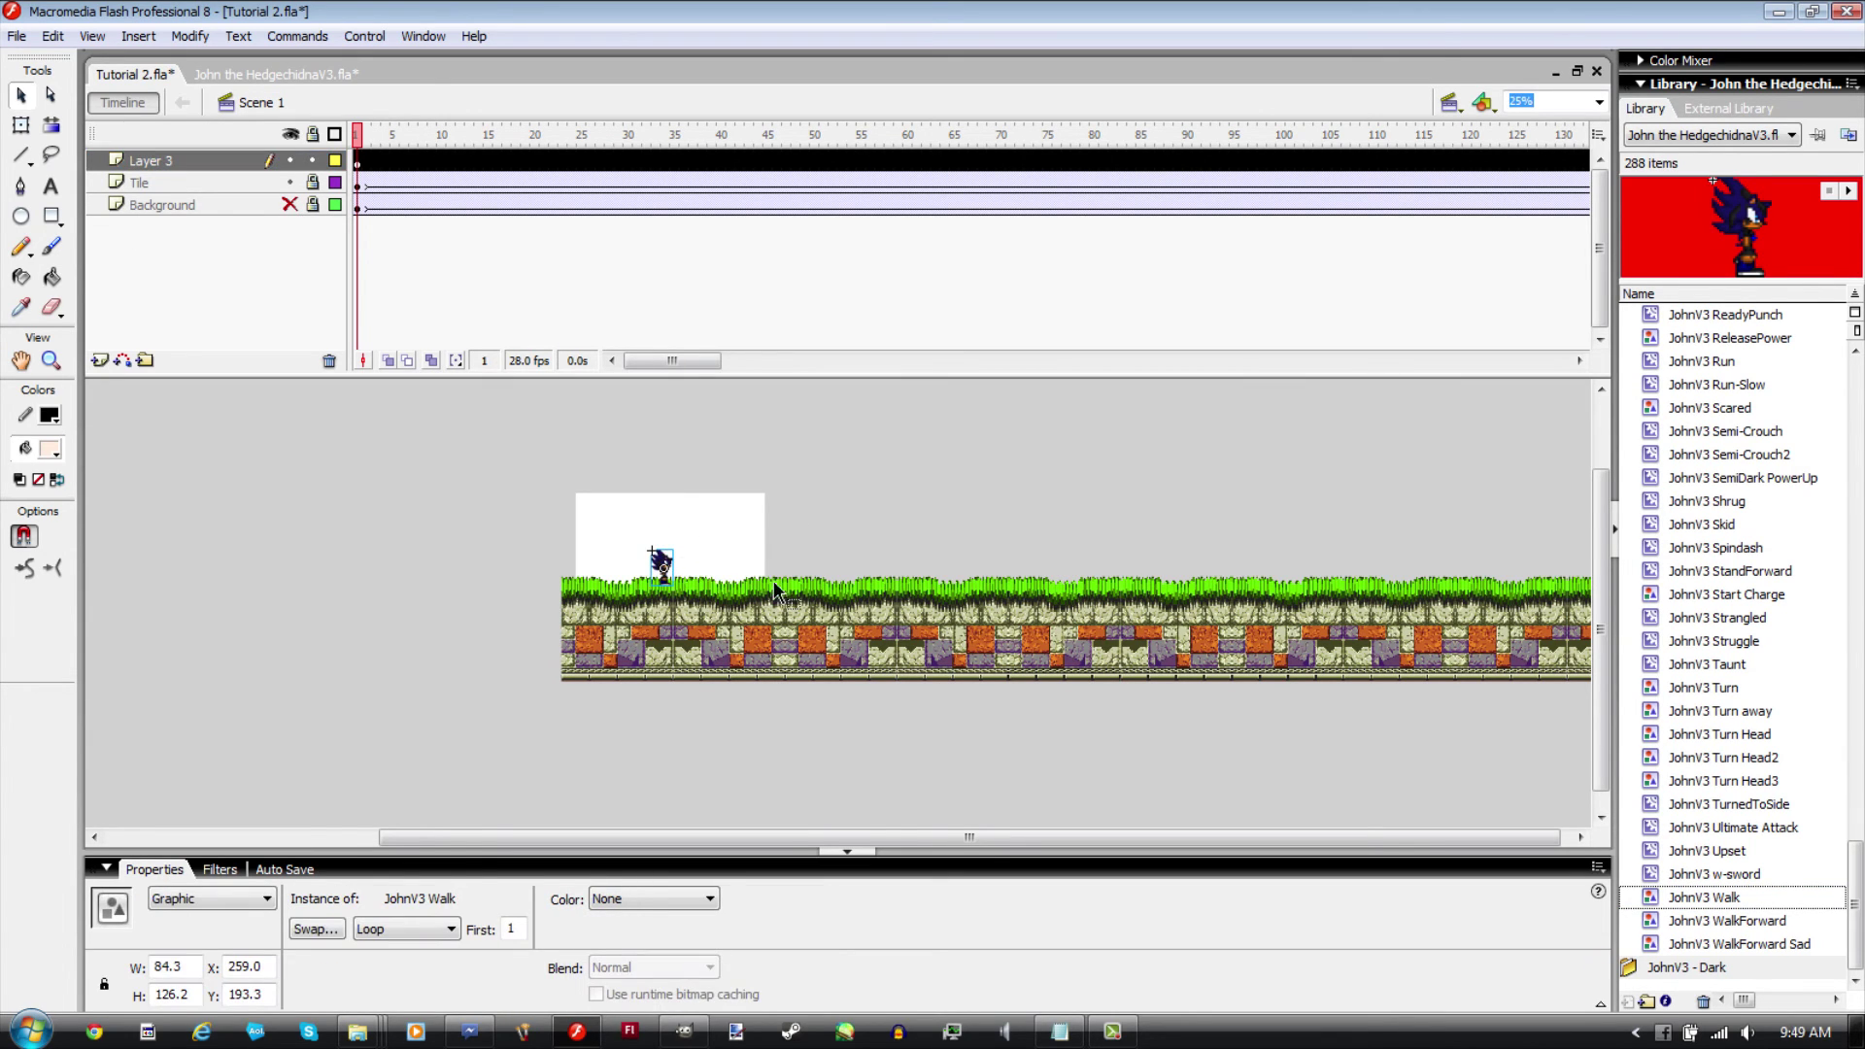
key("ctrl+equal")
key("ctrl+equal")
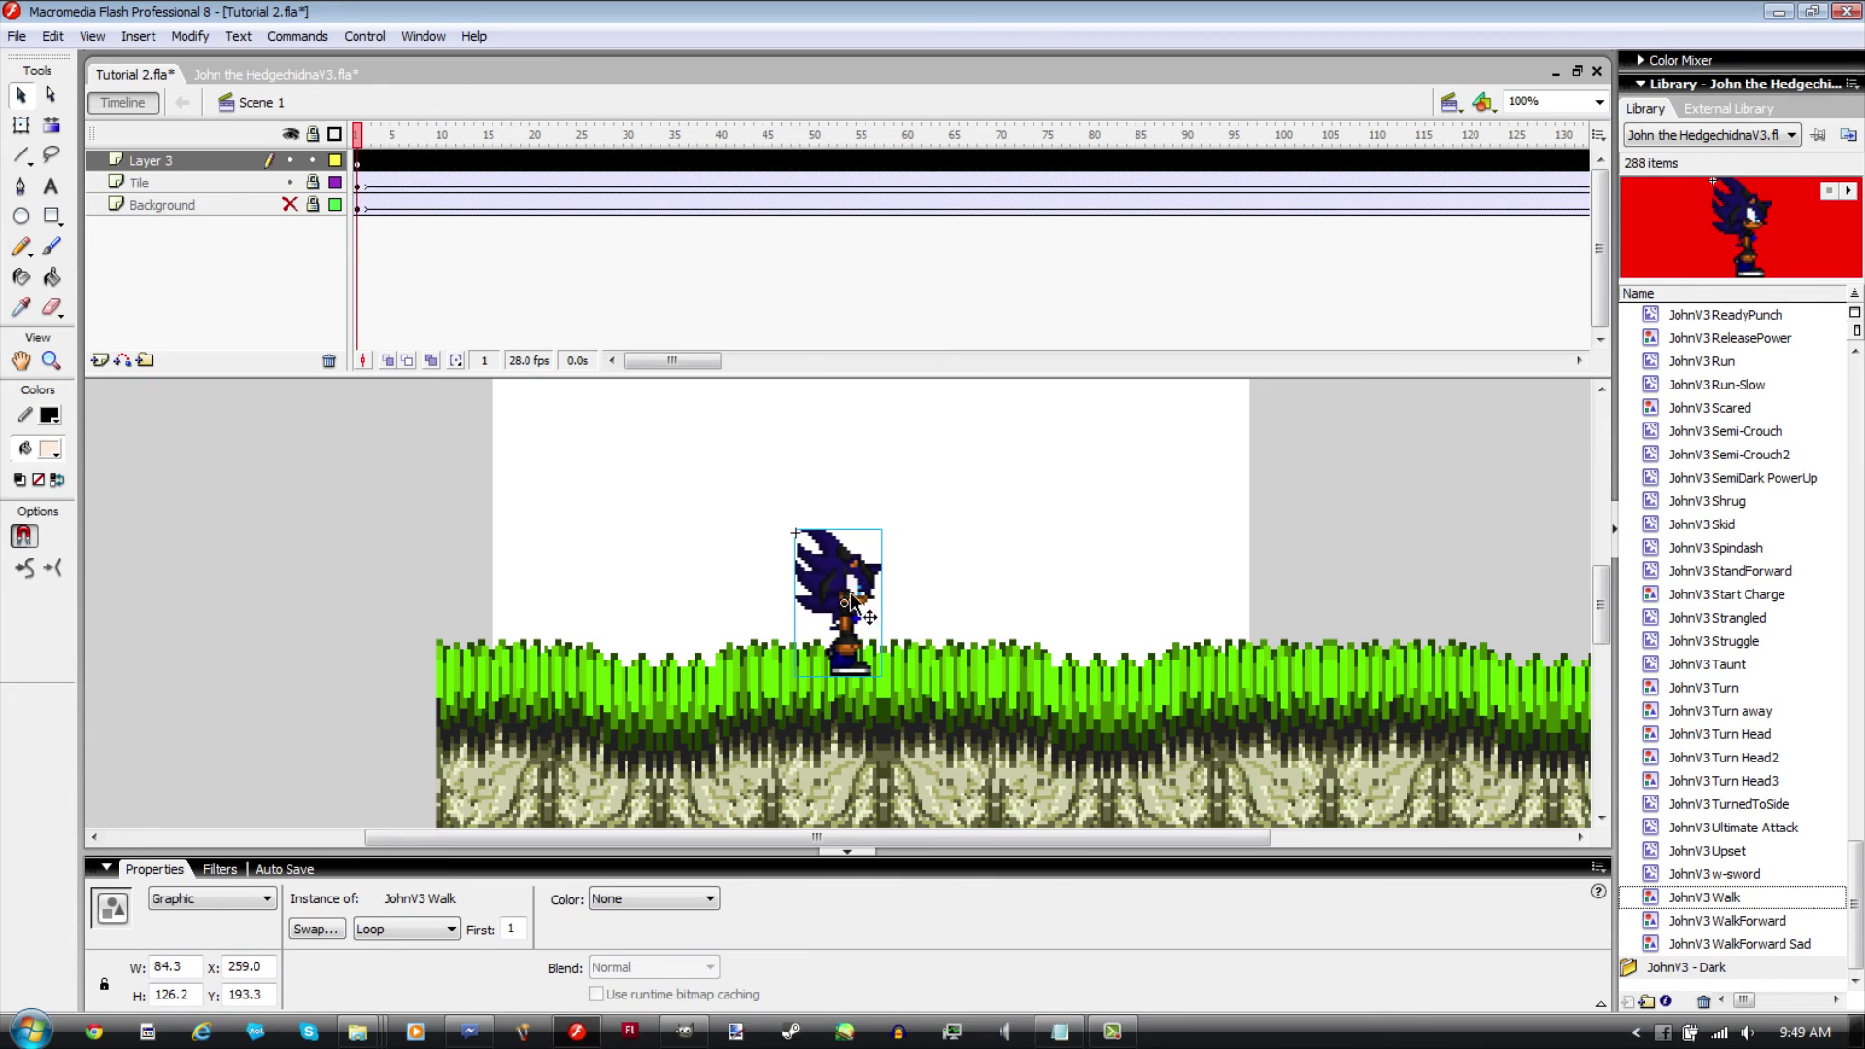
left_click(674, 556)
left_click(861, 597)
left_click(550, 672)
Step: Switch the Library to Tutorial 2.fla and preview the walk, stopping at frame 145
left_click(1697, 143)
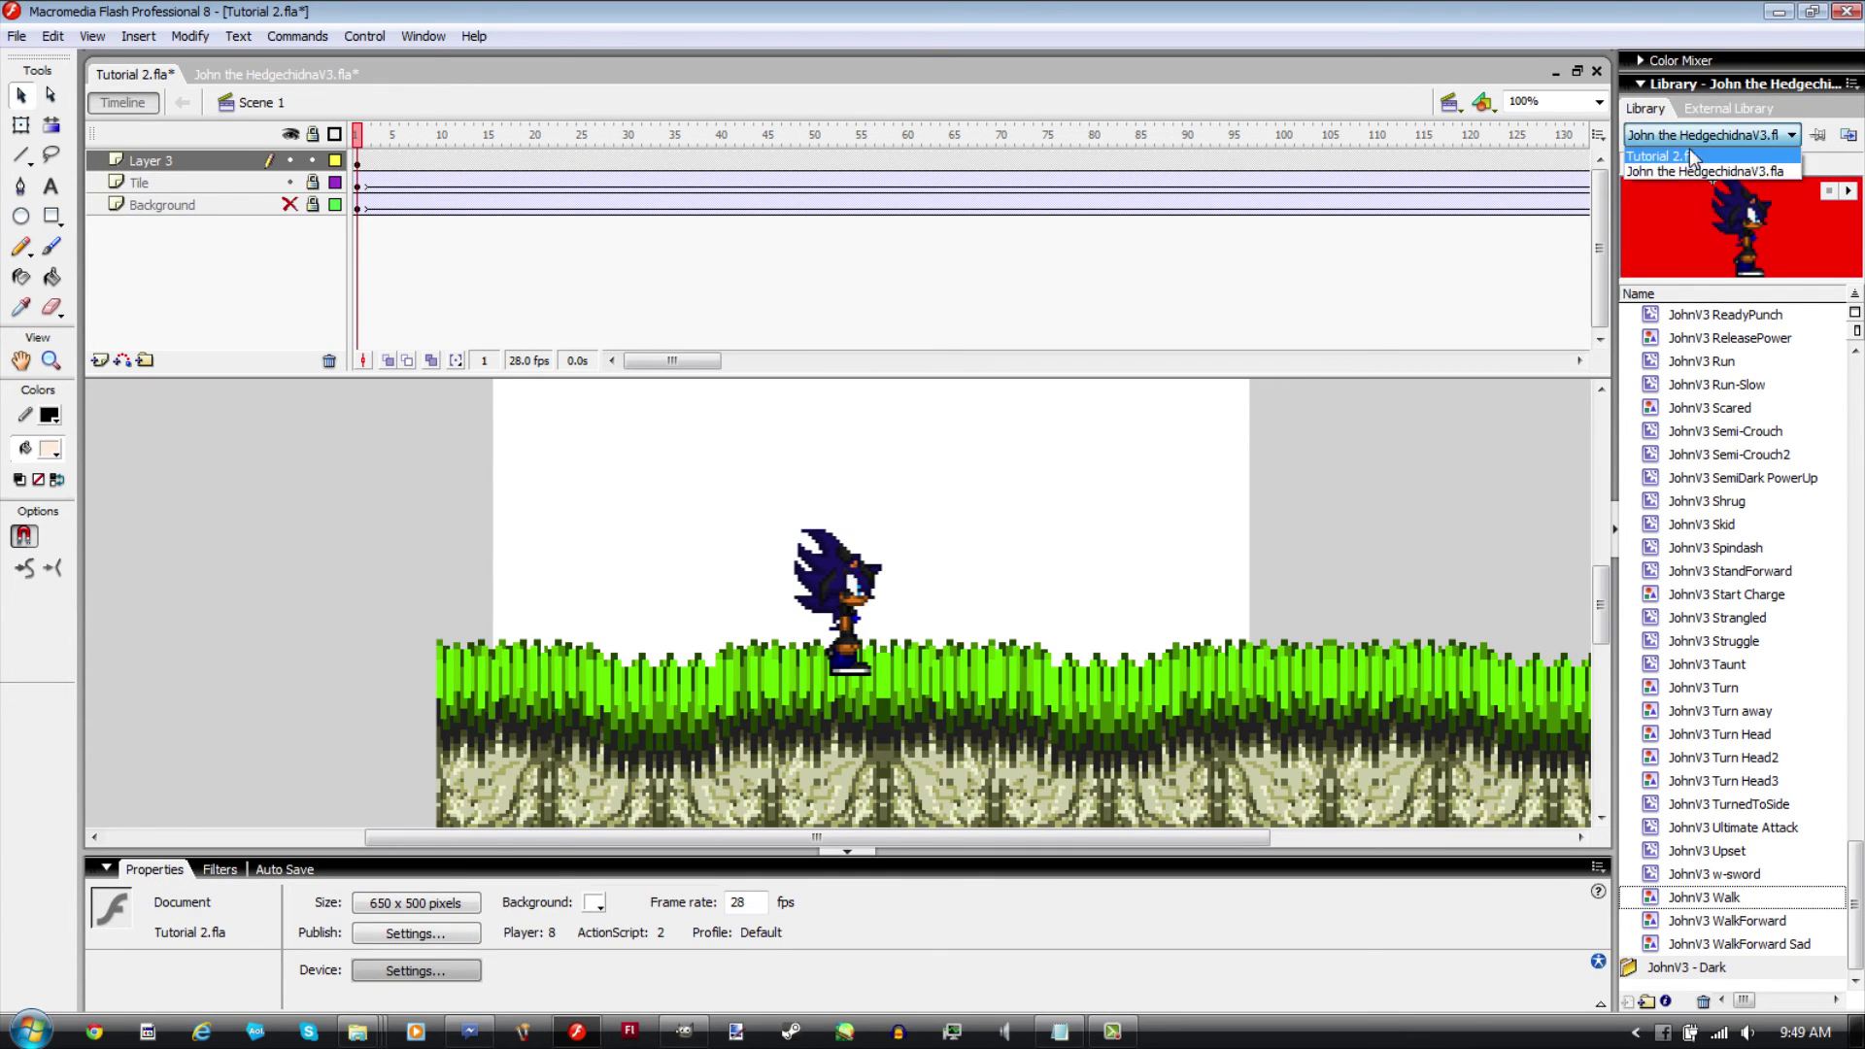
left_click(1698, 158)
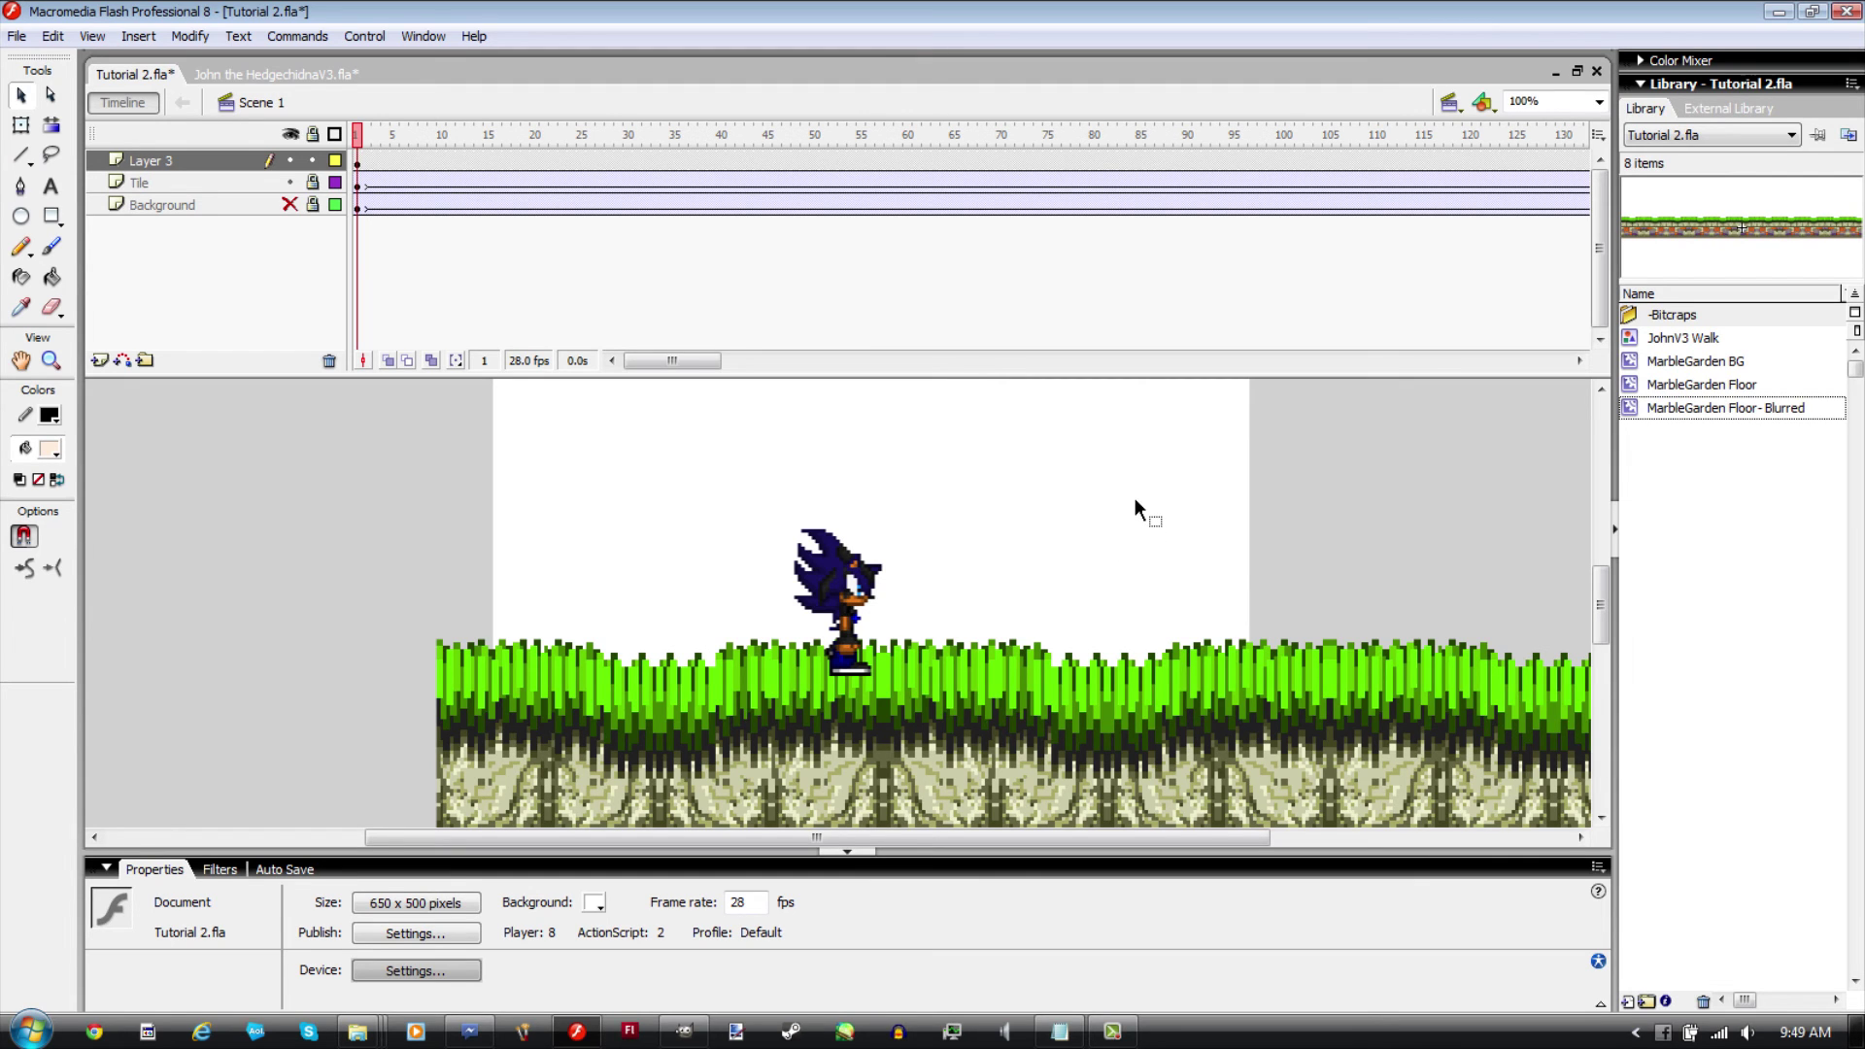
key("Return")
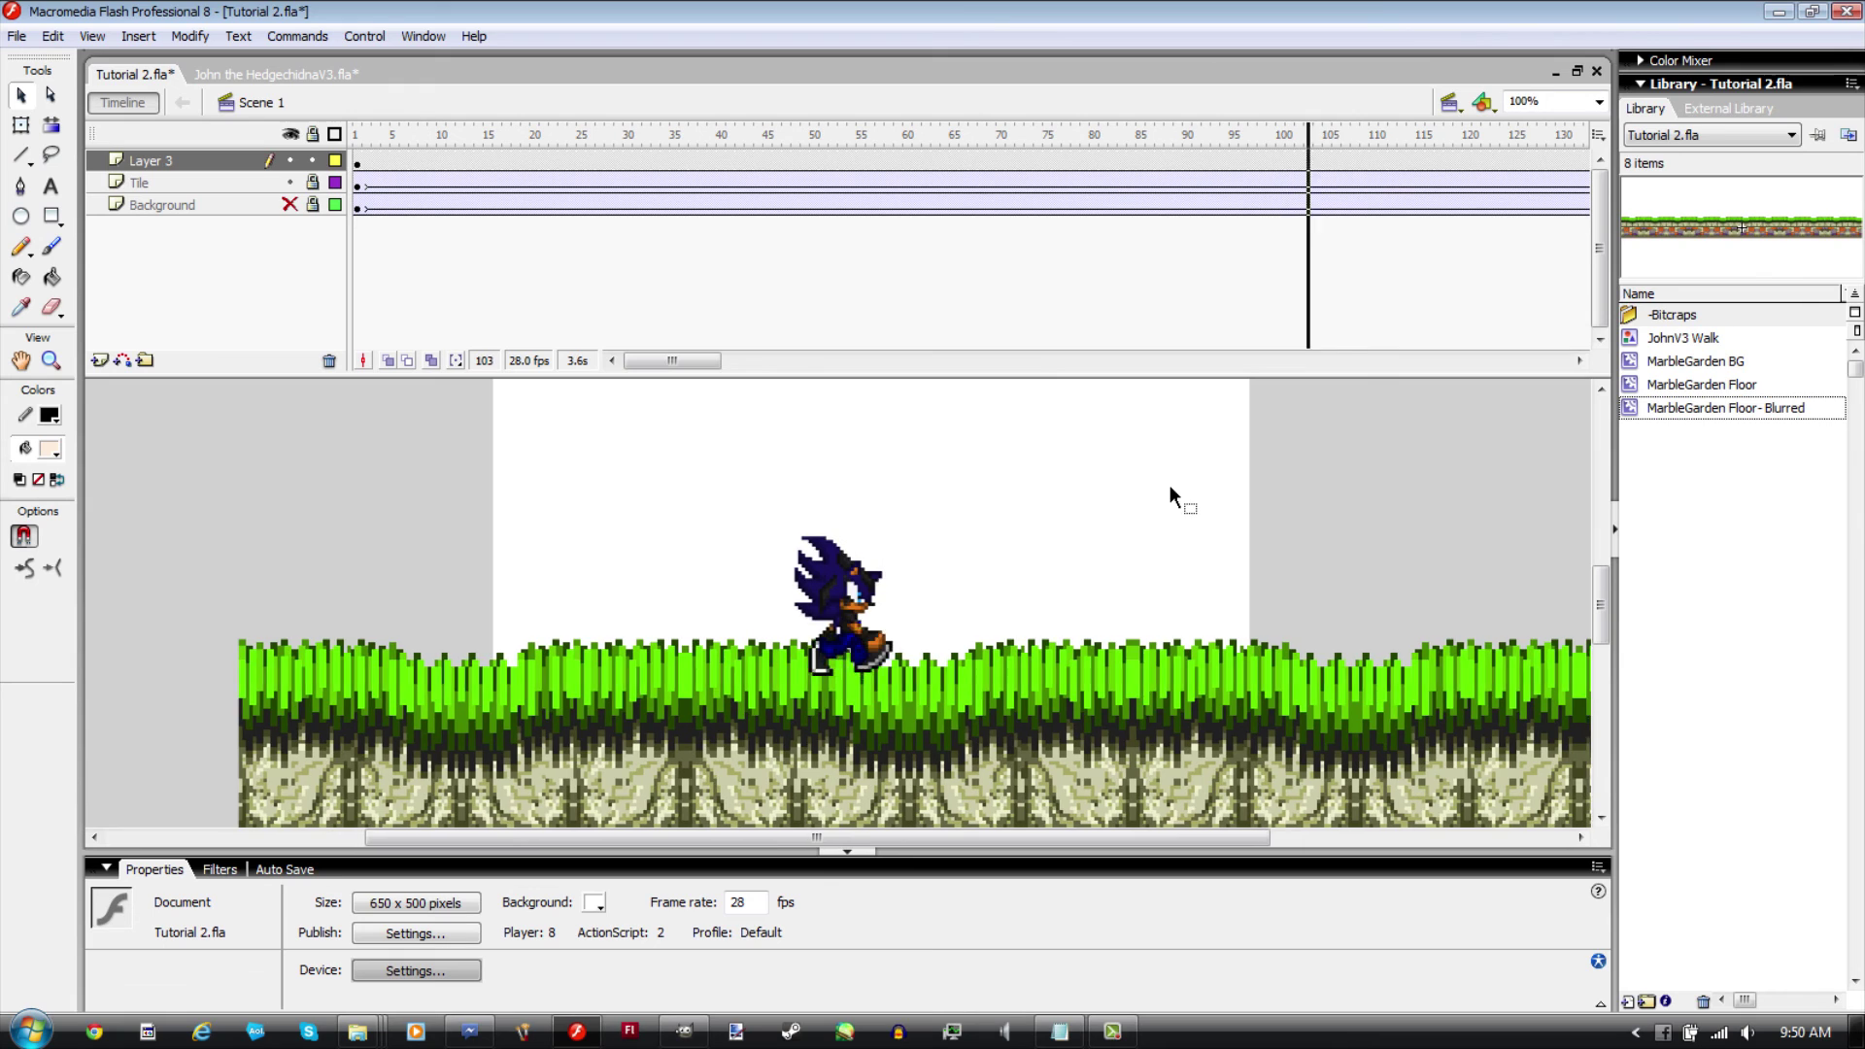
key("Return")
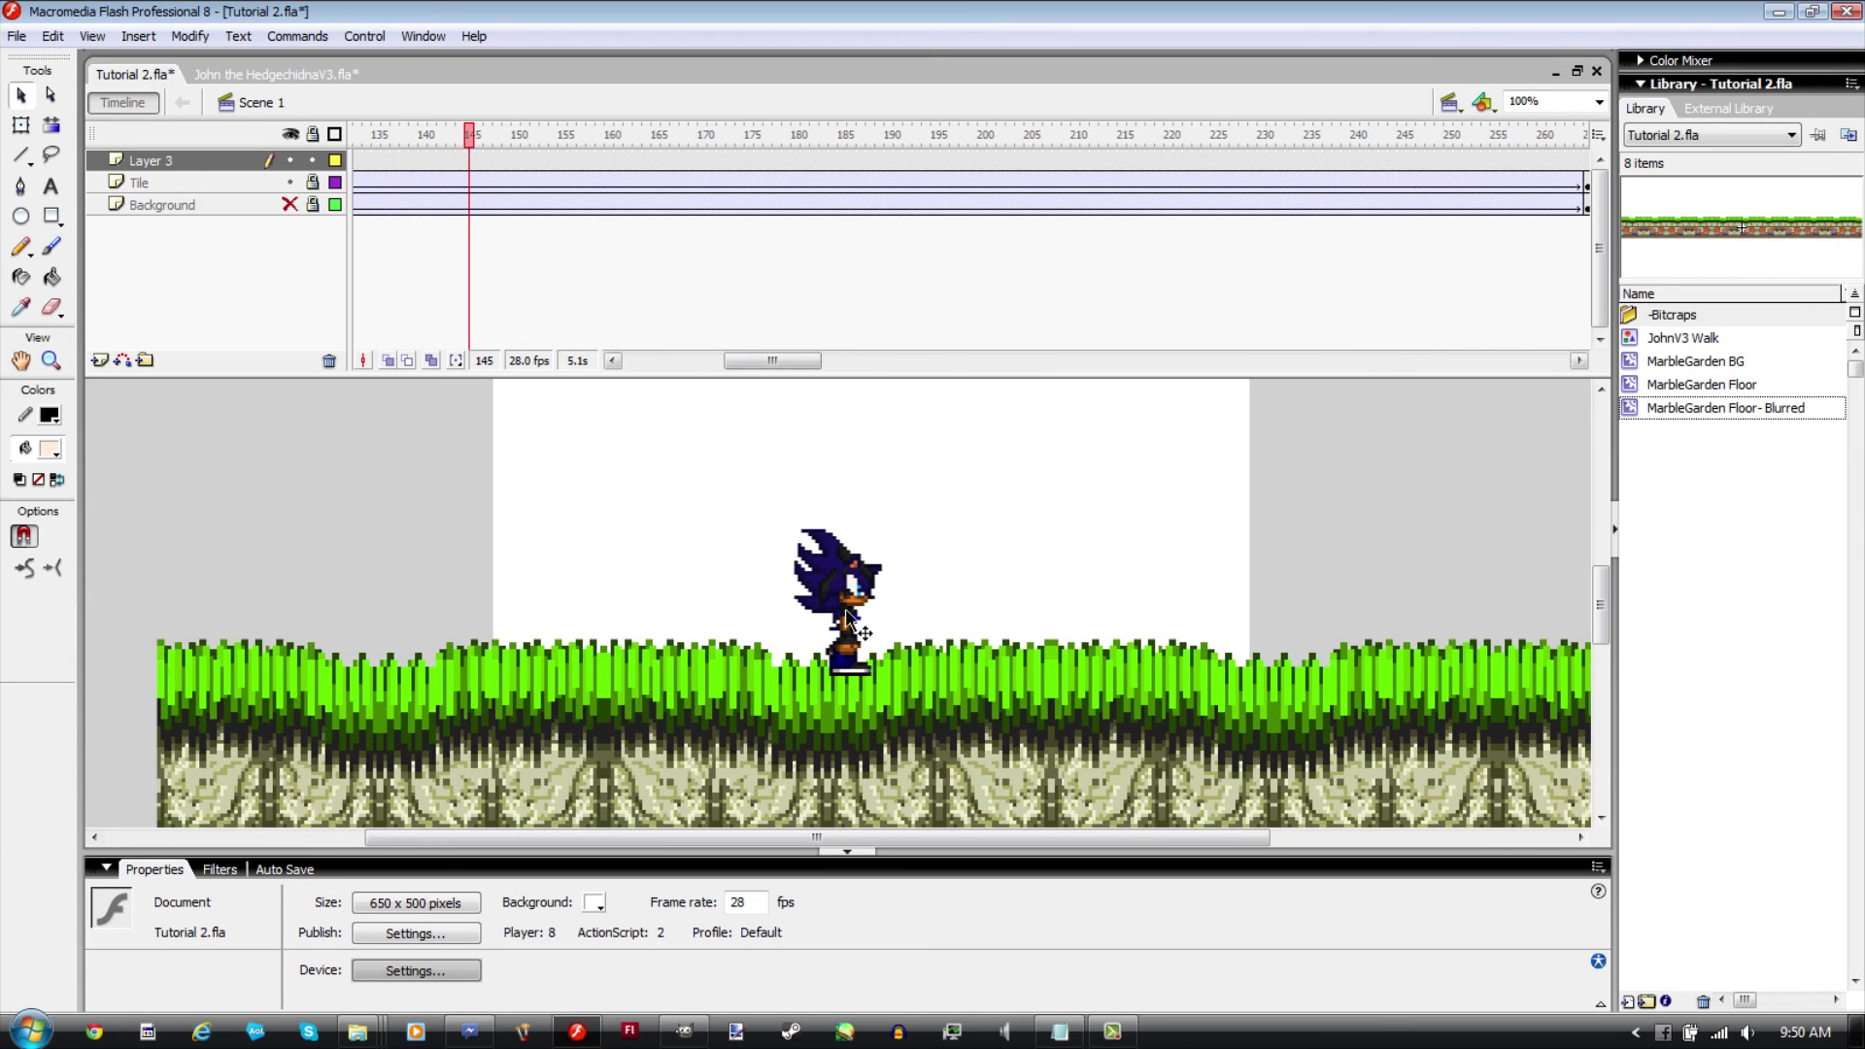
left_click(846, 619)
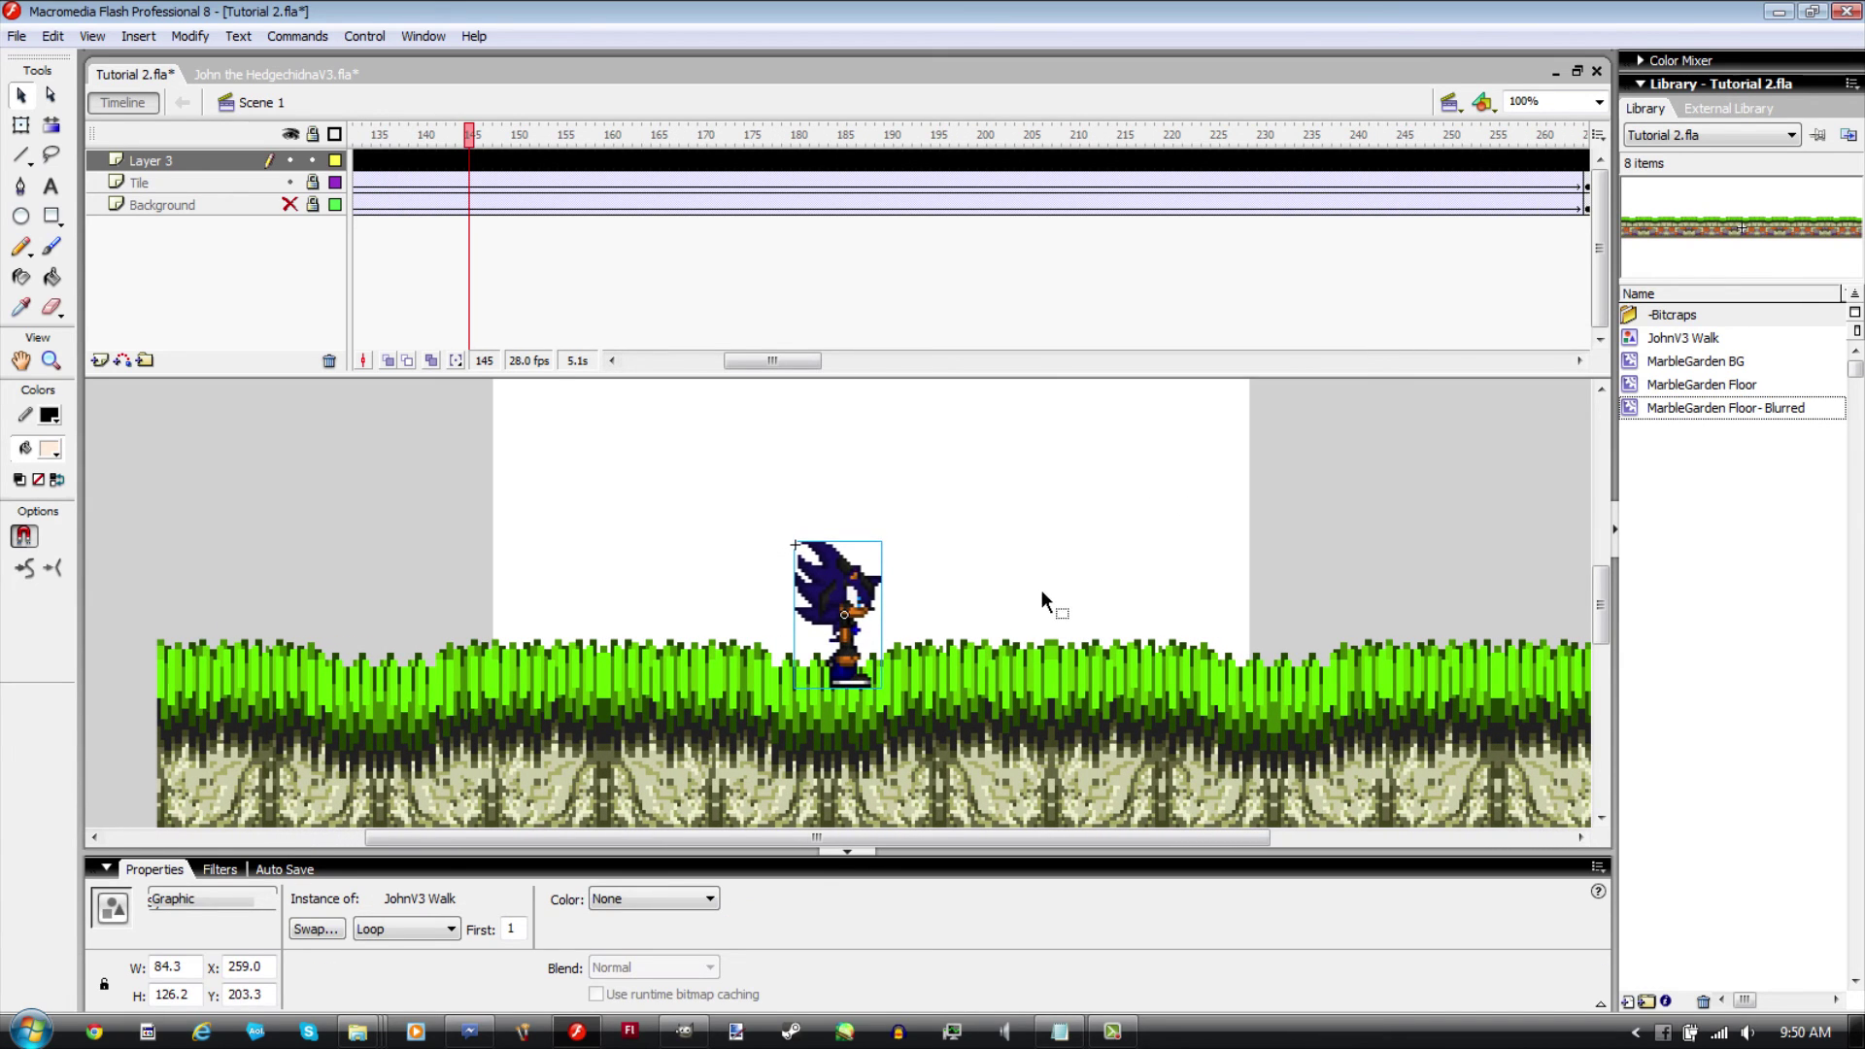
Step: Play on from frame 145, then move to Layer 3's keyframe at frame 265
left_click(1031, 527)
key("Return")
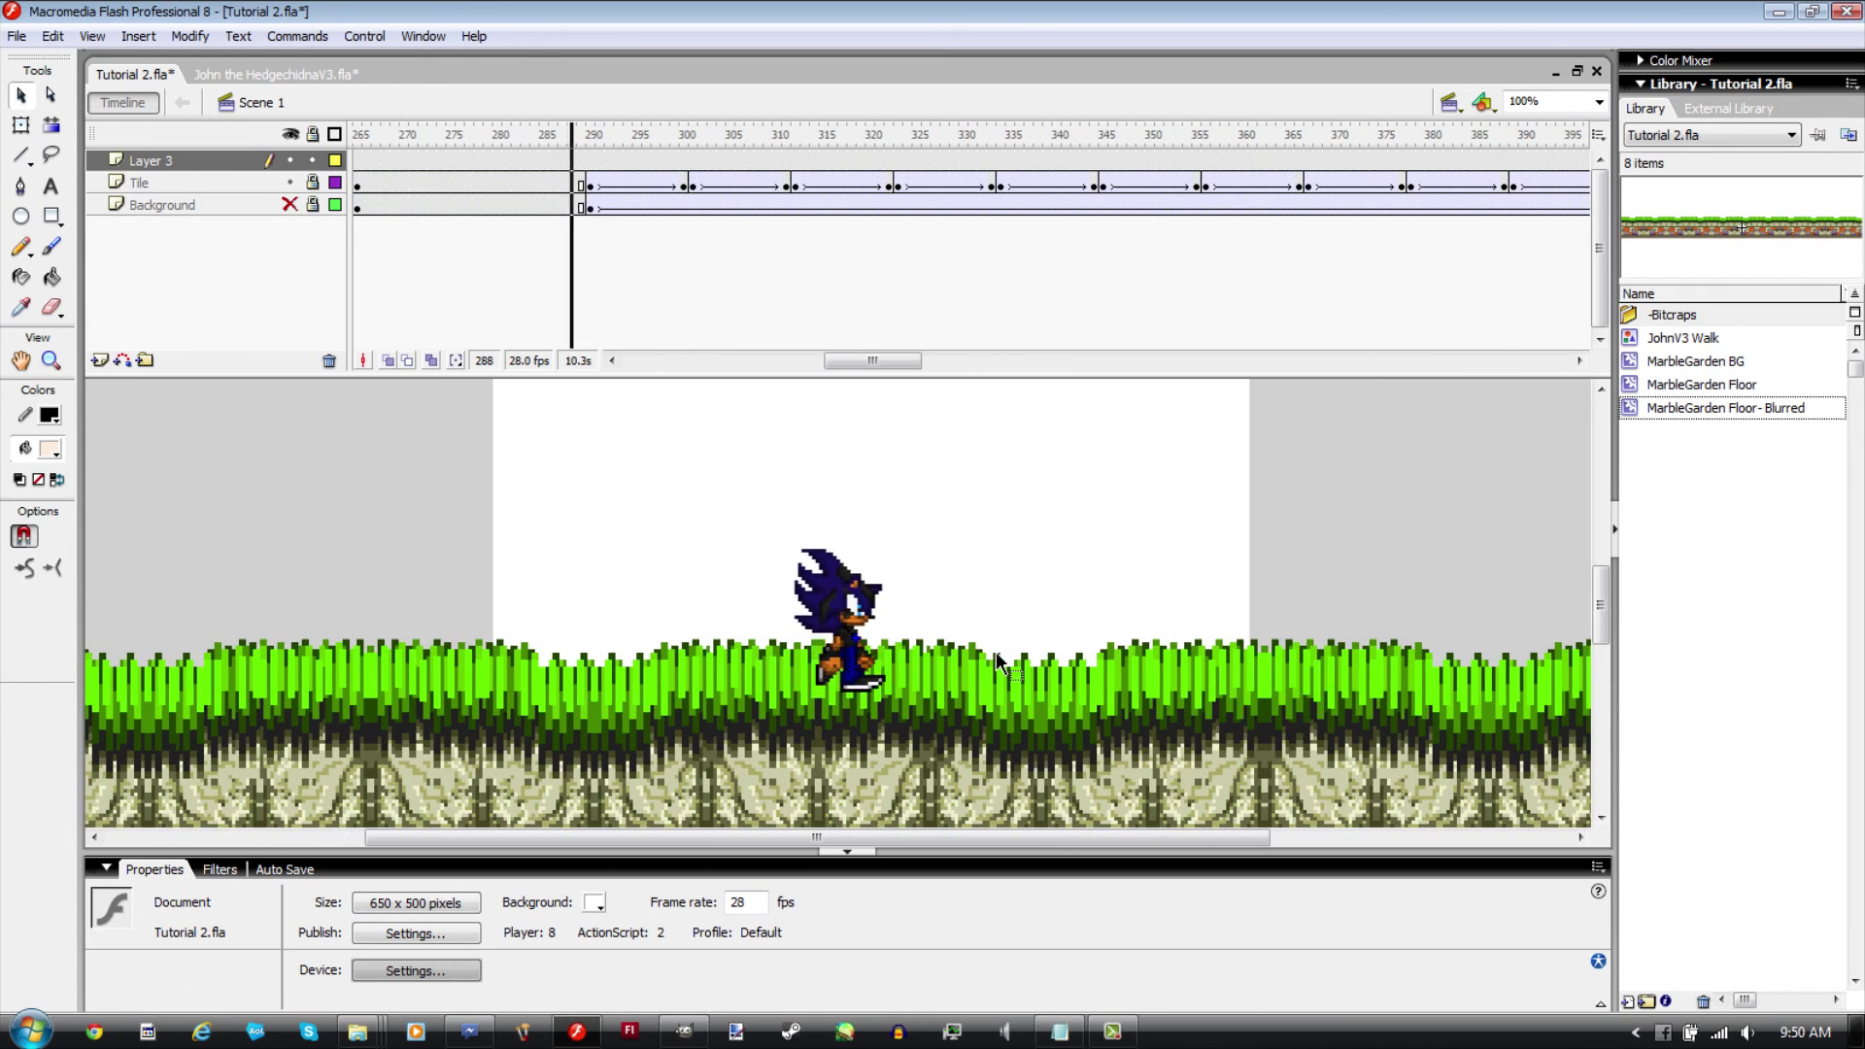
left_click(600, 163)
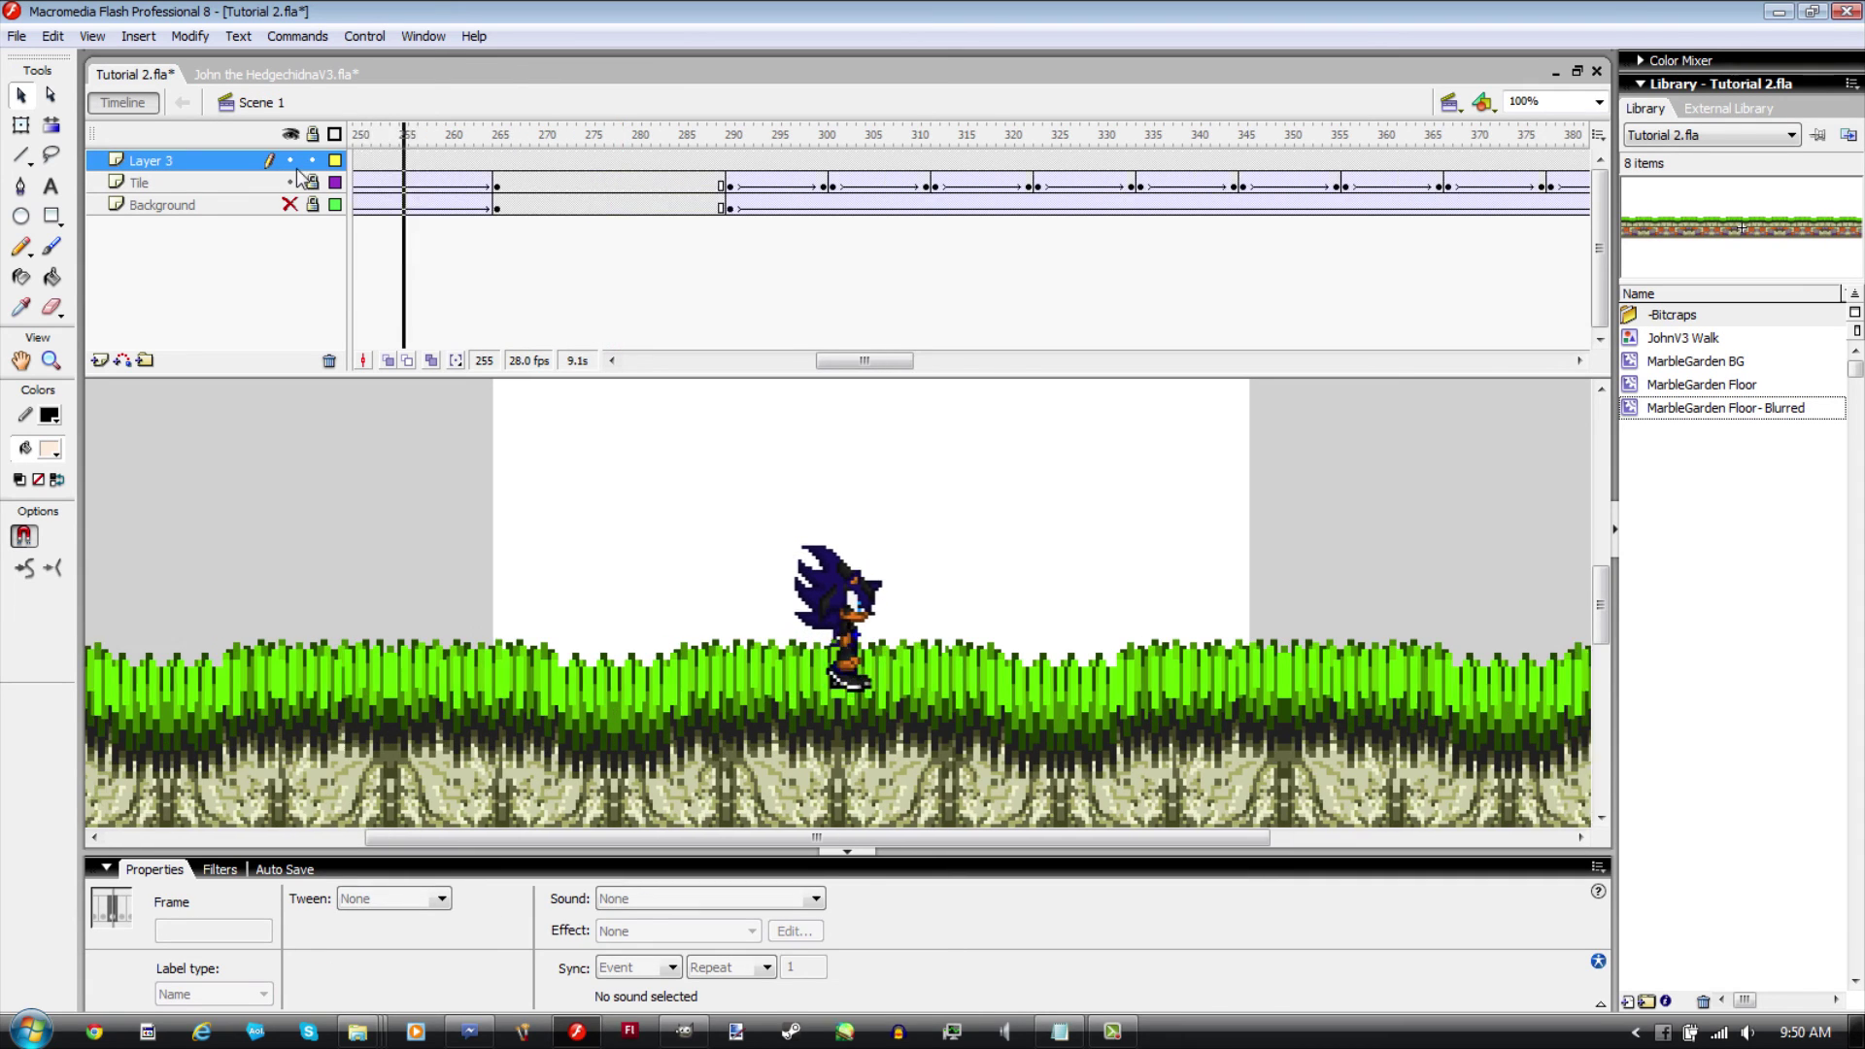
left_click(636, 161)
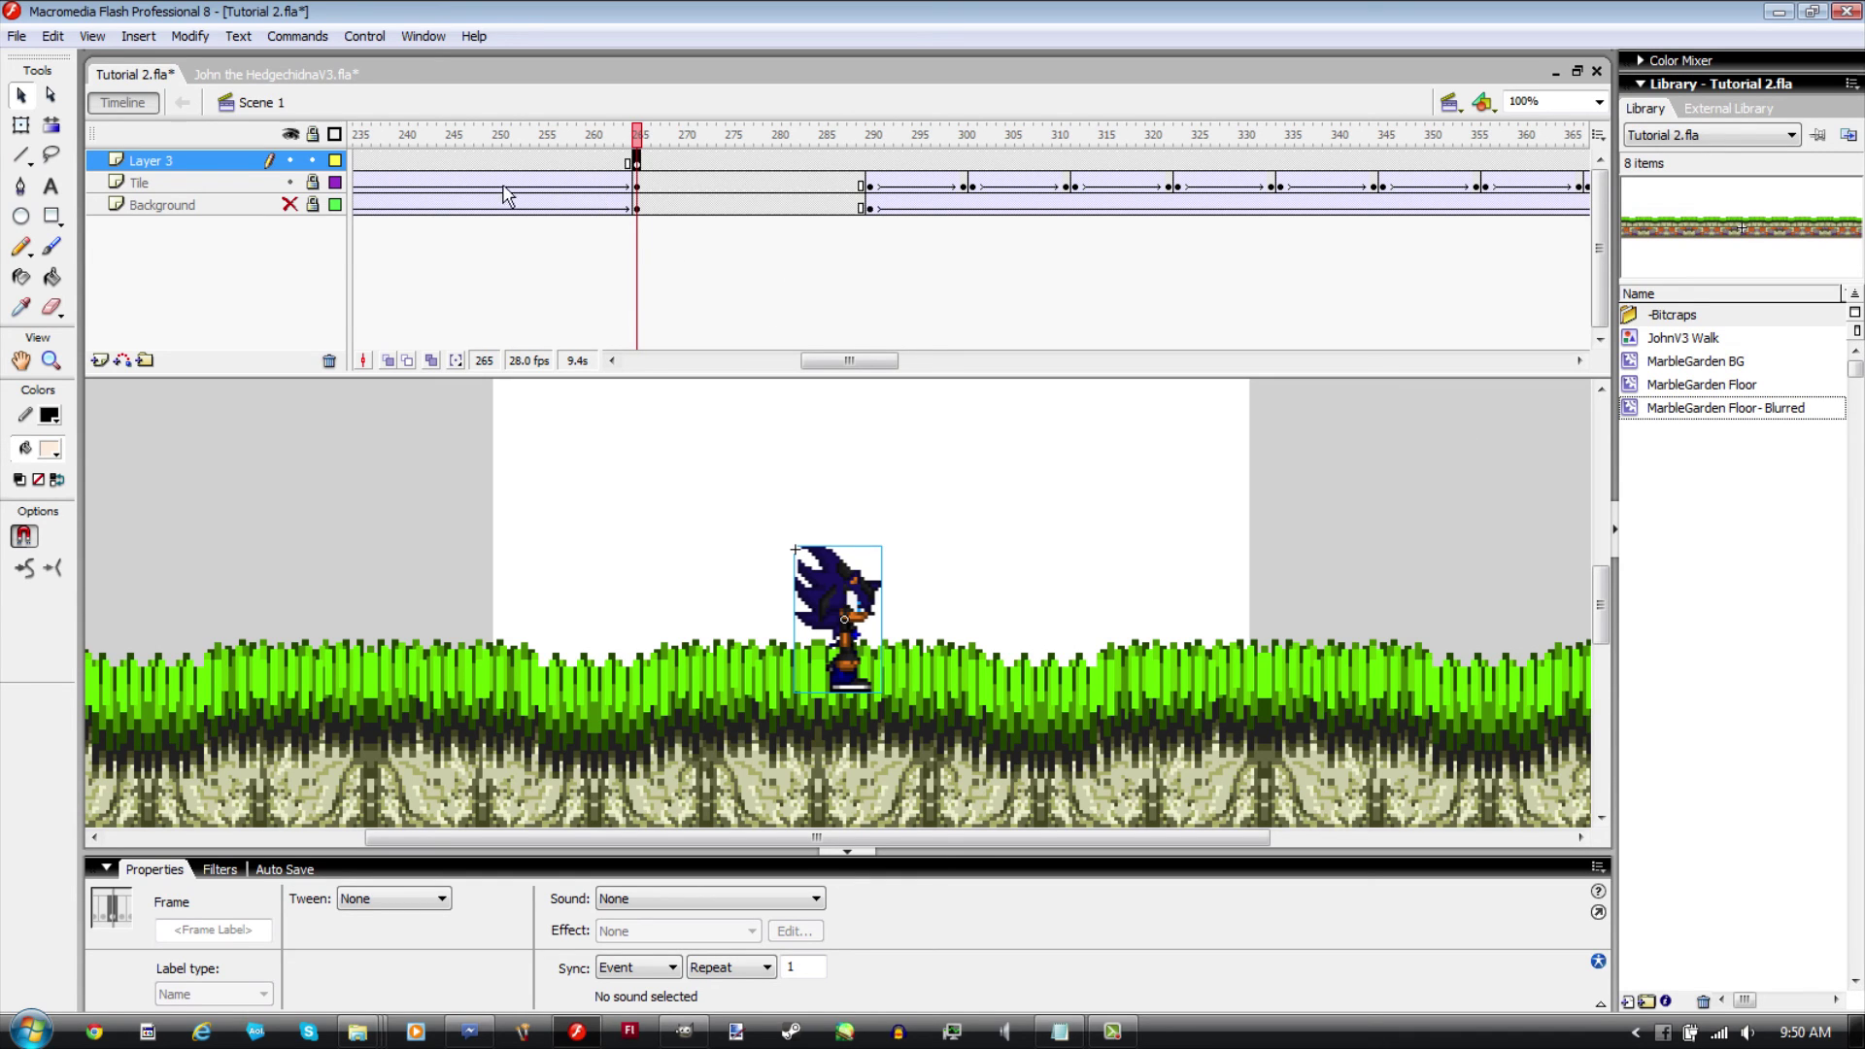
Step: Set the Tile floor tween at frame 241 to Ease 100, preview it, and relock Tile
left_click(310, 183)
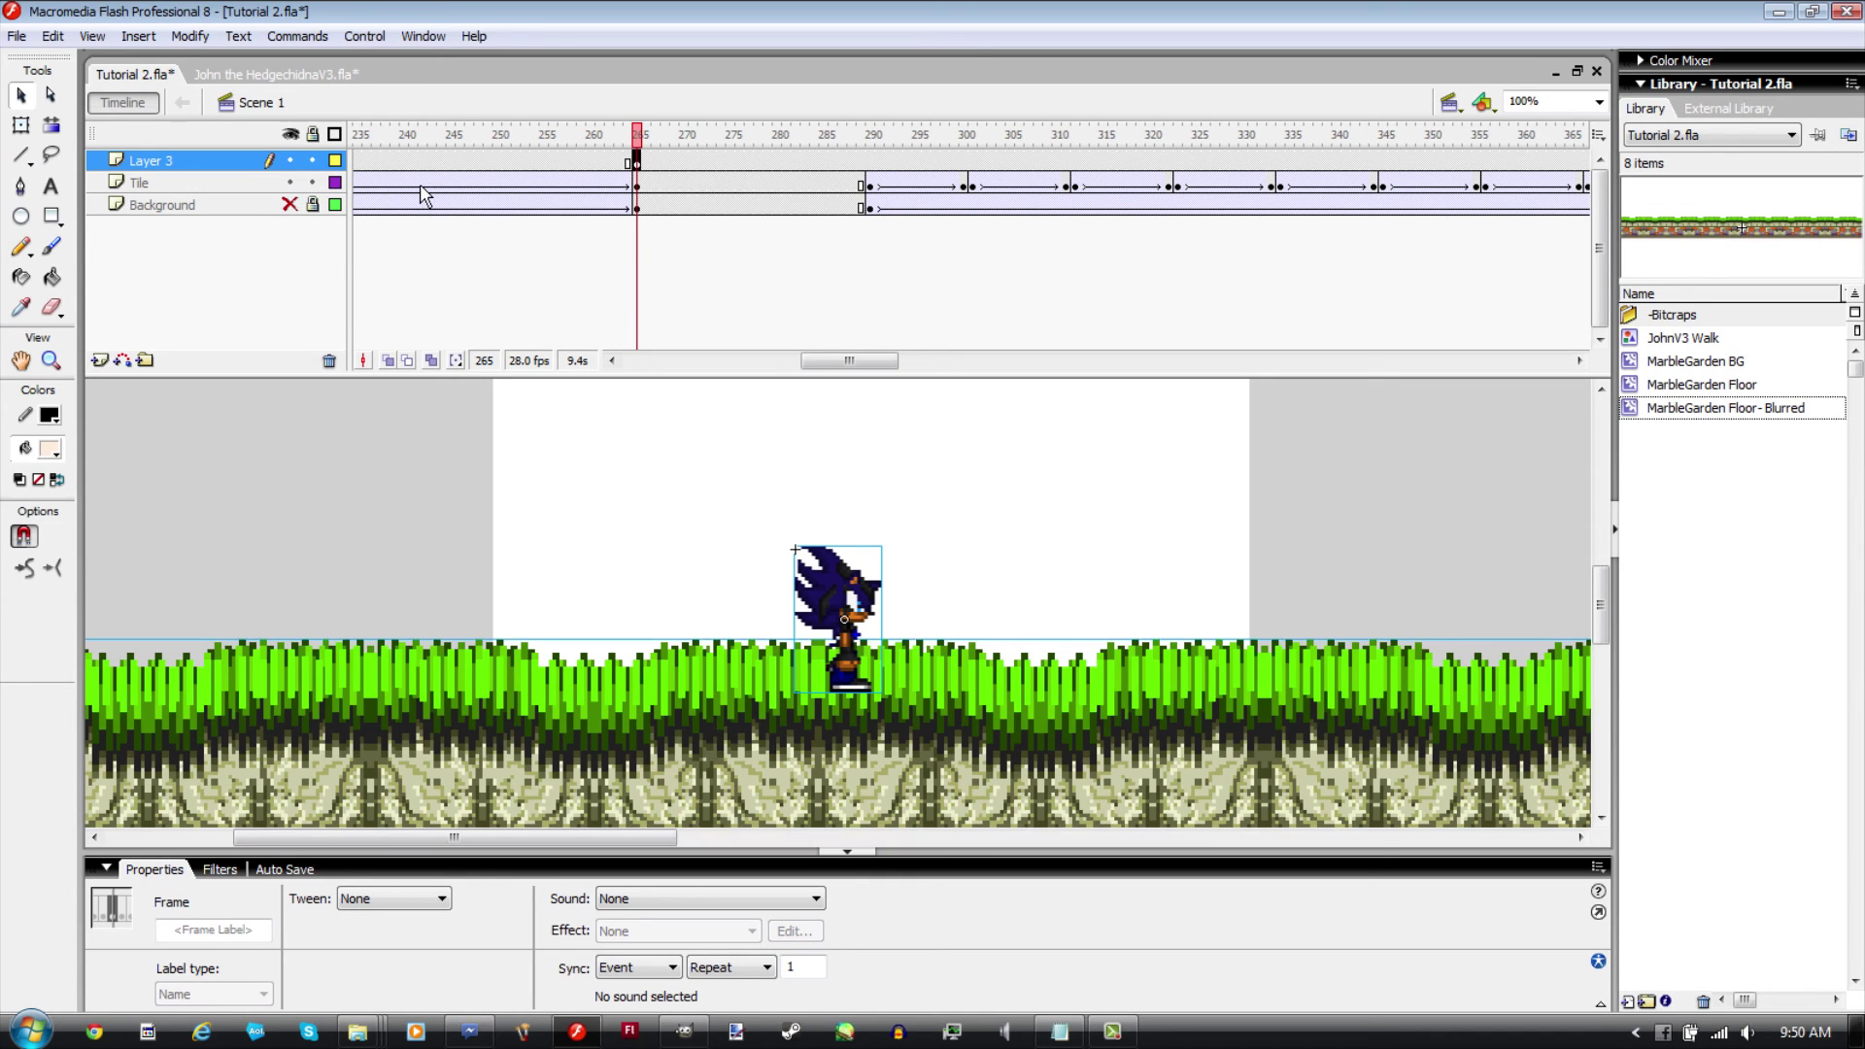
left_click(413, 183)
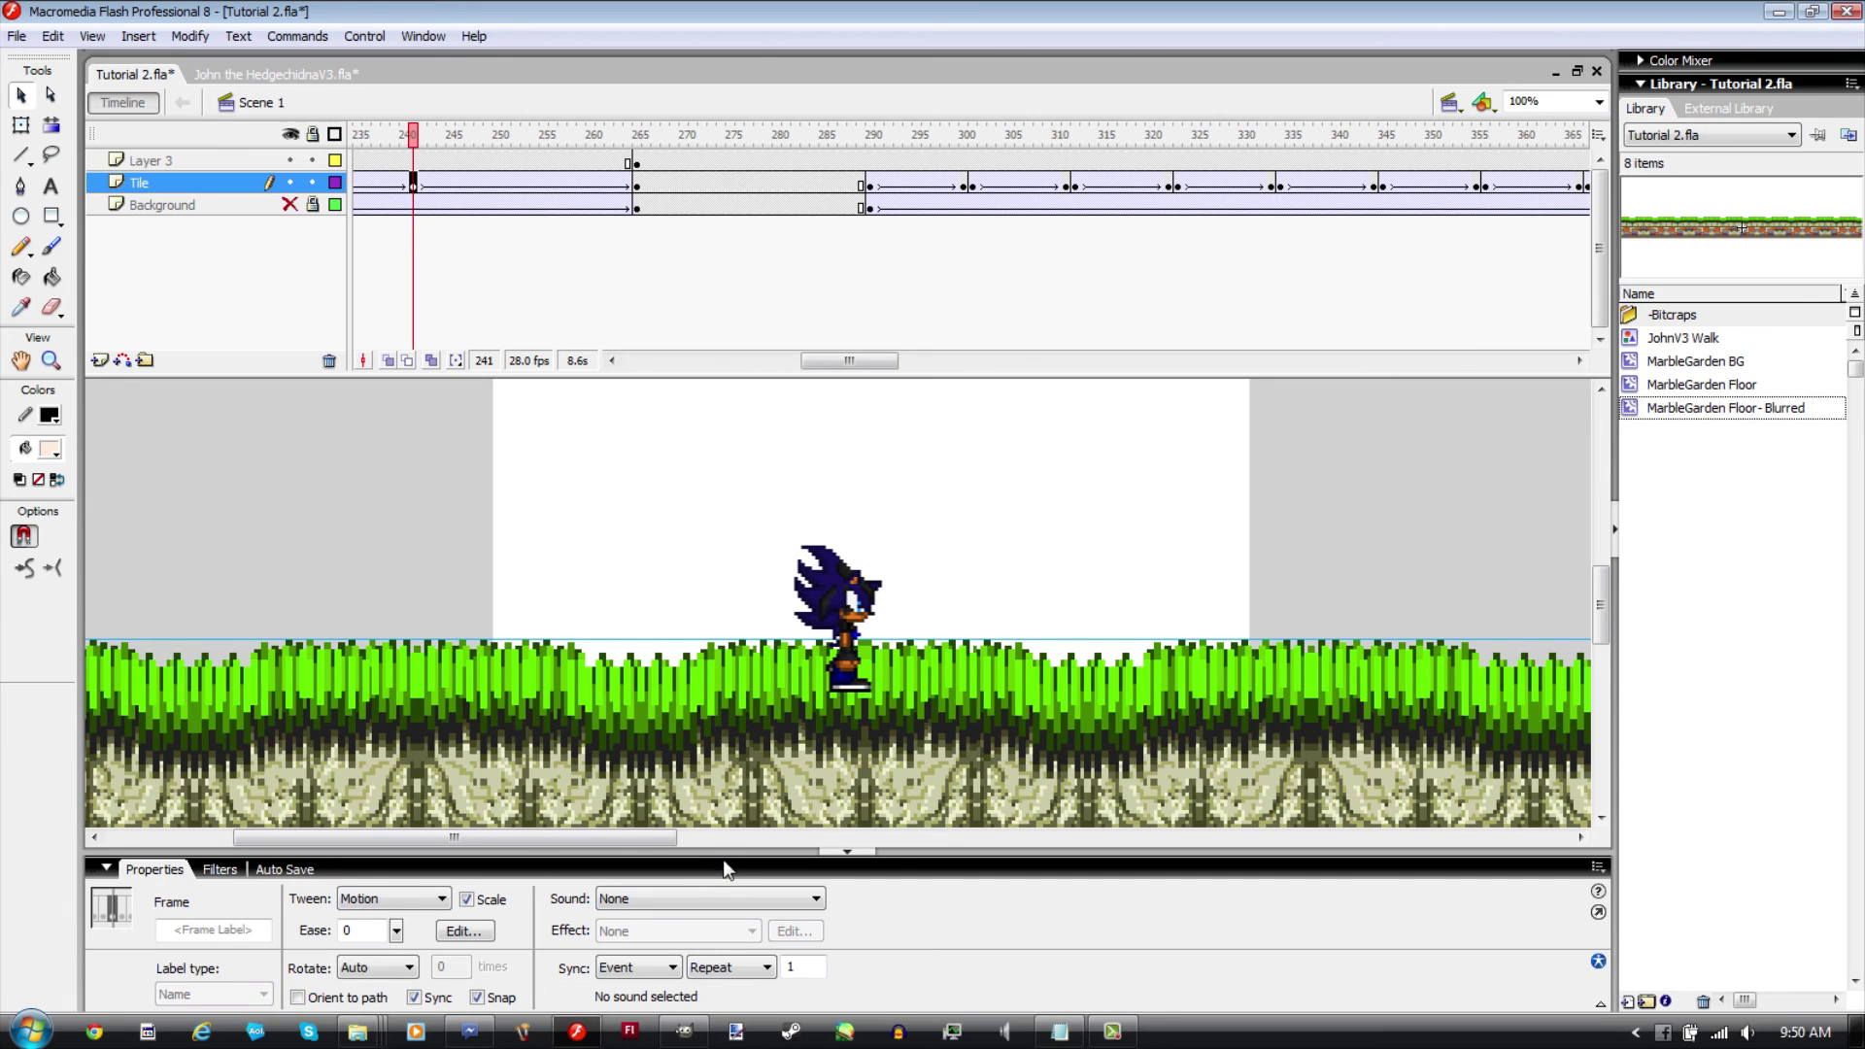
left_click_drag(397, 932, 417, 852)
left_click_drag(388, 161, 359, 160)
left_click(531, 144)
key("Return")
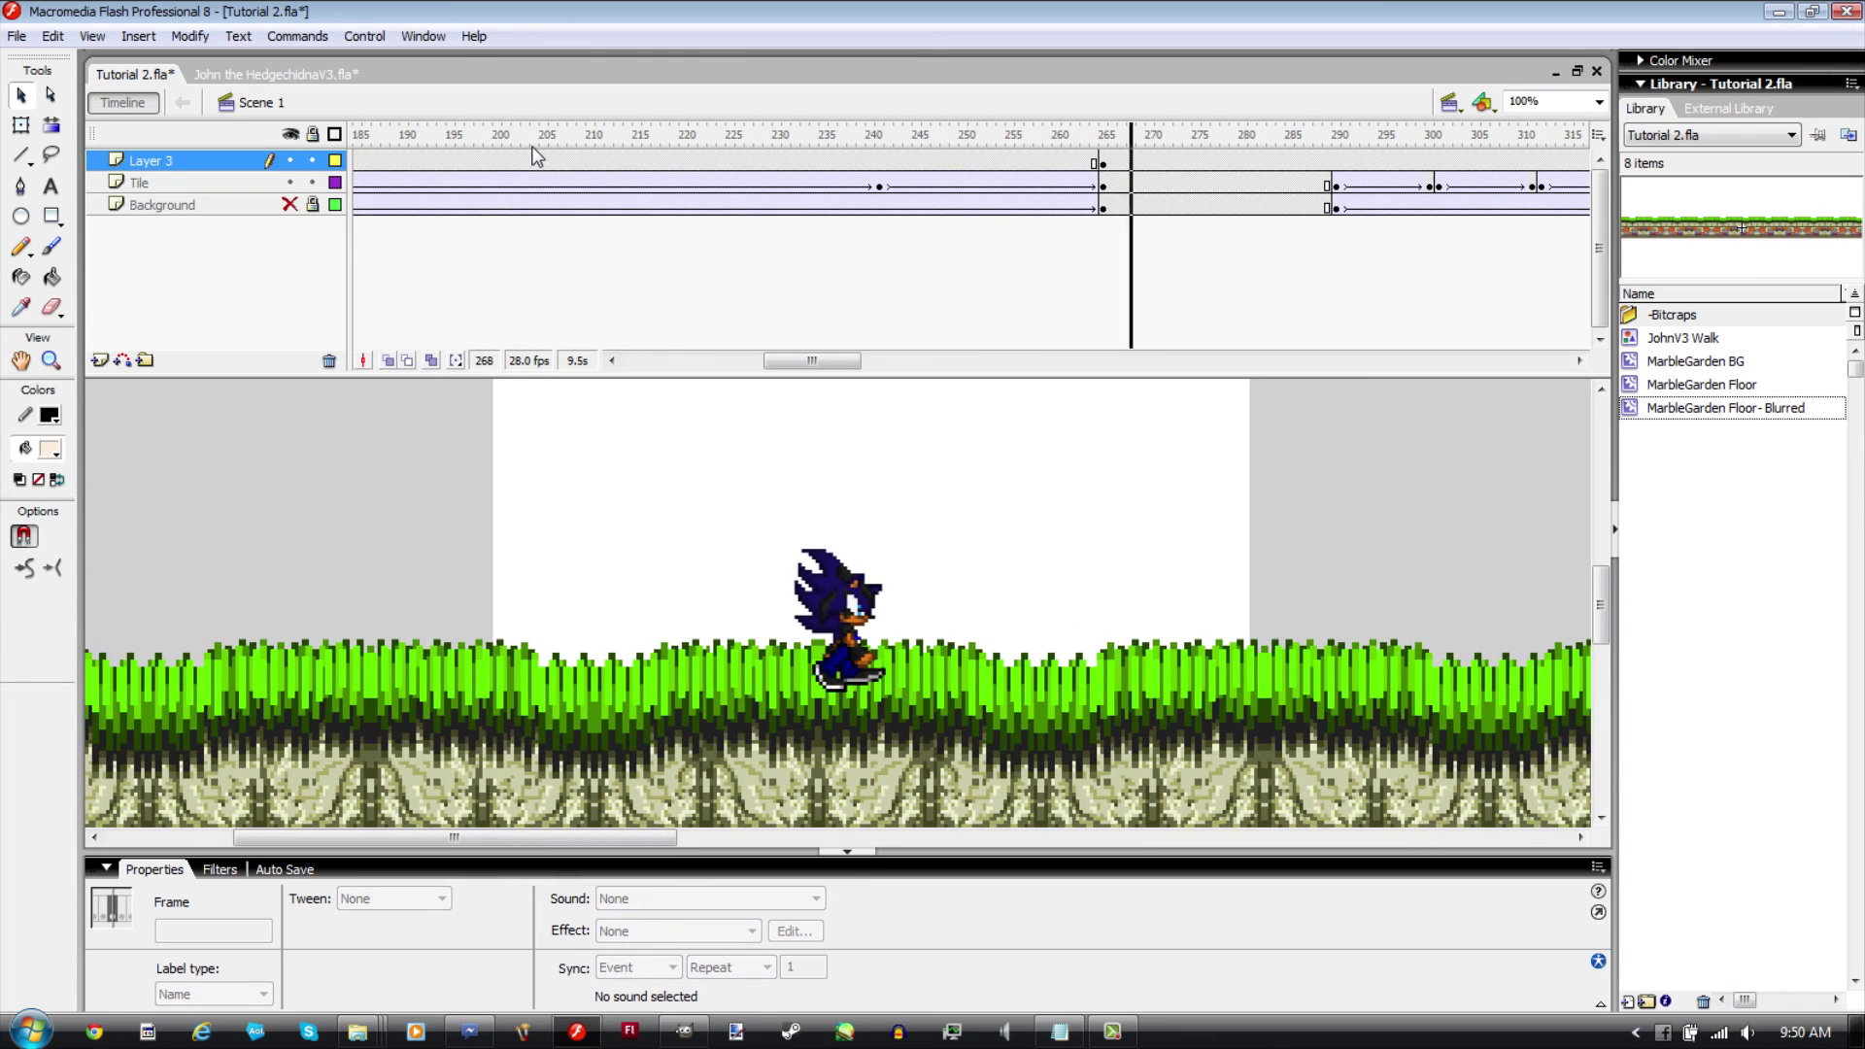
key("Return")
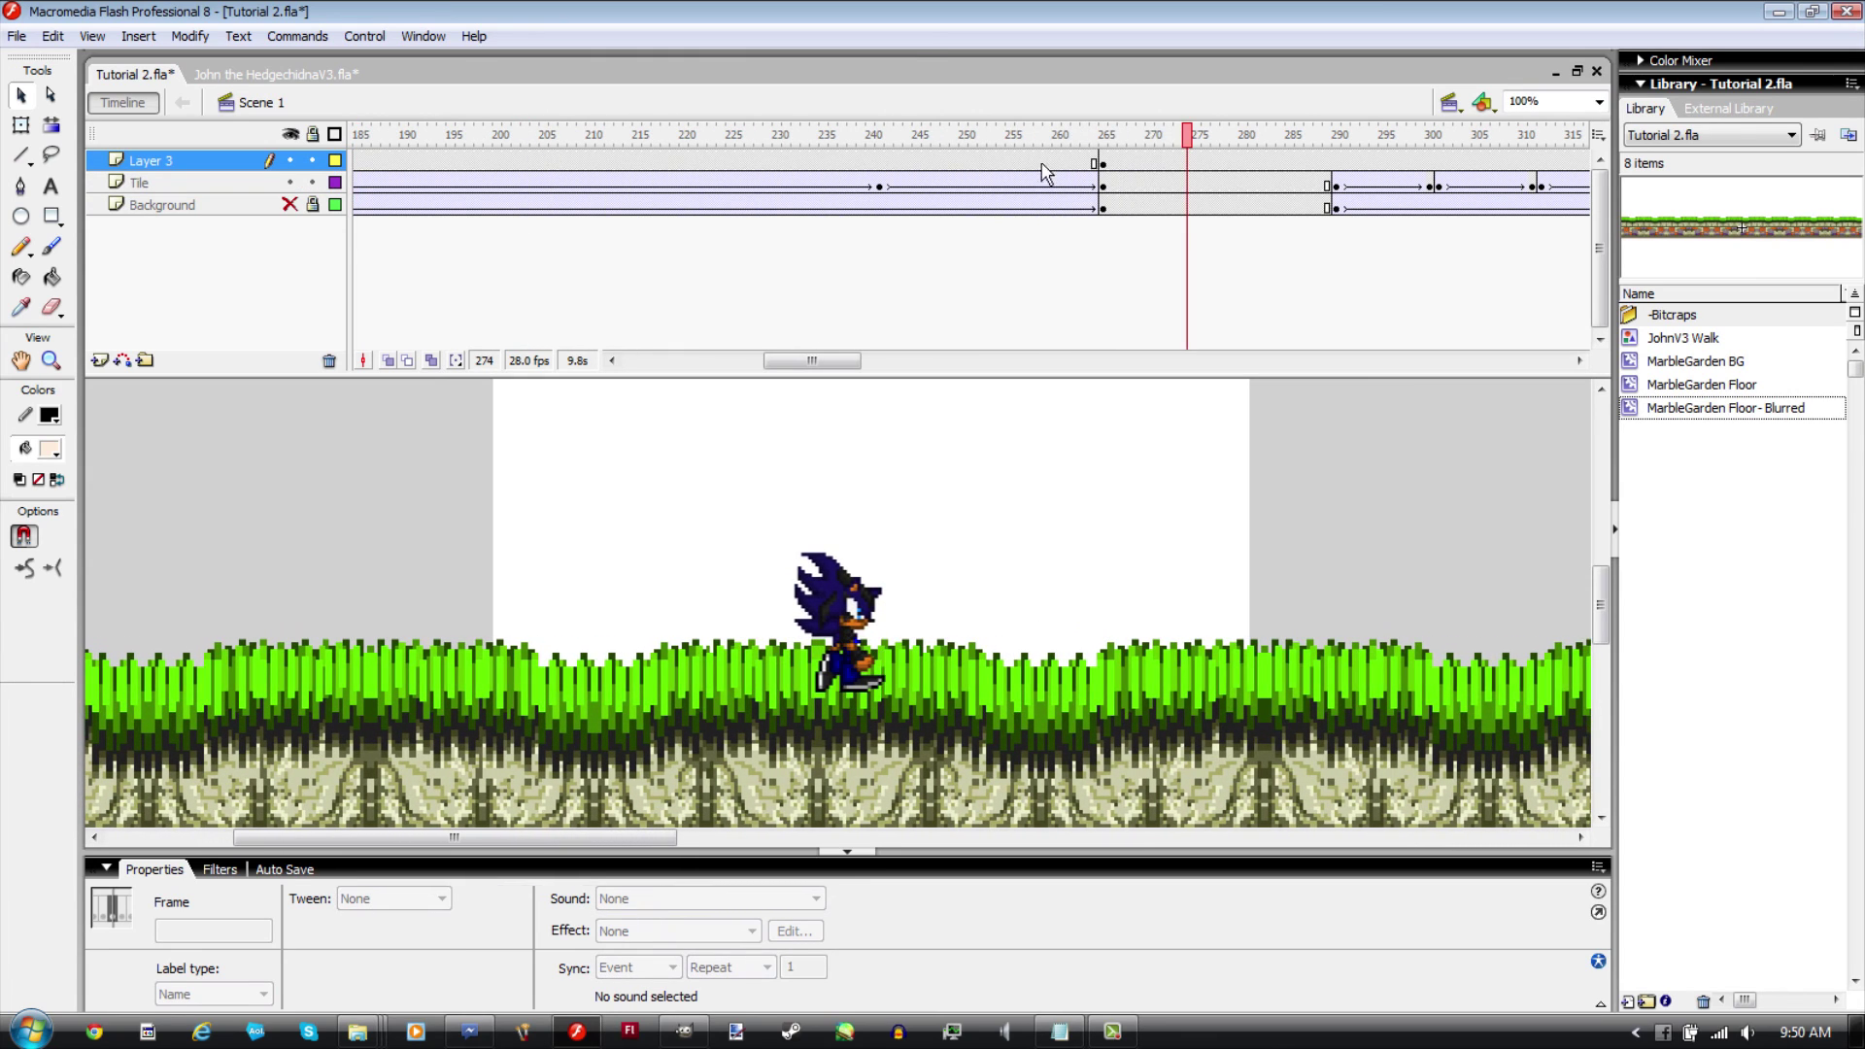
left_click(312, 182)
left_click(1104, 163)
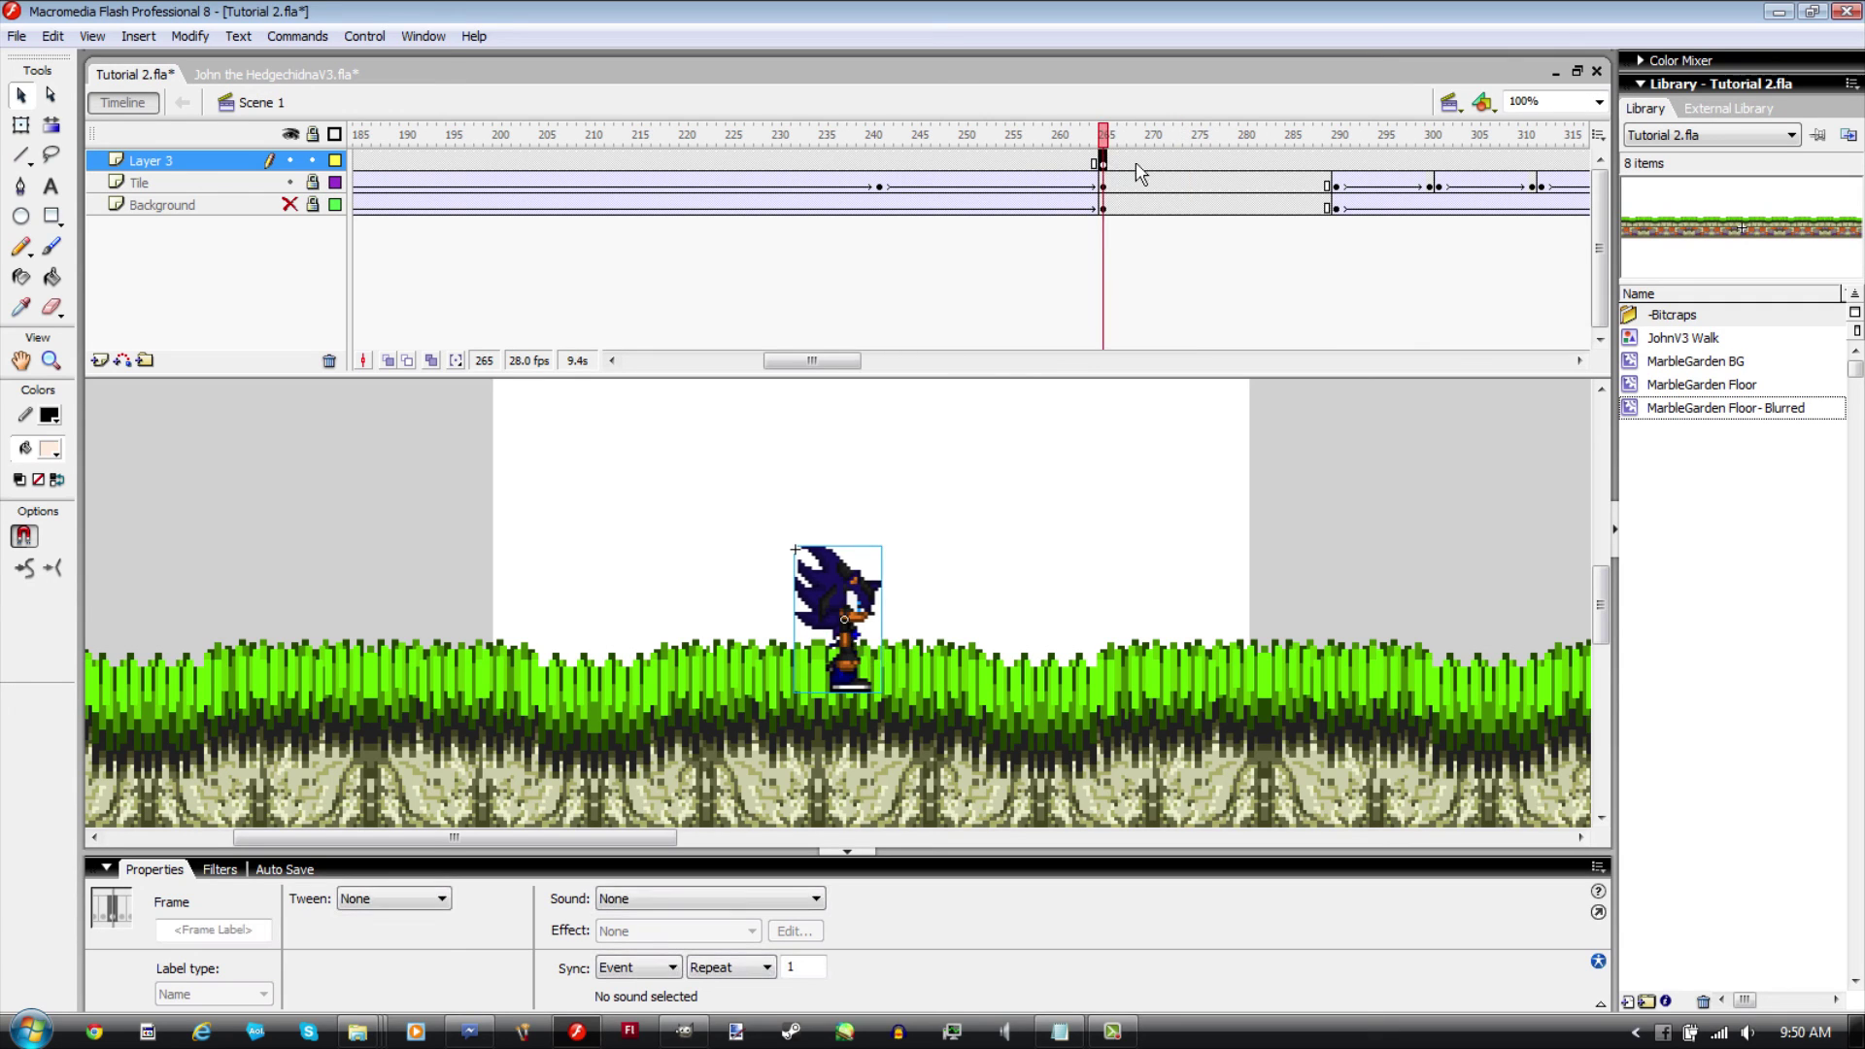
Step: Place a JohnV3 Pose1 instance at frame 265, lined up over the walking character
left_click(1739, 137)
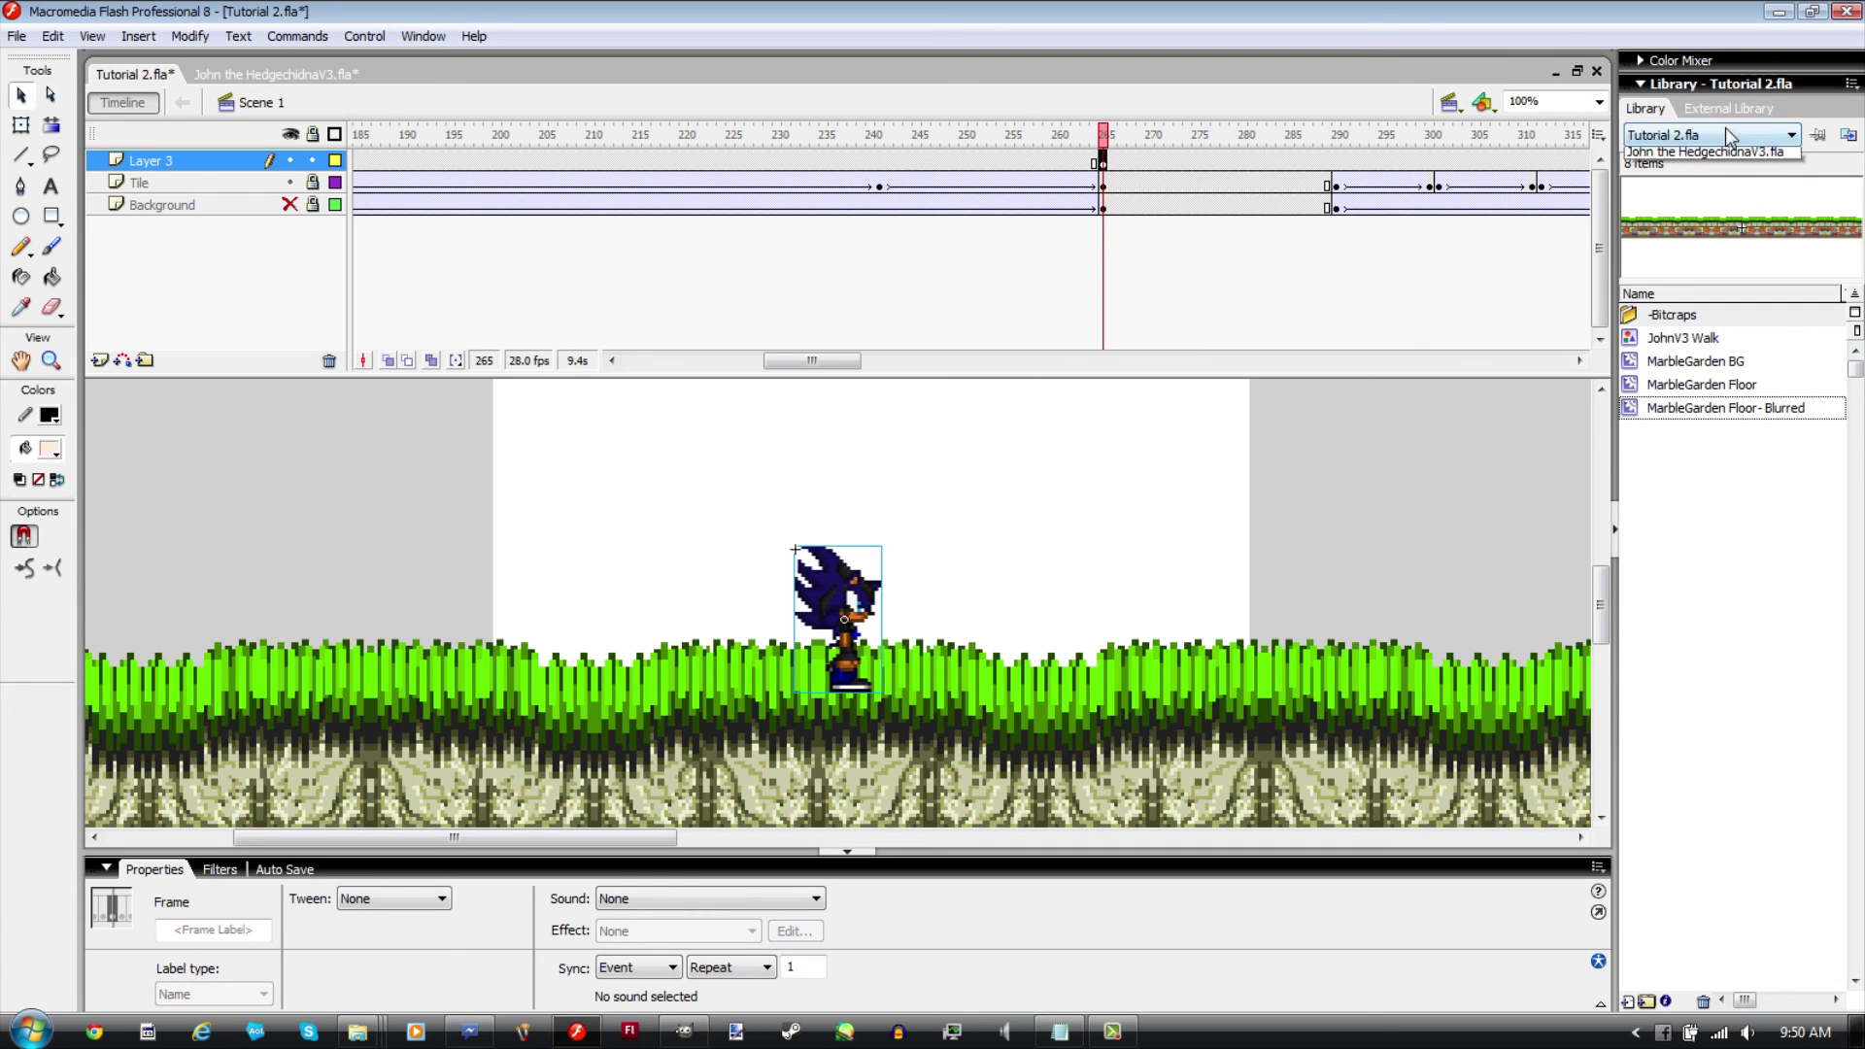
left_click(1696, 167)
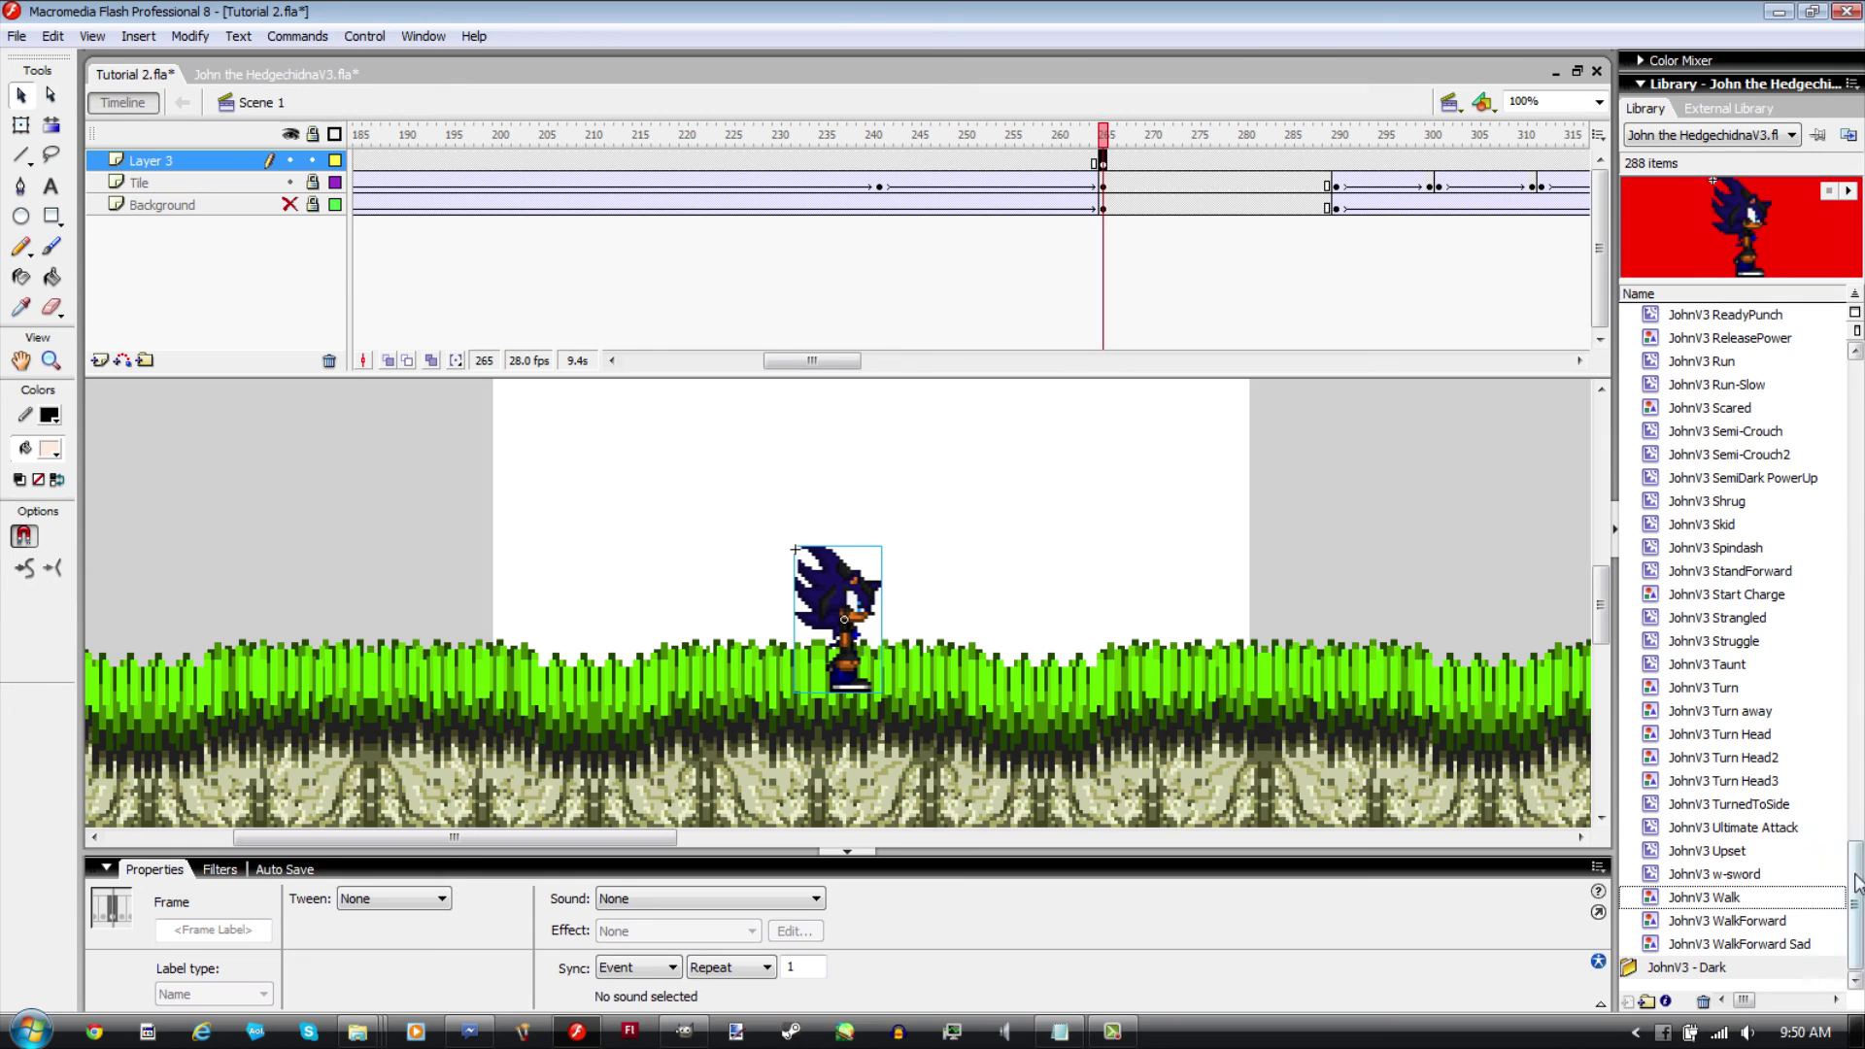
left_click_drag(1855, 881, 1856, 724)
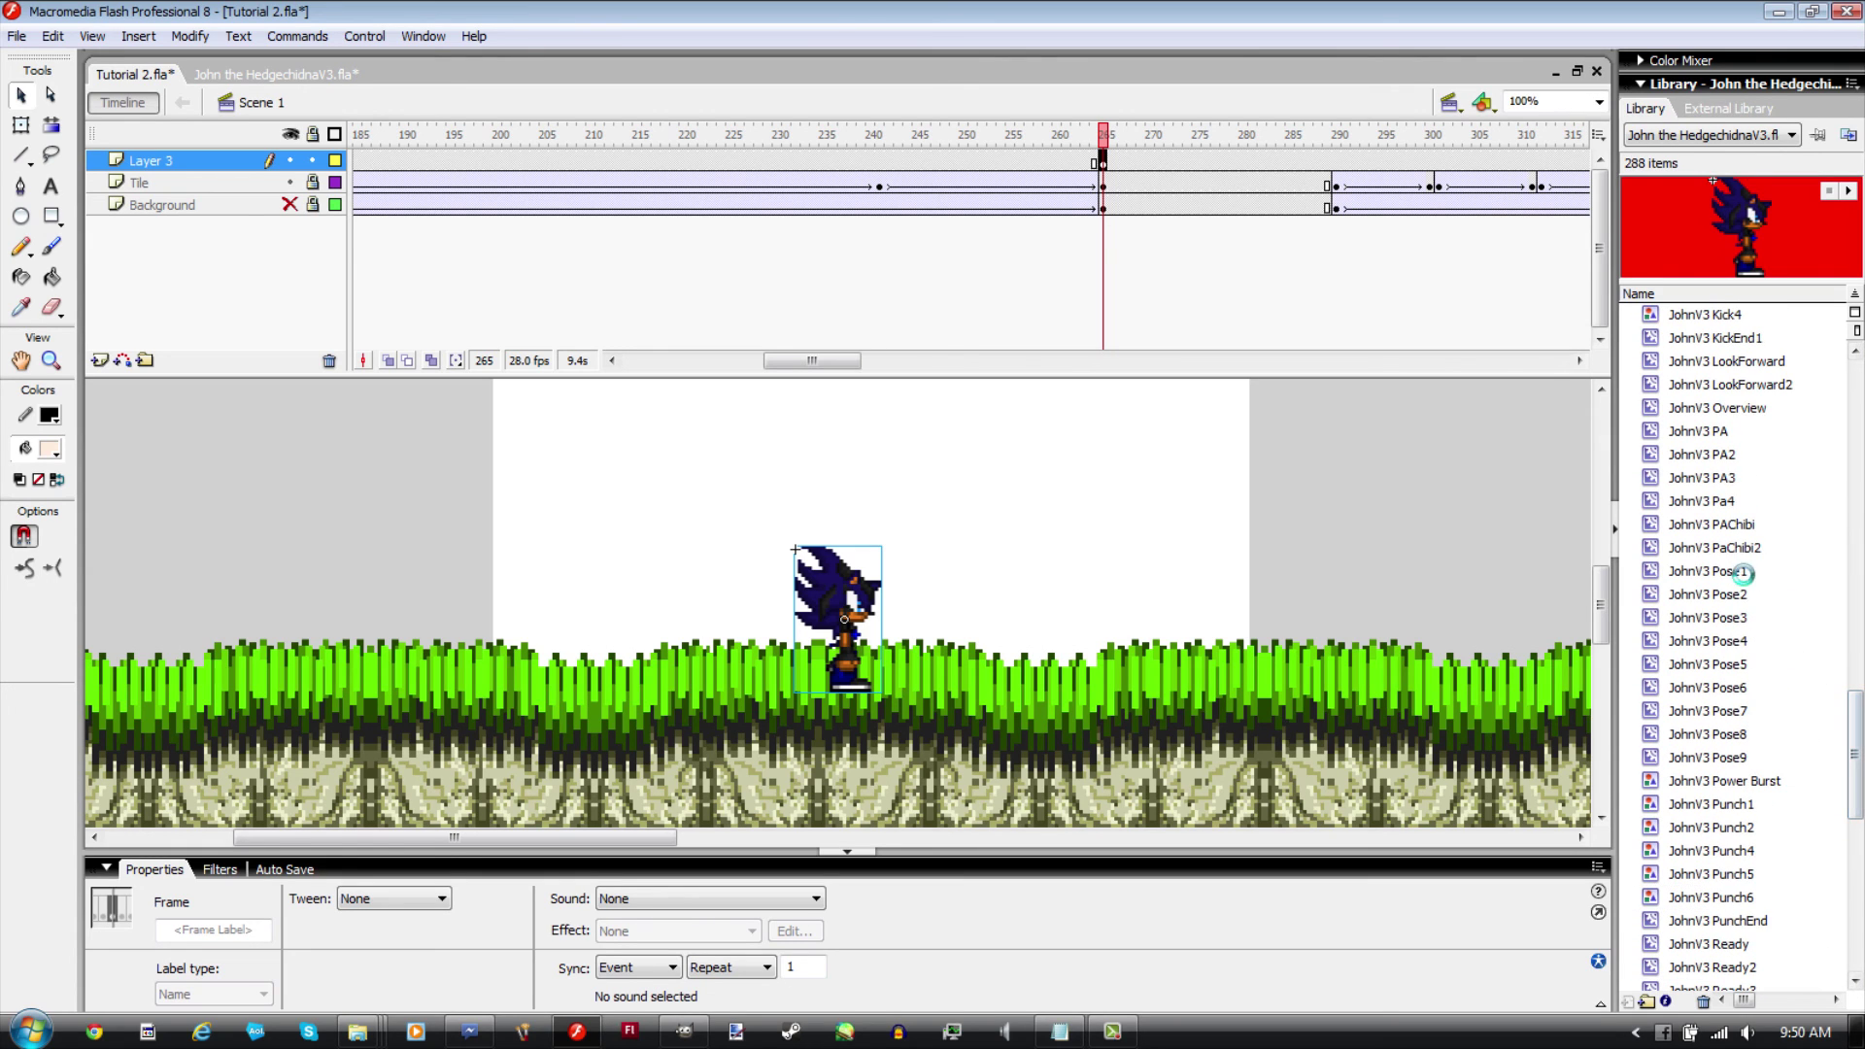
left_click(1746, 573)
left_click_drag(1747, 577, 1056, 515)
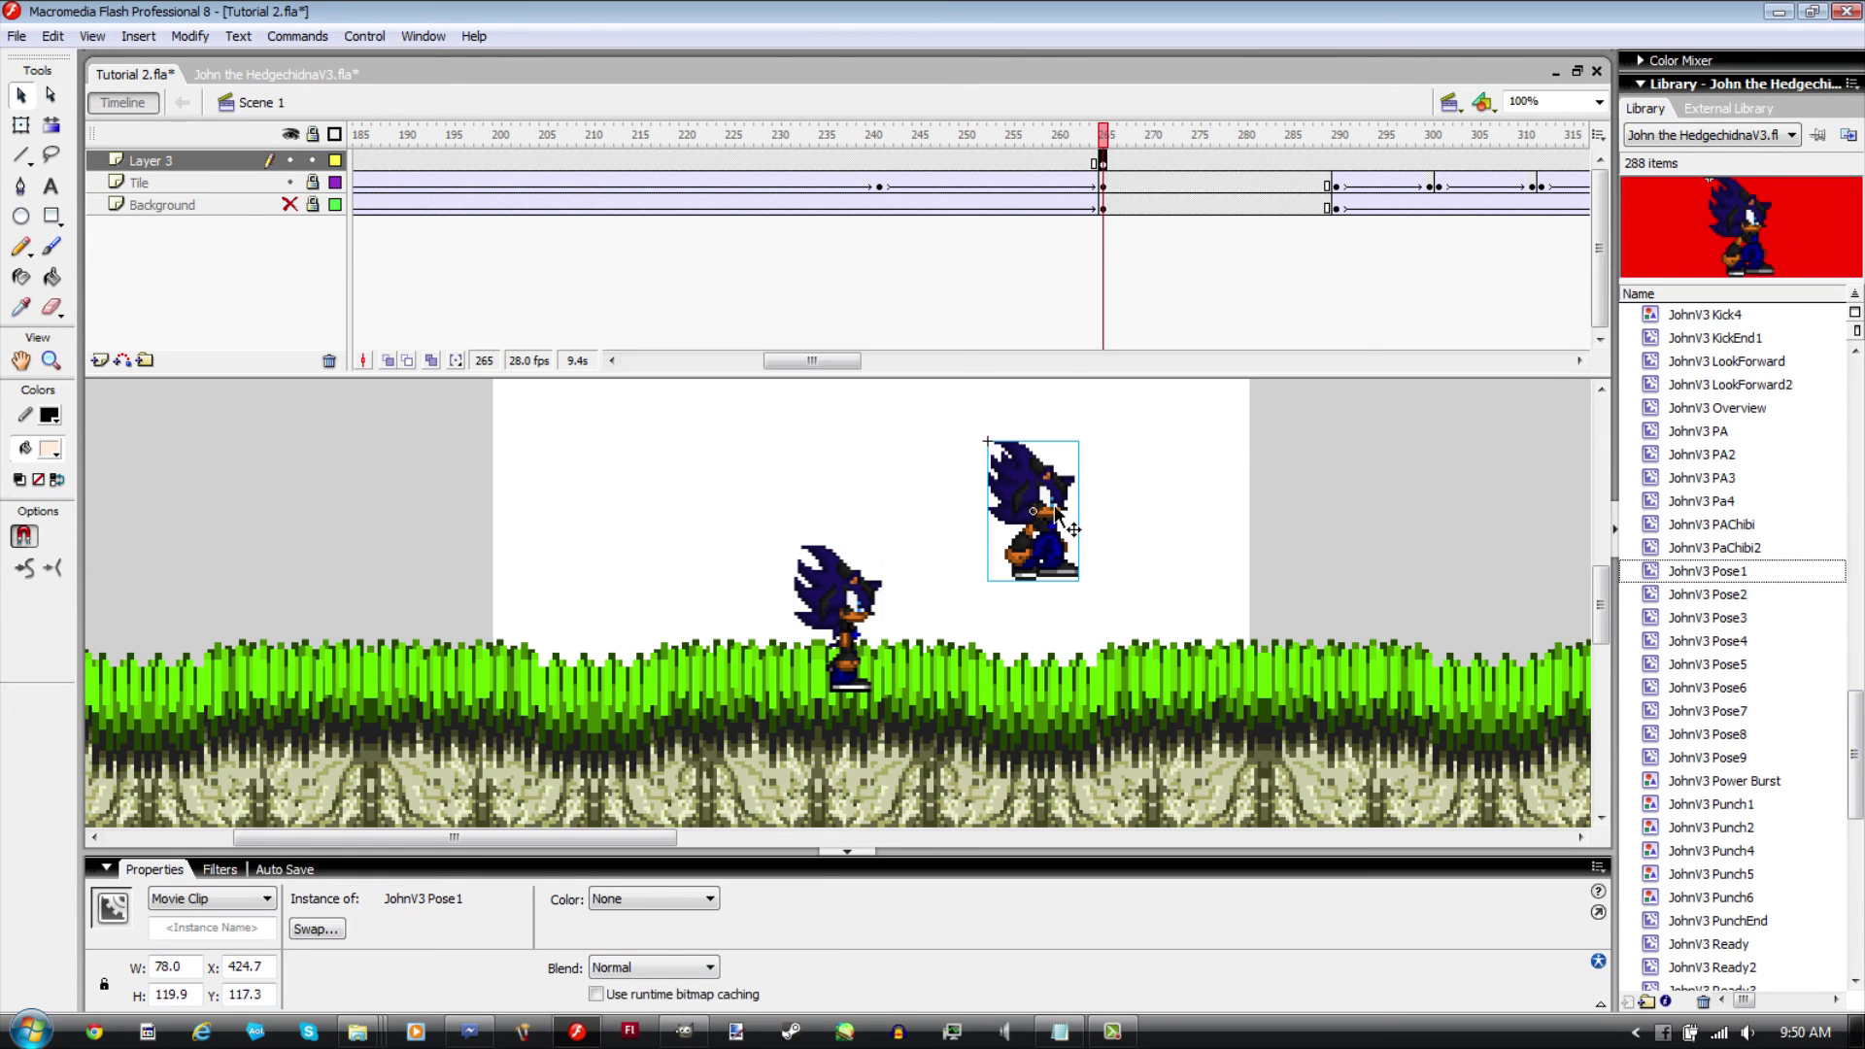
left_click_drag(1008, 457, 815, 561)
left_click(1011, 467)
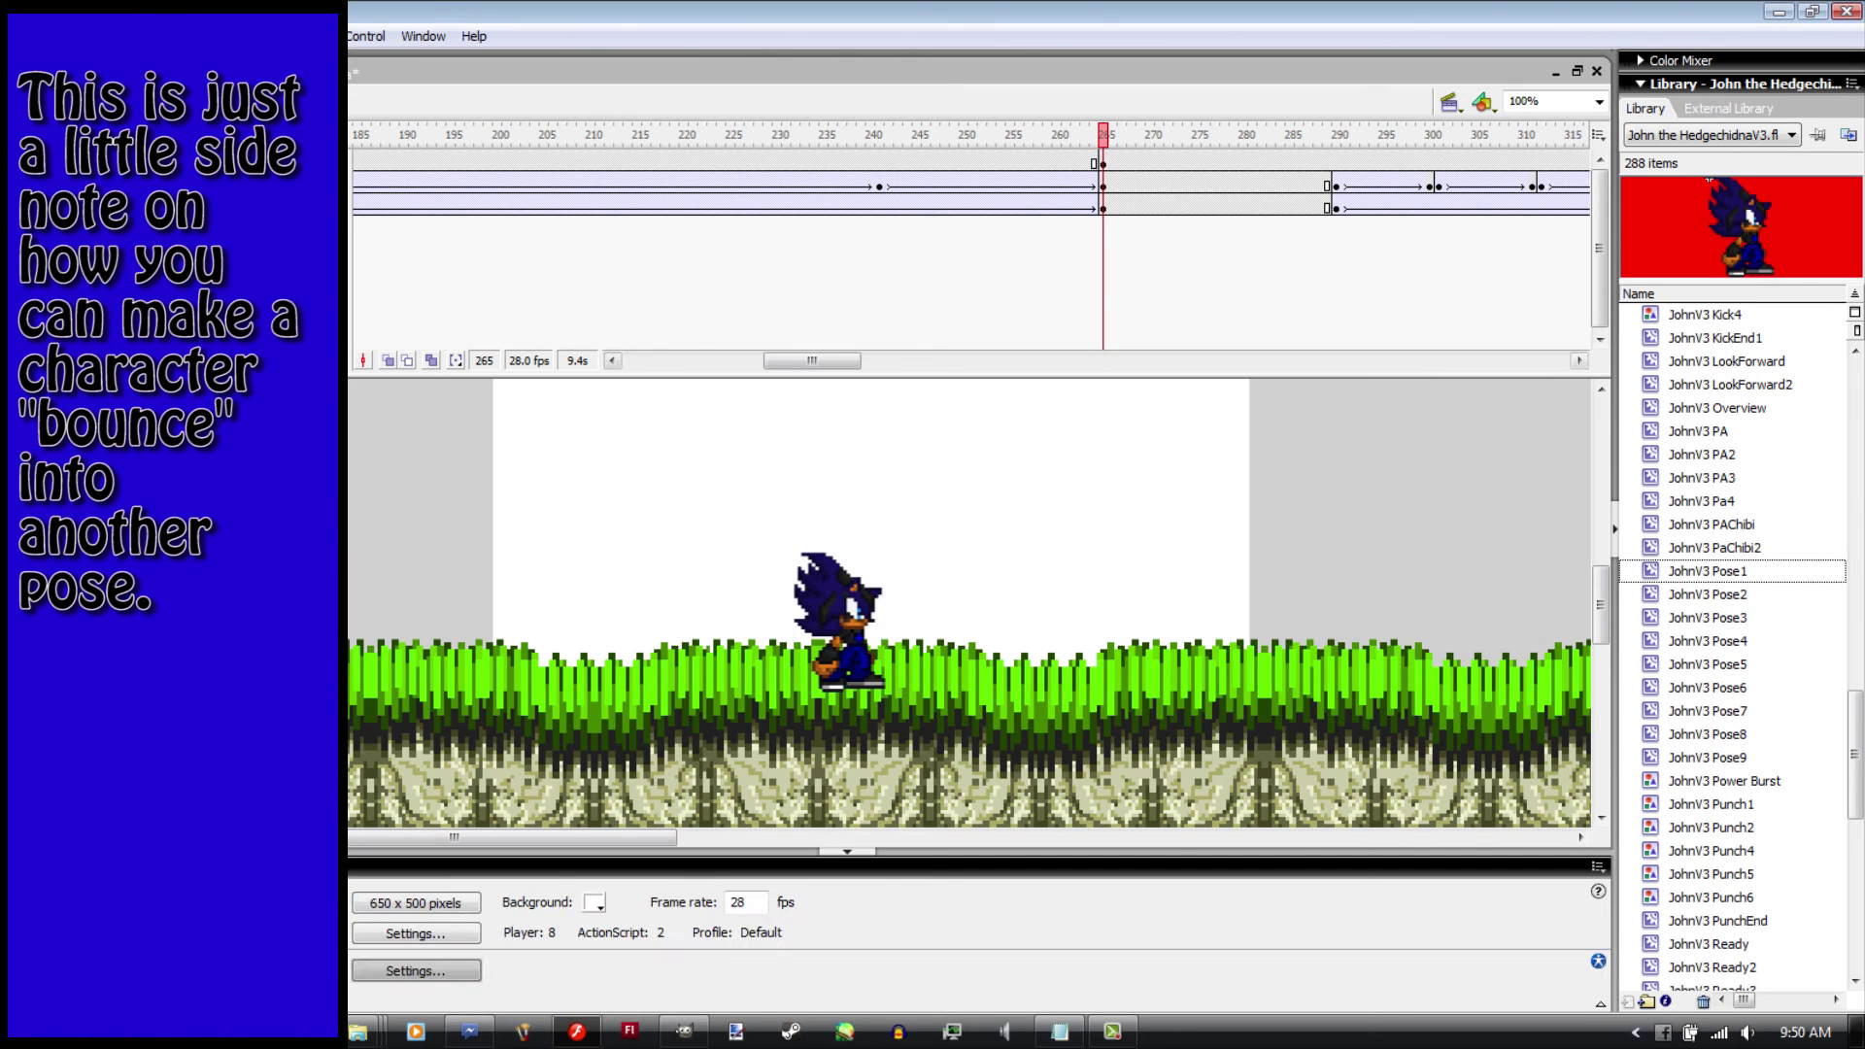
left_click(868, 661)
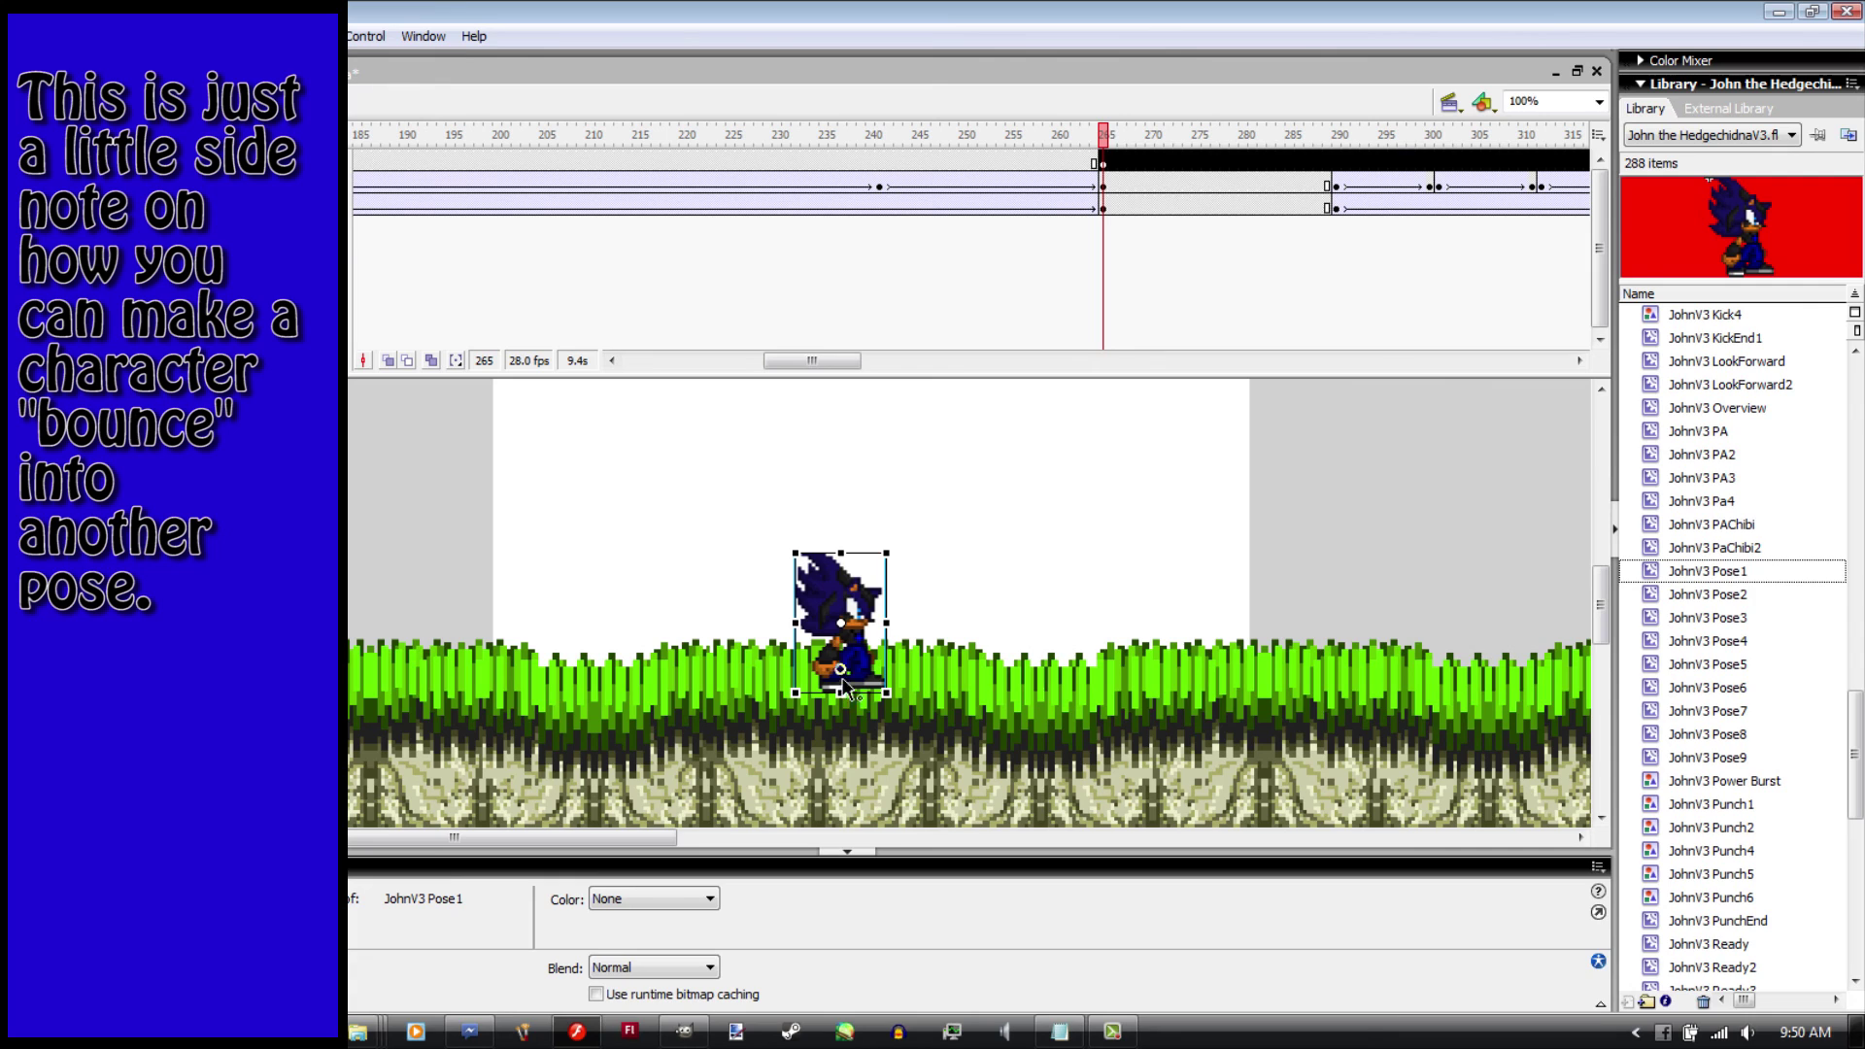
Step: Zoom to 200% and check the pose at frames 271 and 269, undoing the last change
key("ctrl+equal")
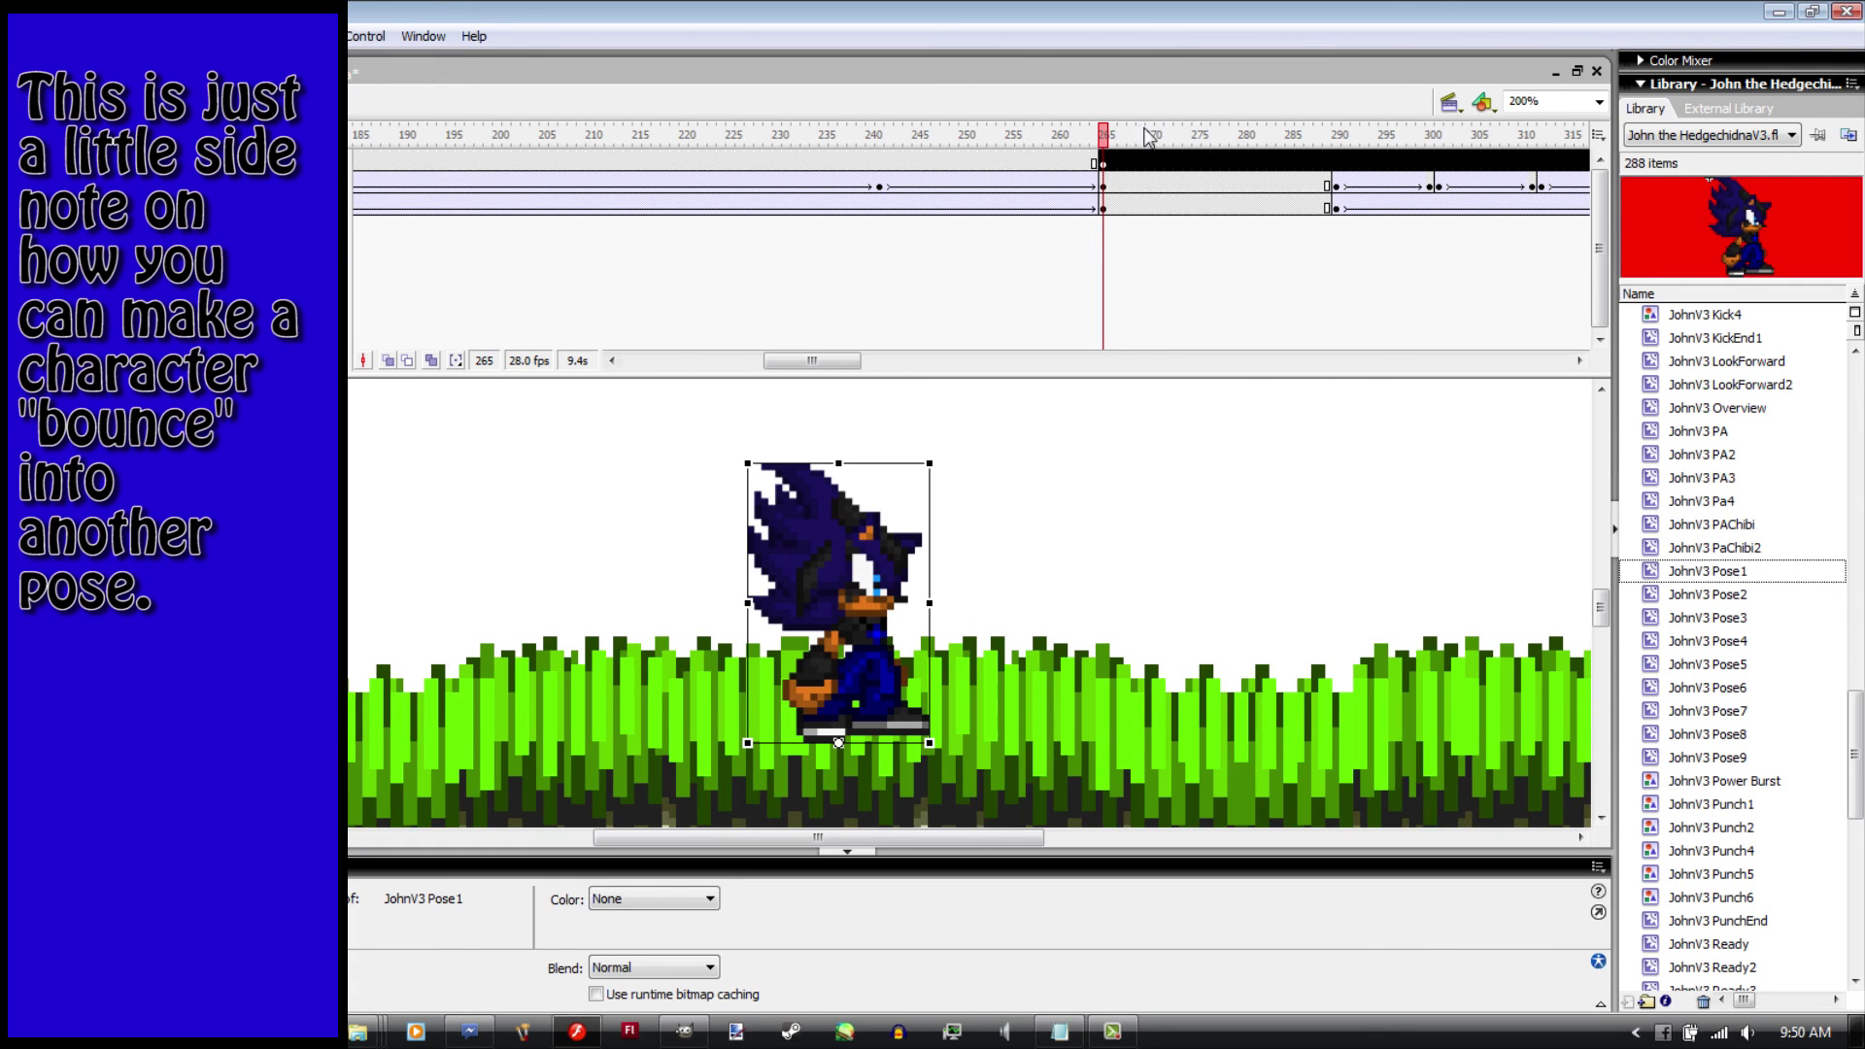
left_click(1156, 162)
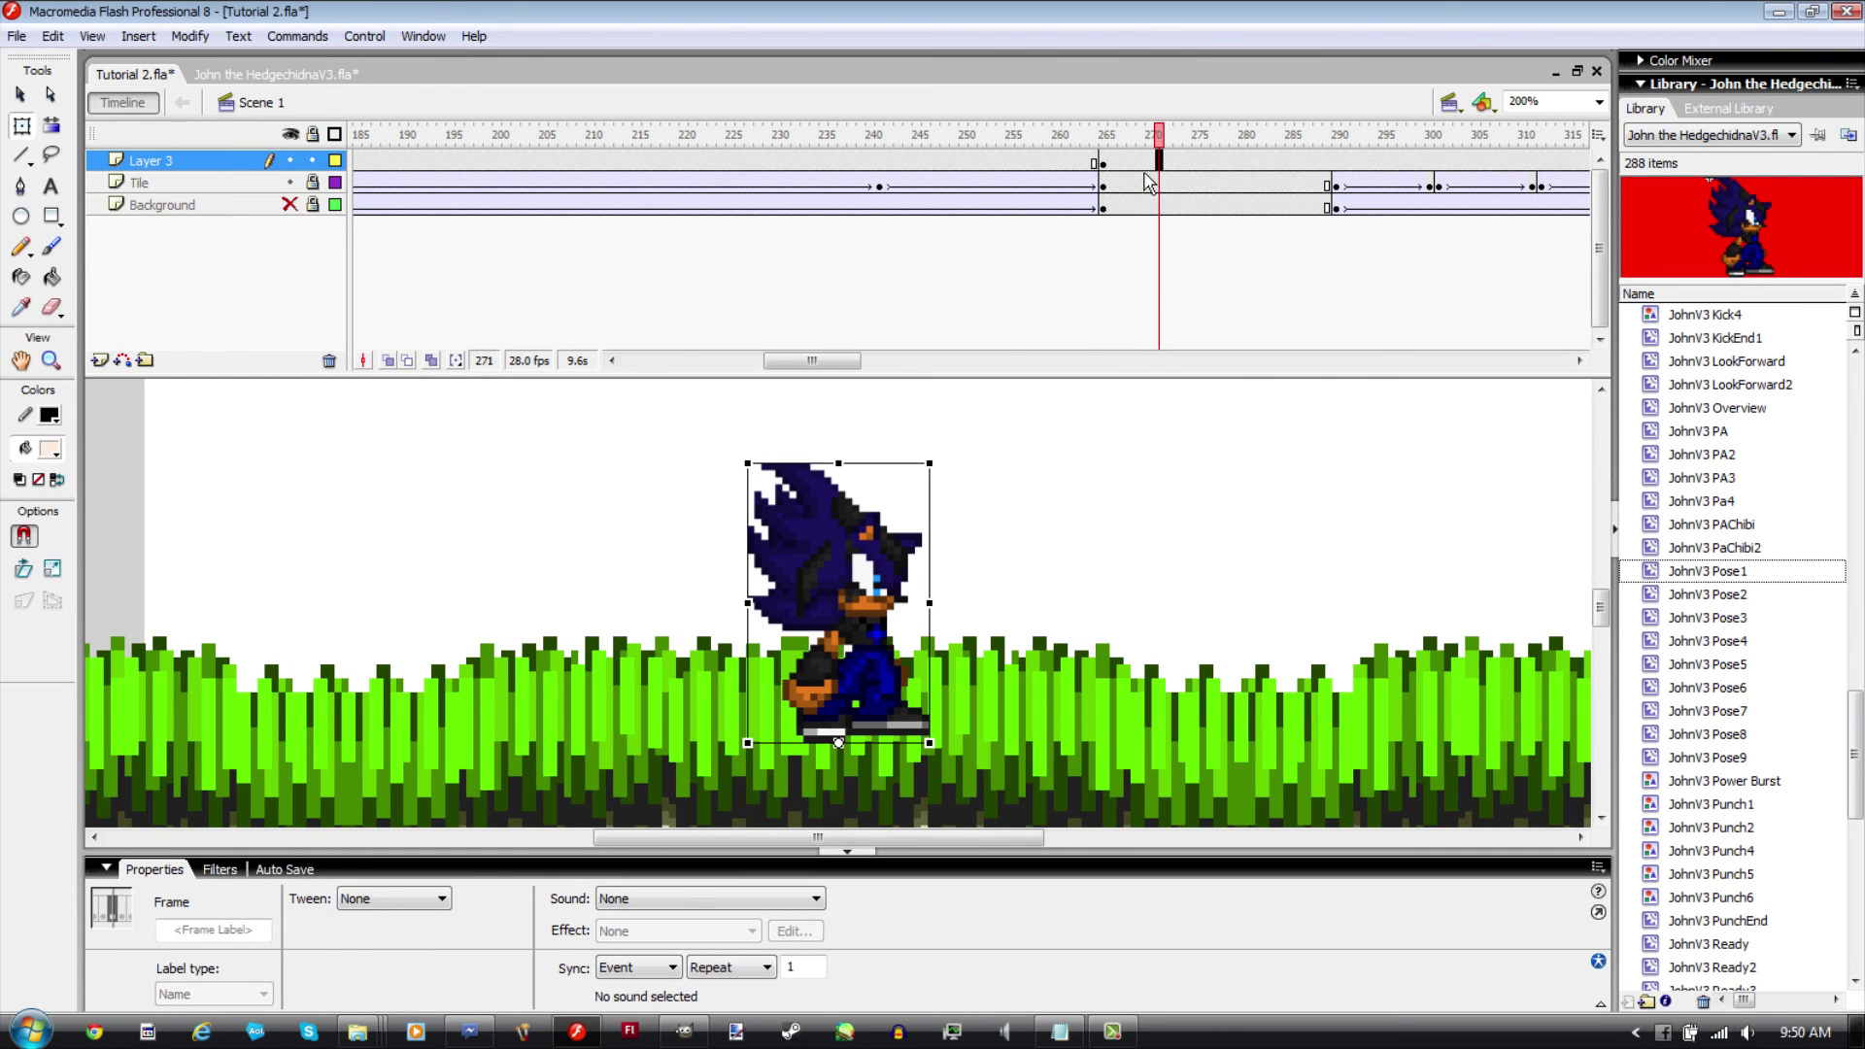
left_click(1144, 161)
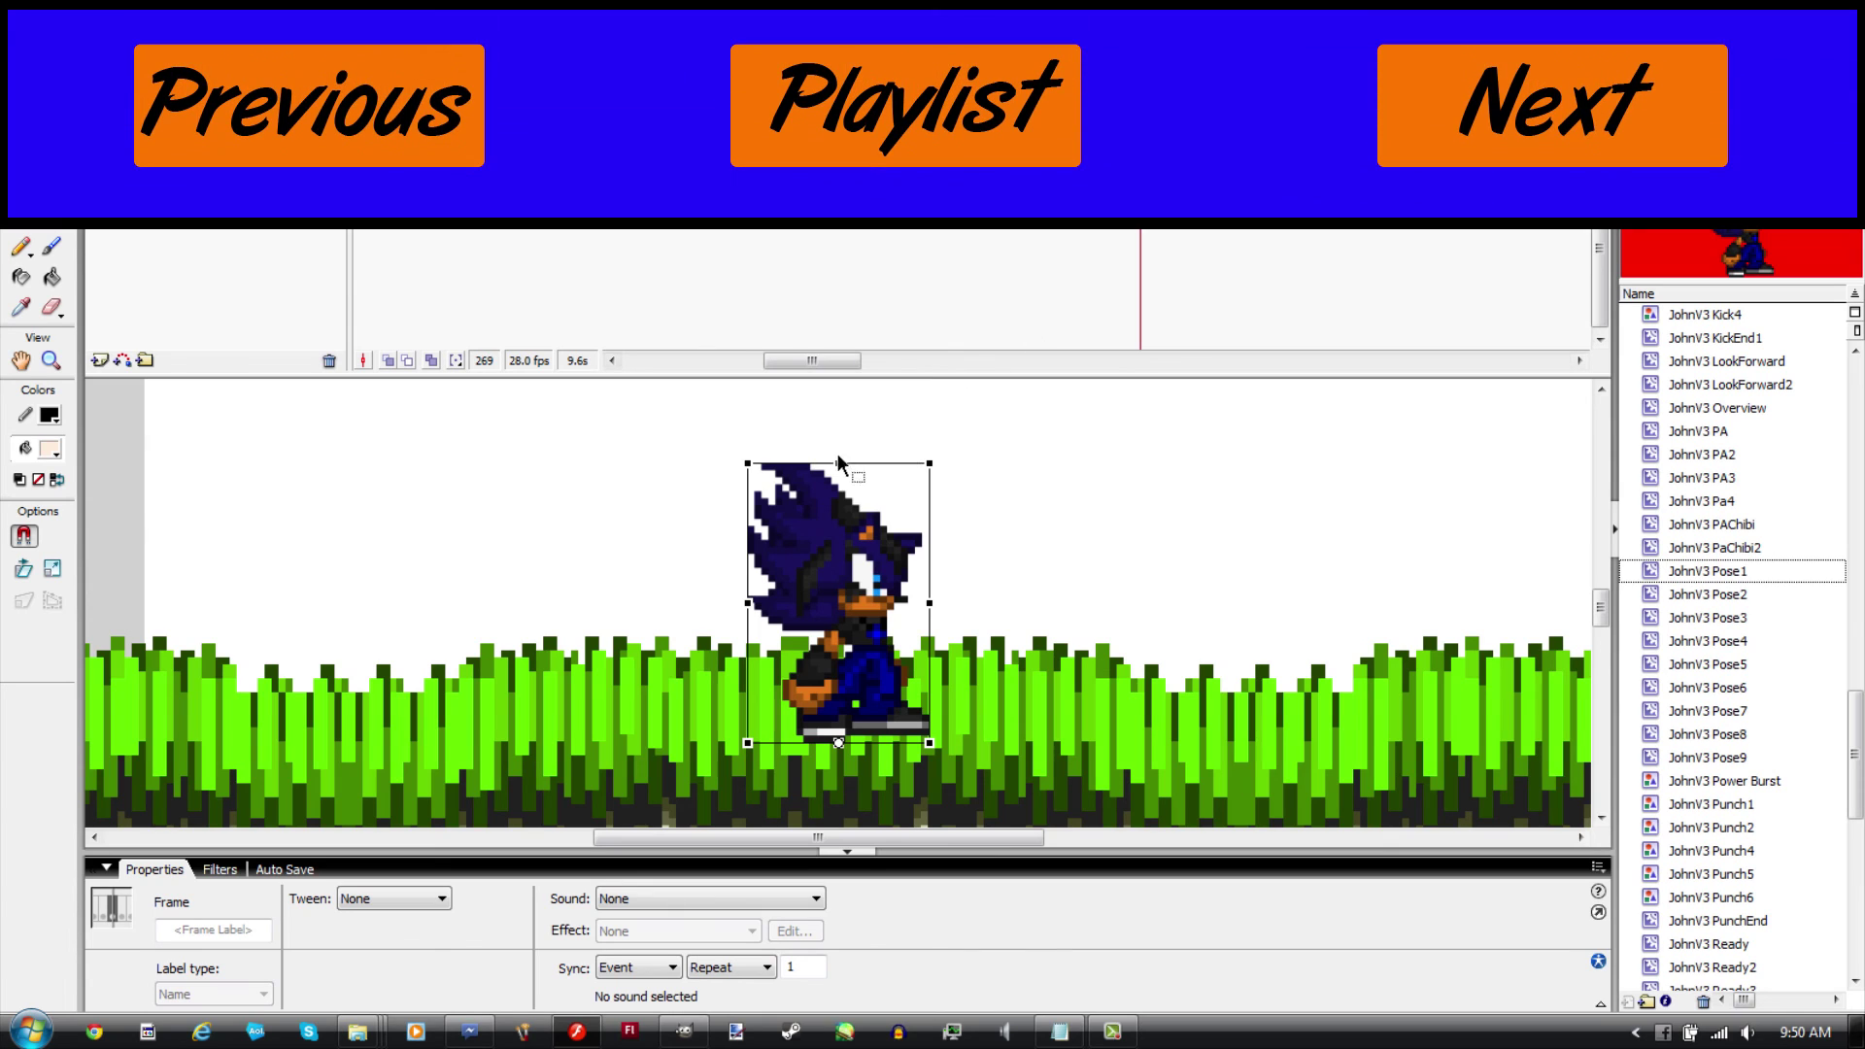
key("ctrl+z")
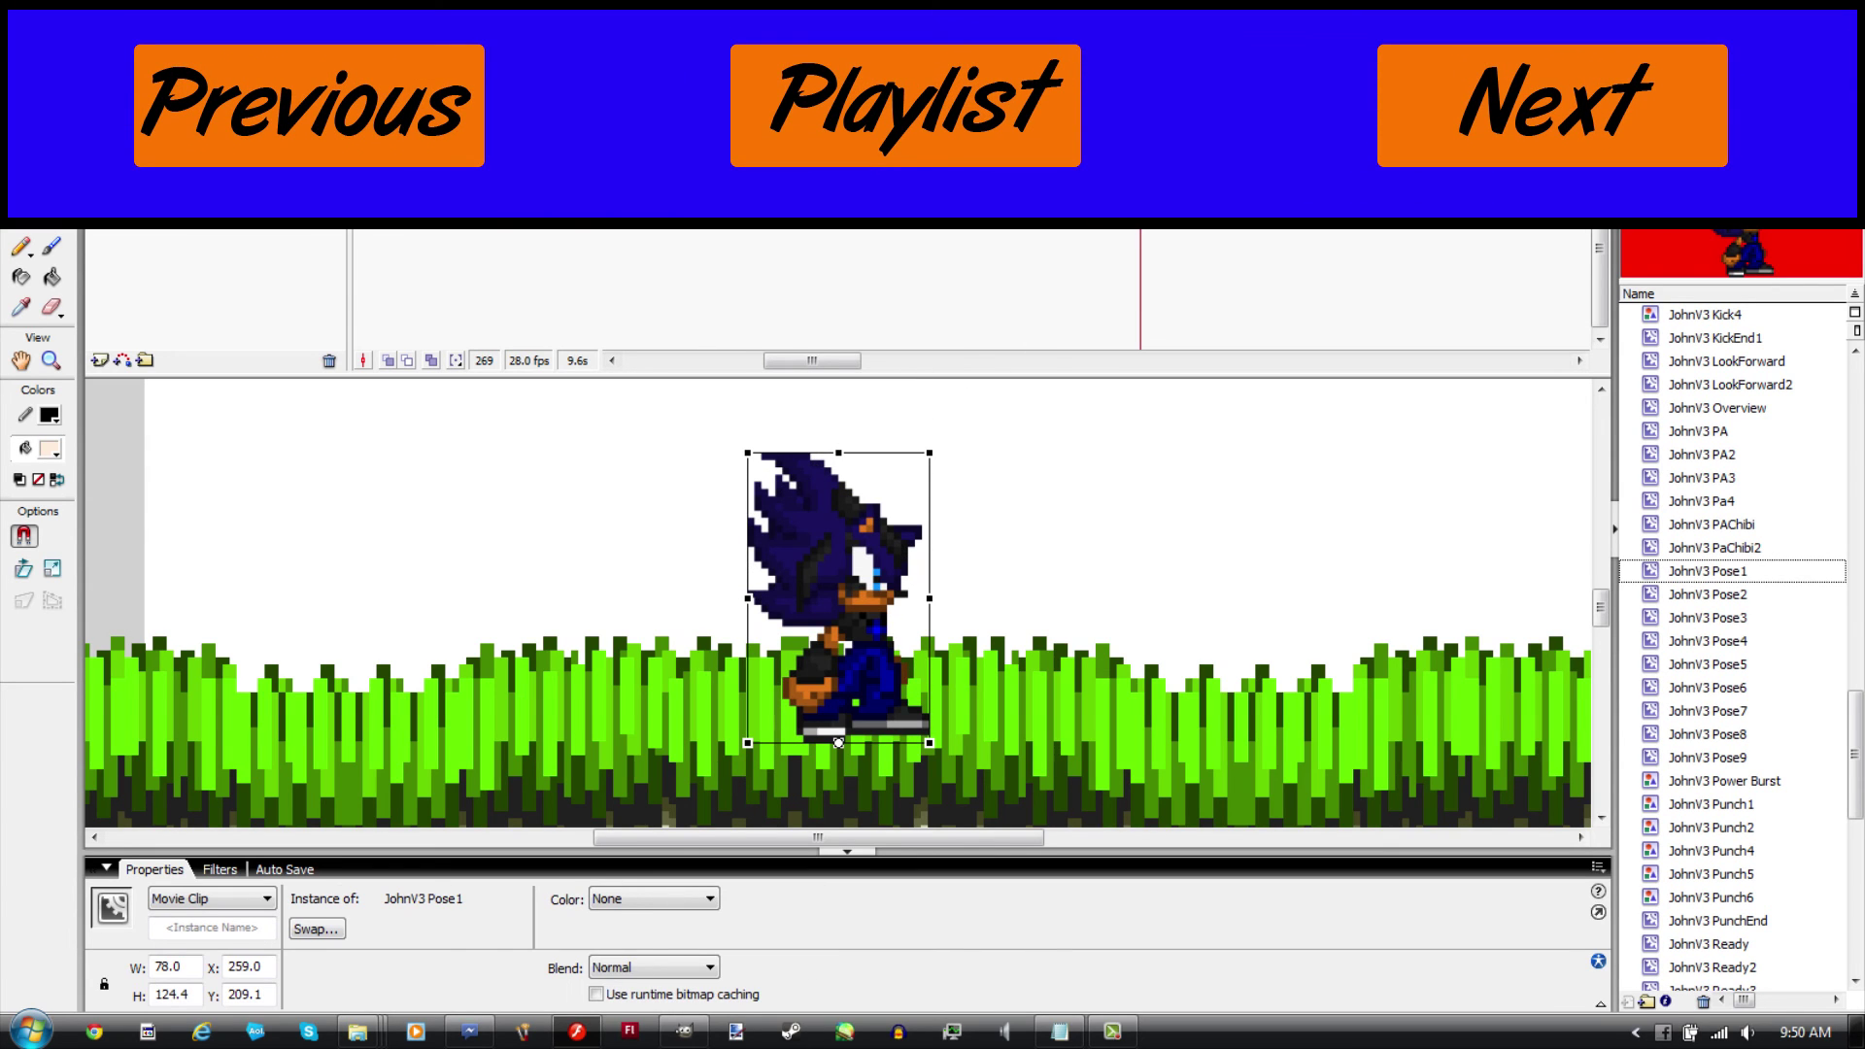